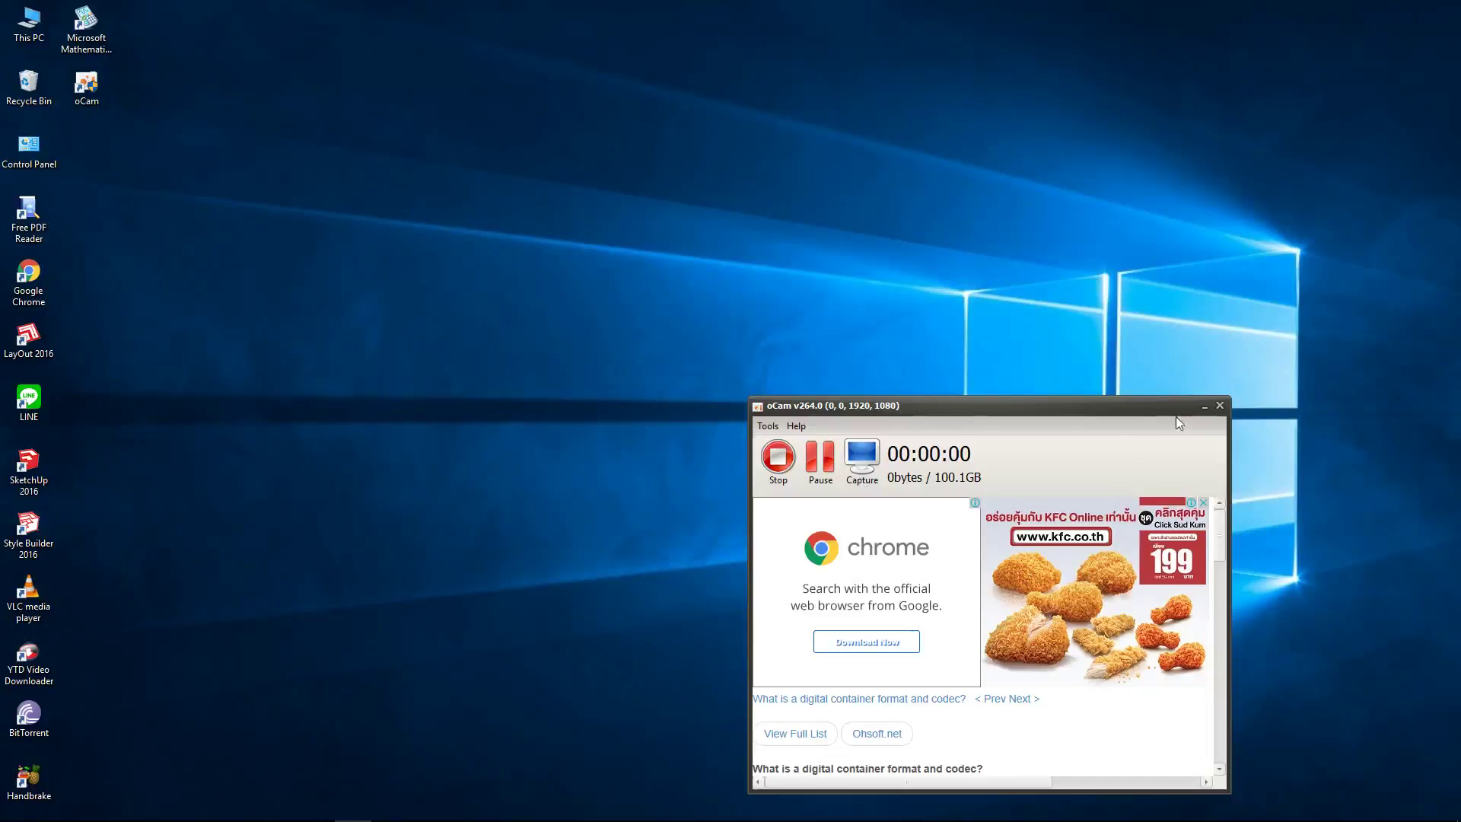
Minimize the oCam recorder and launch SketchUp 2016 from its desktop icon
{"action": "left_click", "coordinate": [1204, 407]}
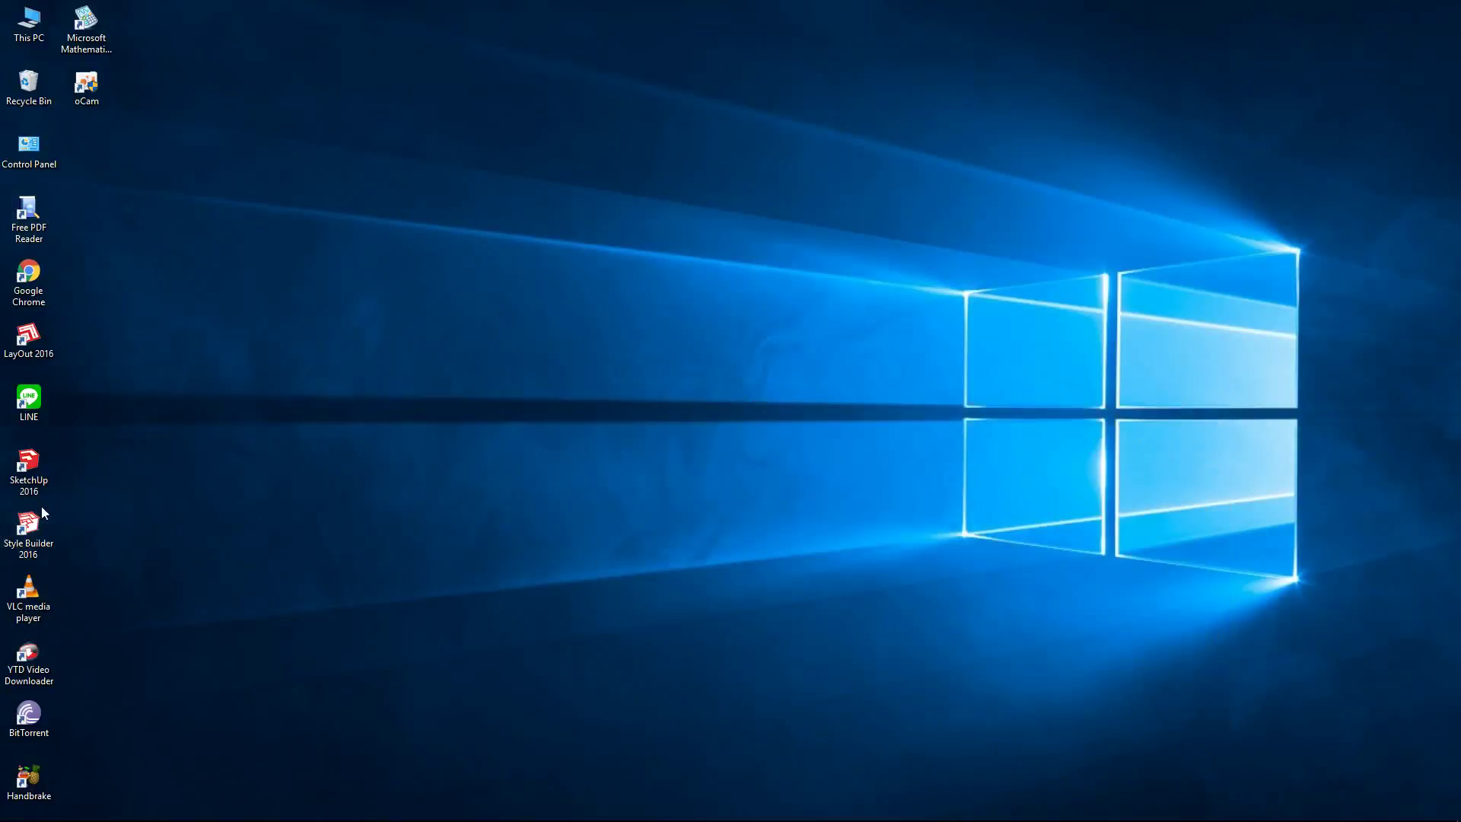
{"action": "double_click", "coordinate": [48, 477]}
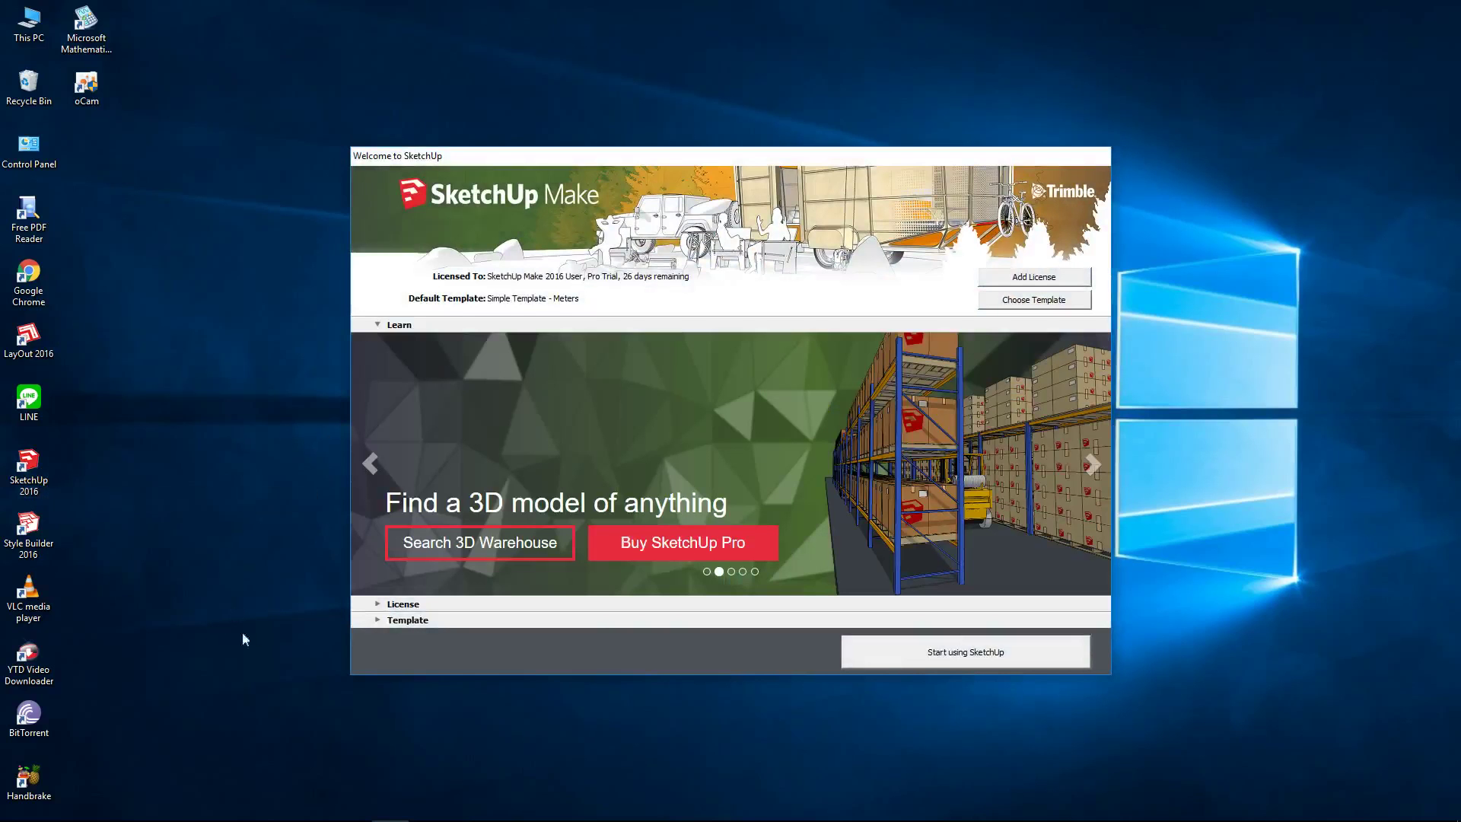
Start a new model from the Welcome screen using Simple Template - Meters
{"action": "left_click", "coordinate": [382, 619]}
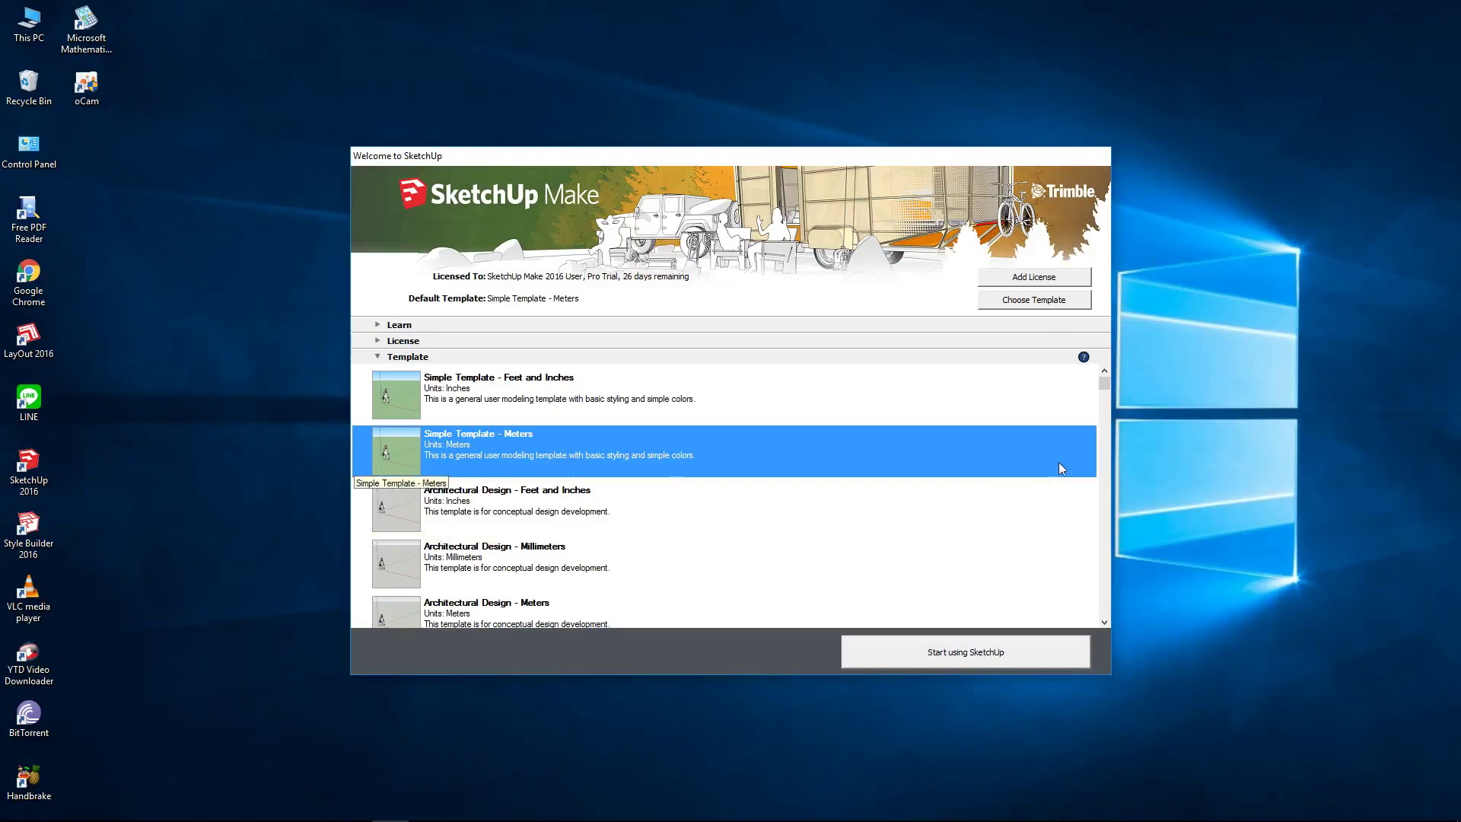
{"action": "left_click", "coordinate": [916, 662]}
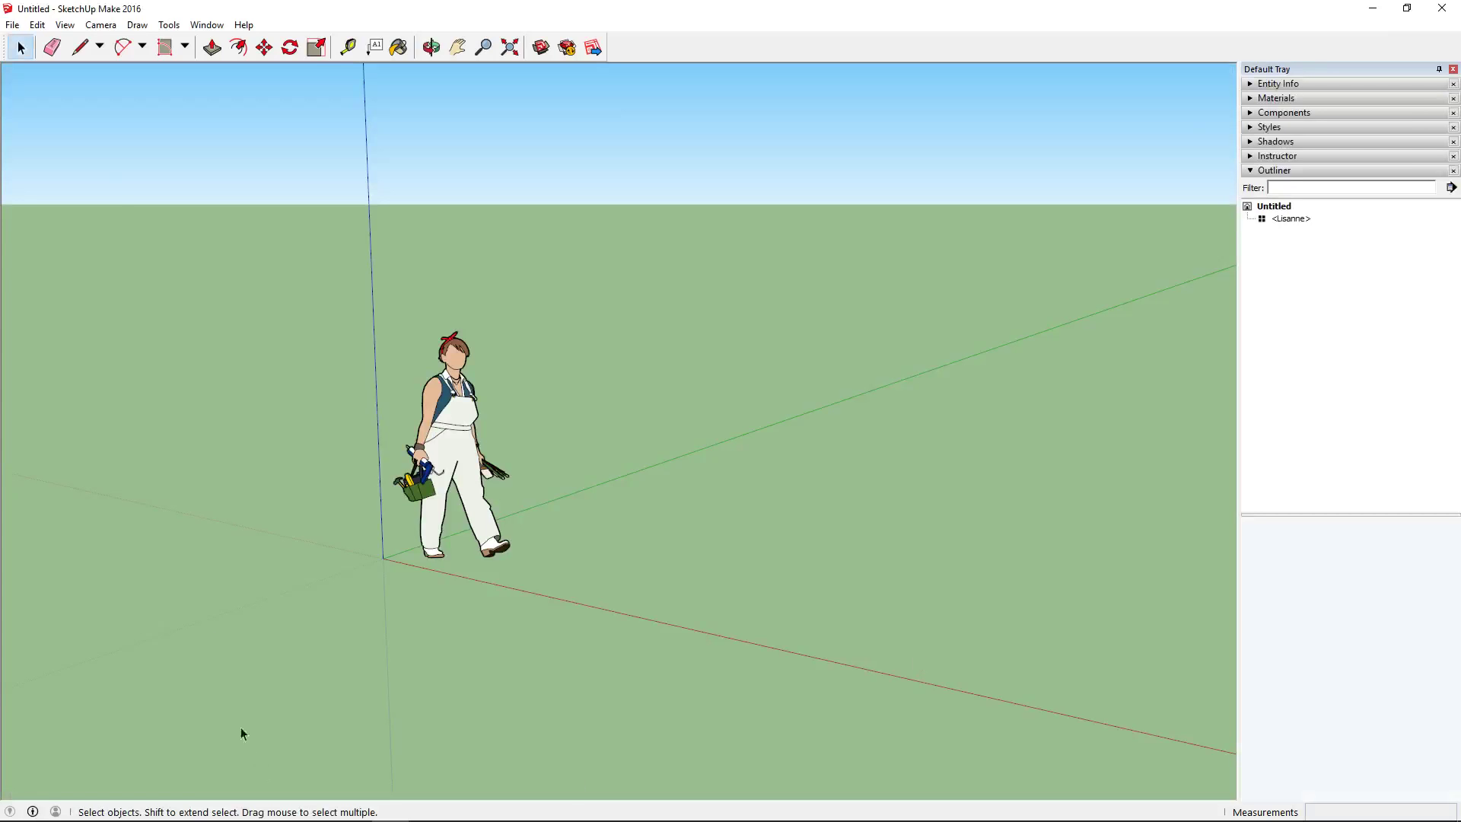
Search the 3D Warehouse (File > 3D Warehouse > Get Models) for 'nontaburi housing'
{"action": "left_click", "coordinate": [15, 27]}
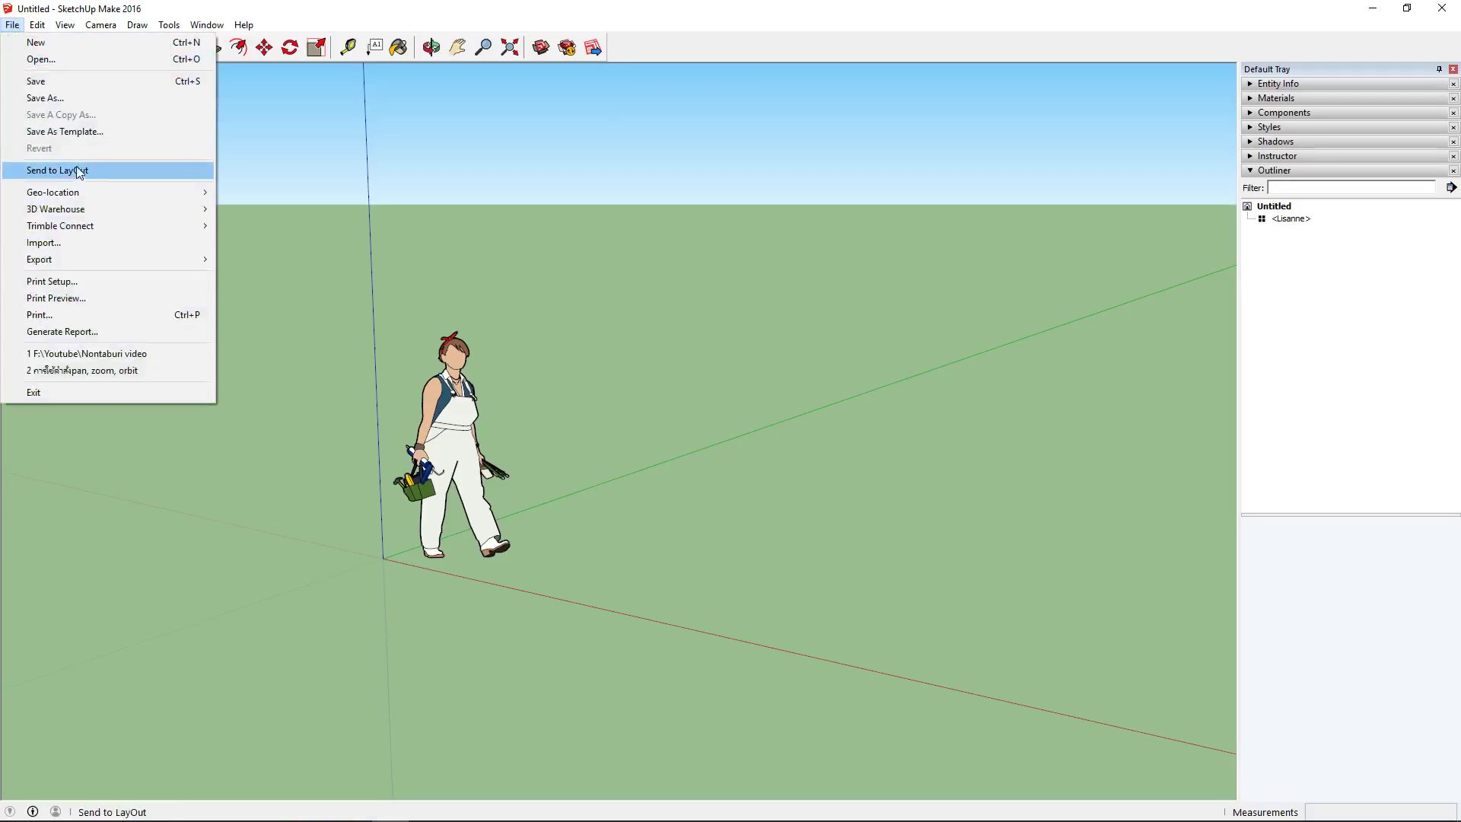
{"action": "mouse_move", "coordinate": [88, 216]}
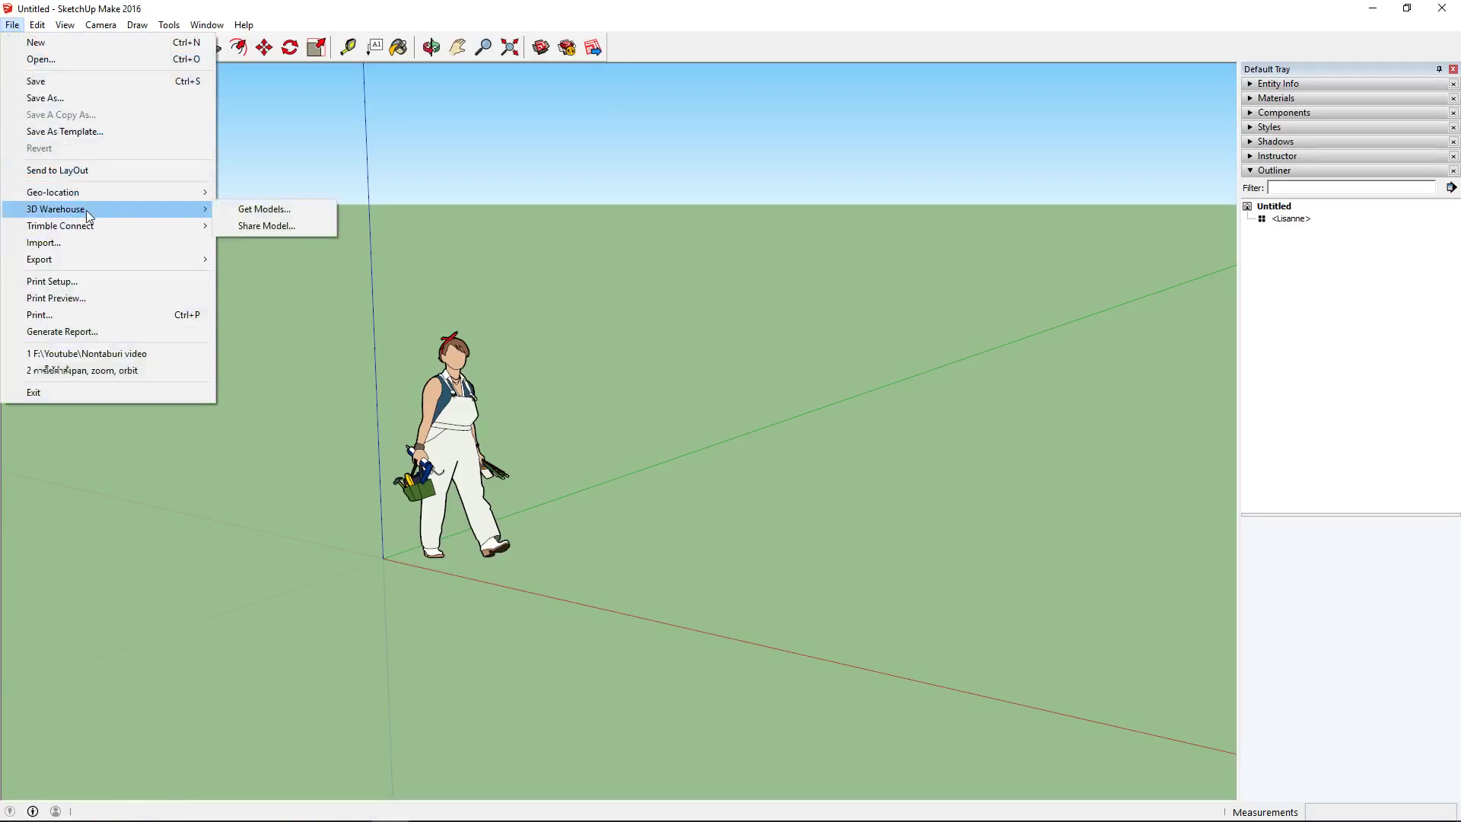
{"action": "left_click", "coordinate": [269, 213]}
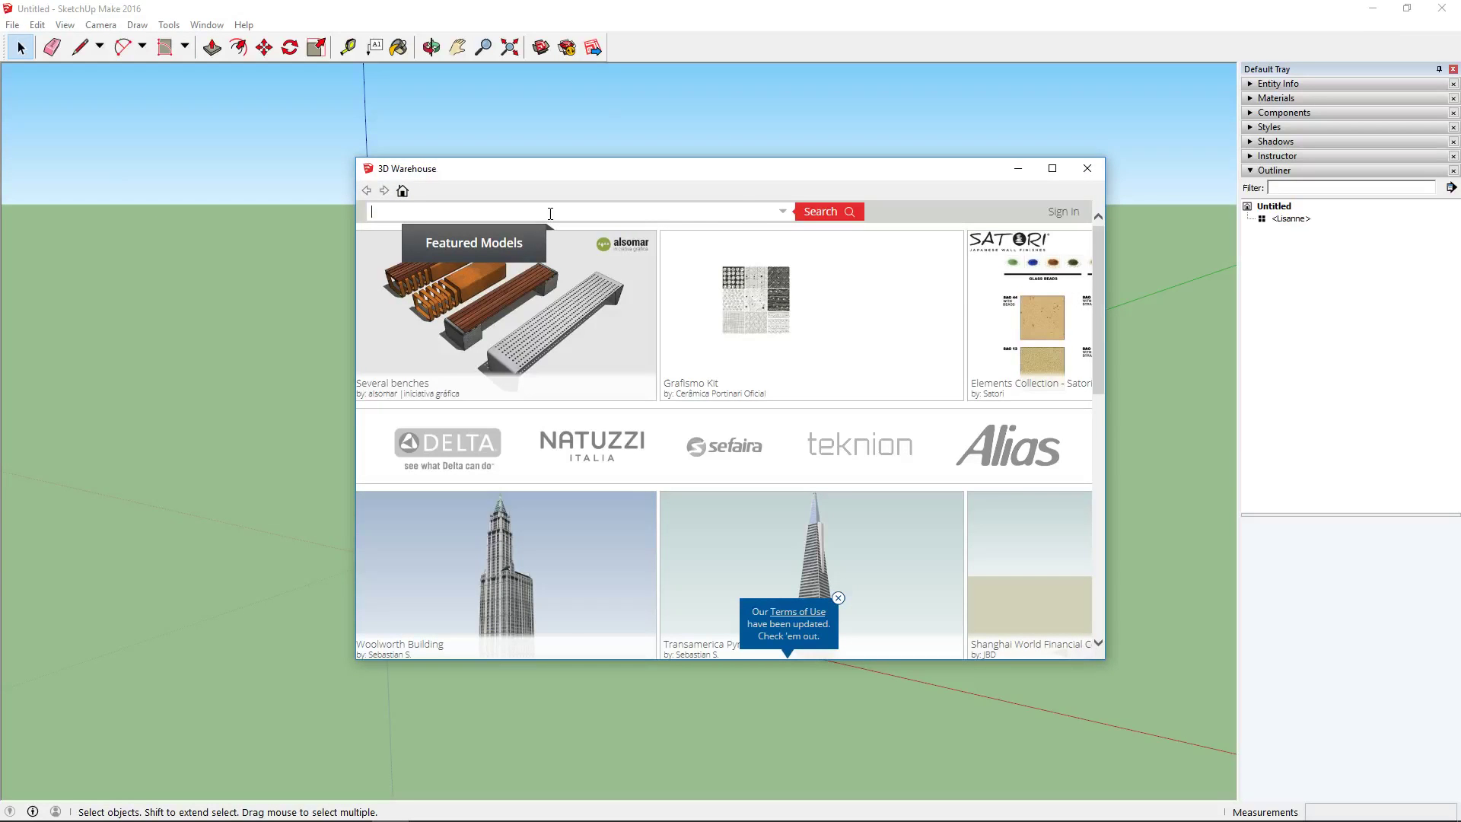
{"action": "type", "text": "nontaburi housu"}
{"action": "type", "text": "ing"}
{"action": "left_click", "coordinate": [837, 216]}
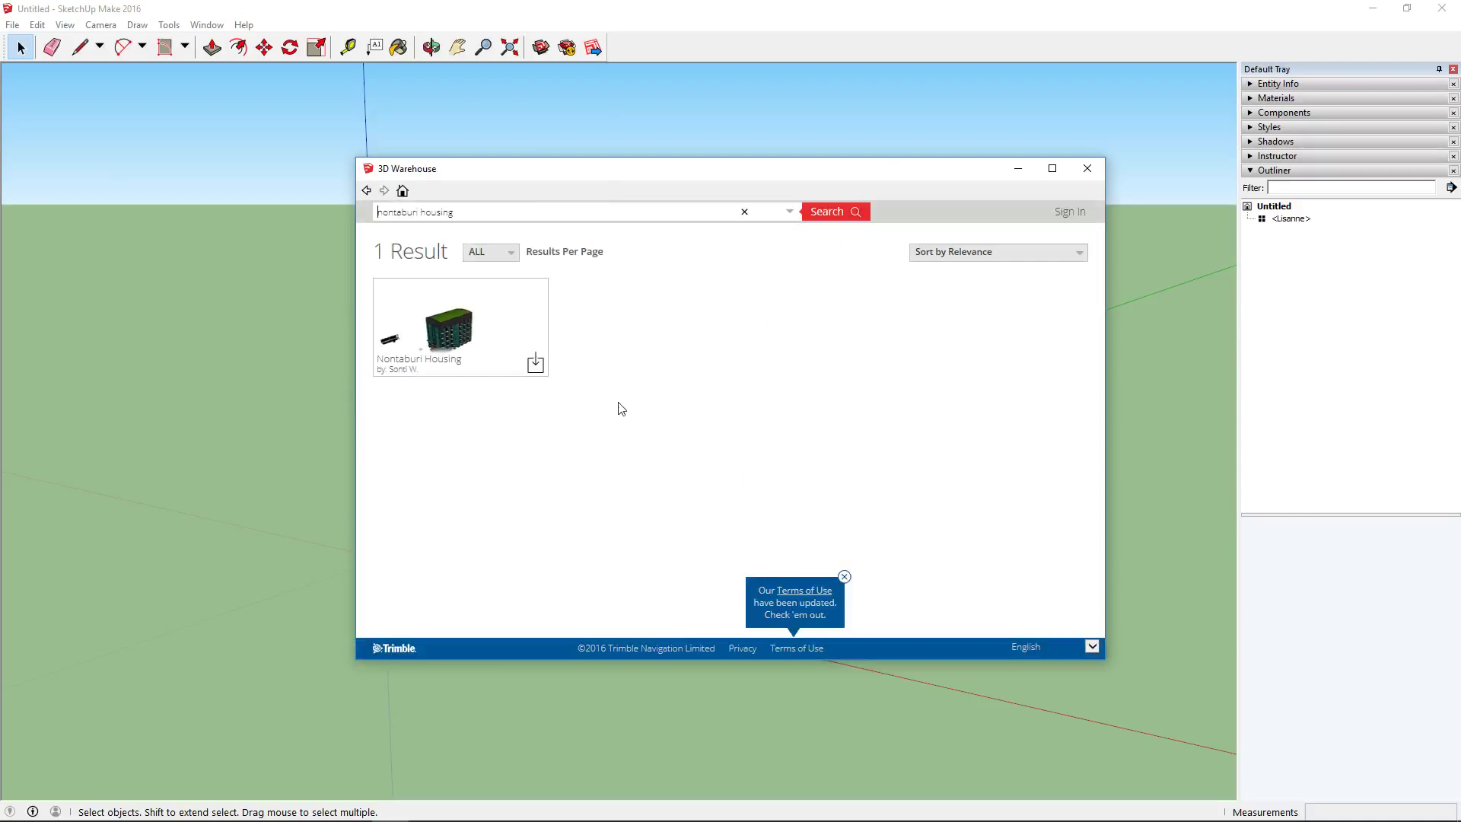
Go from Nontaburi Housing to its author's models and download 'Furnished my house'
{"action": "left_click", "coordinate": [456, 344]}
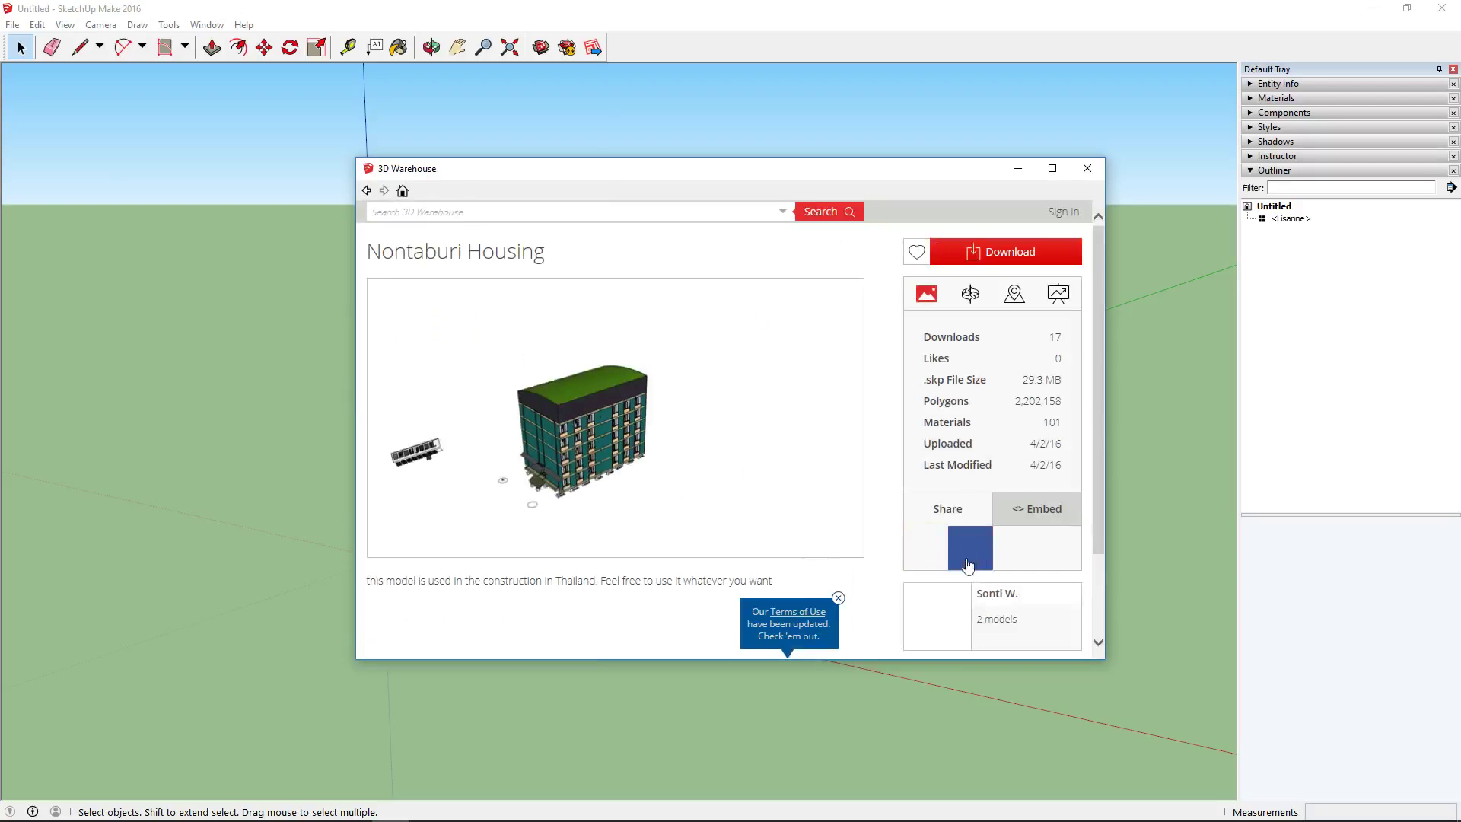
{"action": "left_click", "coordinate": [1013, 625]}
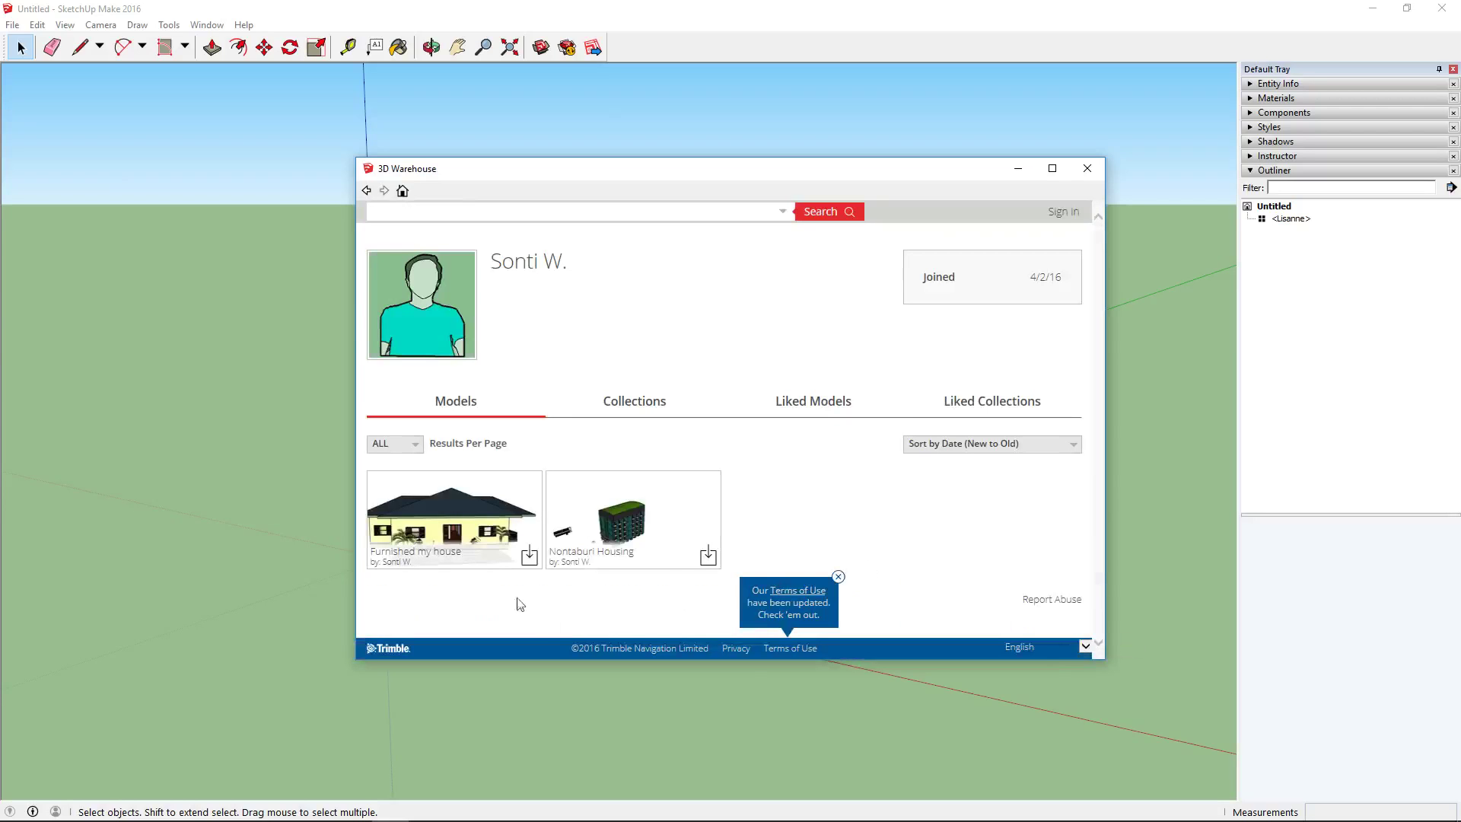
{"action": "left_click", "coordinate": [455, 538]}
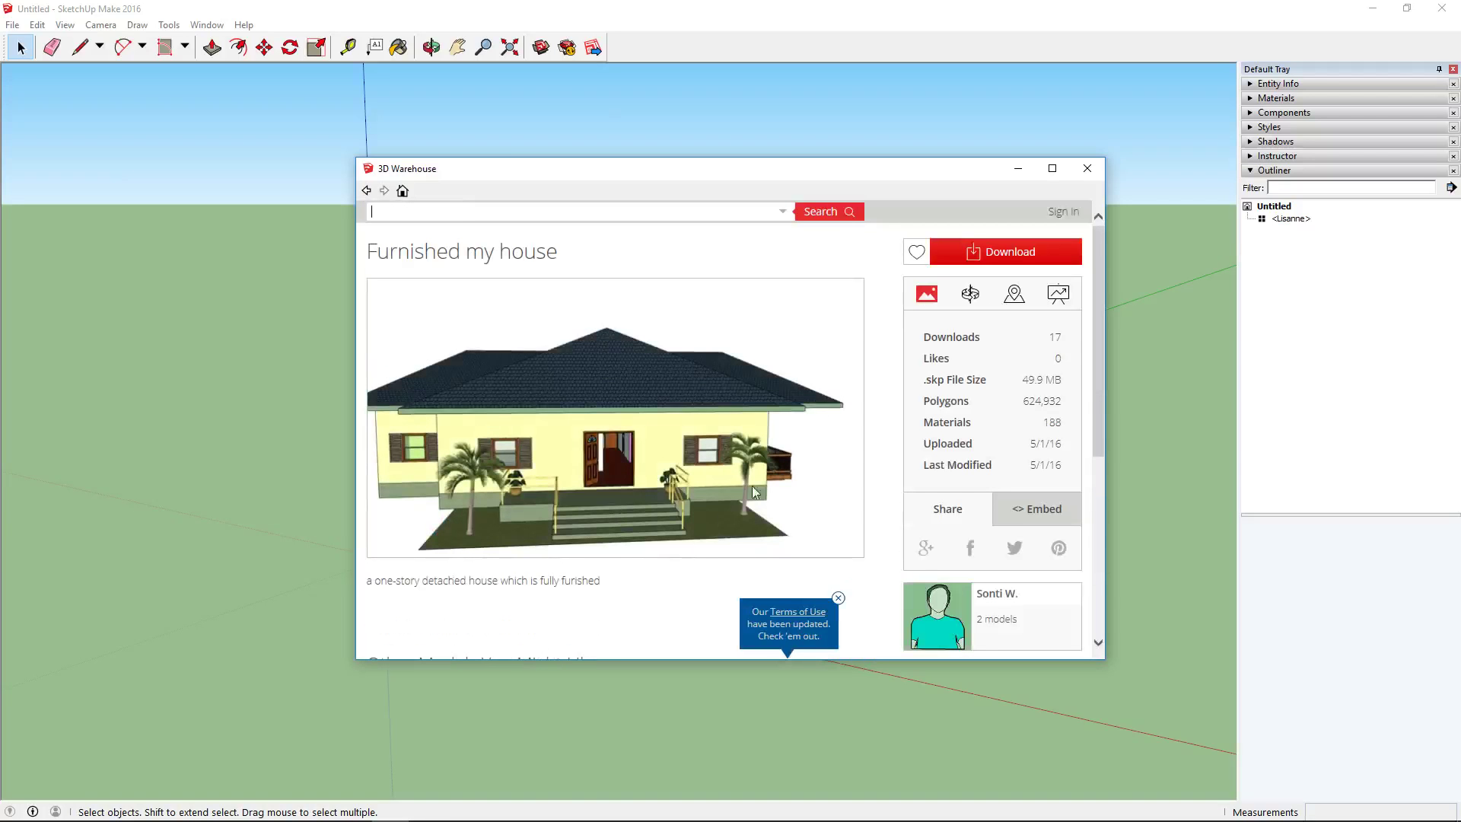
{"action": "left_click", "coordinate": [1012, 258]}
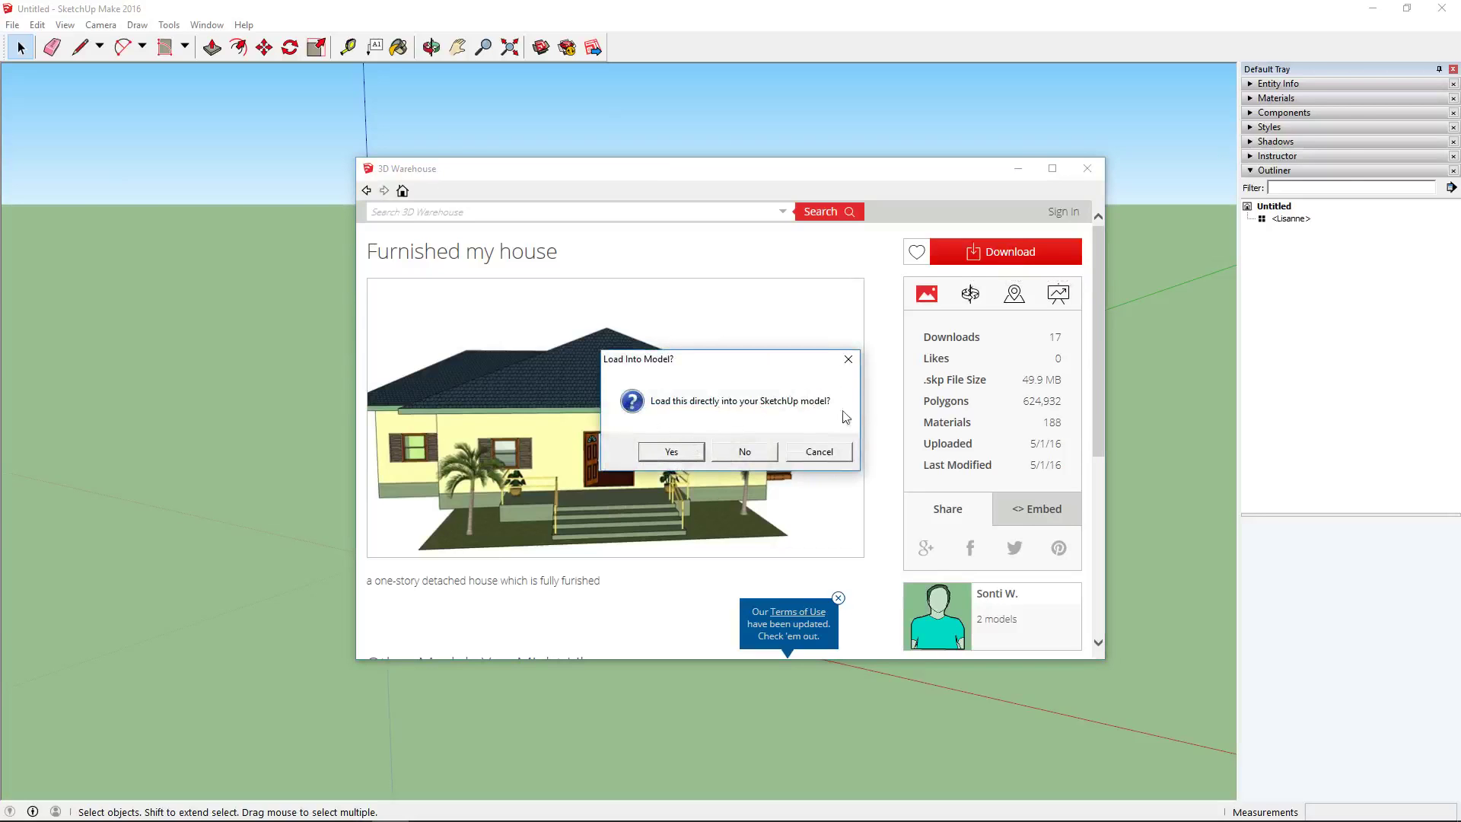
Confirm Yes to load 'Furnished my house' directly into the current model
{"action": "left_click", "coordinate": [679, 455]}
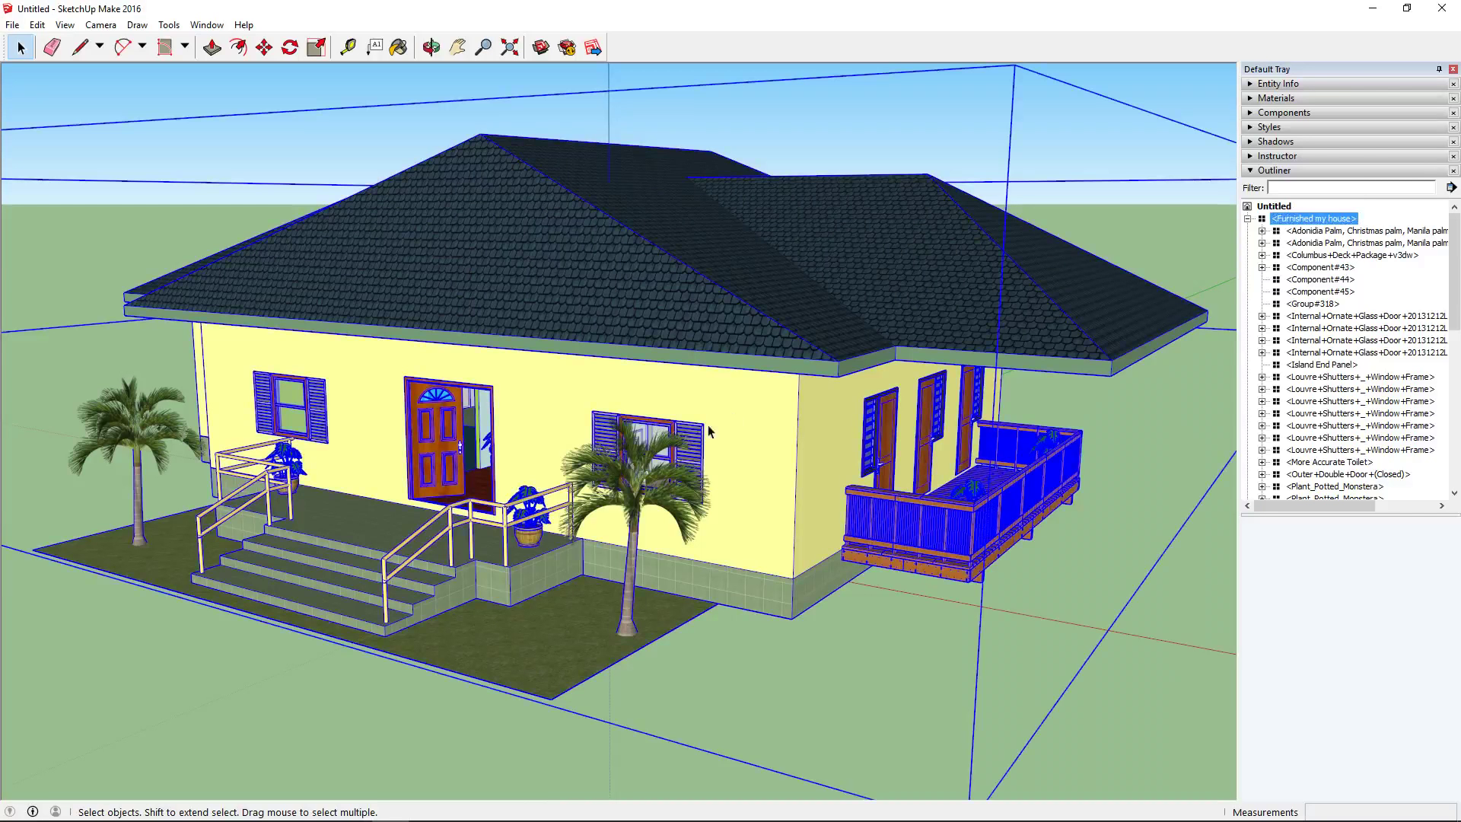
Deselect the house, remove Outliner from the Default Tray, and collapse the Instructor panel
{"action": "left_click", "coordinate": [1151, 697]}
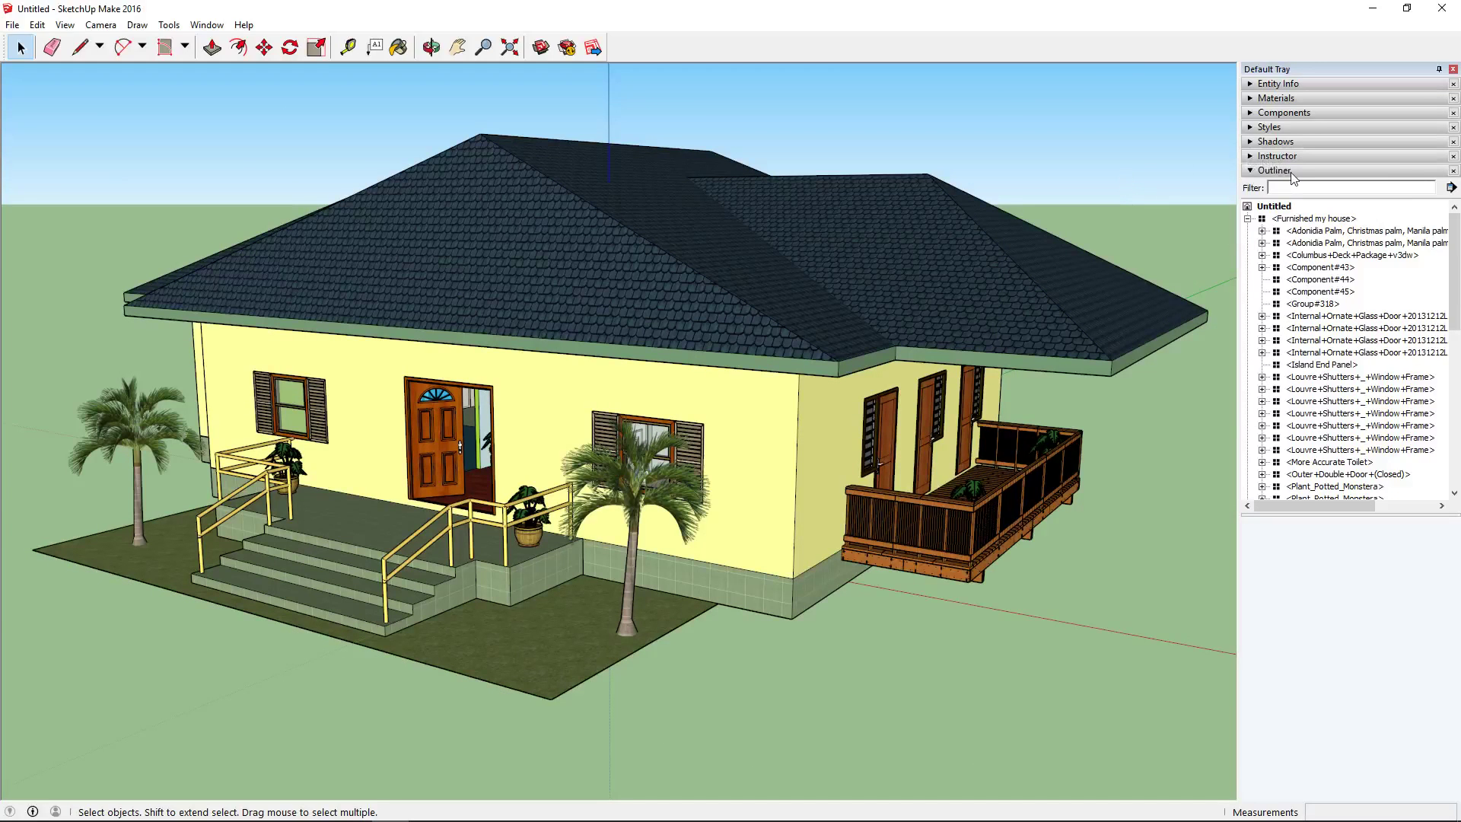
{"action": "left_click", "coordinate": [207, 29]}
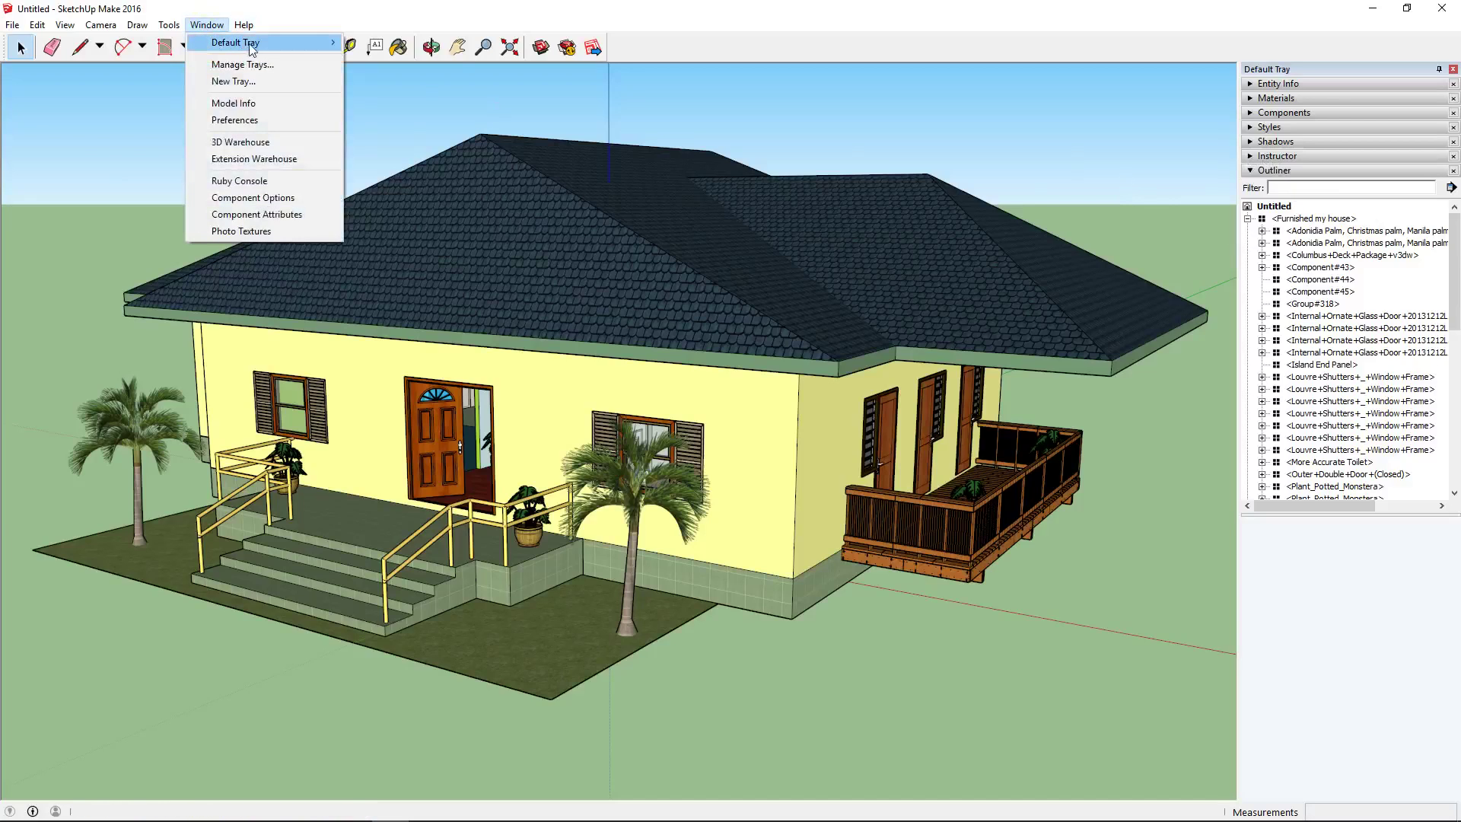
{"action": "mouse_move", "coordinate": [256, 46]}
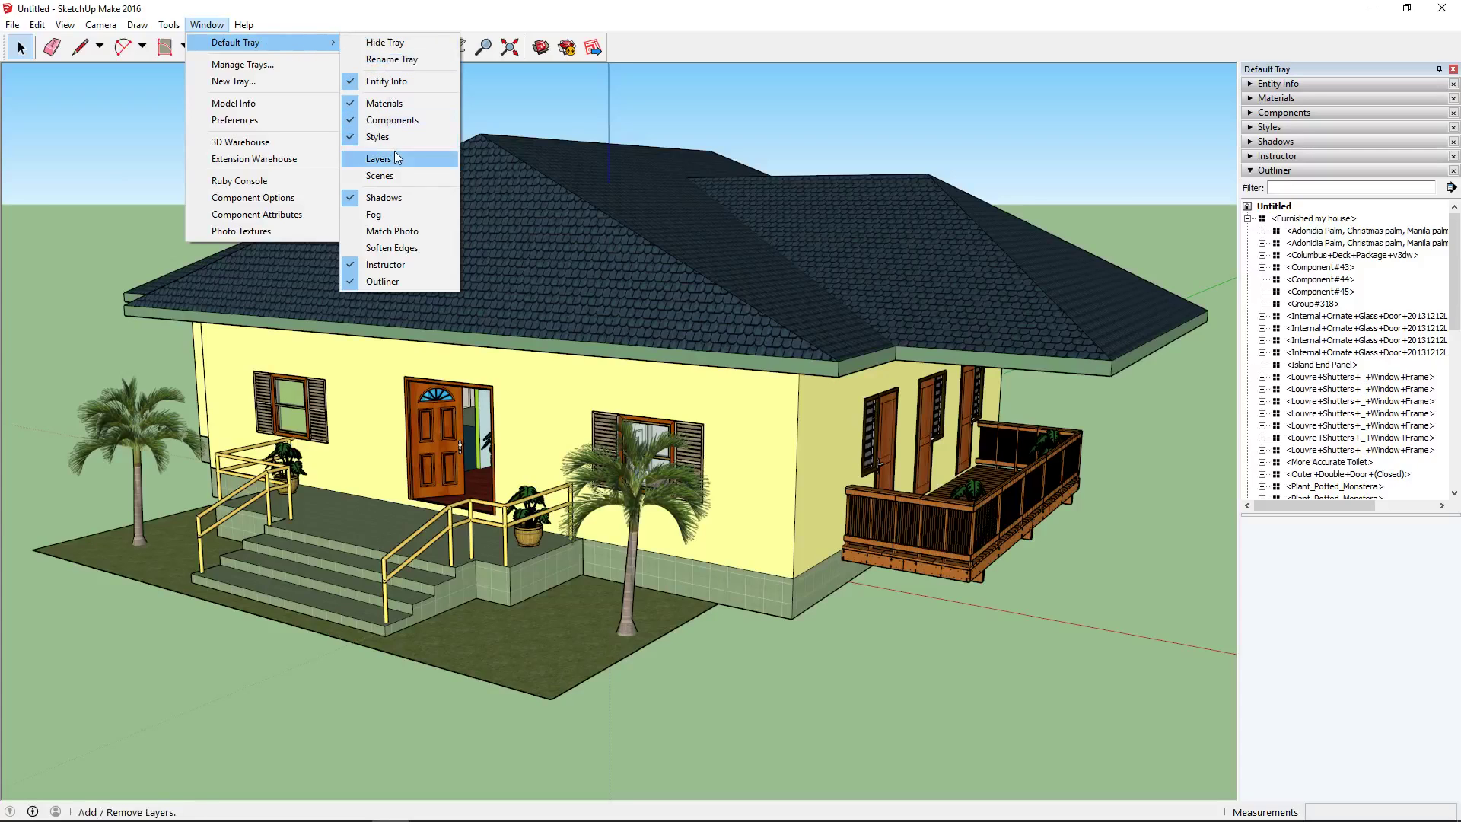
{"action": "left_click", "coordinate": [389, 282]}
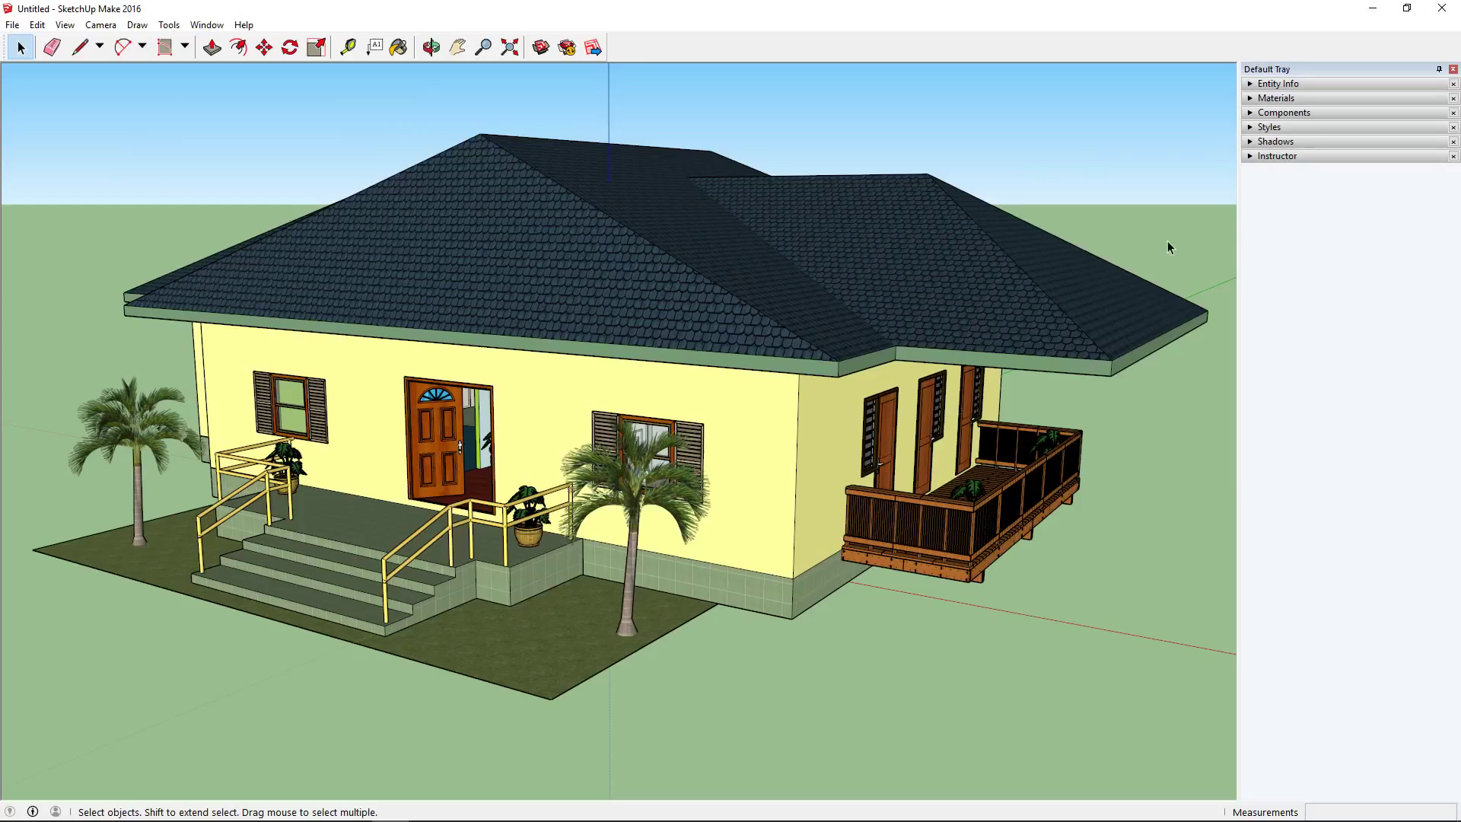
{"action": "left_click", "coordinate": [1294, 157]}
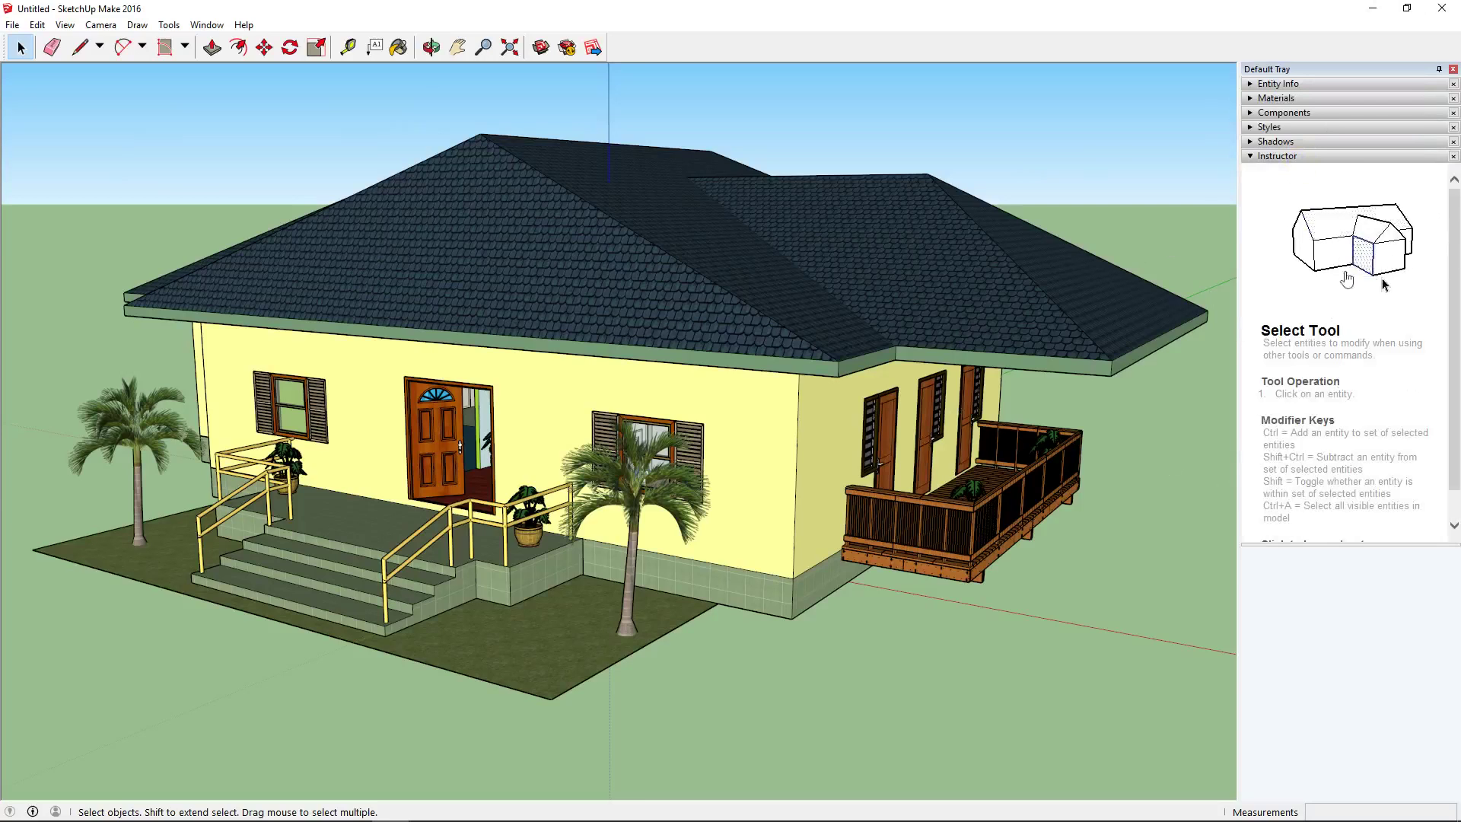
{"action": "left_click", "coordinate": [1331, 154]}
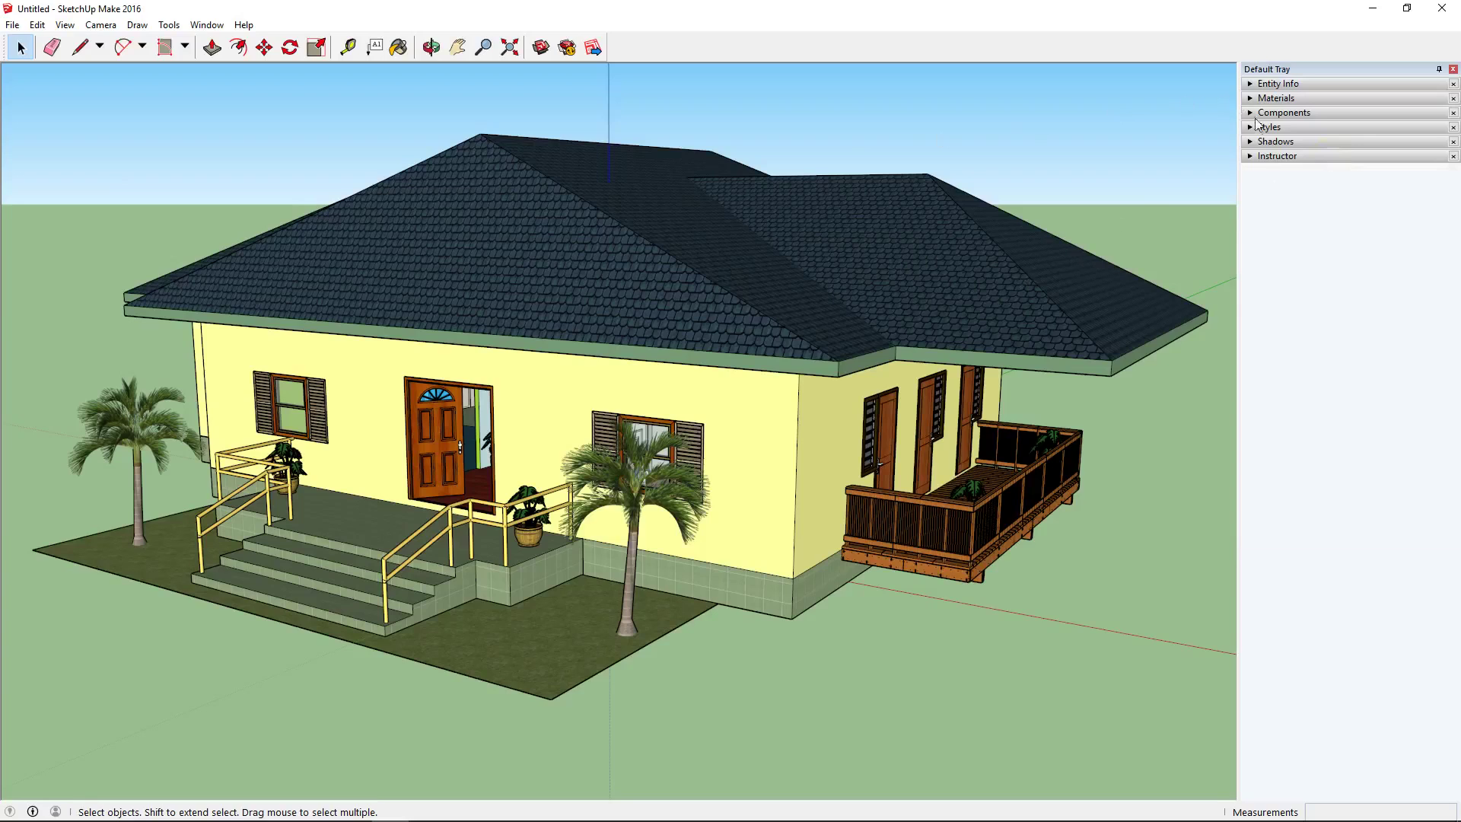
Add the Layers panel, then hide layer หลังคา and make layer เฟอร์นิเจอร์ visible
{"action": "left_click", "coordinate": [216, 29]}
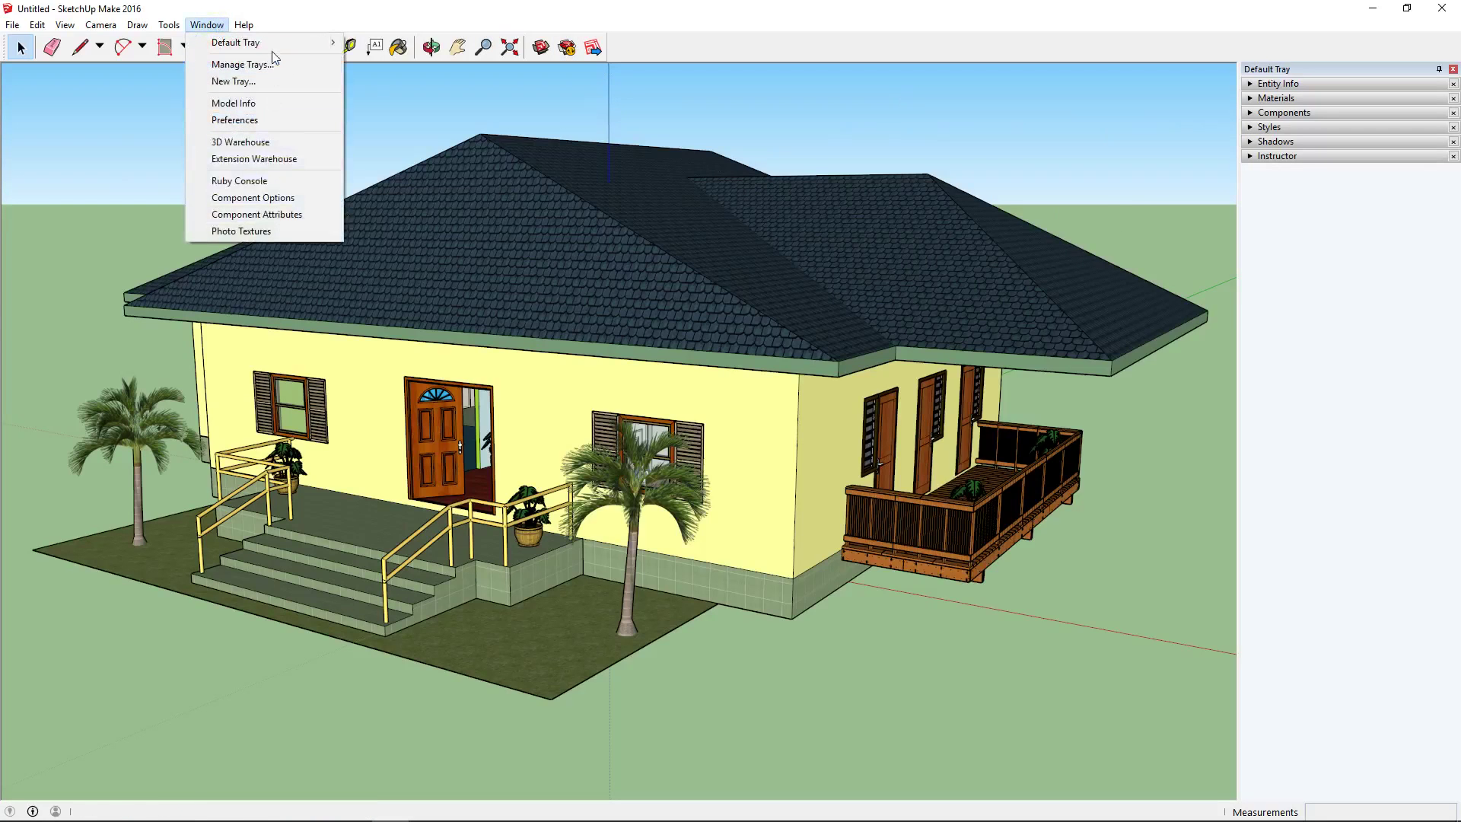
{"action": "mouse_move", "coordinate": [280, 46]}
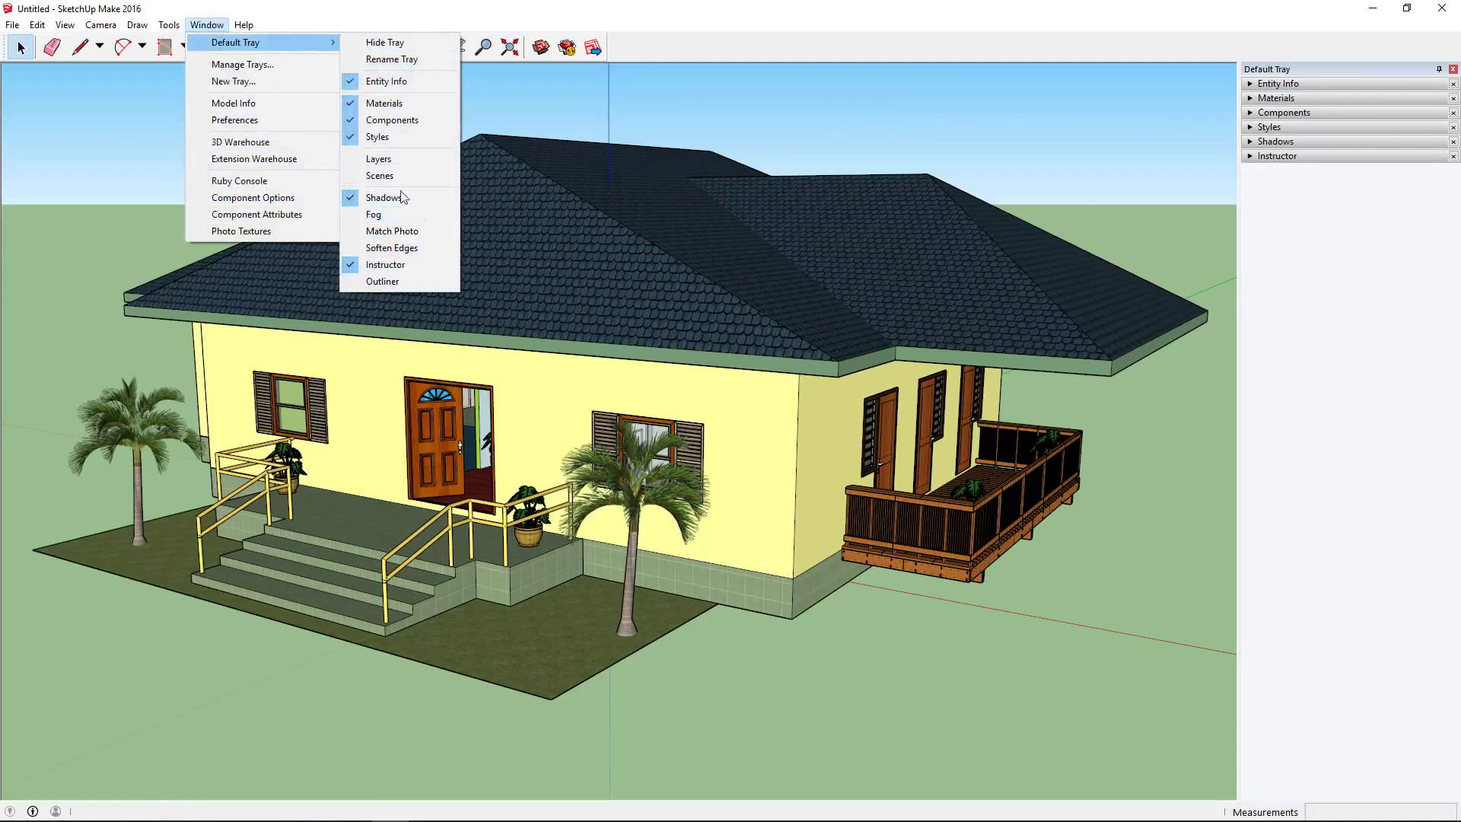
{"action": "left_click", "coordinate": [408, 159]}
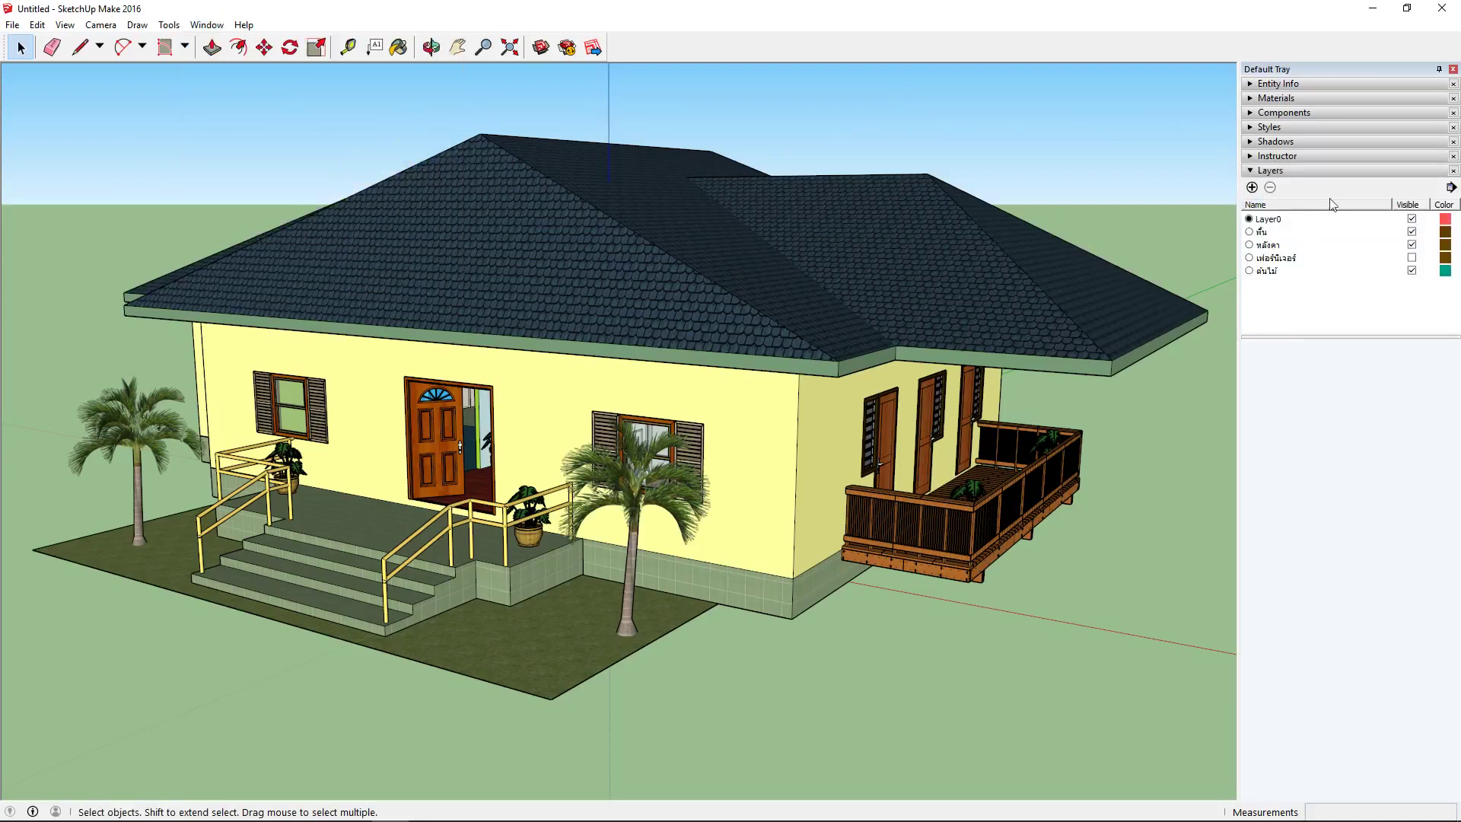
{"action": "left_click", "coordinate": [1412, 245]}
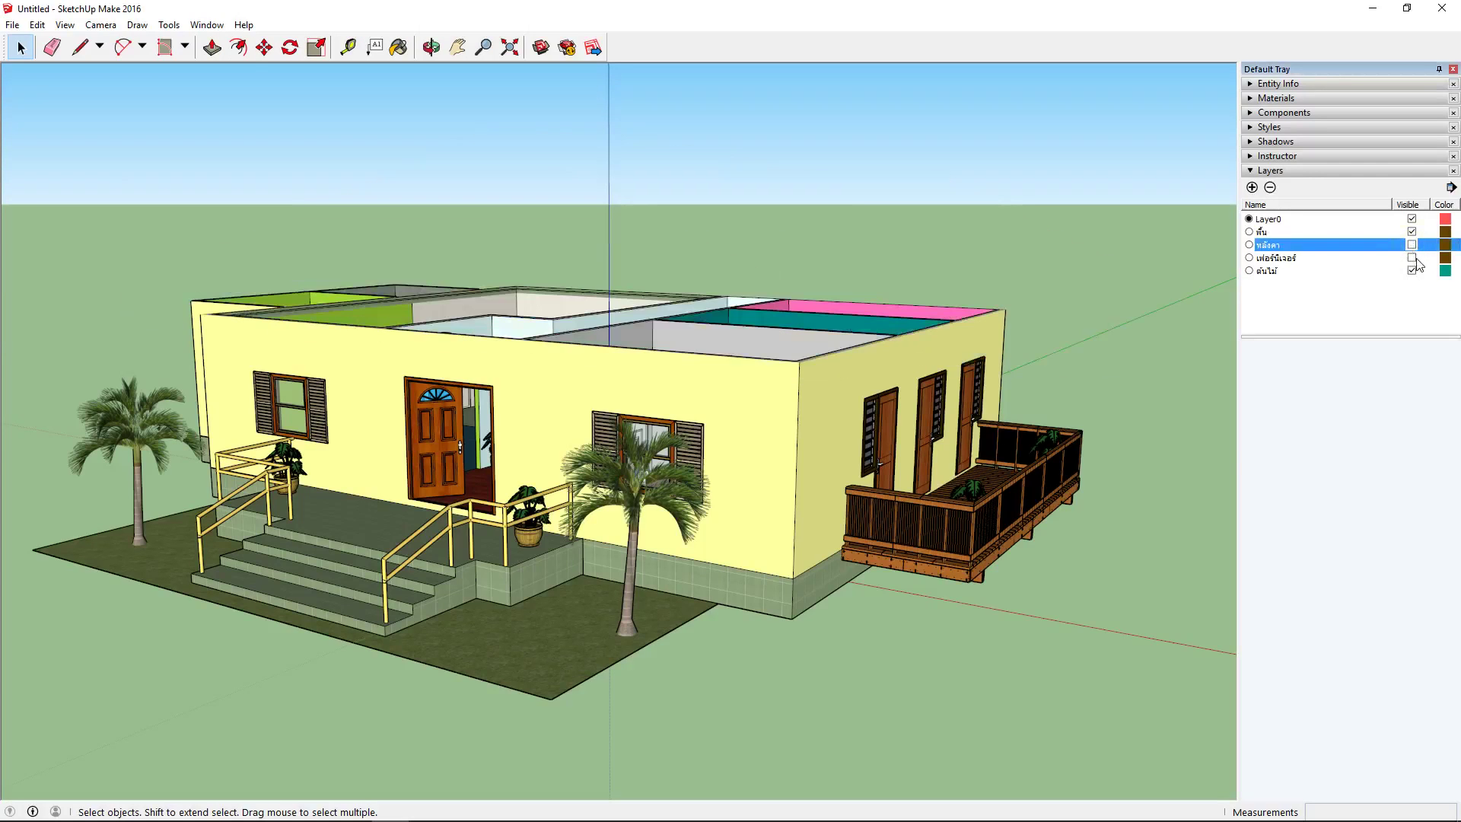
{"action": "left_click", "coordinate": [1412, 258]}
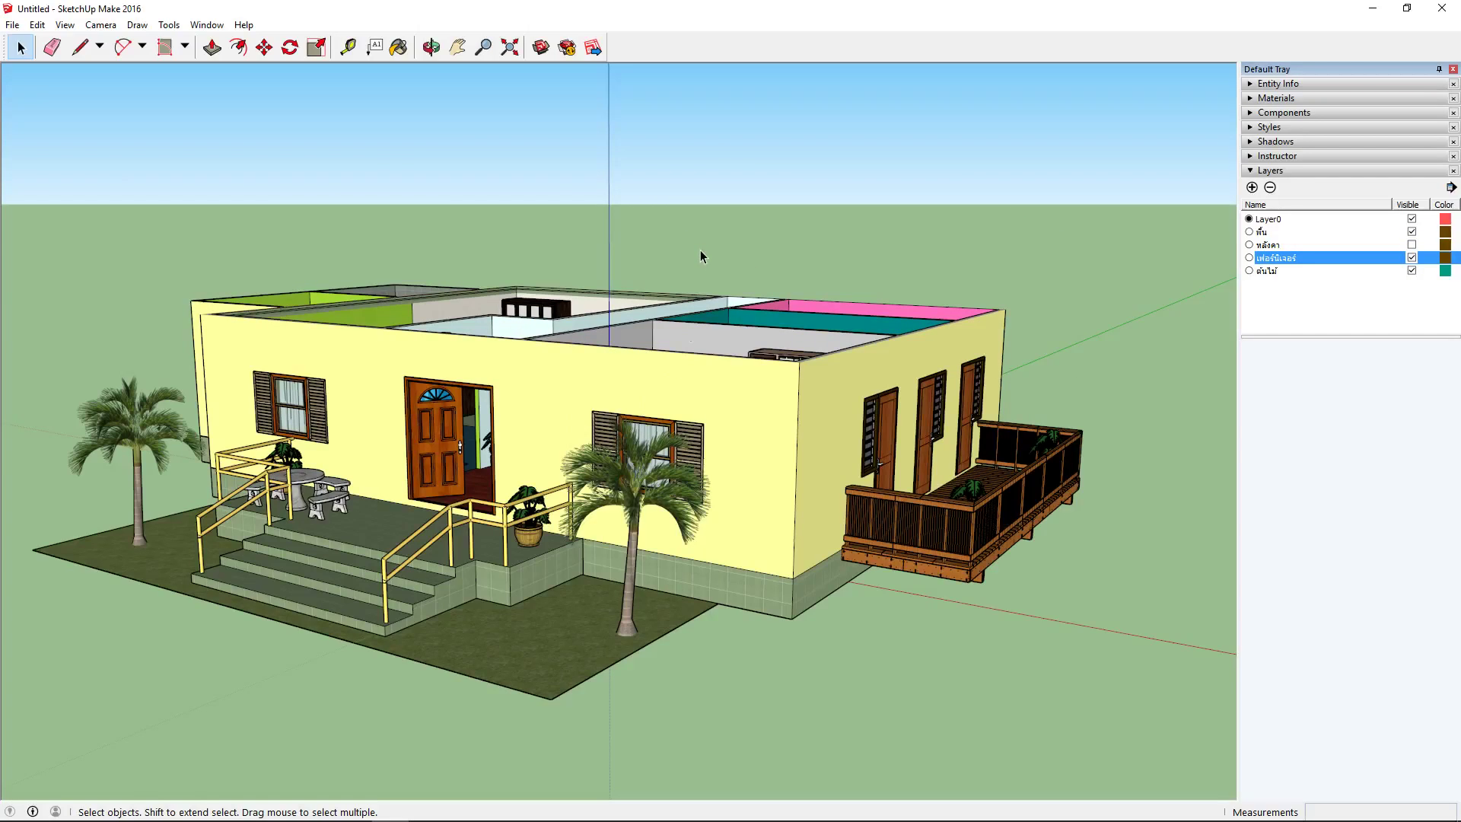
{"action": "left_click", "coordinate": [440, 52]}
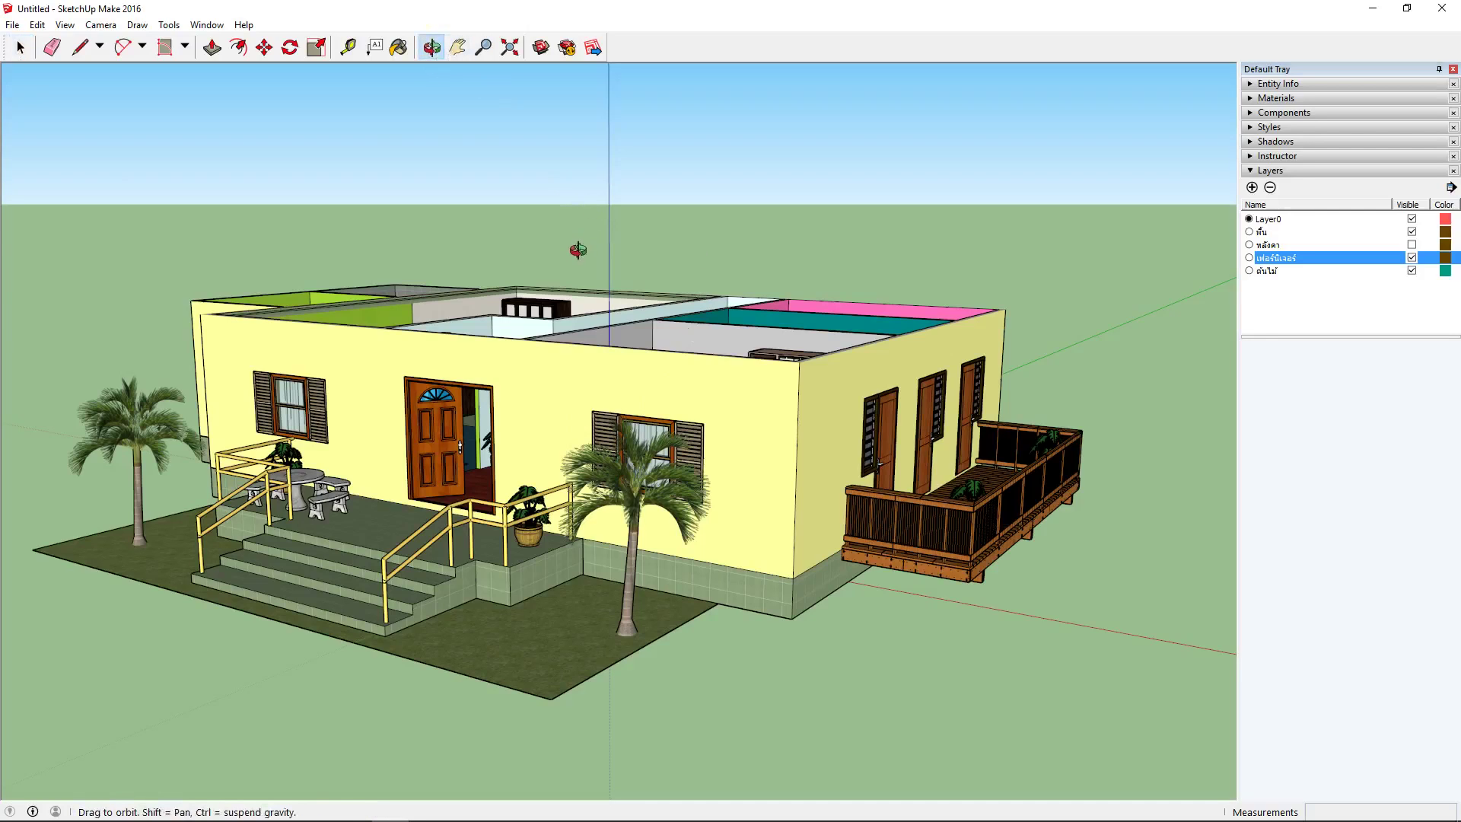
Orbit and zoom to look down into the roofless rooms, front wall and terrace
{"action": "left_click_drag", "start_coordinate": [585, 244], "coordinate": [542, 373]}
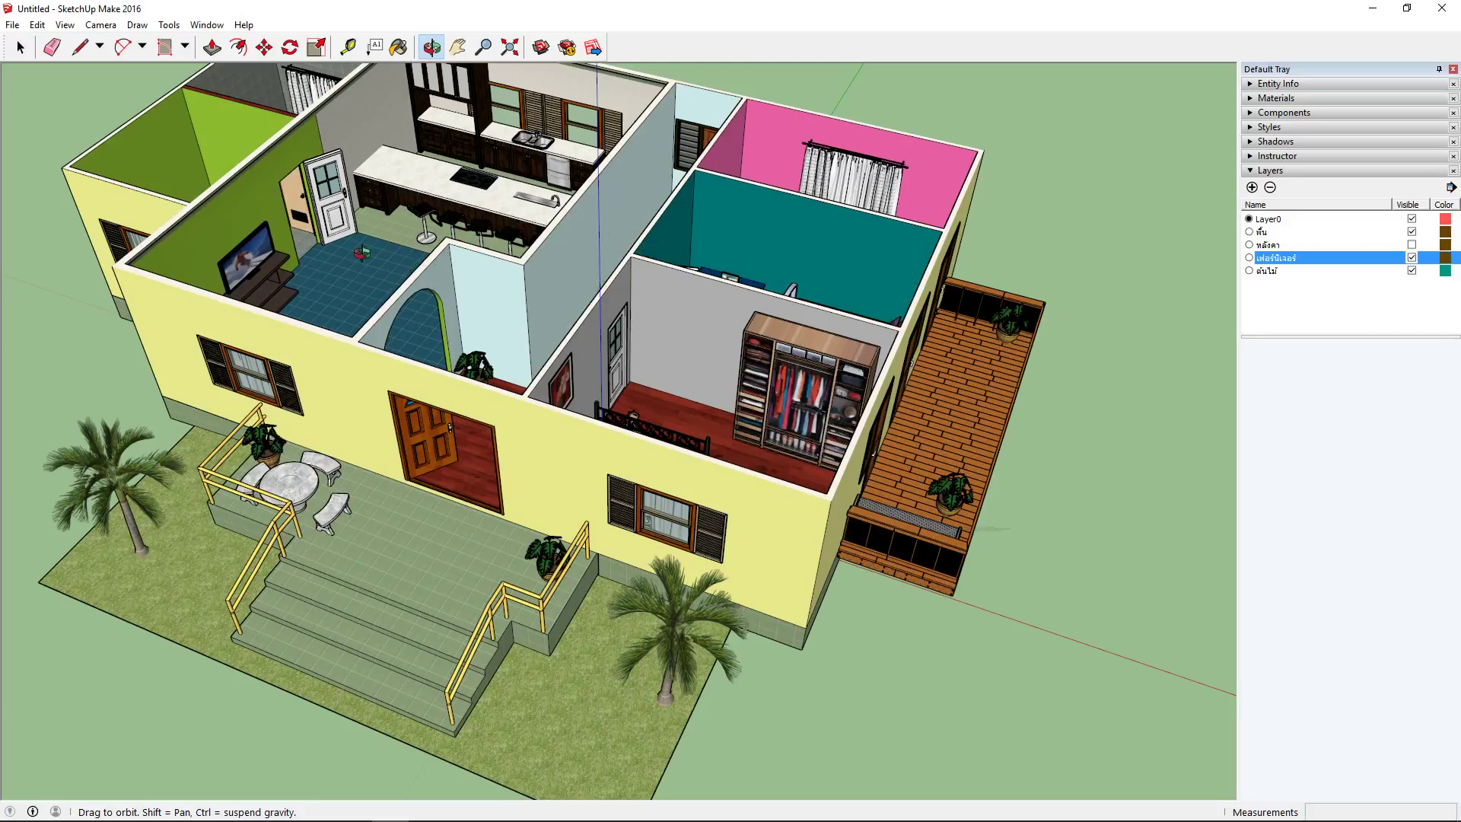
{"action": "scroll", "coordinate": [365, 255], "scroll_direction": "up", "scroll_amount": 1}
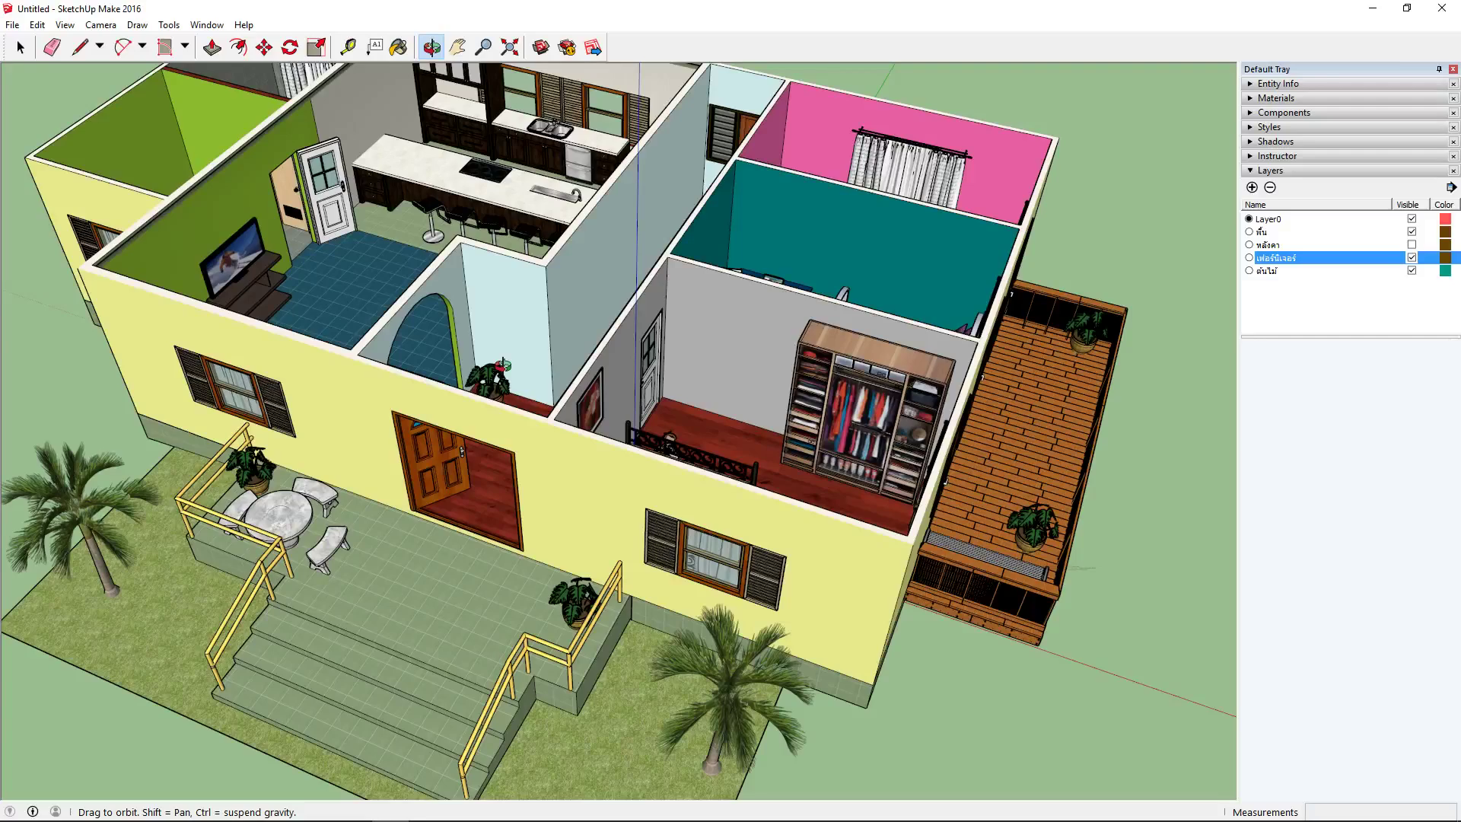
{"action": "left_click_drag", "start_coordinate": [499, 368], "coordinate": [622, 451]}
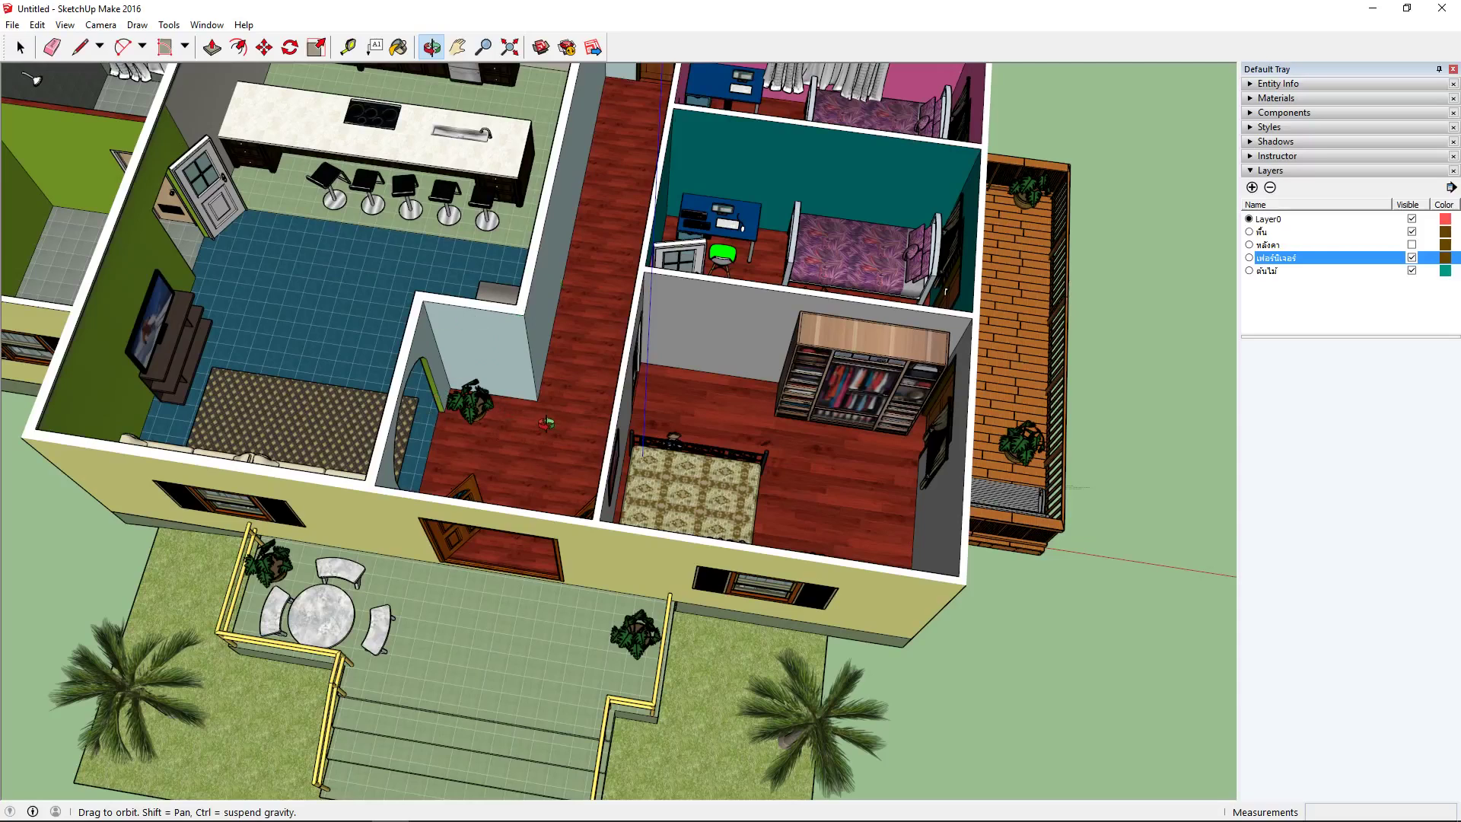
{"action": "key", "text": "h"}
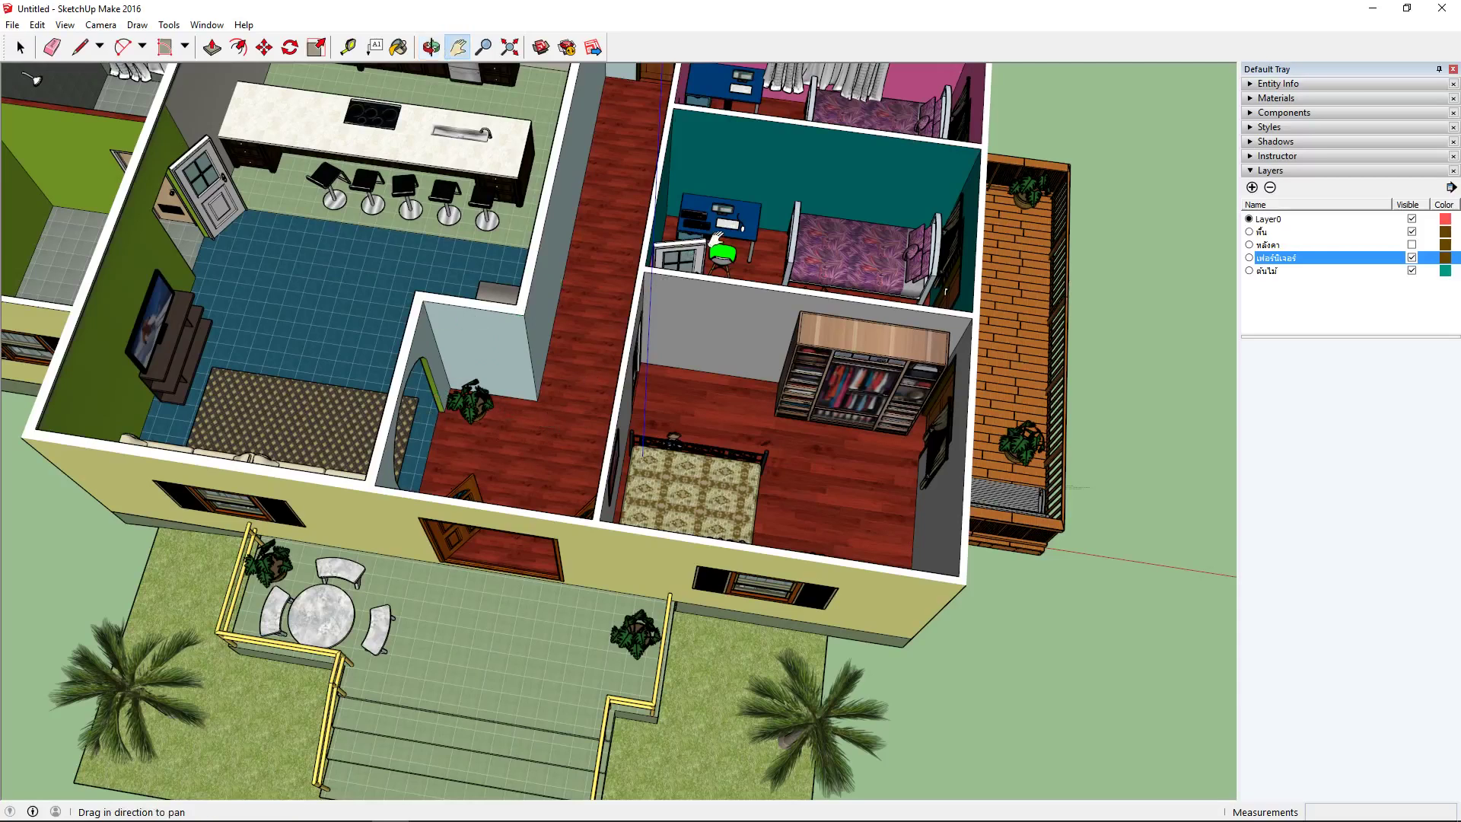
Pan and zoom in on the two black keyboards on the teal bedroom desk
{"action": "left_click_drag", "start_coordinate": [716, 240], "coordinate": [646, 487]}
{"action": "scroll", "coordinate": [646, 487], "scroll_direction": "up", "scroll_amount": 2}
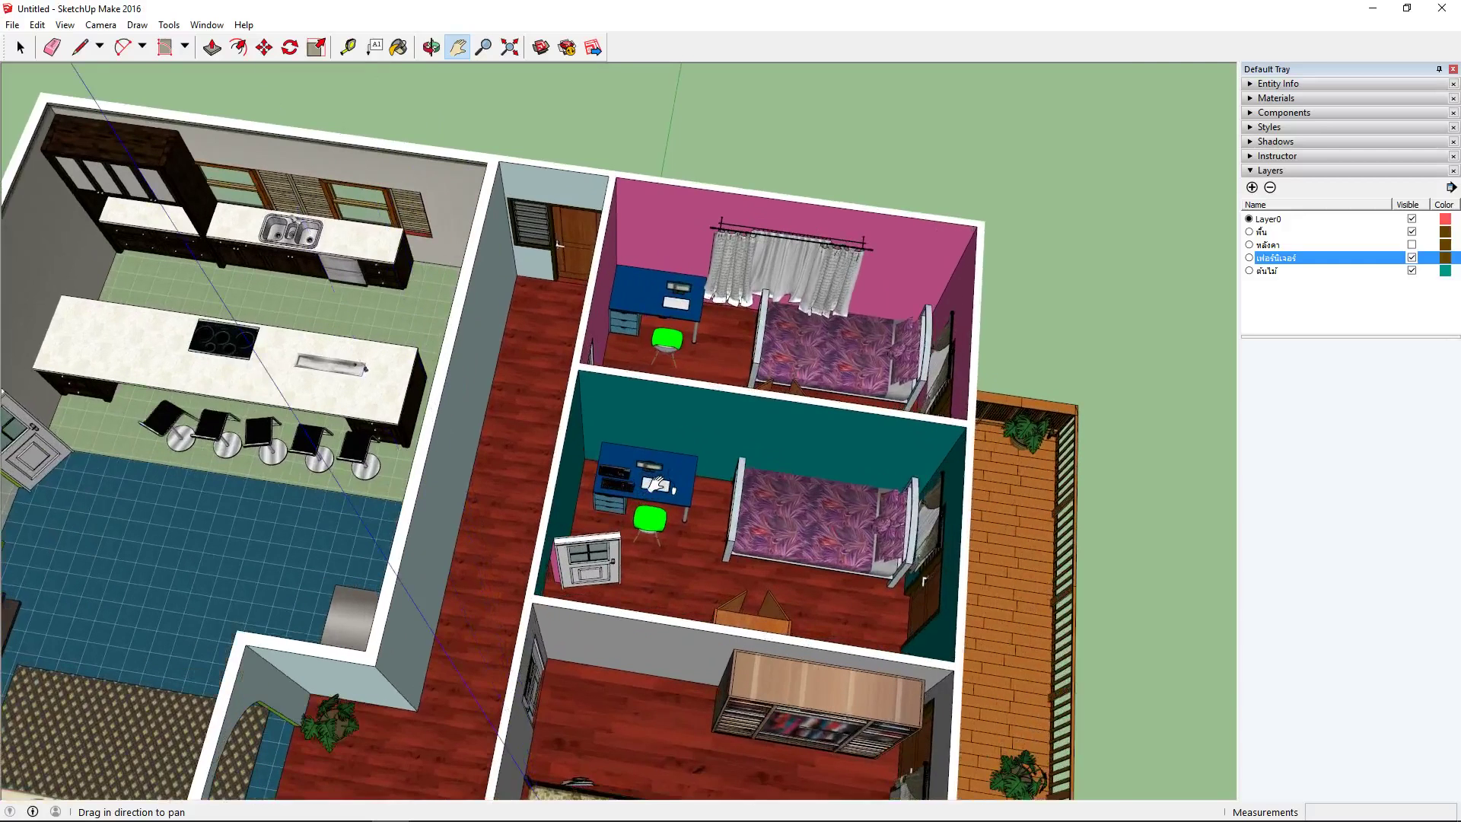
{"action": "scroll", "coordinate": [654, 484], "scroll_direction": "up", "scroll_amount": 1}
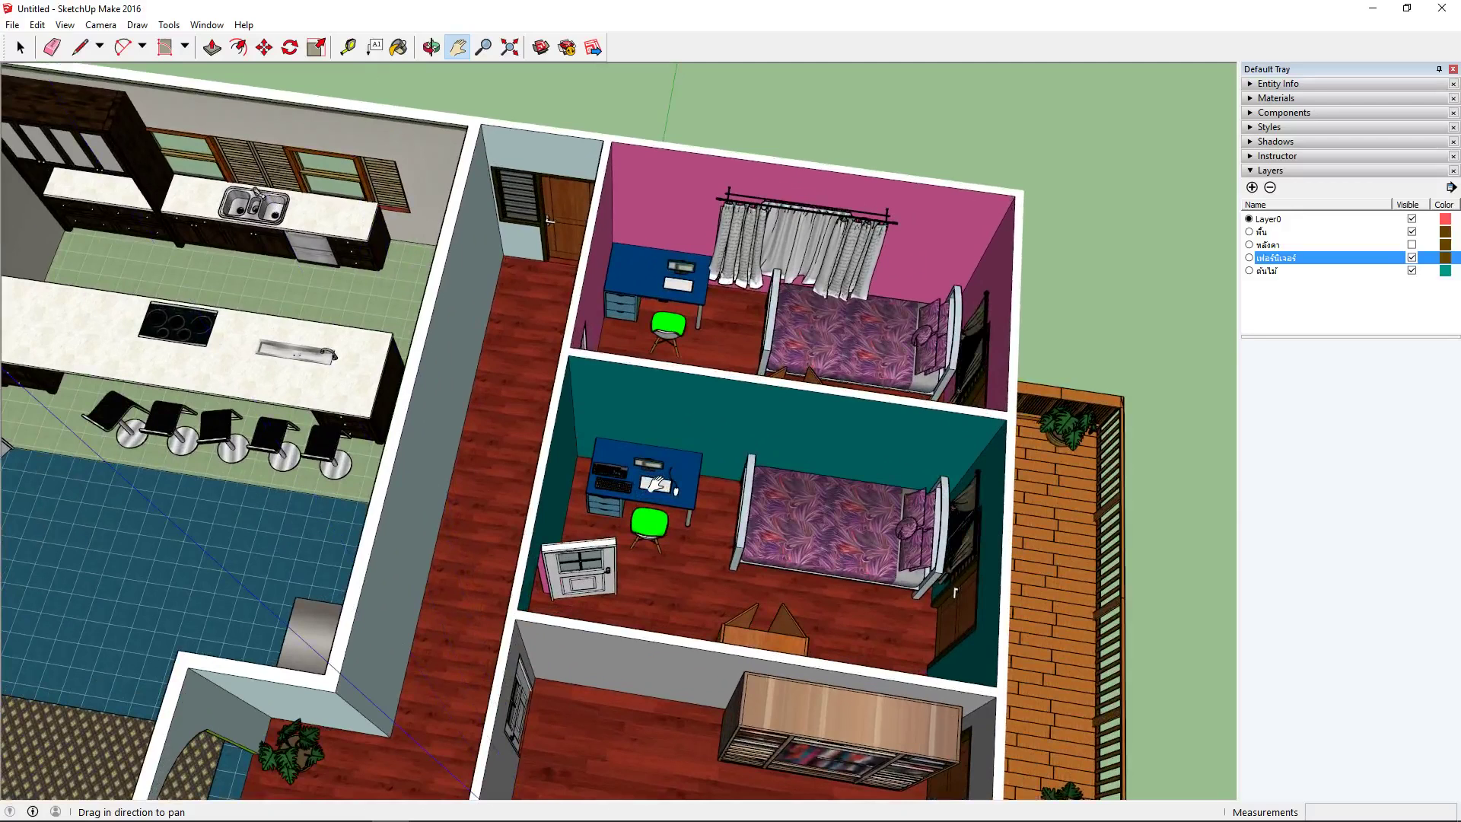
{"action": "scroll", "coordinate": [656, 484], "scroll_direction": "up", "scroll_amount": 3}
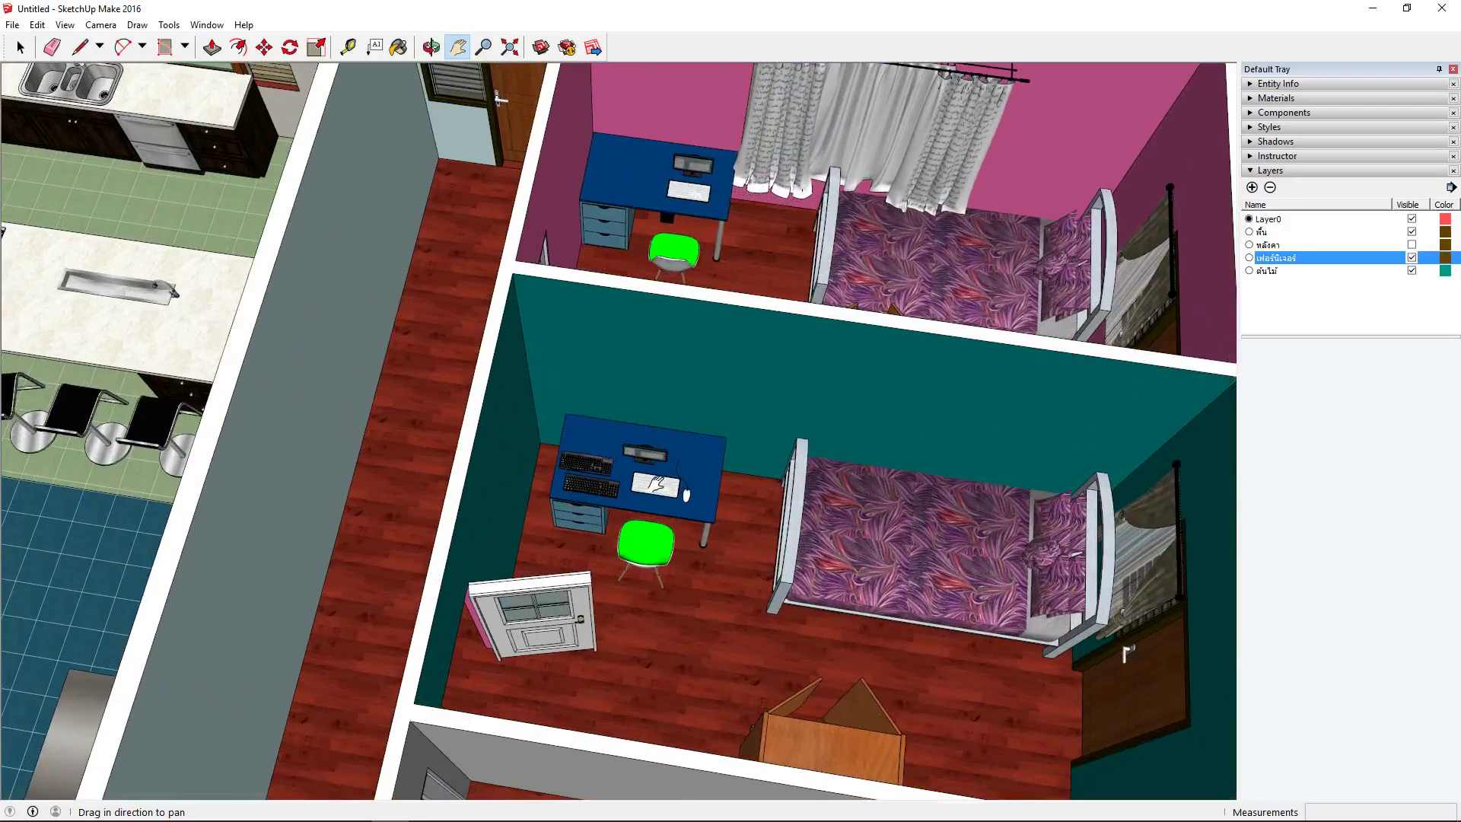
{"action": "scroll", "coordinate": [656, 484], "scroll_direction": "up", "scroll_amount": 5}
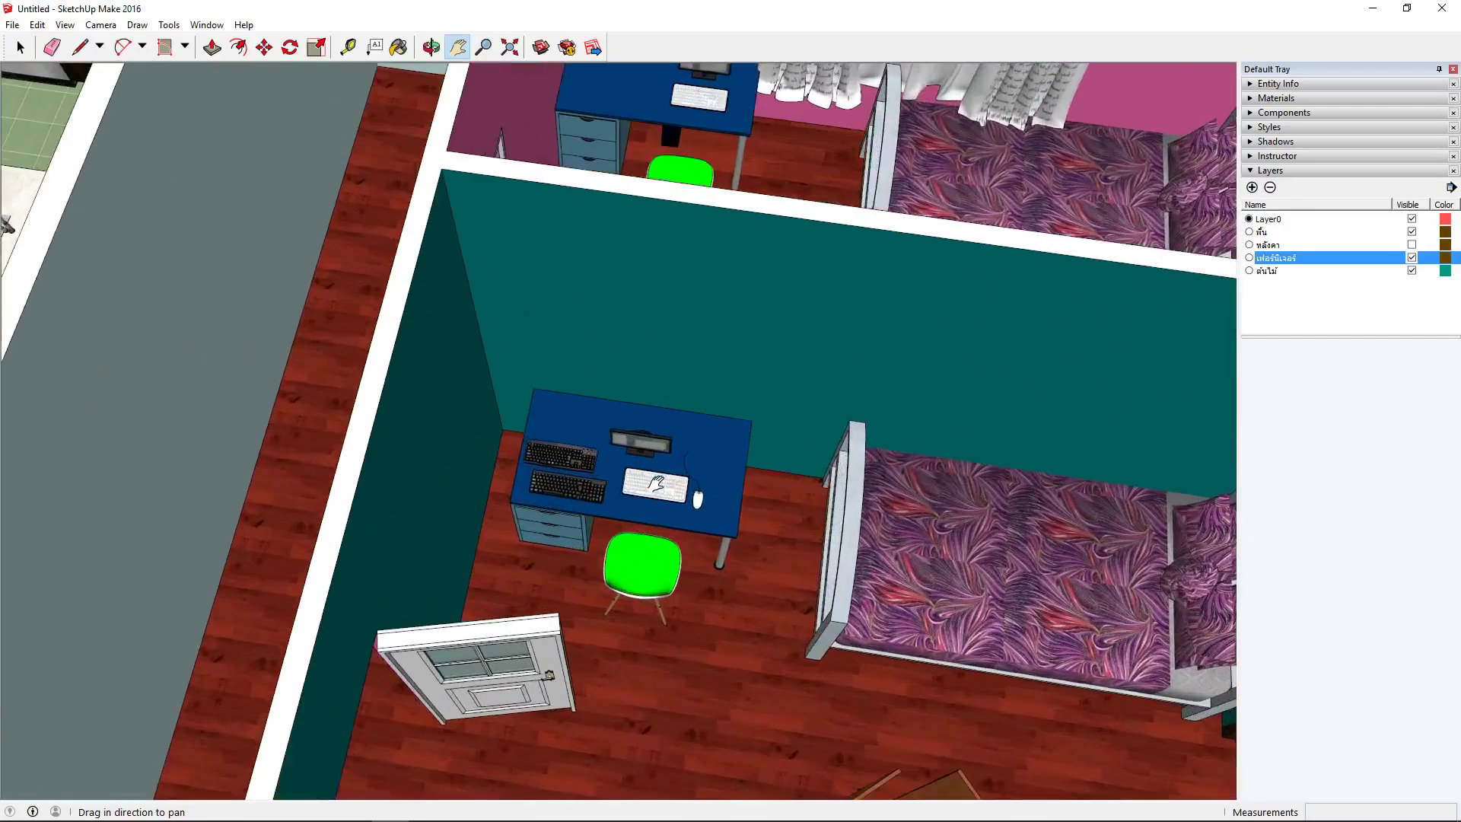
{"action": "scroll", "coordinate": [656, 484], "scroll_direction": "up", "scroll_amount": 1}
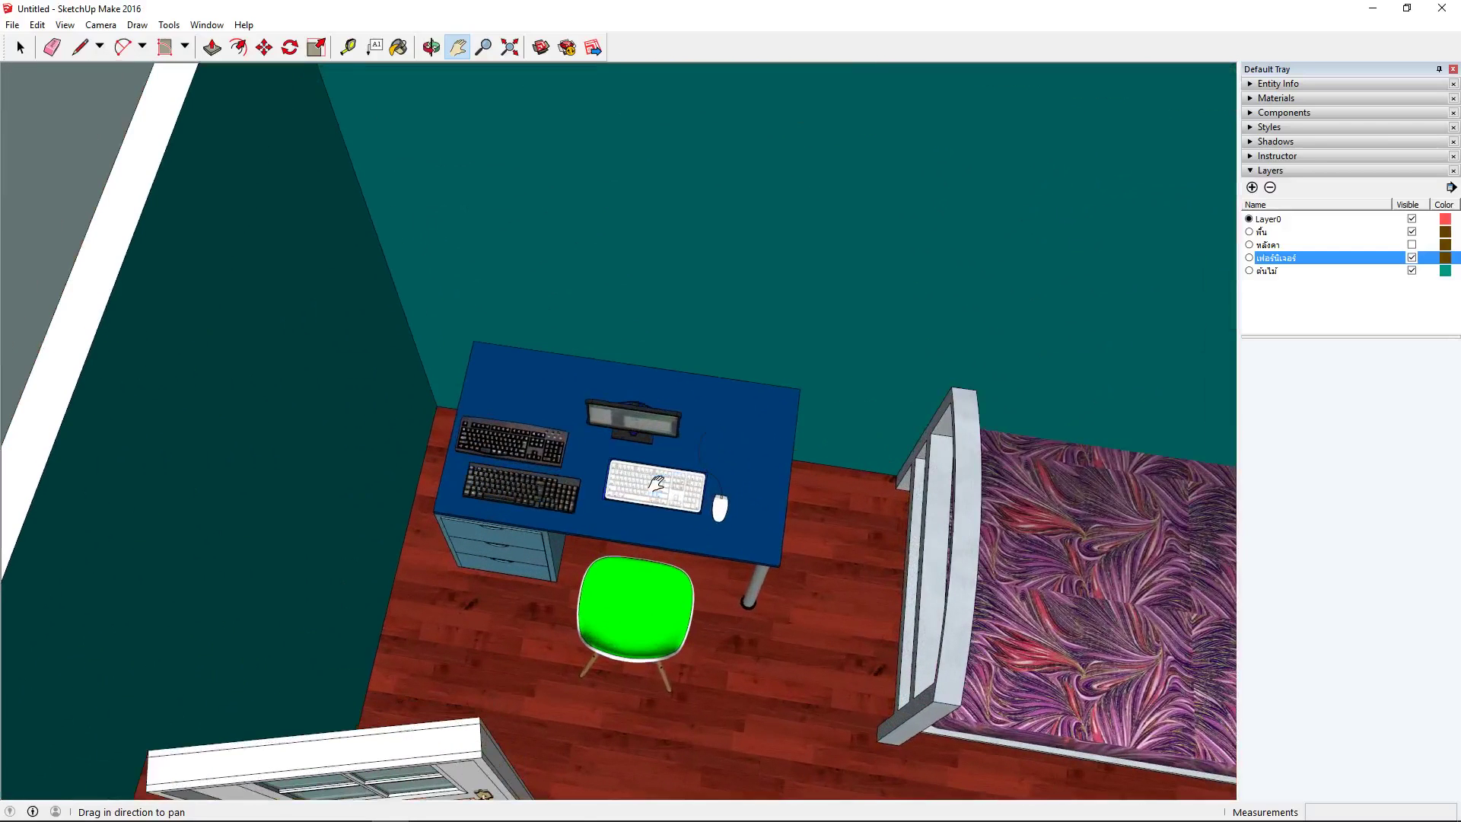
{"action": "scroll", "coordinate": [656, 484], "scroll_direction": "up", "scroll_amount": 6}
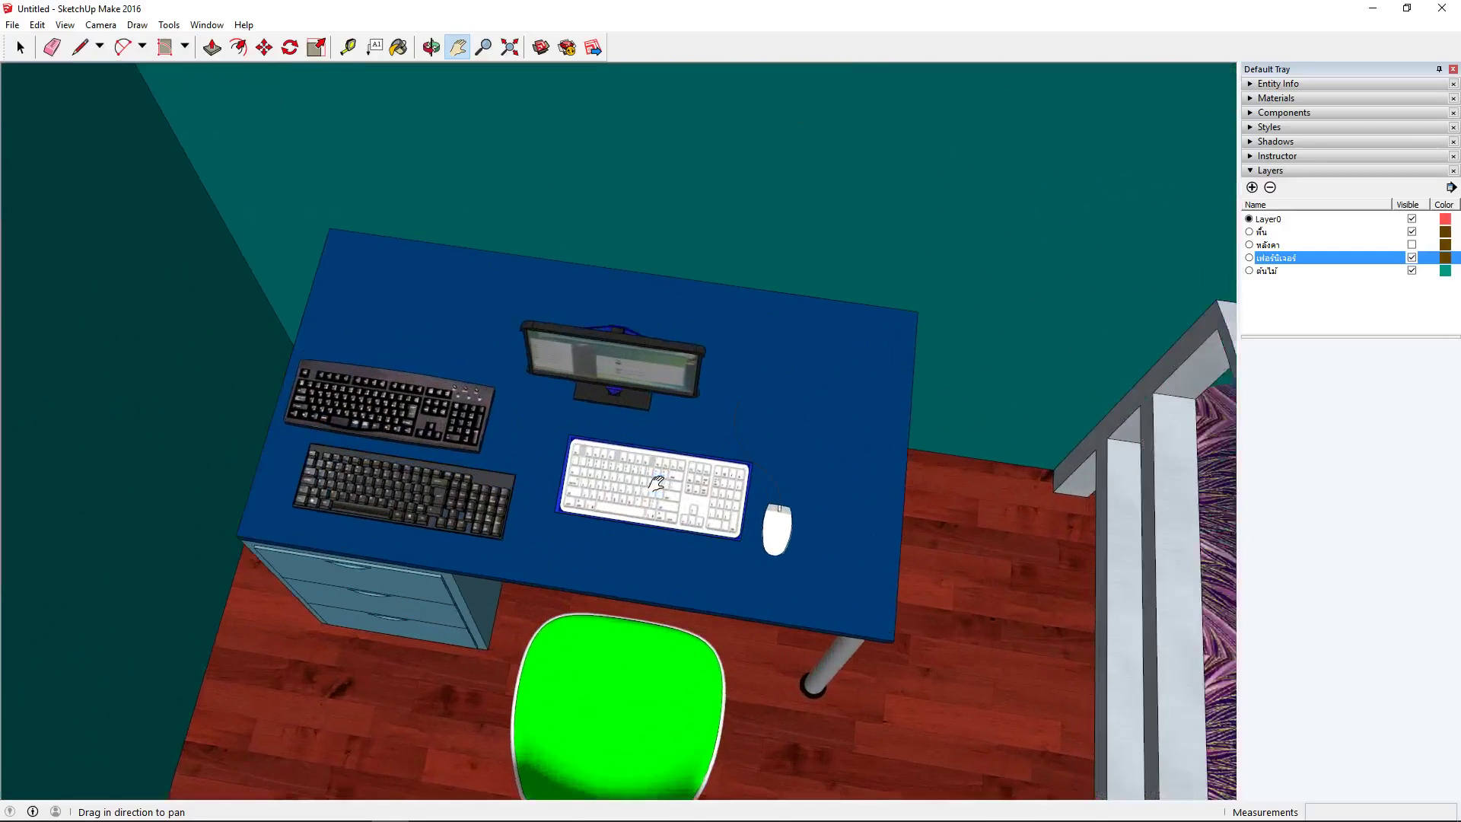
{"action": "scroll", "coordinate": [656, 484], "scroll_direction": "up", "scroll_amount": 5}
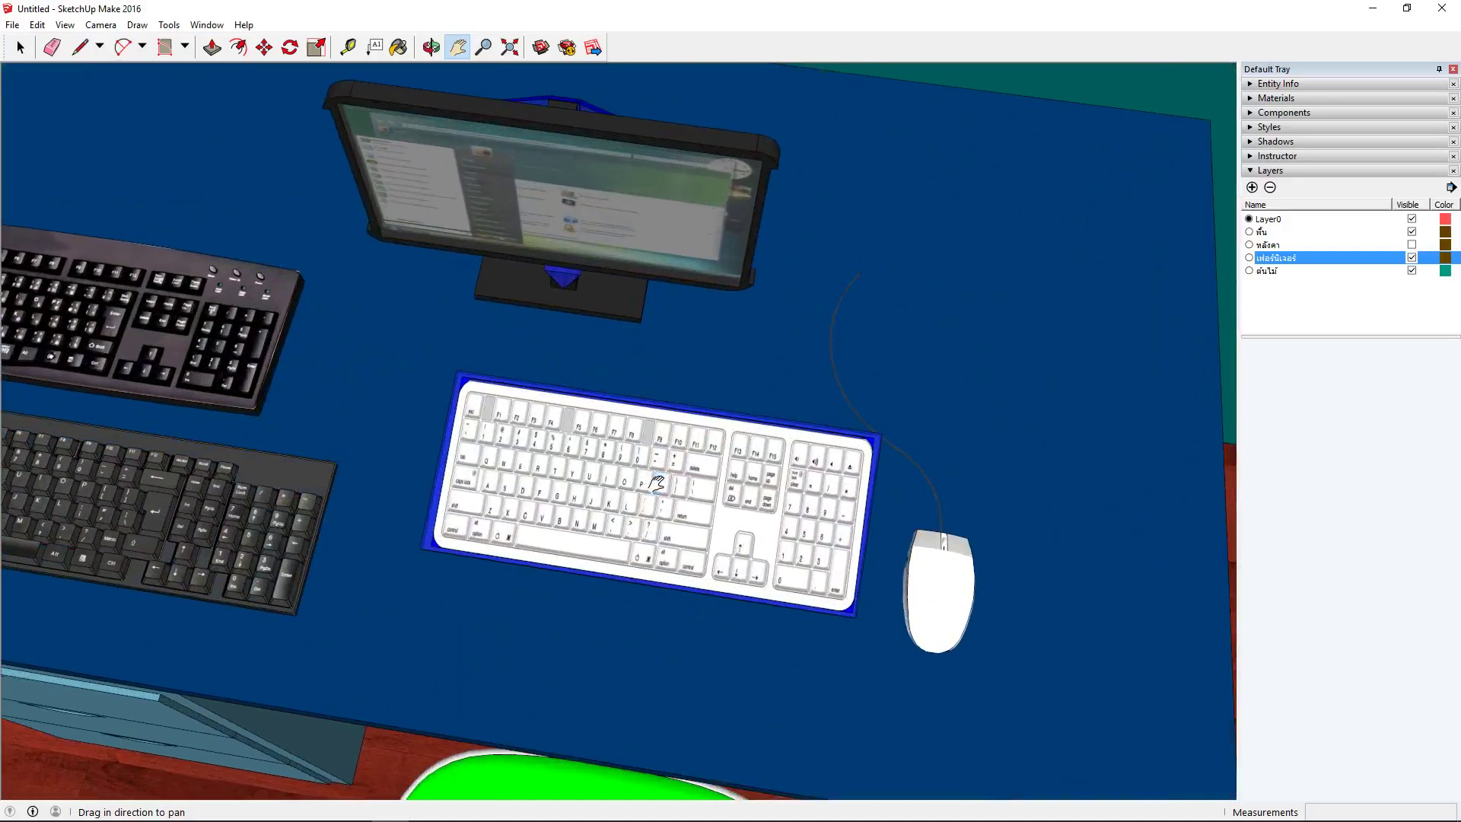
{"action": "scroll", "coordinate": [656, 484], "scroll_direction": "up", "scroll_amount": 2}
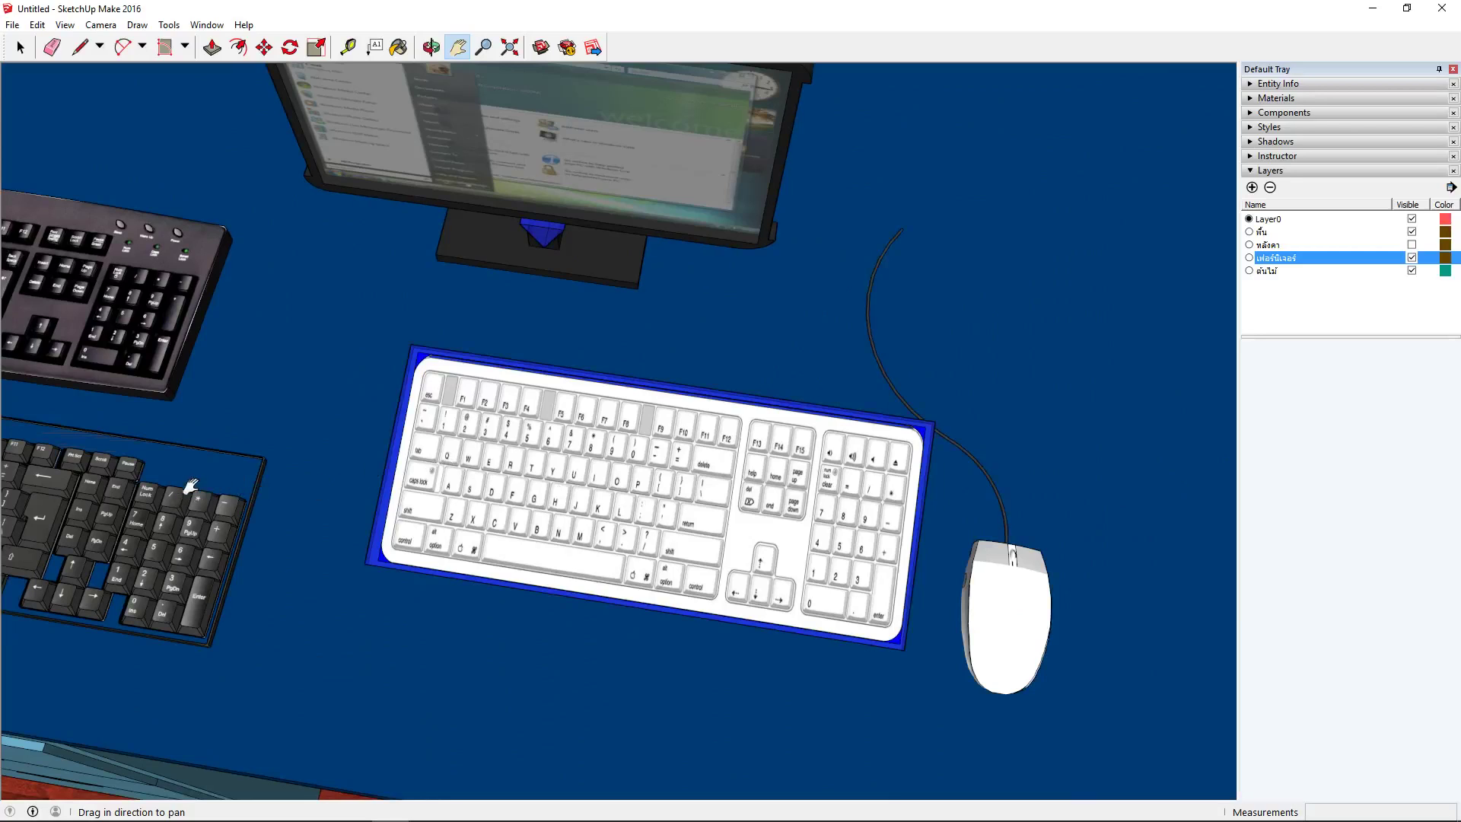
{"action": "left_click_drag", "start_coordinate": [190, 485], "coordinate": [880, 456]}
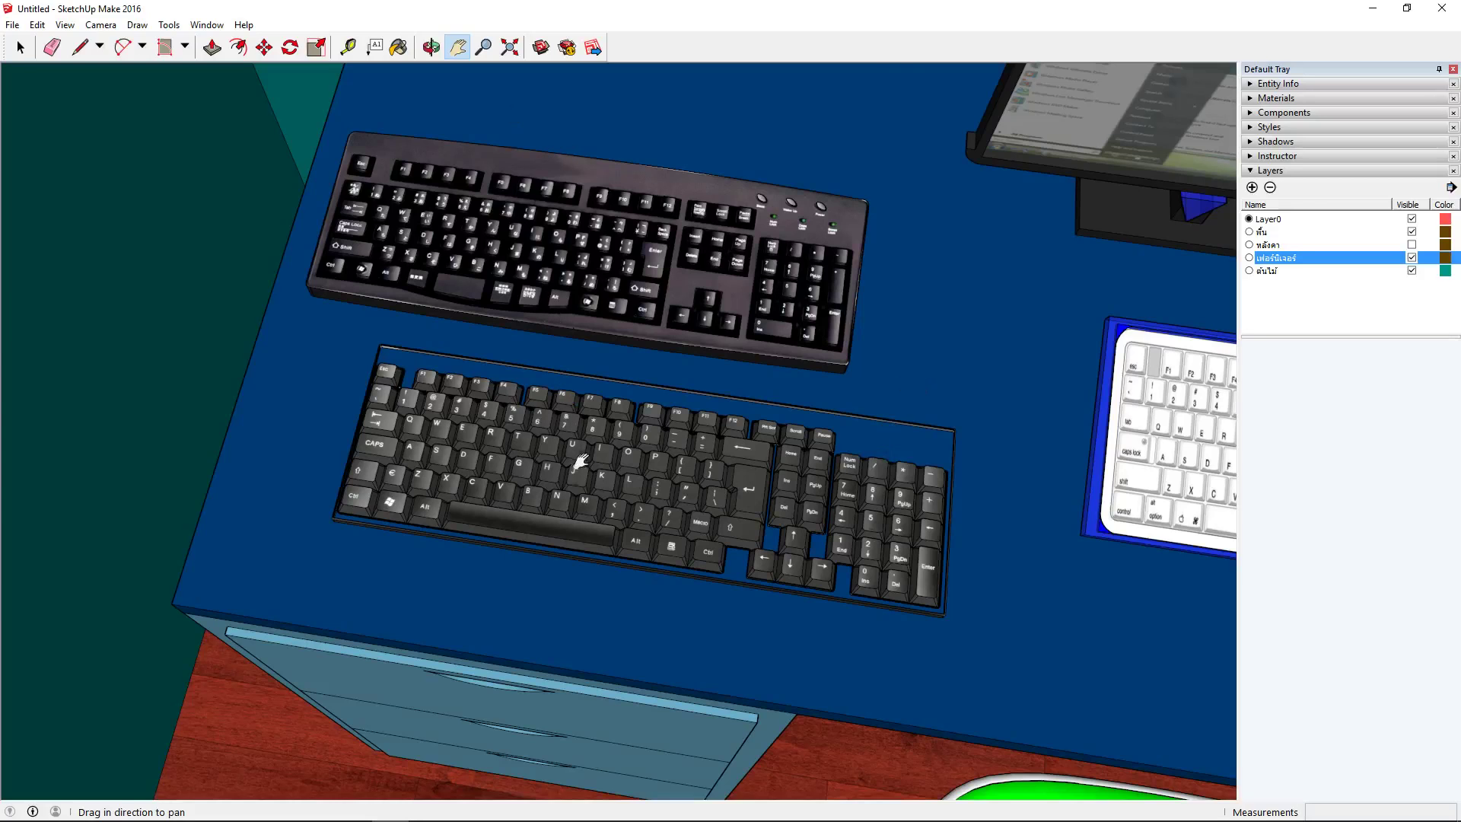
{"action": "scroll", "coordinate": [581, 461], "scroll_direction": "up", "scroll_amount": 2}
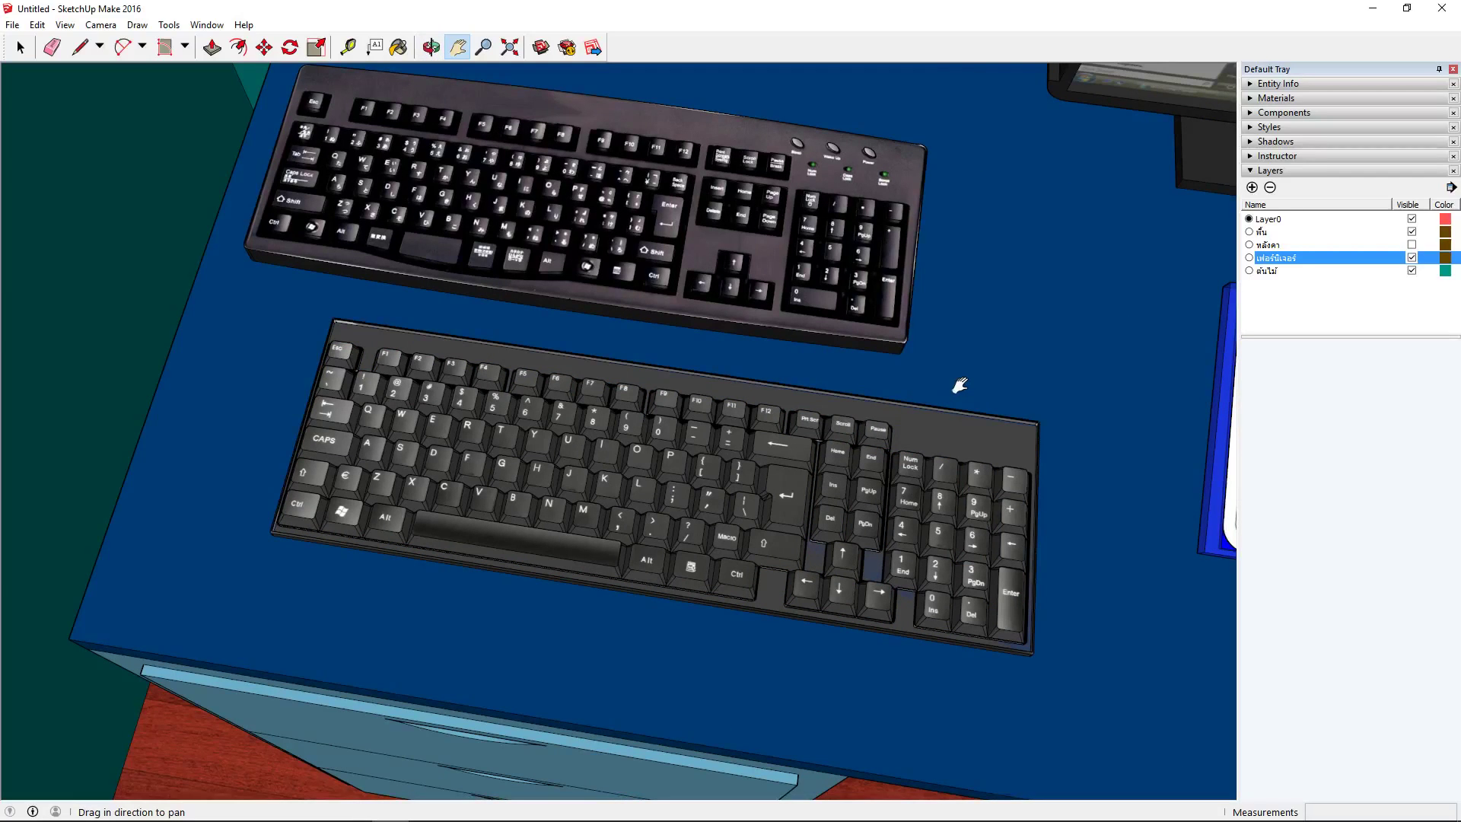
{"action": "key", "text": "o"}
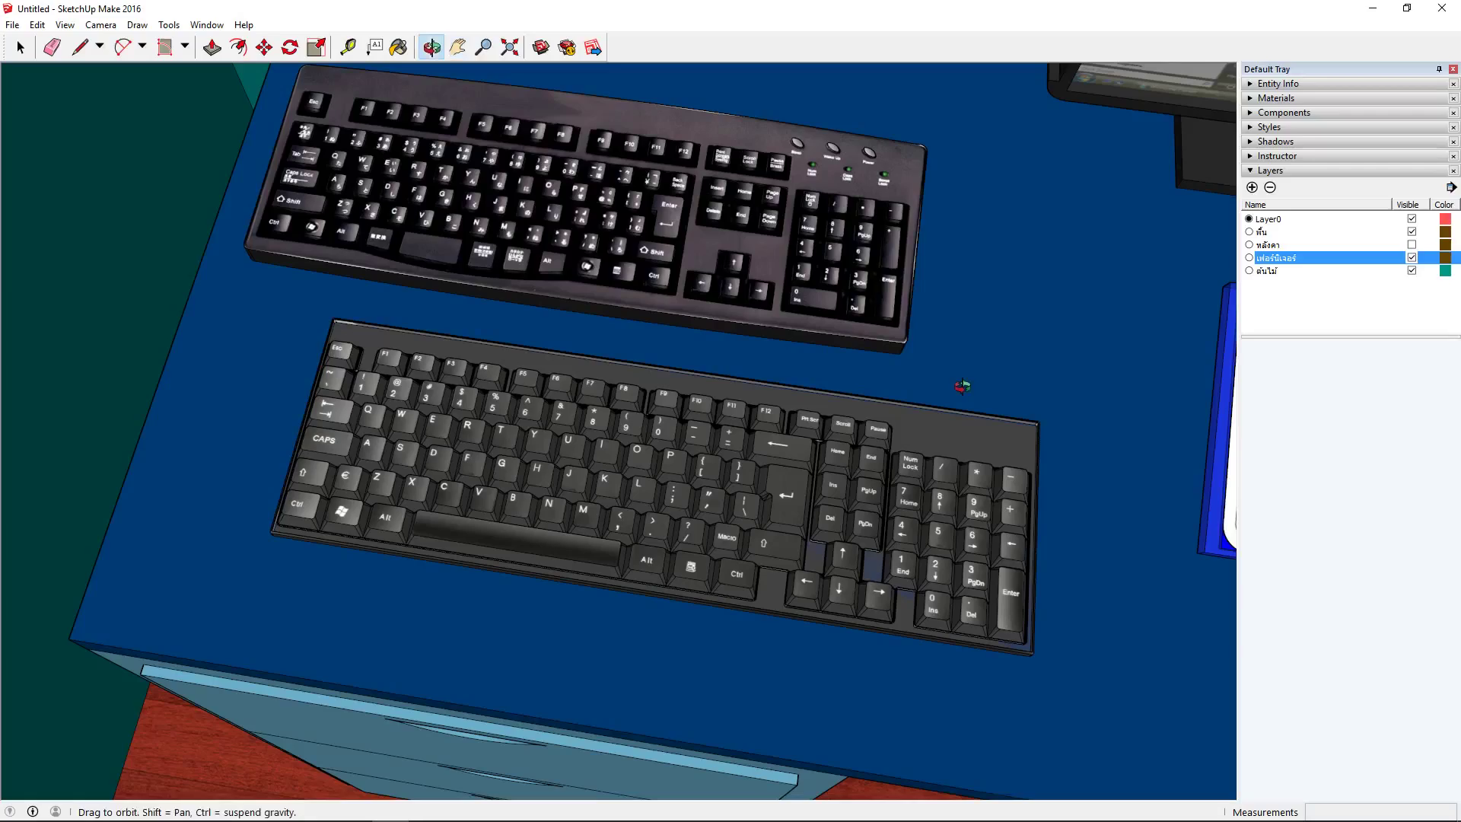
{"action": "left_click_drag", "start_coordinate": [962, 386], "coordinate": [975, 350]}
{"action": "key", "text": "h"}
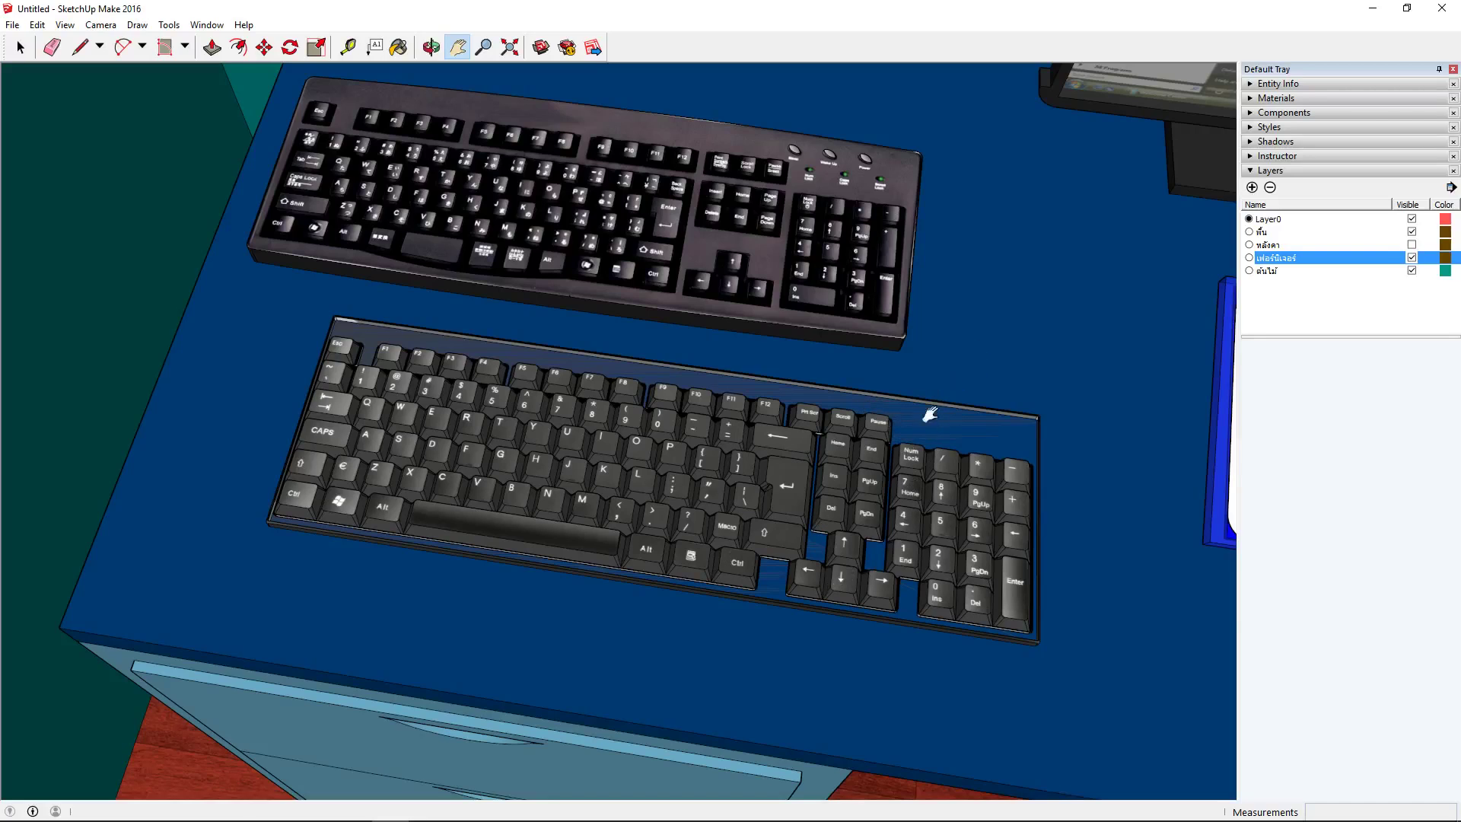
{"action": "middle_click", "coordinate": [973, 344]}
{"action": "right_click", "coordinate": [976, 347]}
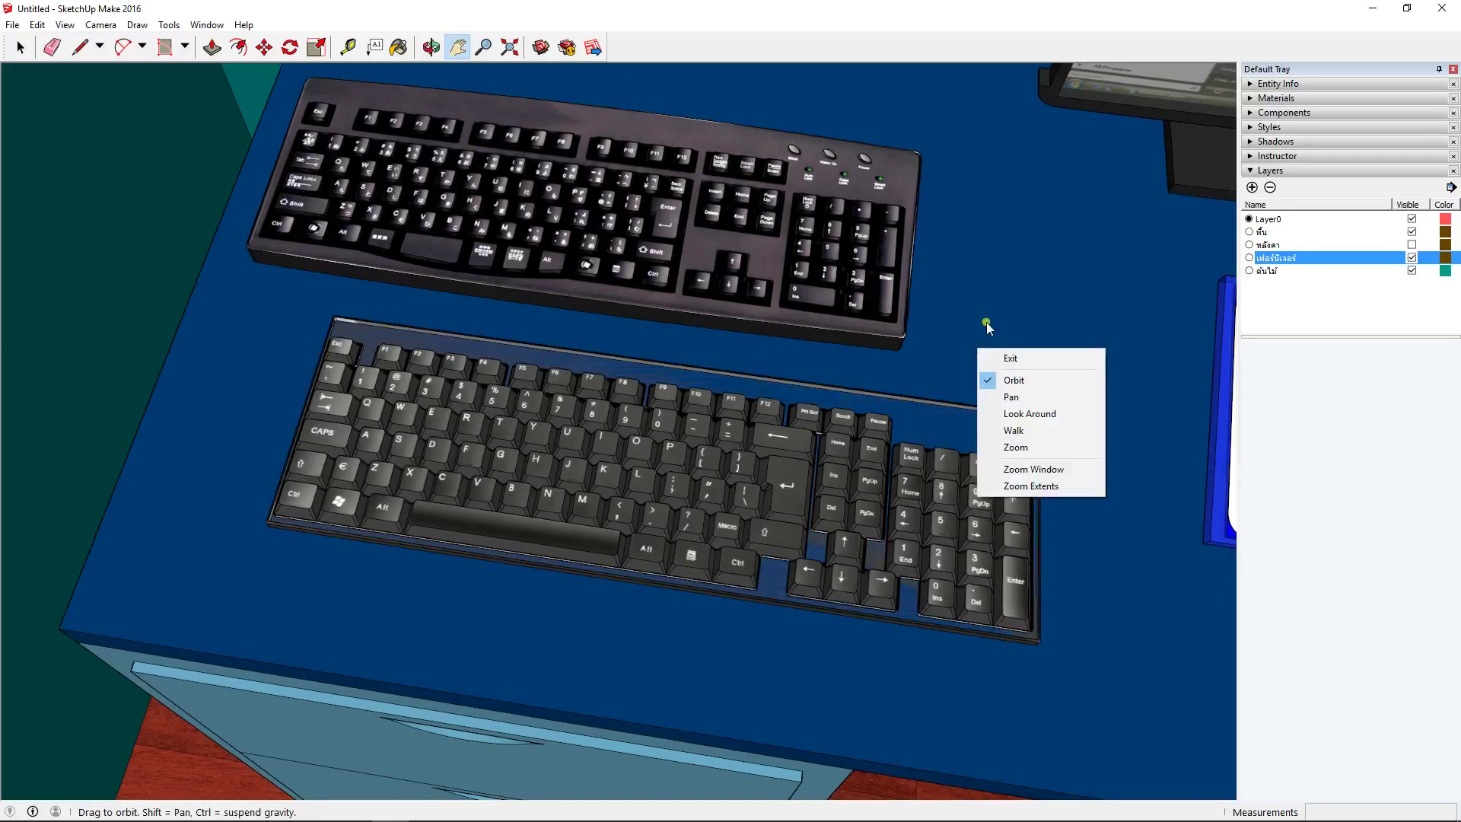
Orbit and zoom in closely on the upper black keyboard on the desk
{"action": "key", "text": "Escape"}
{"action": "left_click_drag", "start_coordinate": [989, 320], "coordinate": [1001, 358]}
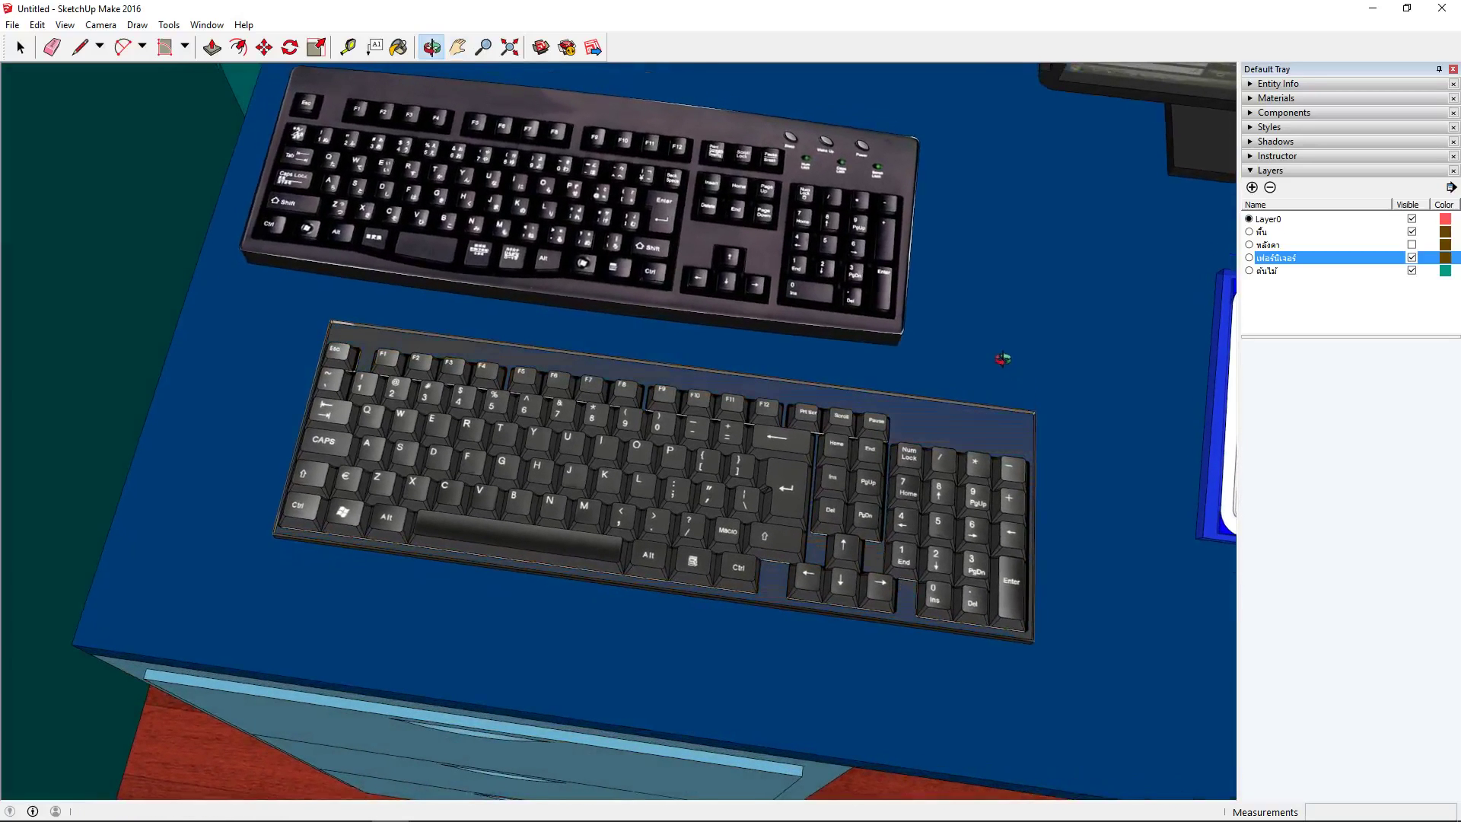
{"action": "scroll", "coordinate": [868, 432], "scroll_direction": "up", "scroll_amount": 2}
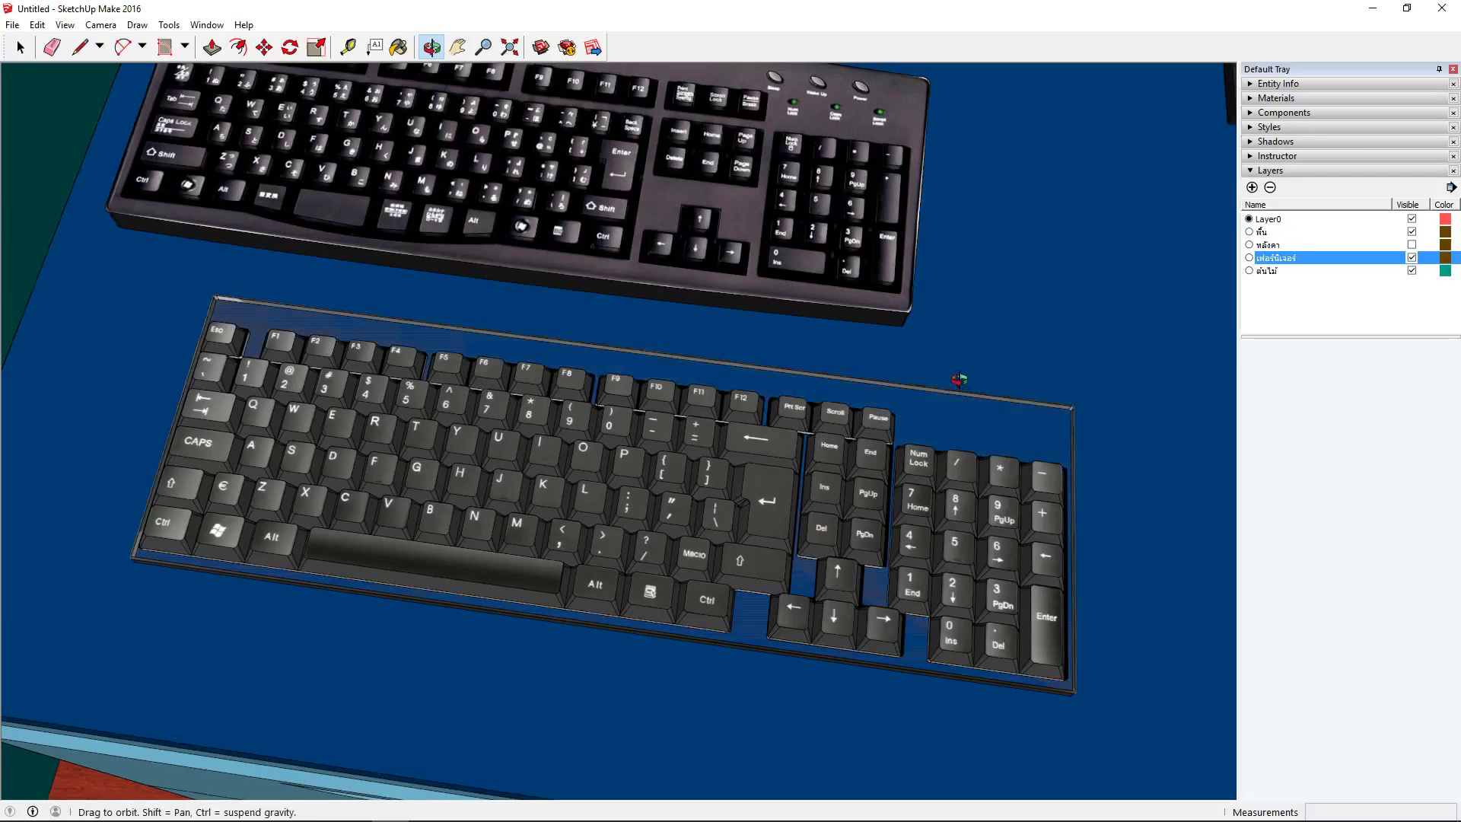
{"action": "mouse_move", "coordinate": [959, 378]}
{"action": "left_mouse_down"}
{"action": "mouse_move", "coordinate": [960, 392]}
{"action": "mouse_move", "coordinate": [952, 330]}
{"action": "mouse_move", "coordinate": [981, 274]}
{"action": "left_mouse_up"}
{"action": "middle_click_drag", "start_coordinate": [983, 270], "coordinate": [978, 308], "text": "shift"}
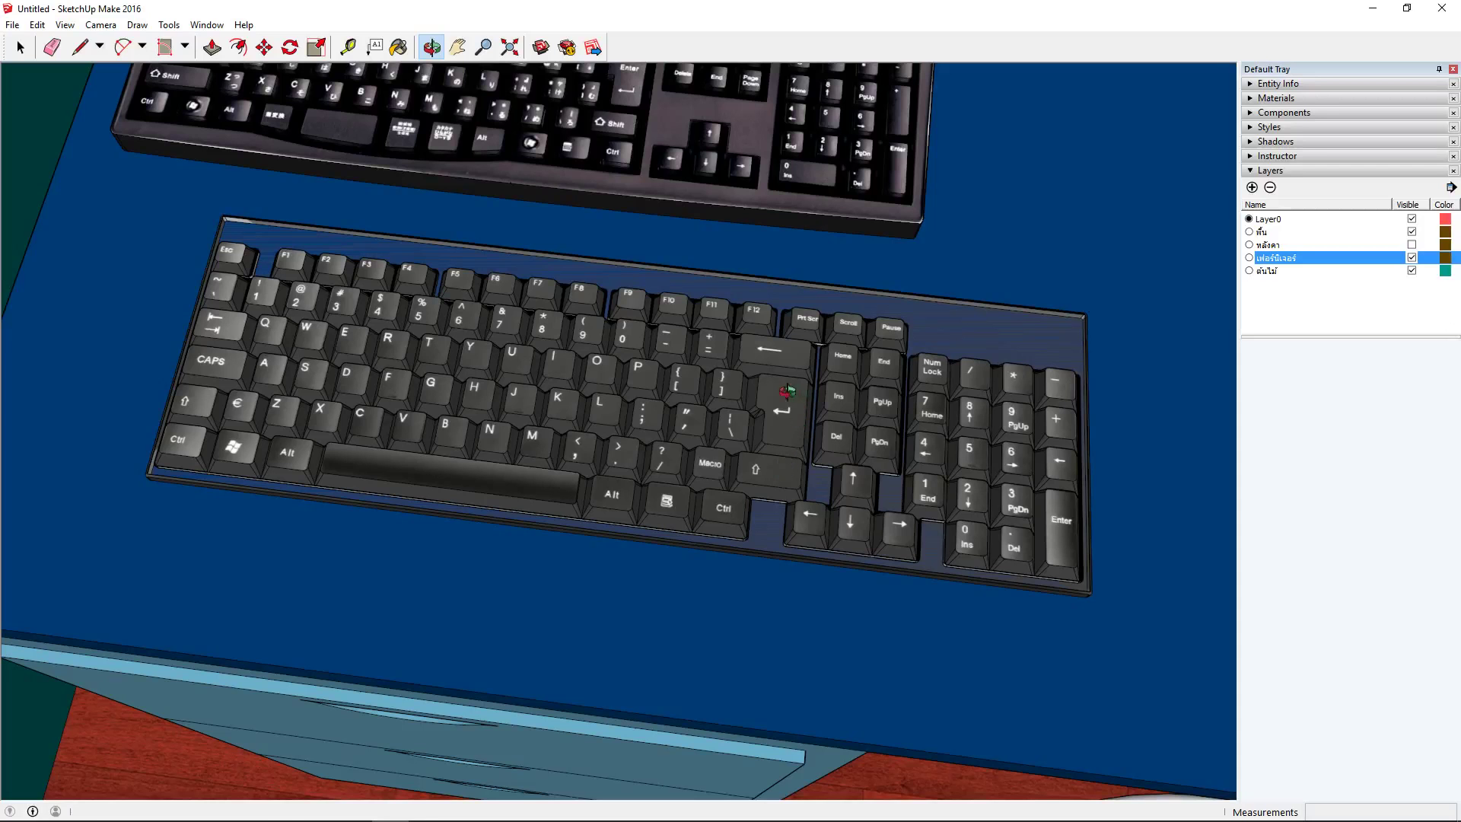
{"action": "left_click_drag", "start_coordinate": [785, 390], "coordinate": [742, 400]}
{"action": "scroll", "coordinate": [742, 399], "scroll_direction": "up", "scroll_amount": 4}
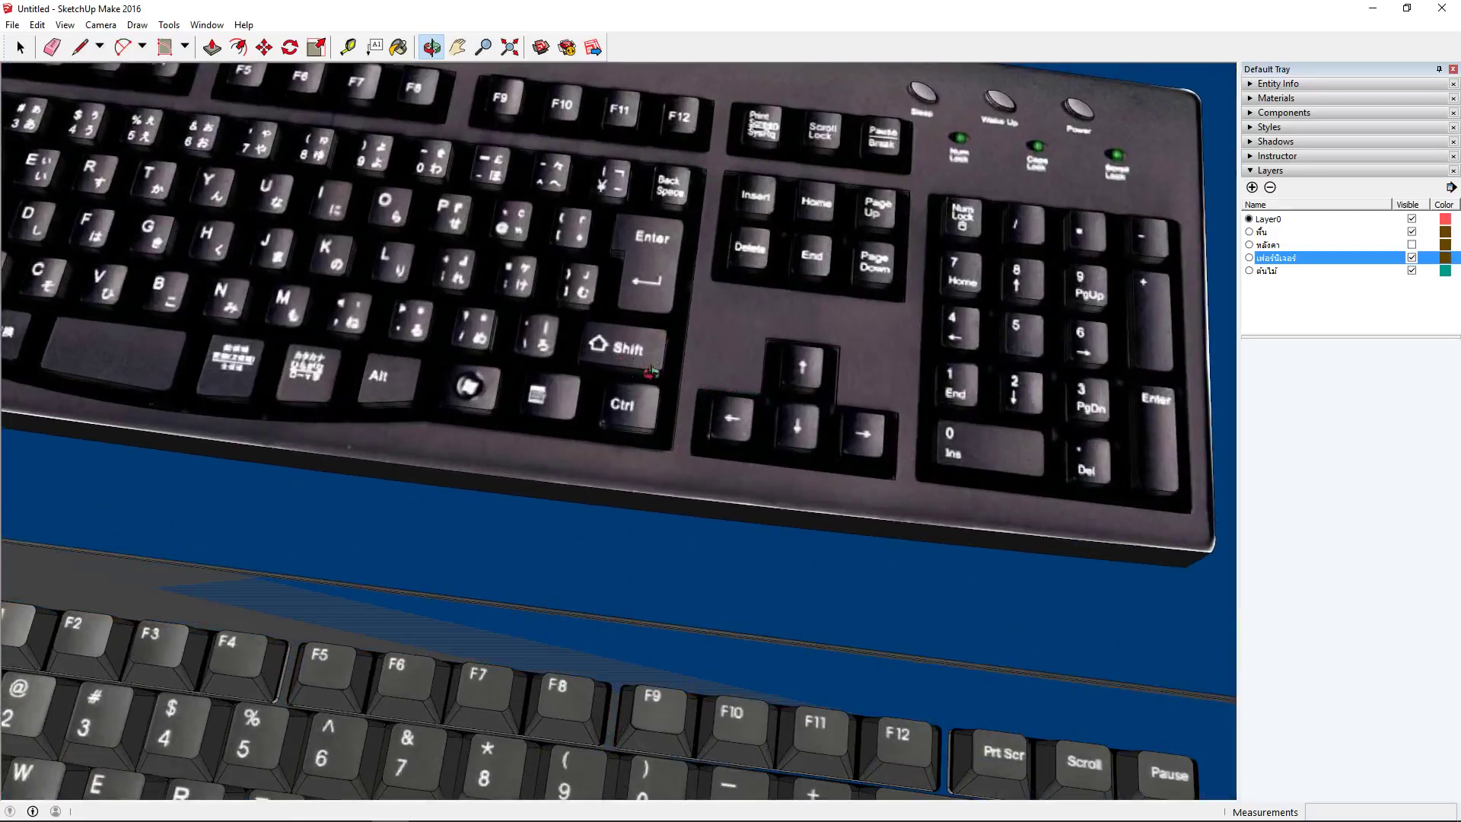
{"action": "scroll", "coordinate": [651, 371], "scroll_direction": "up", "scroll_amount": 3}
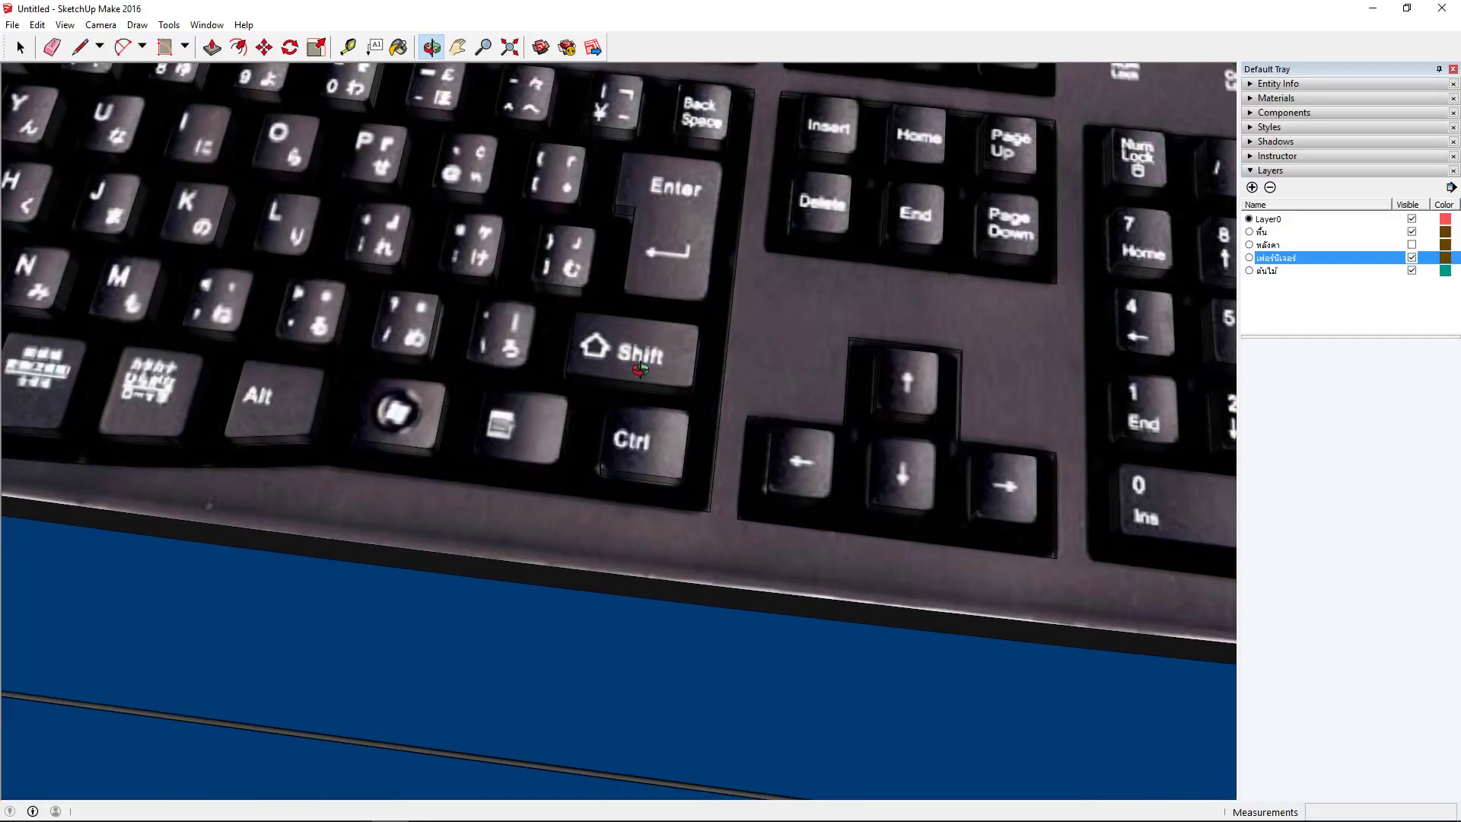
Zoom back out to an overhead view of the whole furnished house
{"action": "scroll", "coordinate": [645, 369], "scroll_direction": "down", "scroll_amount": 4}
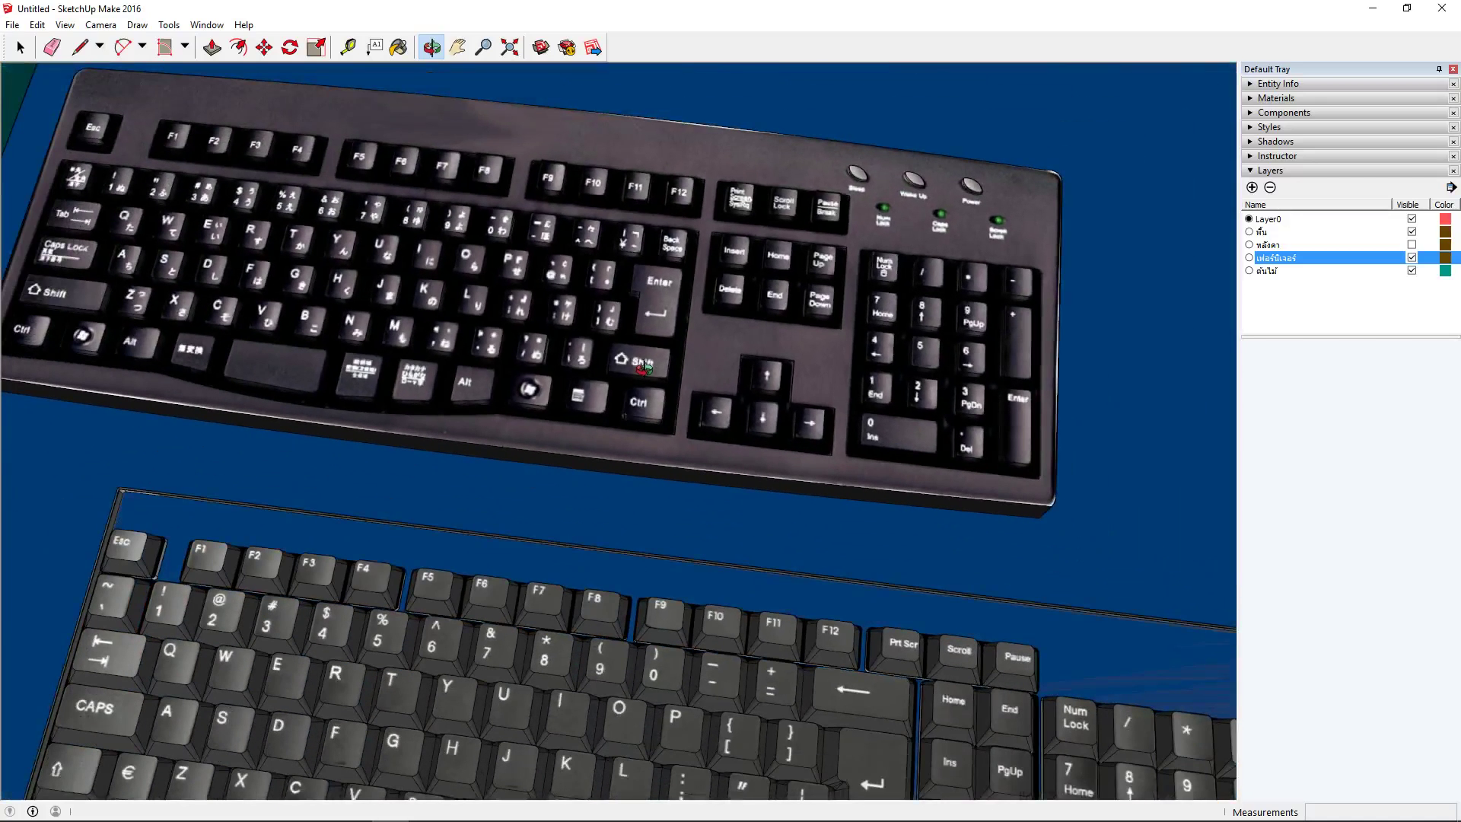
{"action": "scroll", "coordinate": [692, 338], "scroll_direction": "down", "scroll_amount": 5}
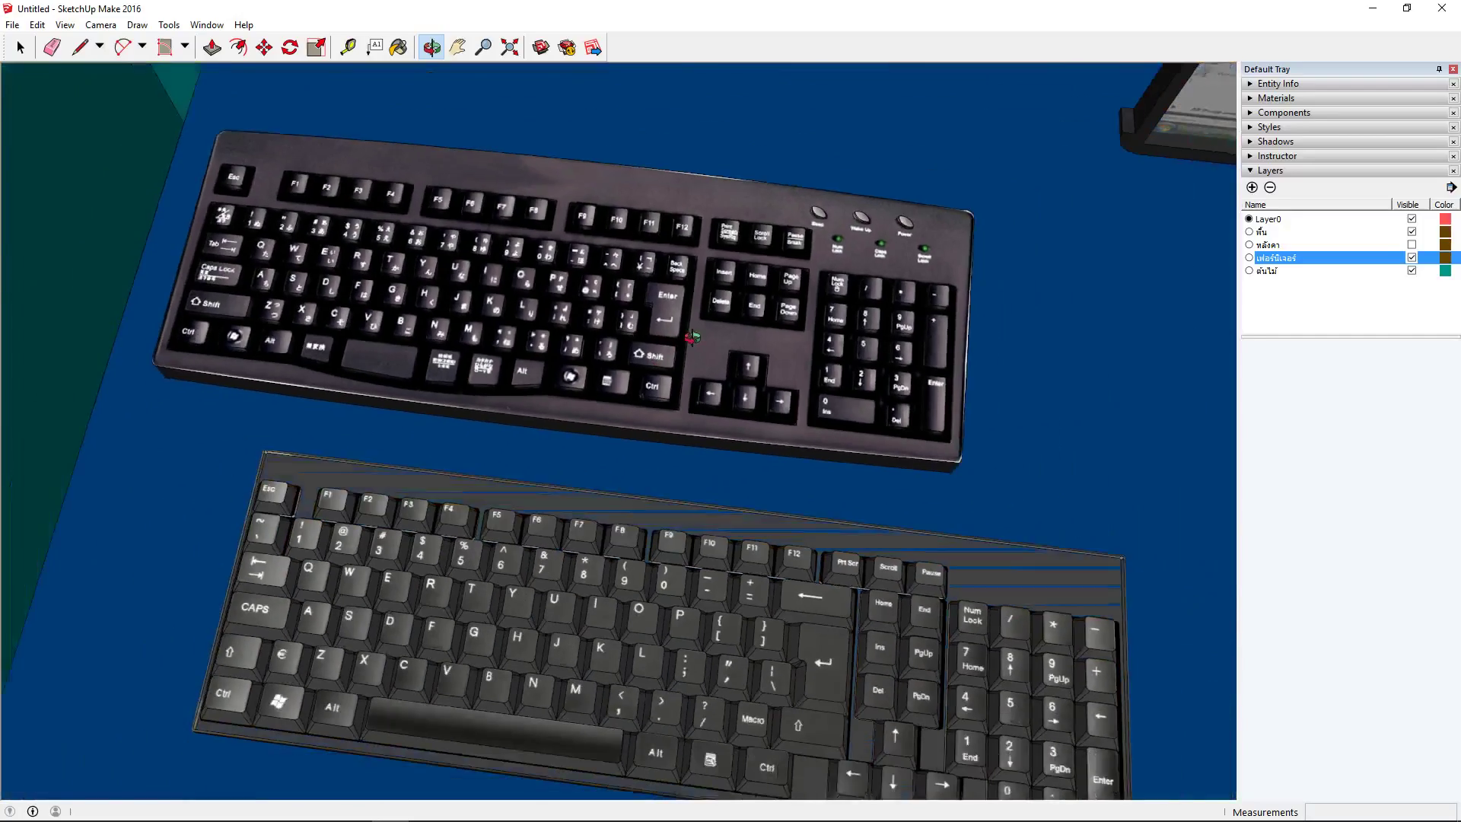
{"action": "scroll", "coordinate": [694, 335], "scroll_direction": "down", "scroll_amount": 8}
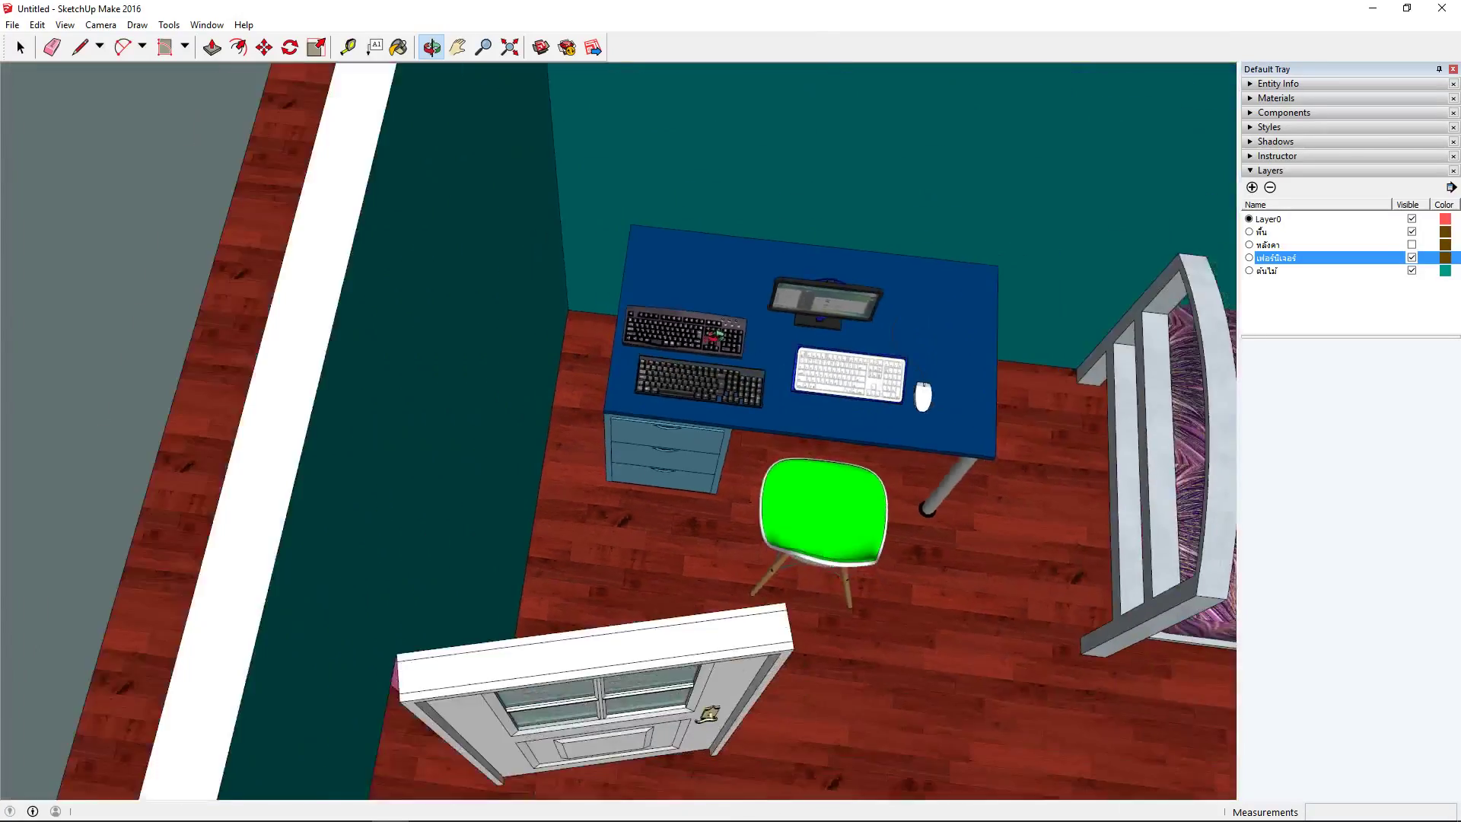
{"action": "scroll", "coordinate": [719, 335], "scroll_direction": "down", "scroll_amount": 12}
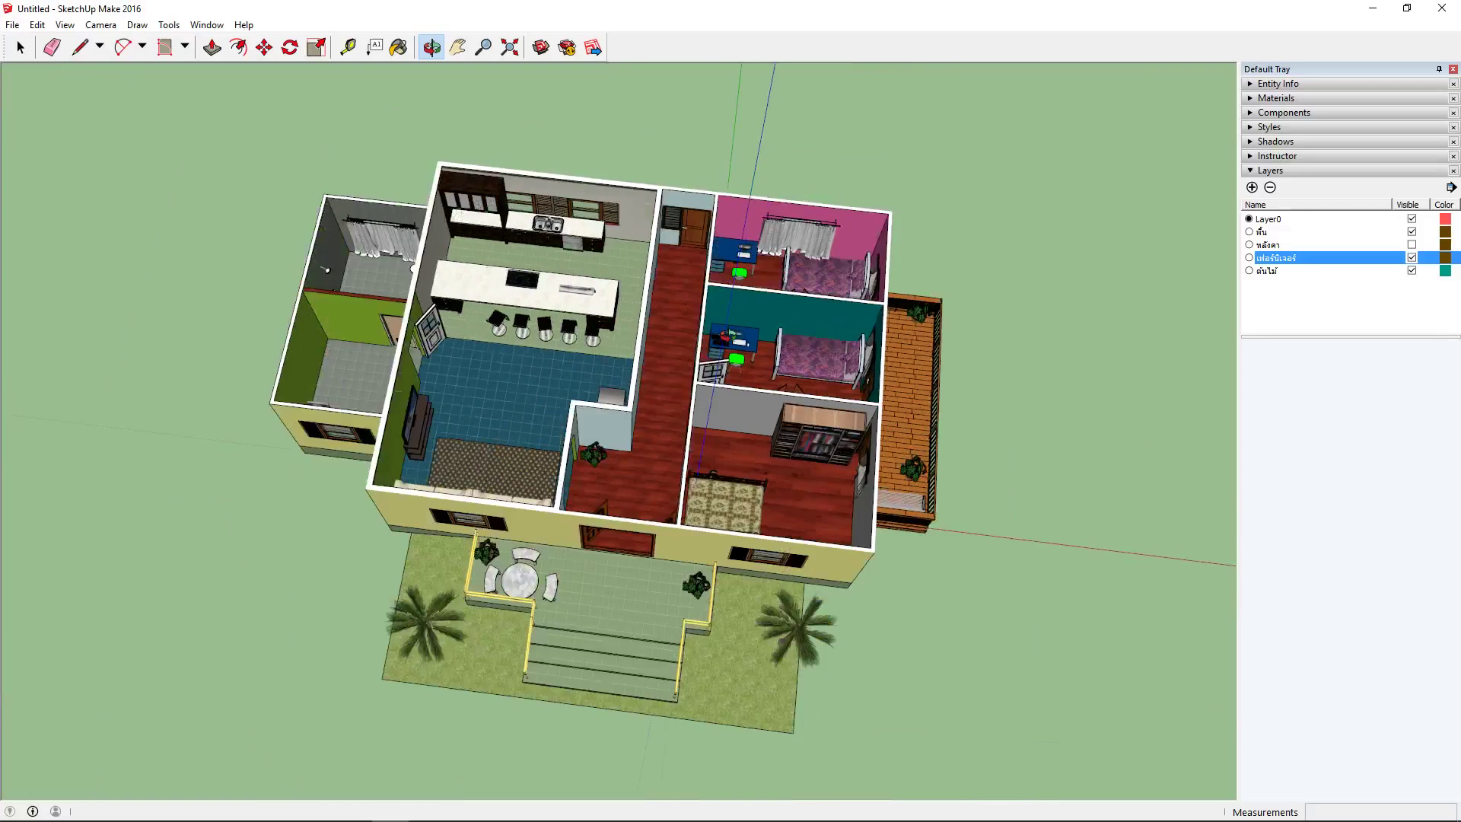
Orbit to a lower oblique view of the house and select the whole house group
{"action": "left_click_drag", "start_coordinate": [730, 336], "coordinate": [644, 263]}
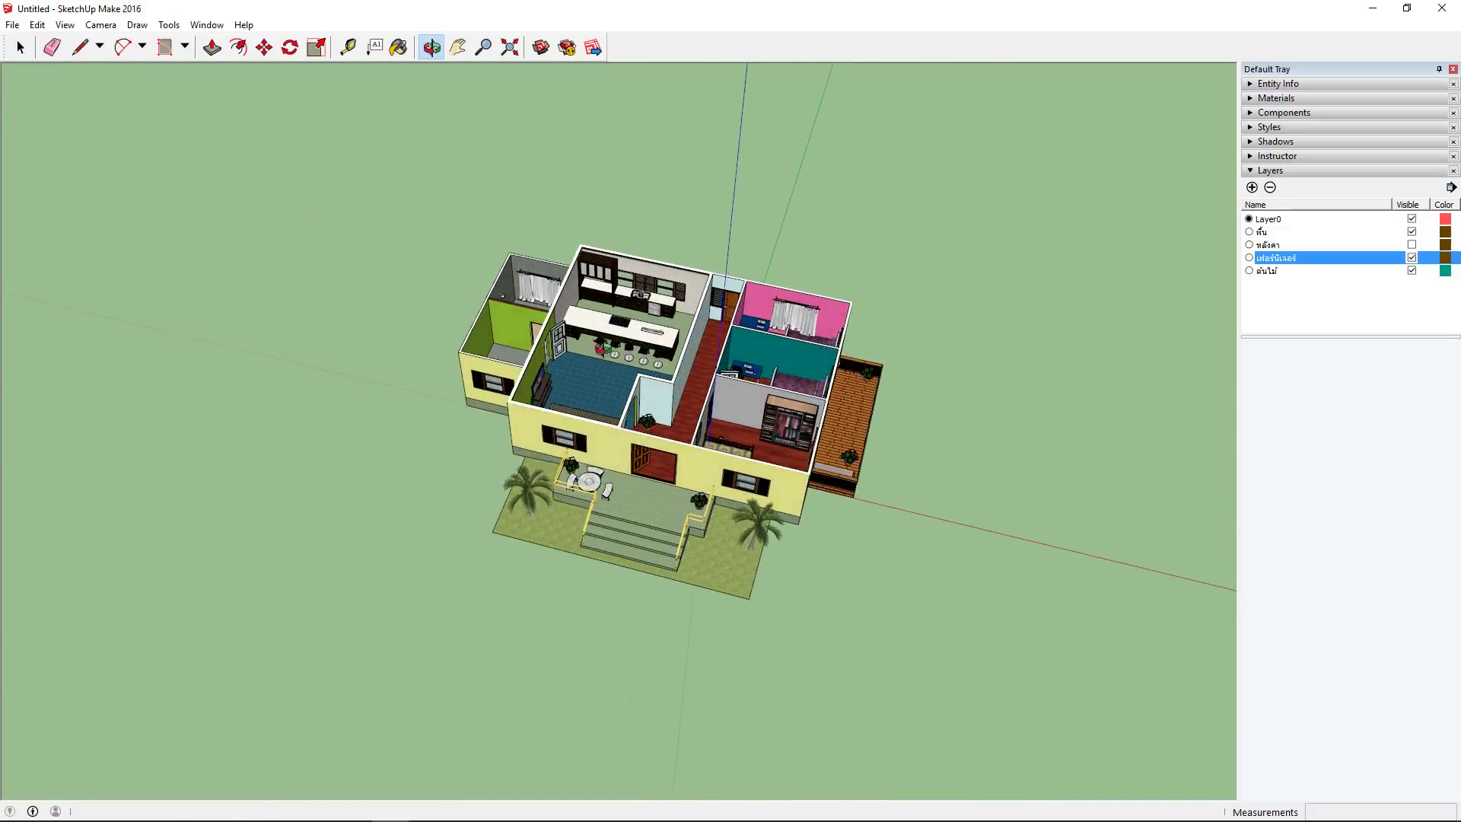
{"action": "key", "text": "space"}
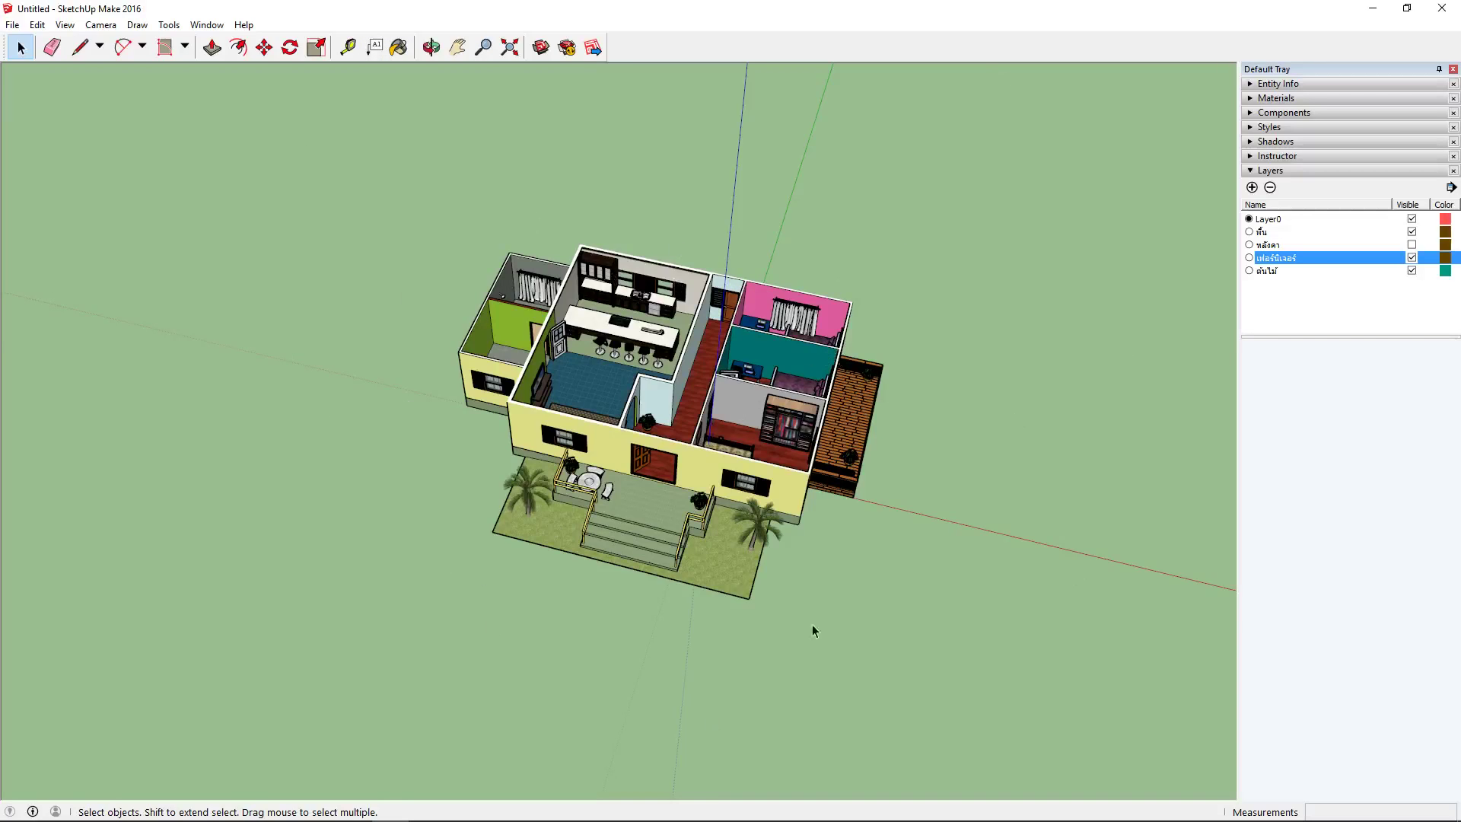
{"action": "left_click", "coordinate": [619, 367]}
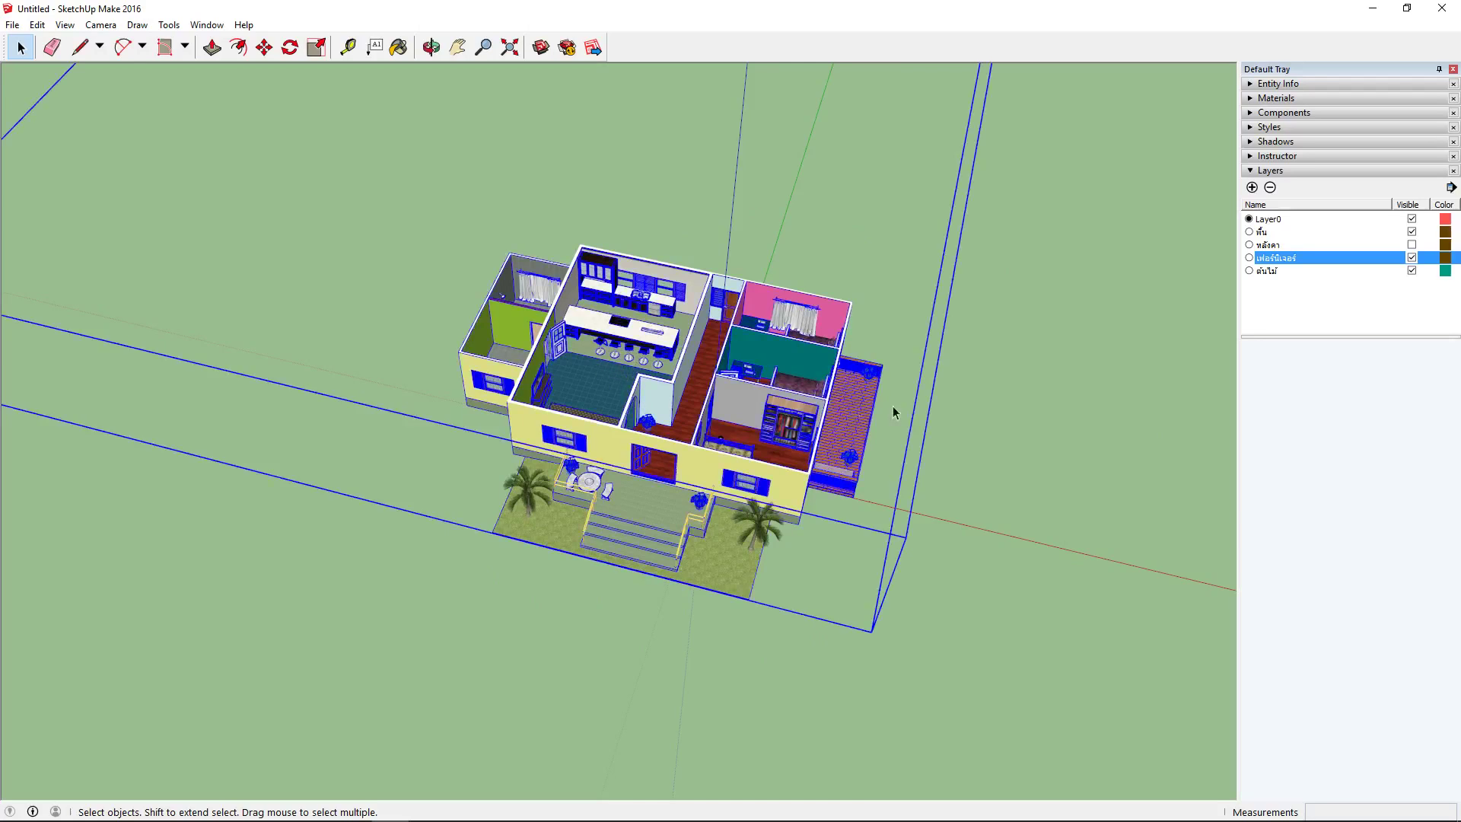
Hide the selected house group from its context menu, leaving just the ground and axes
{"action": "scroll", "coordinate": [913, 403], "scroll_direction": "down", "scroll_amount": 2}
{"action": "scroll", "coordinate": [913, 403], "scroll_direction": "down", "scroll_amount": 1}
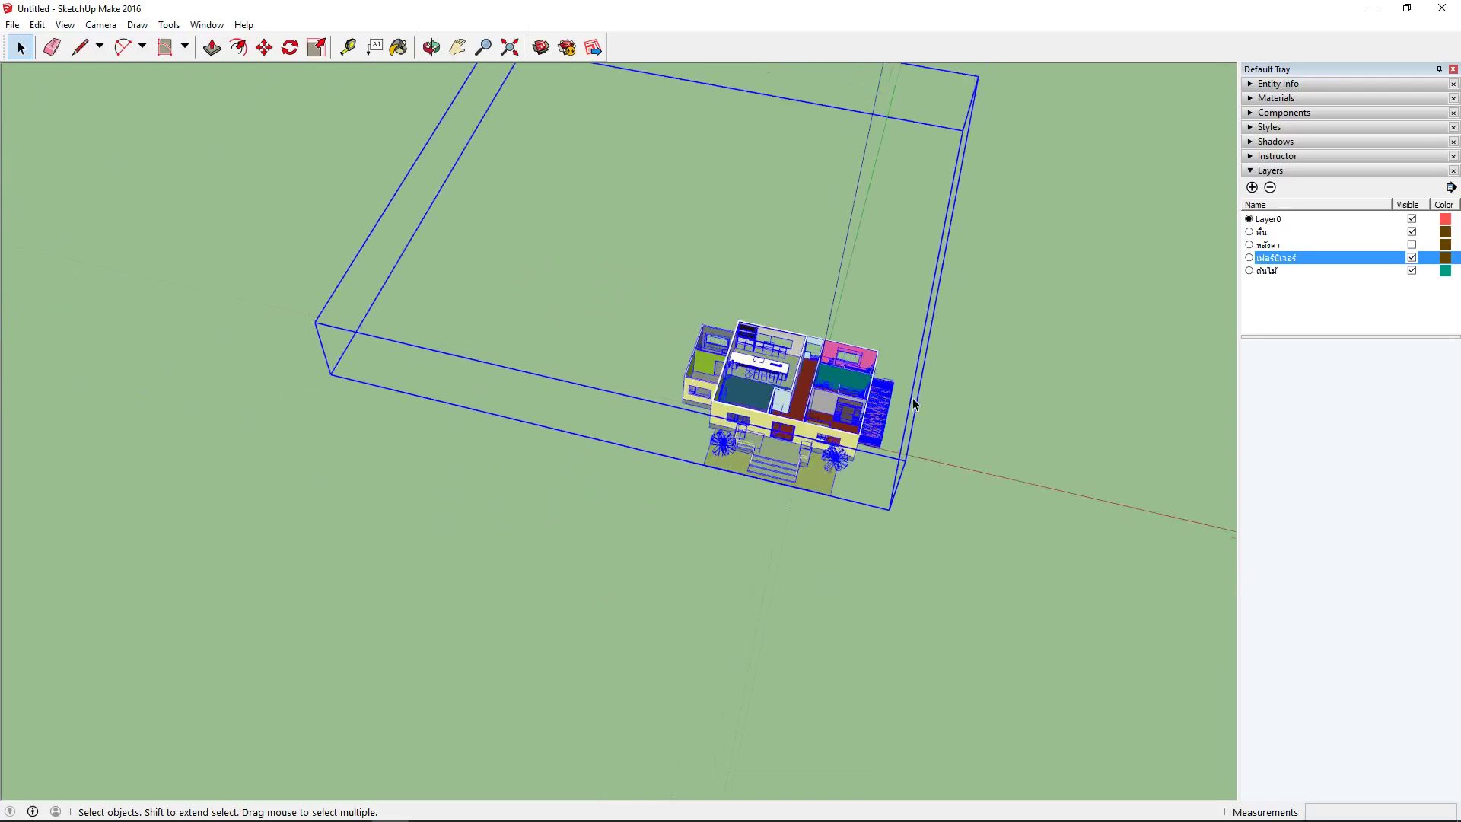
{"action": "right_click", "coordinate": [801, 376]}
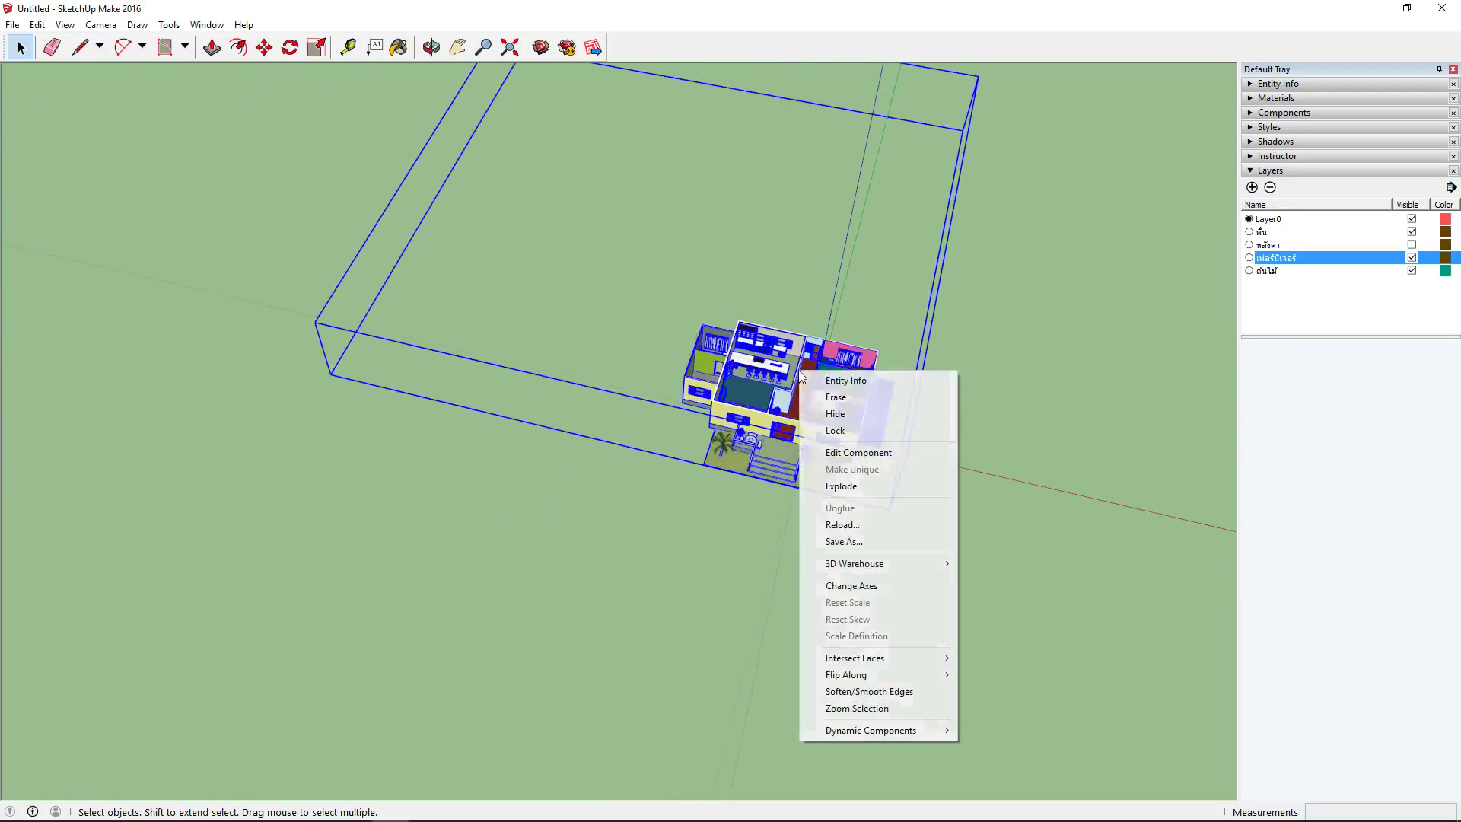
{"action": "left_click", "coordinate": [875, 415]}
{"action": "scroll", "coordinate": [860, 397], "scroll_direction": "up", "scroll_amount": 1}
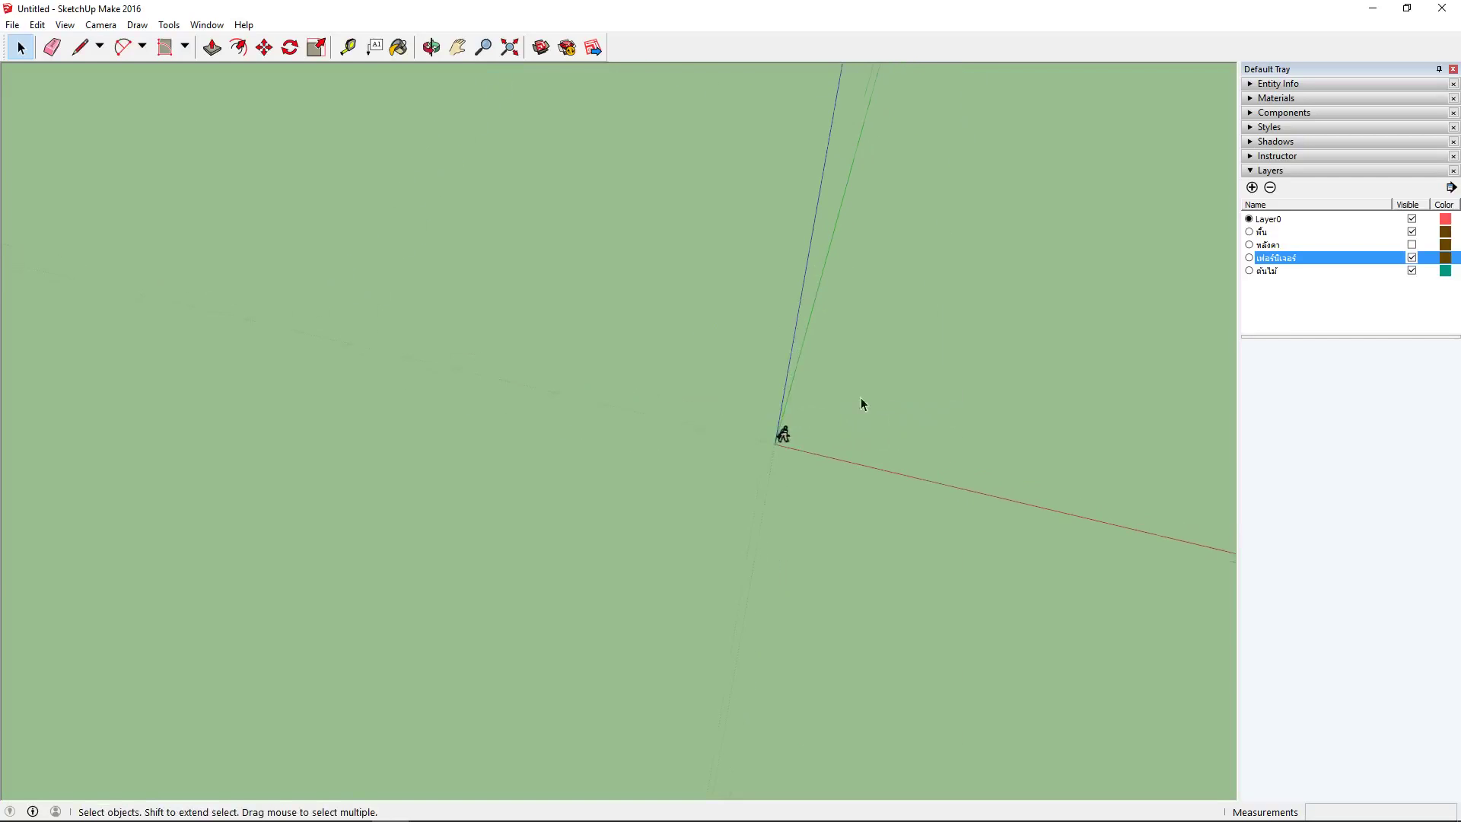
Zoom in and erase the person figure standing at the scene origin
{"action": "scroll", "coordinate": [861, 397], "scroll_direction": "up", "scroll_amount": 6}
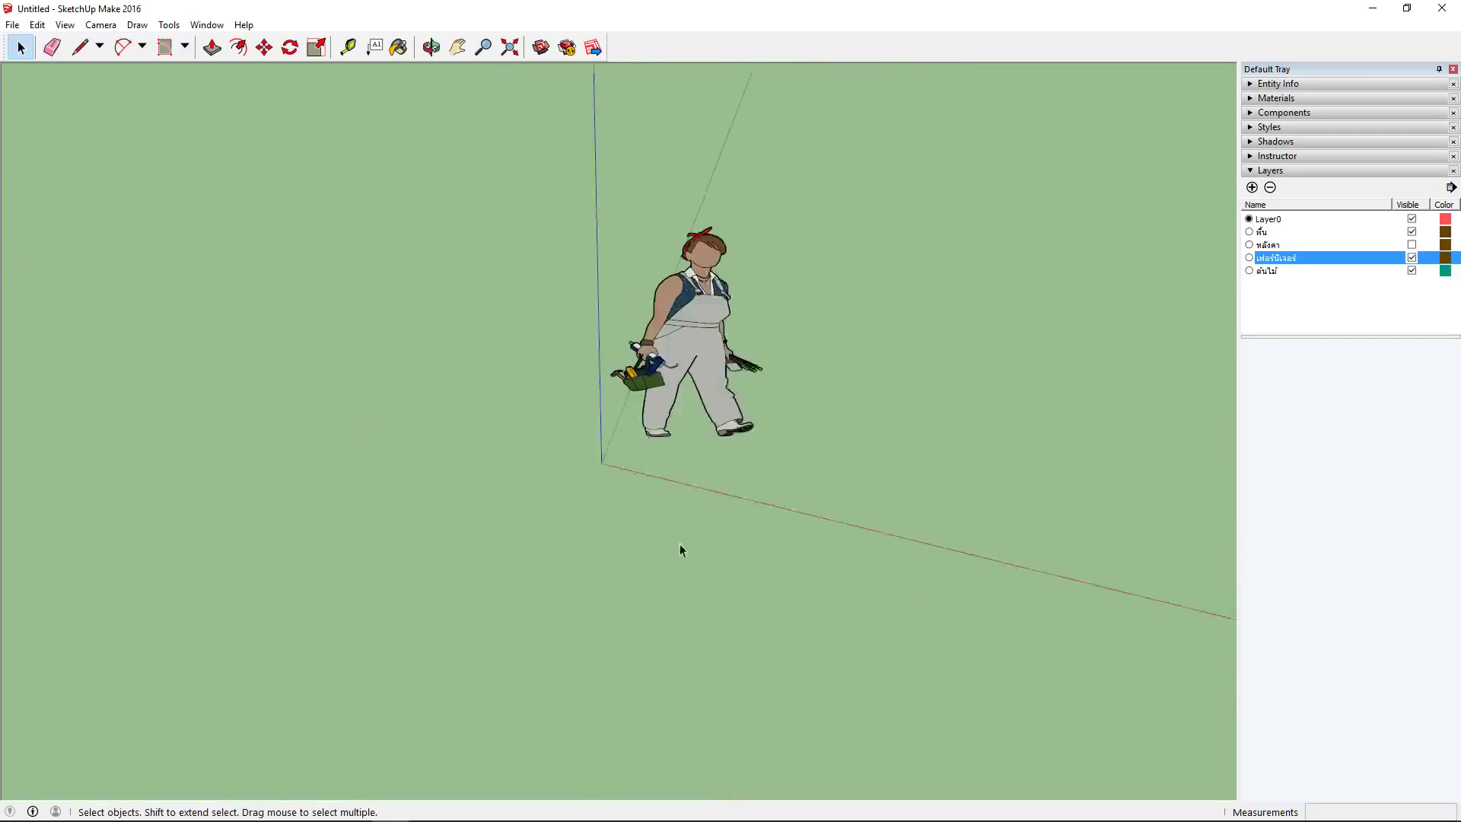
{"action": "scroll", "coordinate": [680, 549], "scroll_direction": "up", "scroll_amount": 4}
{"action": "scroll", "coordinate": [753, 327], "scroll_direction": "down", "scroll_amount": 5}
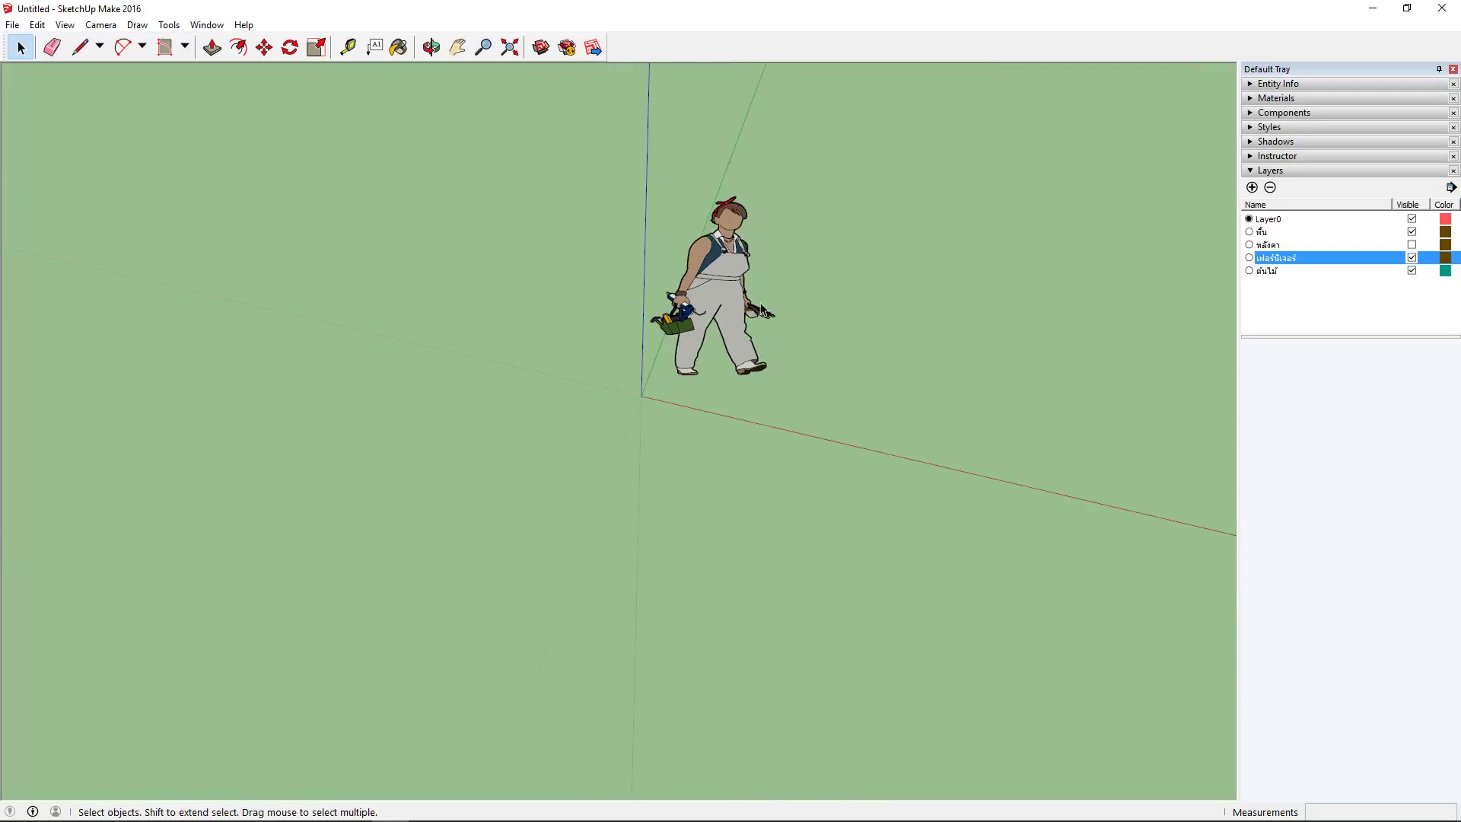
{"action": "scroll", "coordinate": [734, 285], "scroll_direction": "up", "scroll_amount": 2}
{"action": "left_click", "coordinate": [723, 308]}
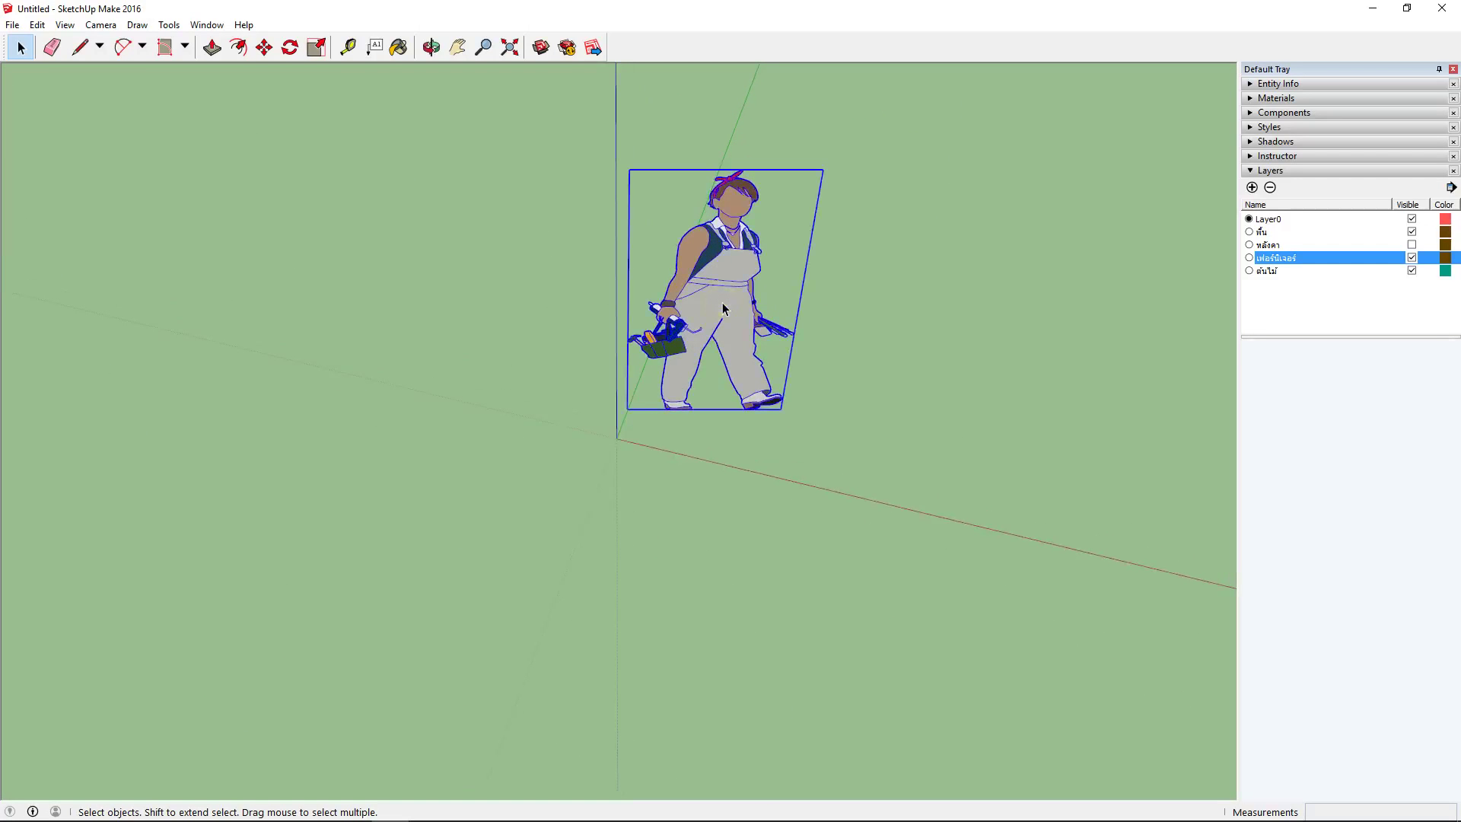
{"action": "right_click", "coordinate": [724, 308]}
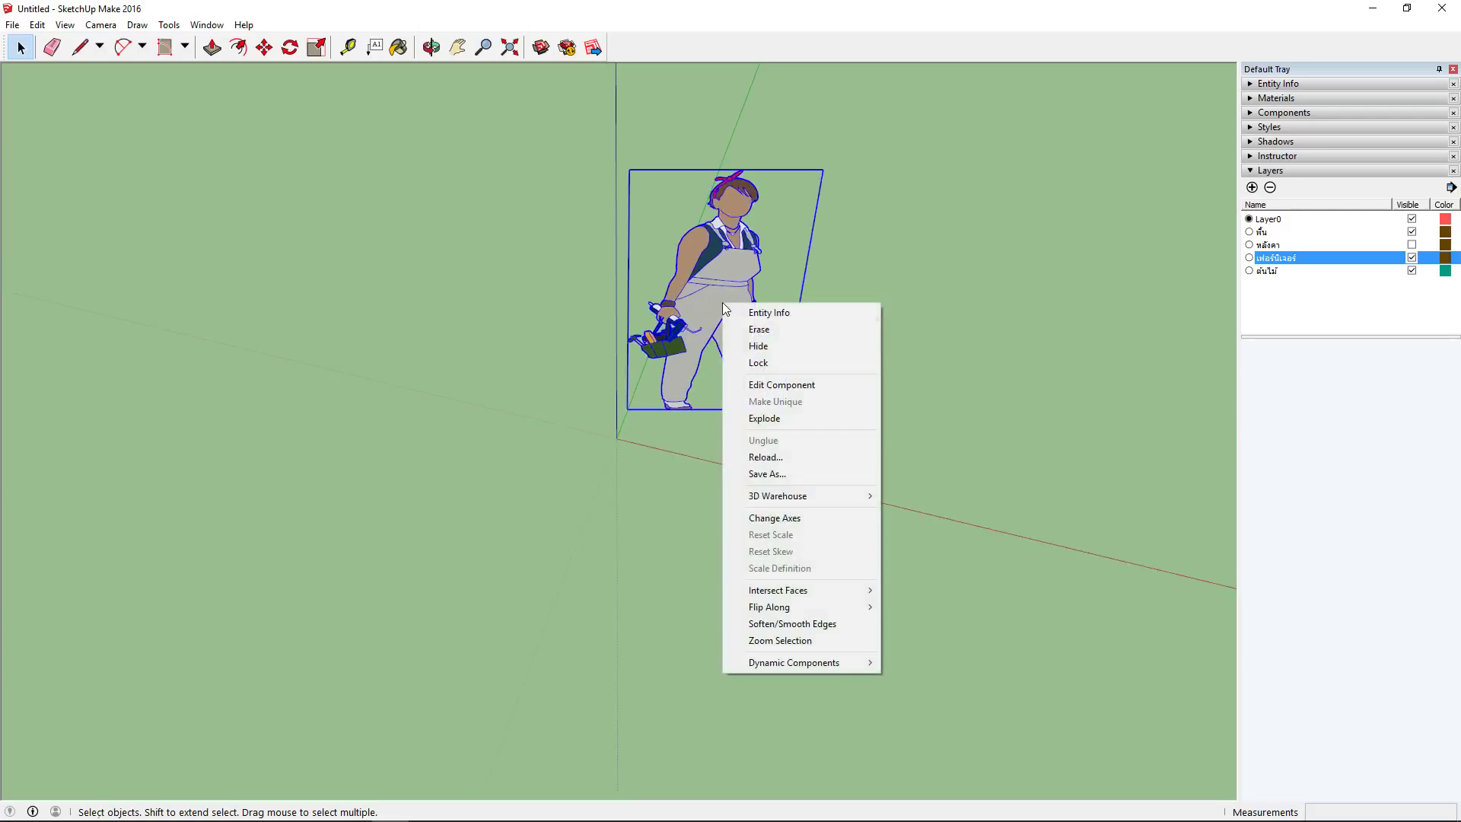
{"action": "left_click", "coordinate": [773, 332]}
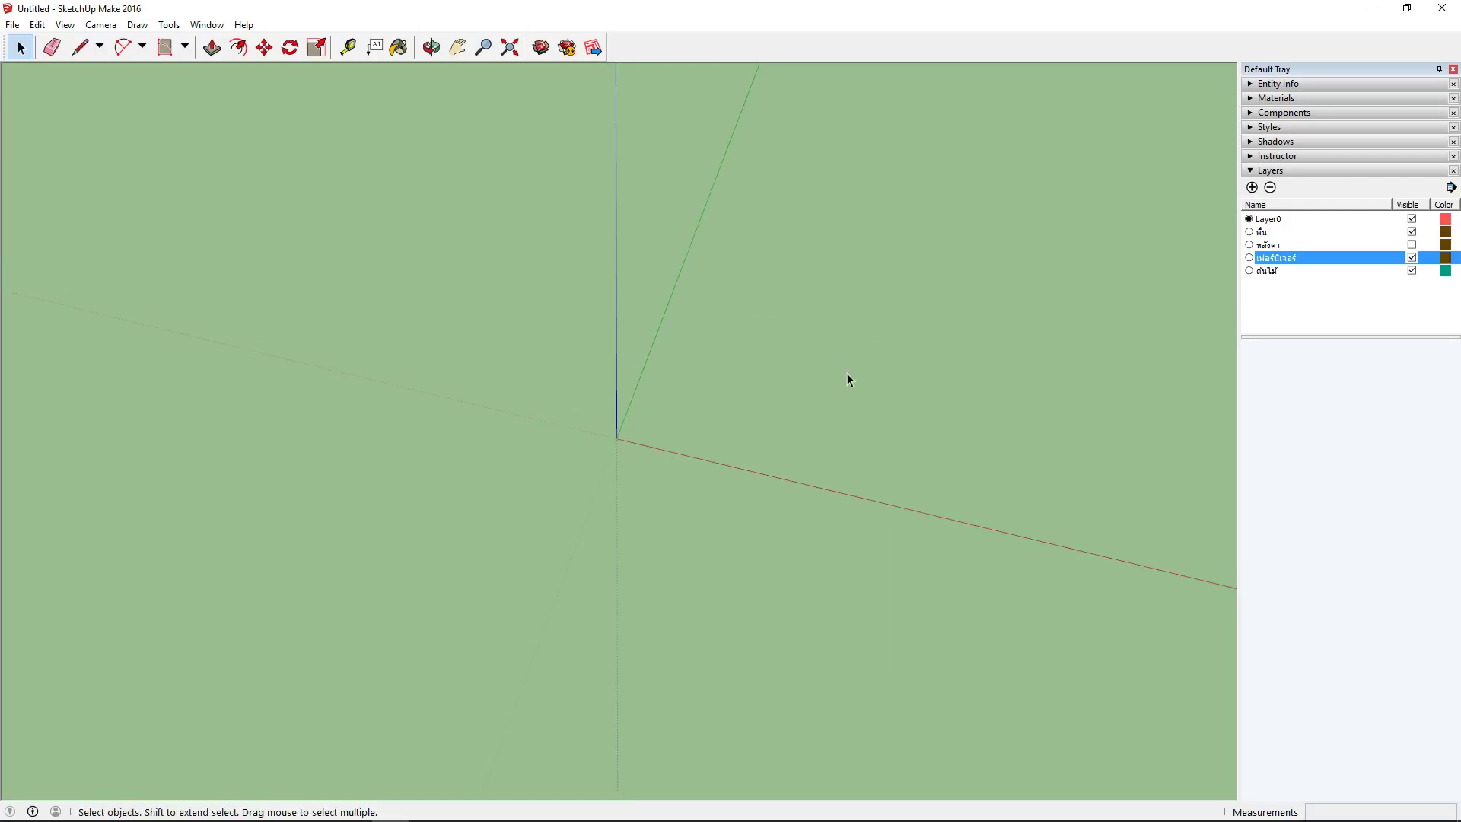
Zoom to extents, then orbit and pan around the empty scene looking for the house
{"action": "middle_click_drag", "start_coordinate": [851, 373], "coordinate": [622, 417]}
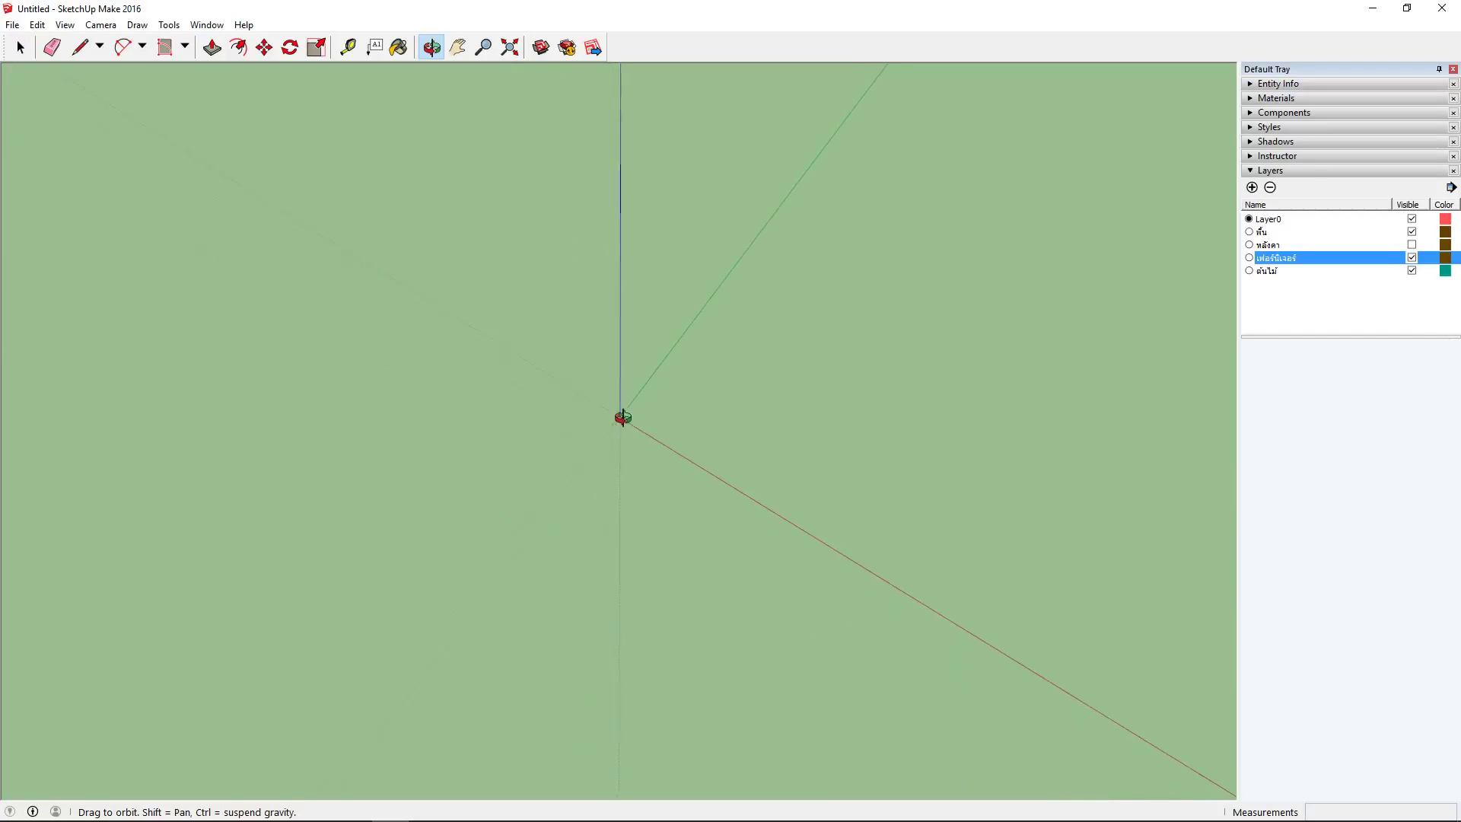
{"action": "left_click", "coordinate": [510, 48]}
{"action": "left_click_drag", "start_coordinate": [740, 203], "coordinate": [742, 205]}
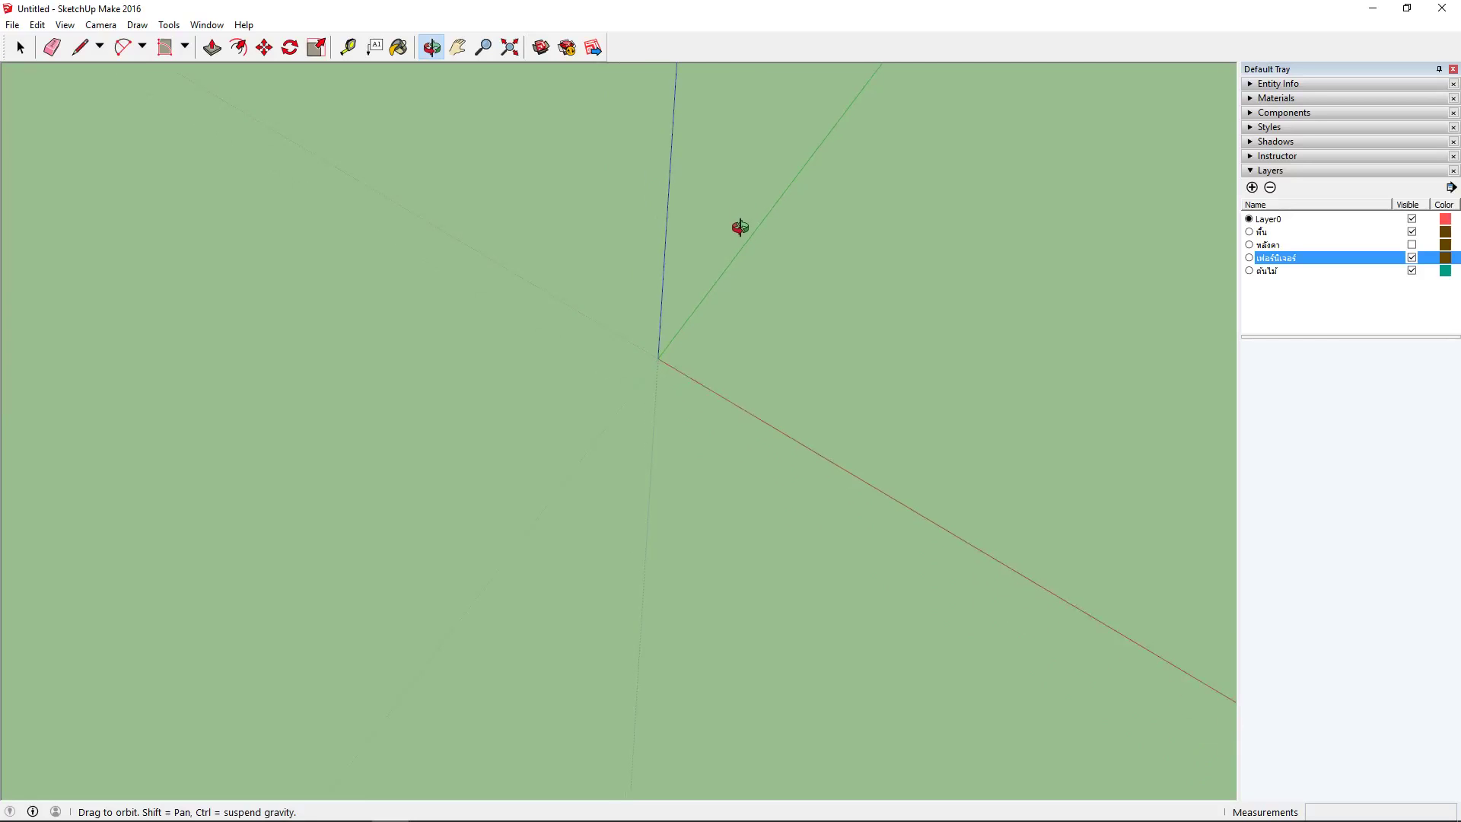
{"action": "key", "text": "h"}
{"action": "left_click_drag", "start_coordinate": [831, 222], "coordinate": [548, 470]}
{"action": "left_click_drag", "start_coordinate": [472, 505], "coordinate": [478, 496]}
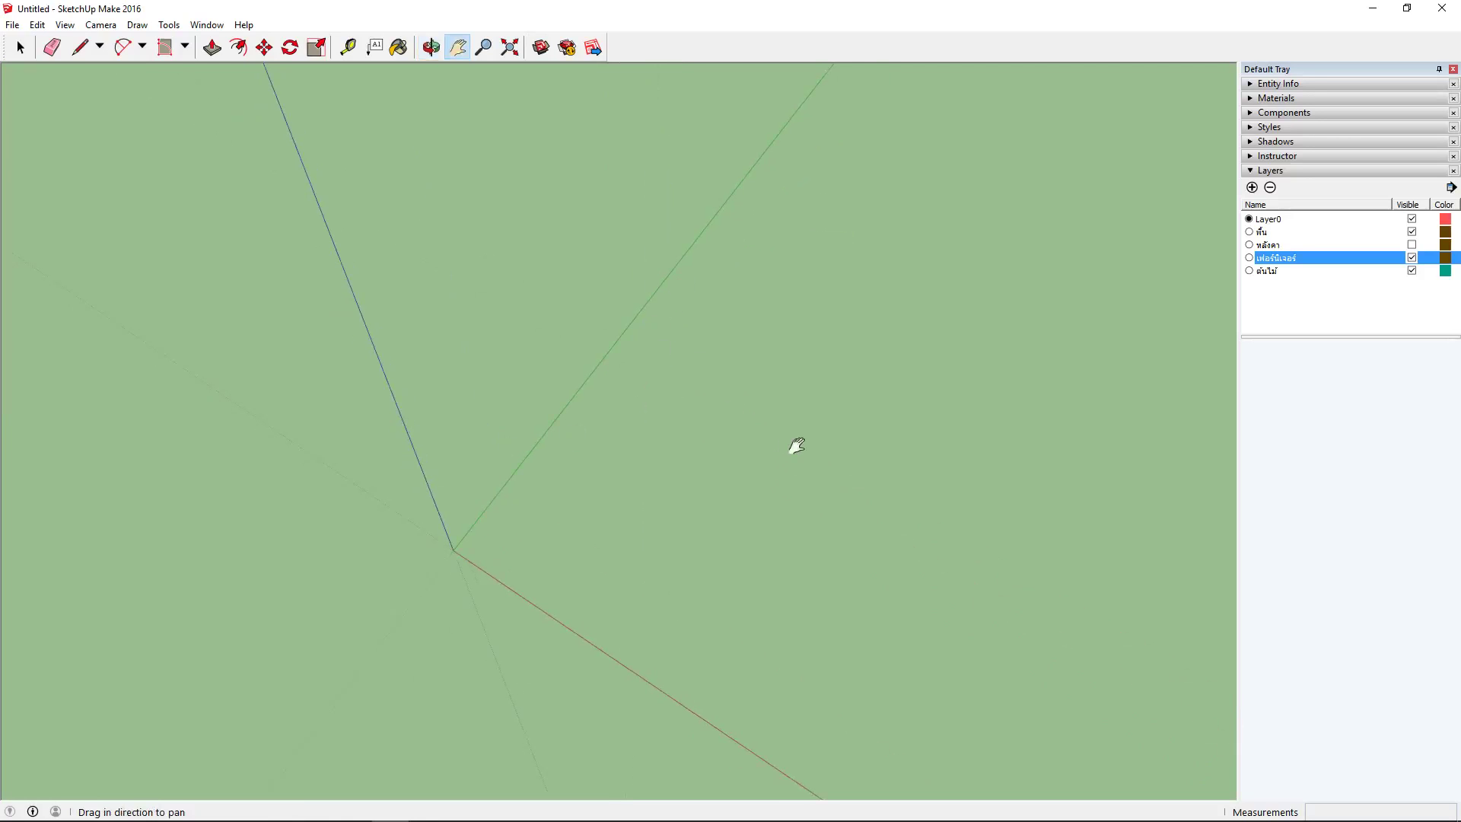
Orbit, zoom and pan further across the scene, lowering the origin in view
{"action": "key", "text": "o"}
{"action": "left_click_drag", "start_coordinate": [771, 517], "coordinate": [757, 372]}
{"action": "left_click_drag", "start_coordinate": [822, 480], "coordinate": [696, 387]}
{"action": "left_click_drag", "start_coordinate": [809, 388], "coordinate": [597, 354], "text": "shift"}
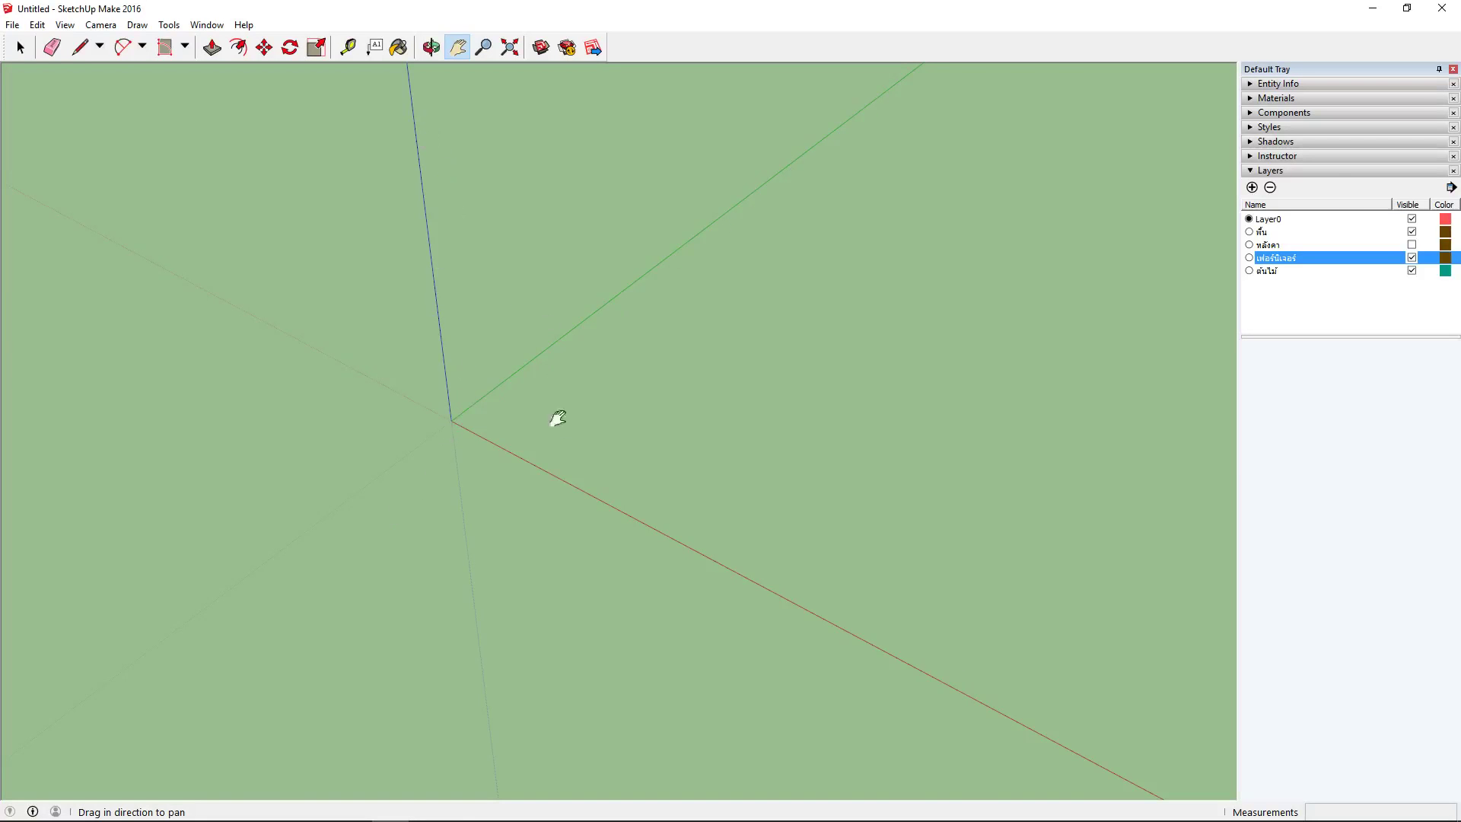
{"action": "middle_click_drag", "start_coordinate": [619, 488], "coordinate": [619, 402]}
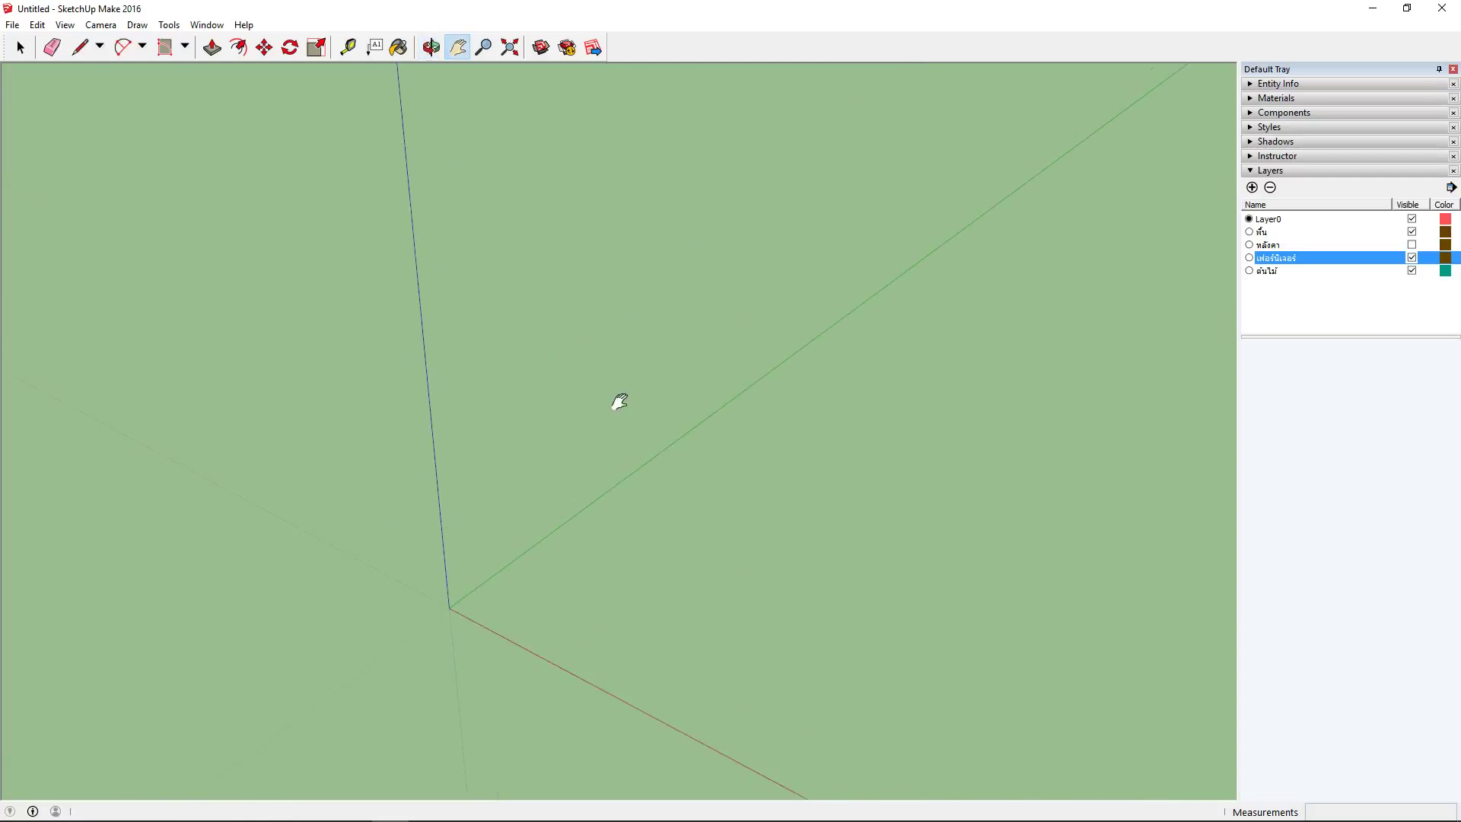
{"action": "scroll", "coordinate": [619, 400], "scroll_direction": "down", "scroll_amount": 2}
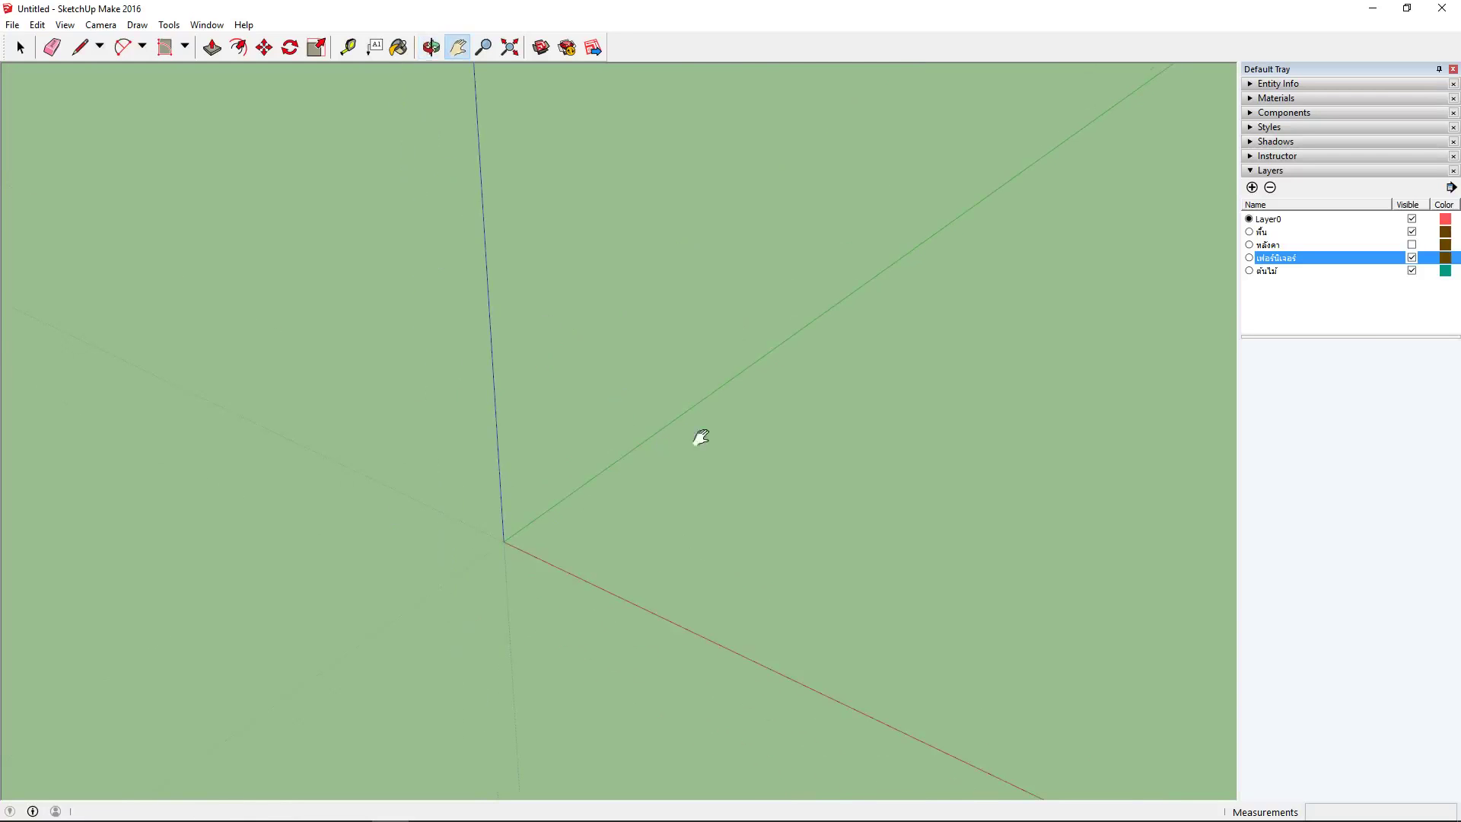
{"action": "scroll", "coordinate": [637, 491], "scroll_direction": "up", "scroll_amount": 1}
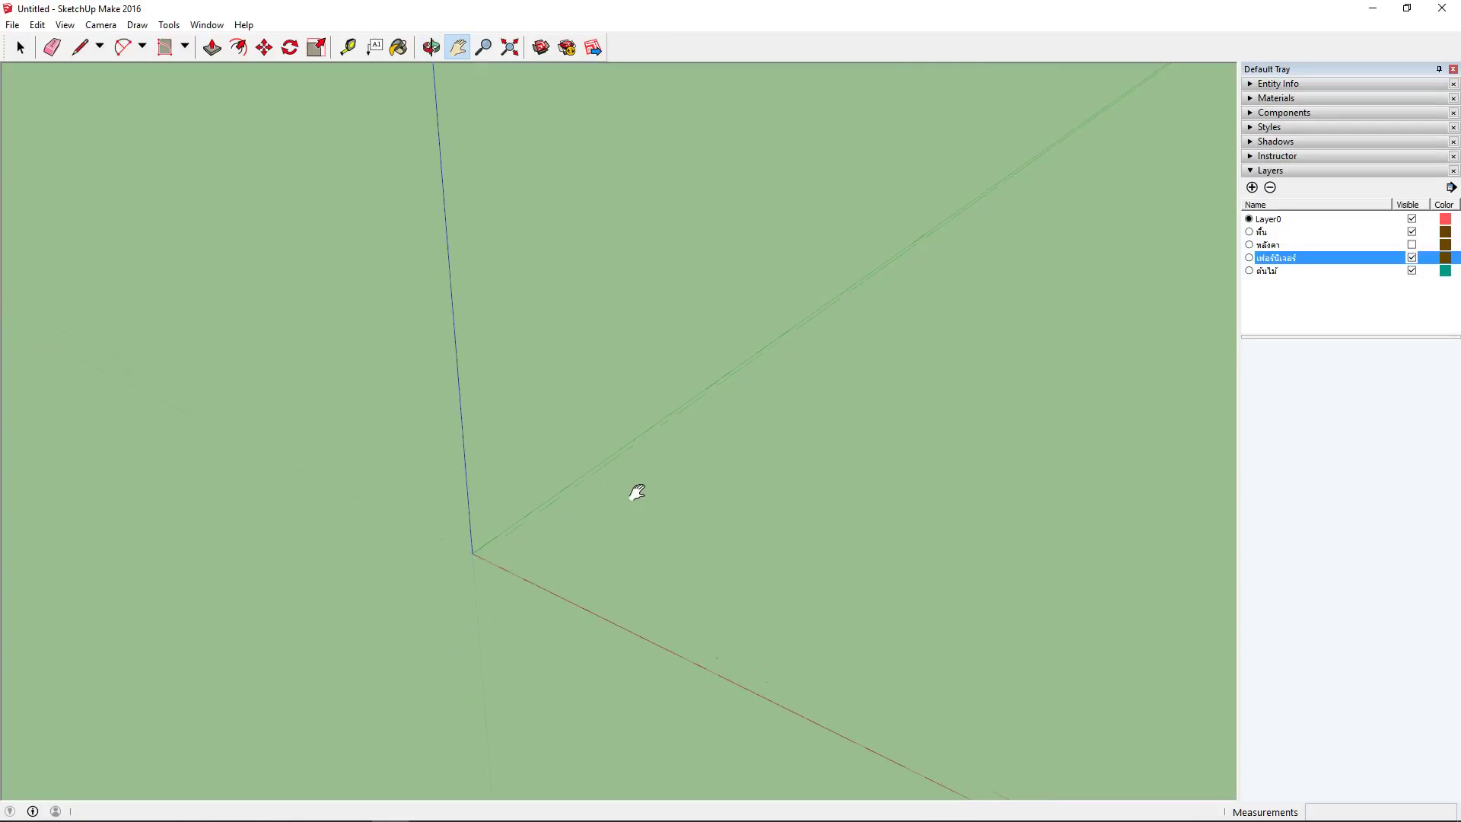
{"action": "scroll", "coordinate": [634, 480], "scroll_direction": "down", "scroll_amount": 1}
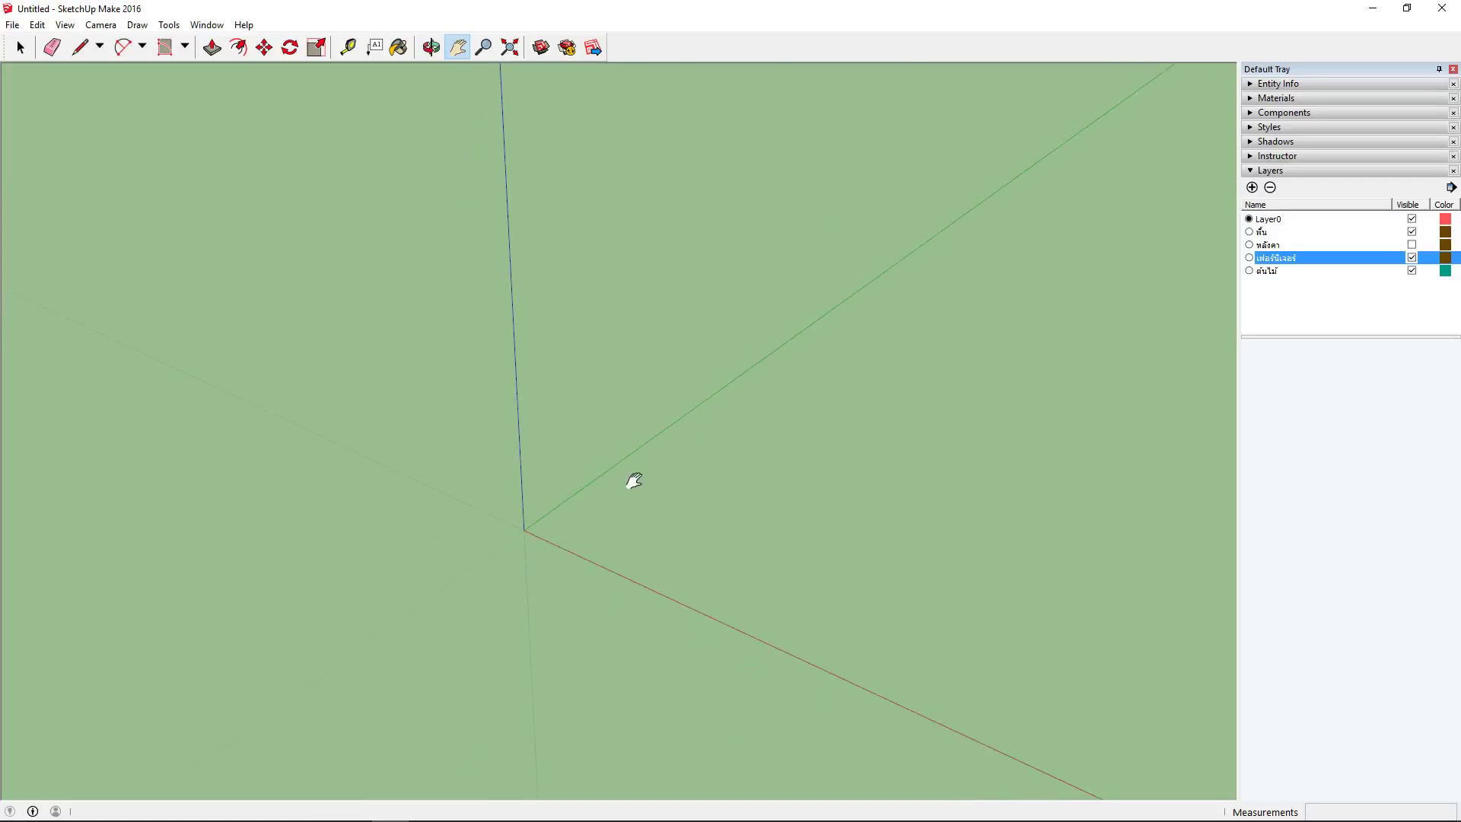
{"action": "scroll", "coordinate": [823, 318], "scroll_direction": "down", "scroll_amount": 1}
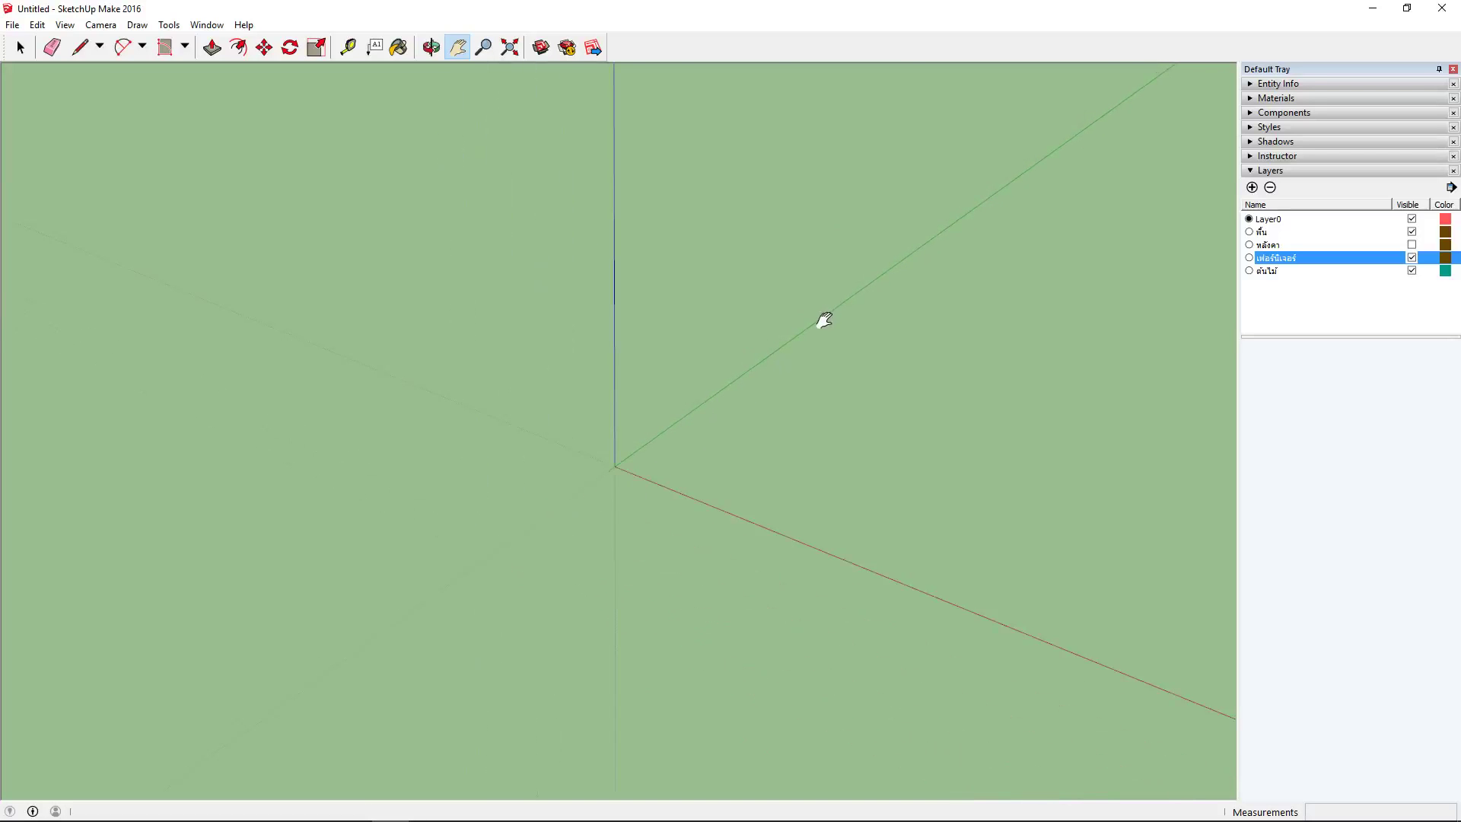
{"action": "scroll", "coordinate": [822, 331], "scroll_direction": "up", "scroll_amount": 1}
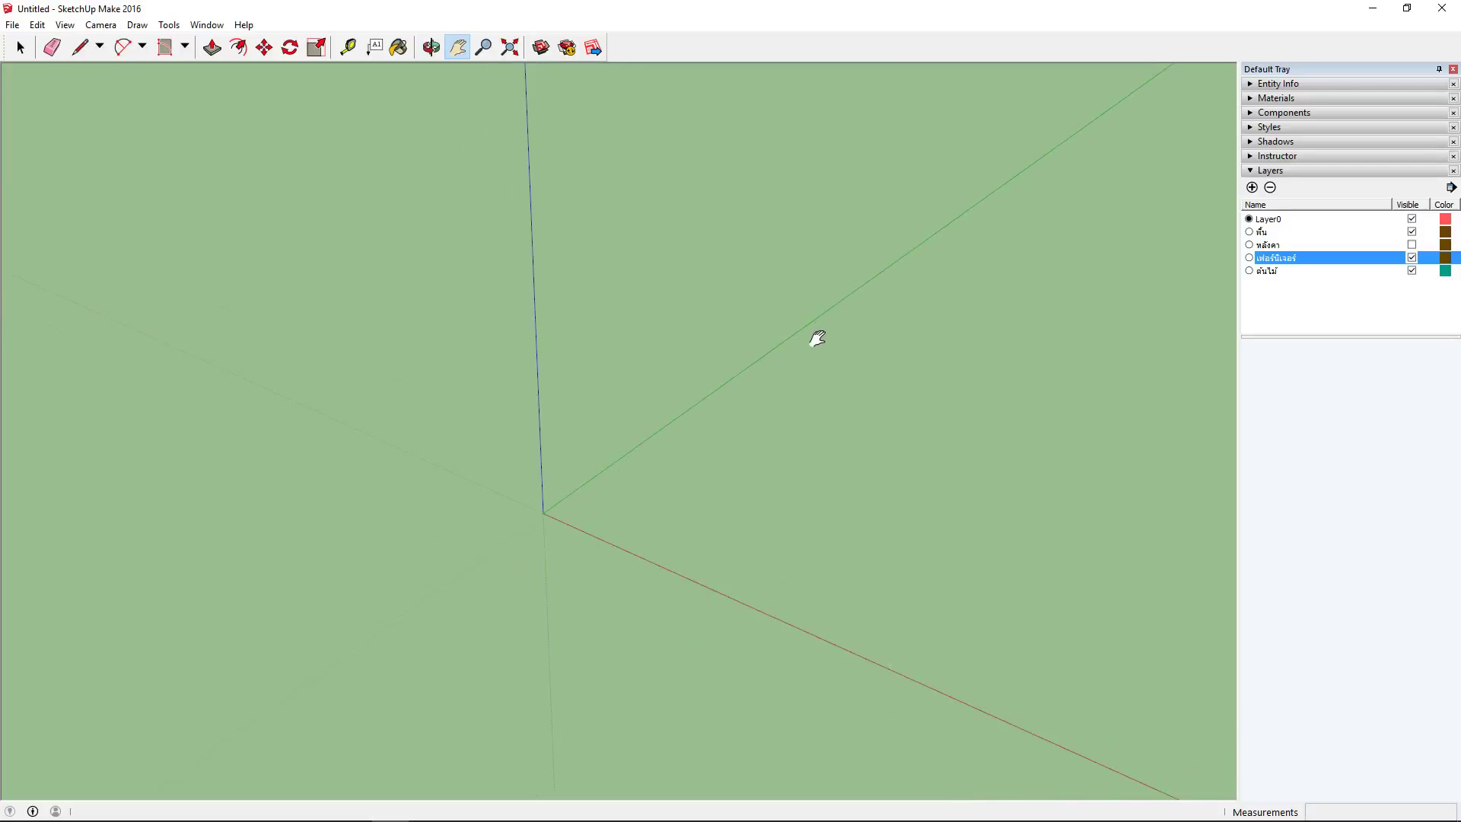
{"action": "scroll", "coordinate": [815, 339], "scroll_direction": "up", "scroll_amount": 1}
{"action": "scroll", "coordinate": [806, 344], "scroll_direction": "down", "scroll_amount": 1}
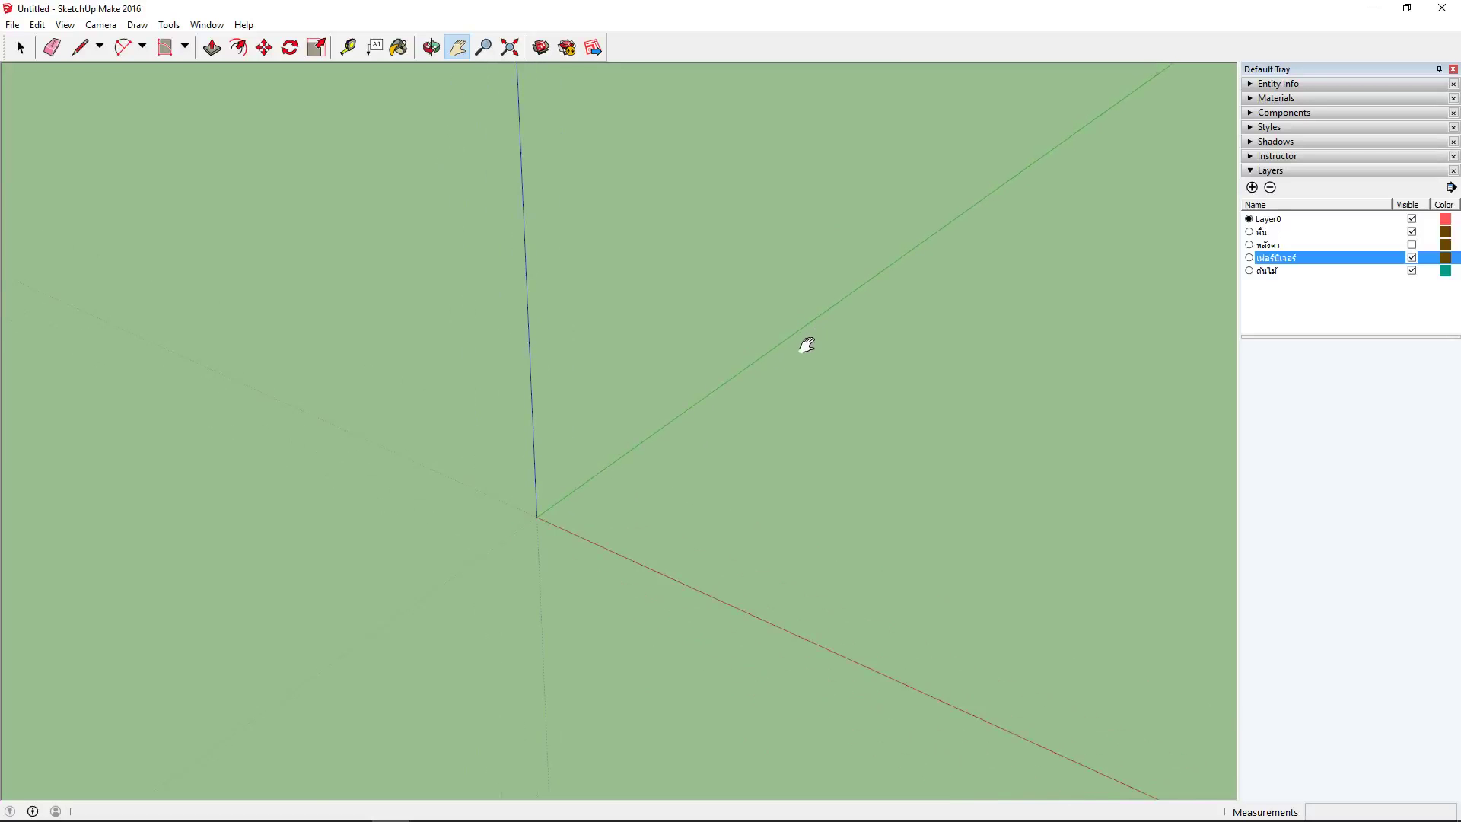
{"action": "left_click_drag", "start_coordinate": [828, 335], "coordinate": [372, 551]}
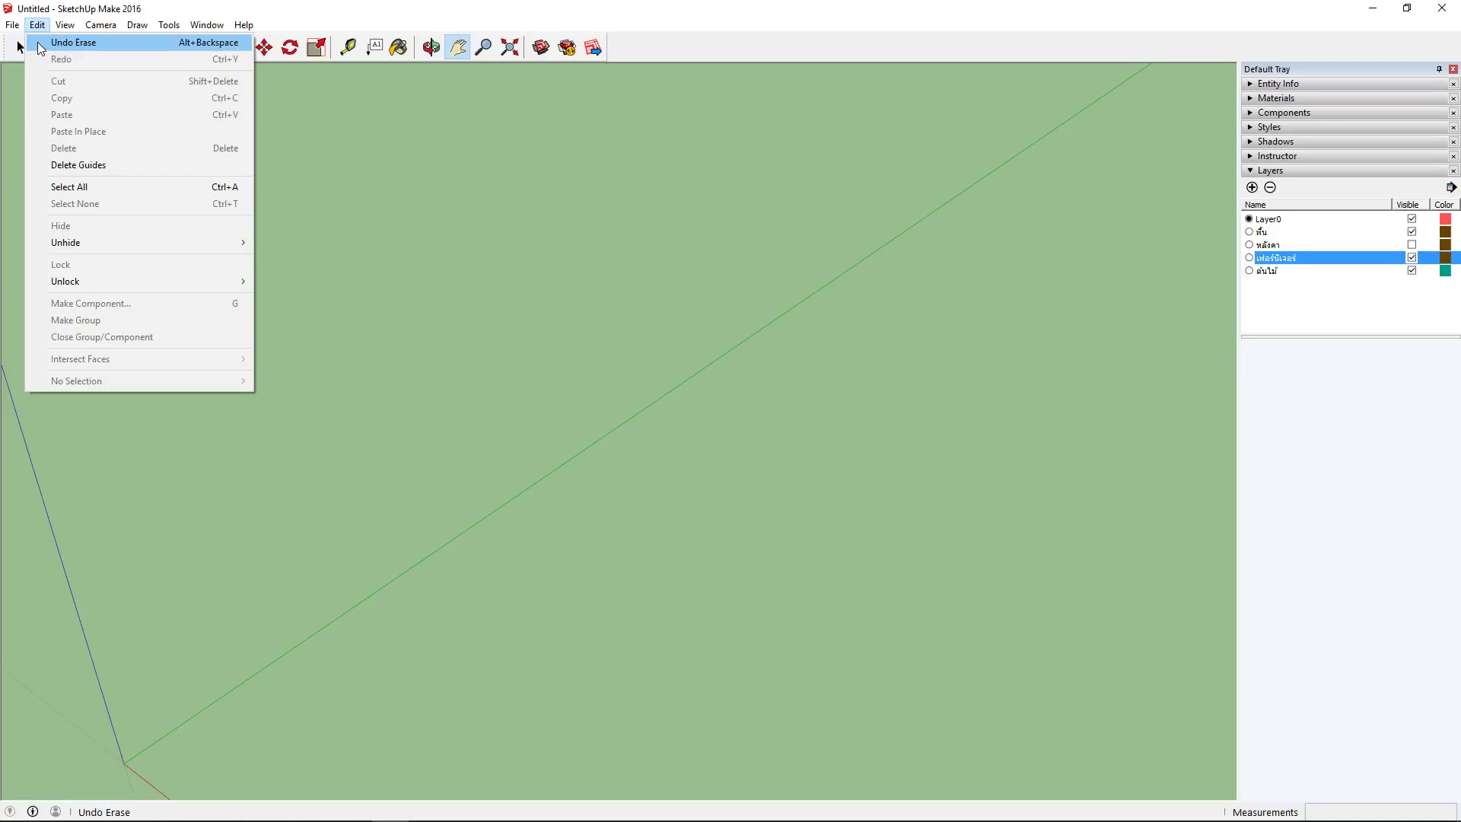
Run Edit > Unhide > All twice to reveal all hidden geometry
{"action": "mouse_move", "coordinate": [199, 242]}
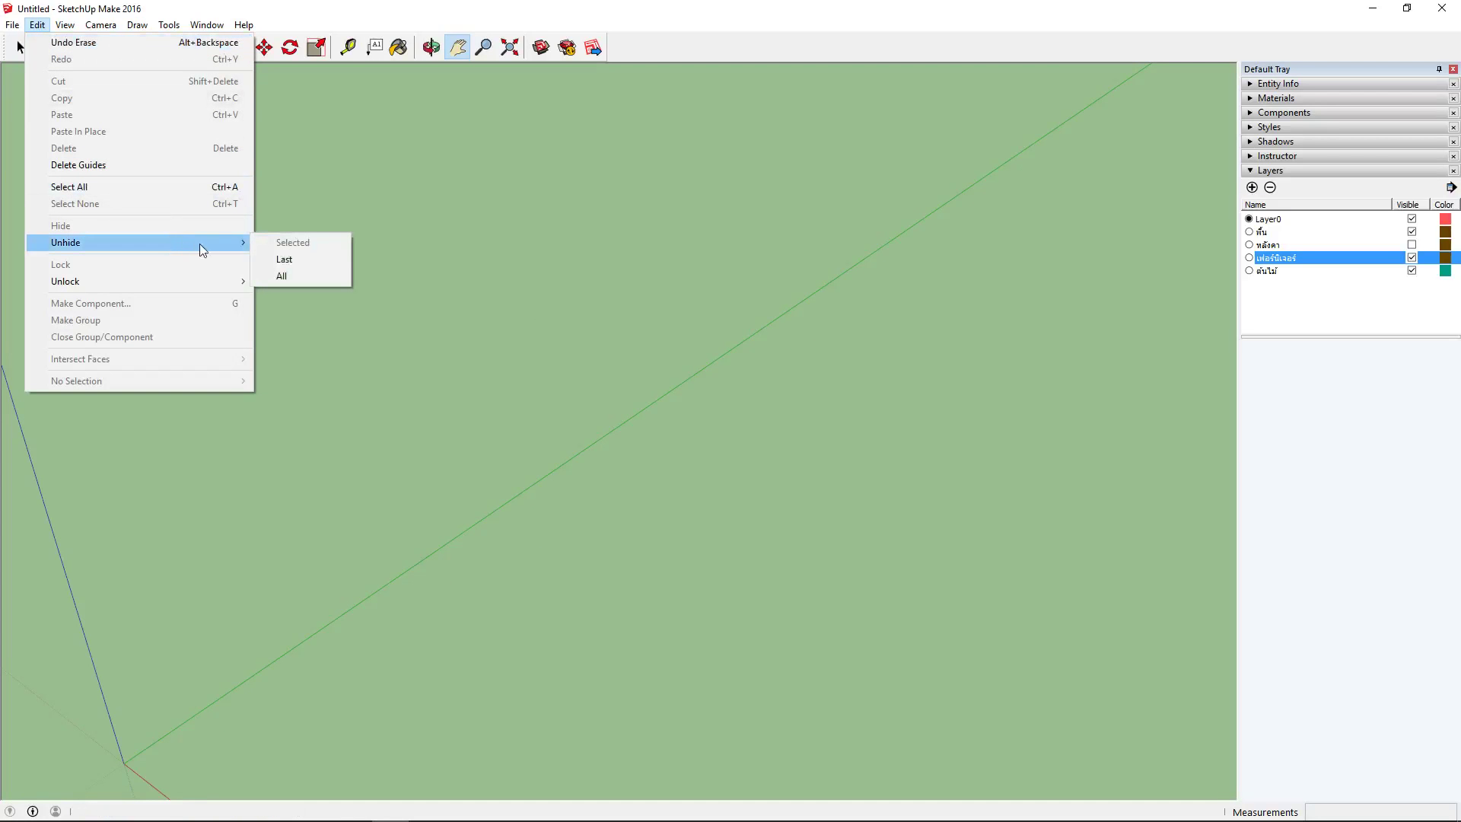
{"action": "left_click", "coordinate": [313, 277]}
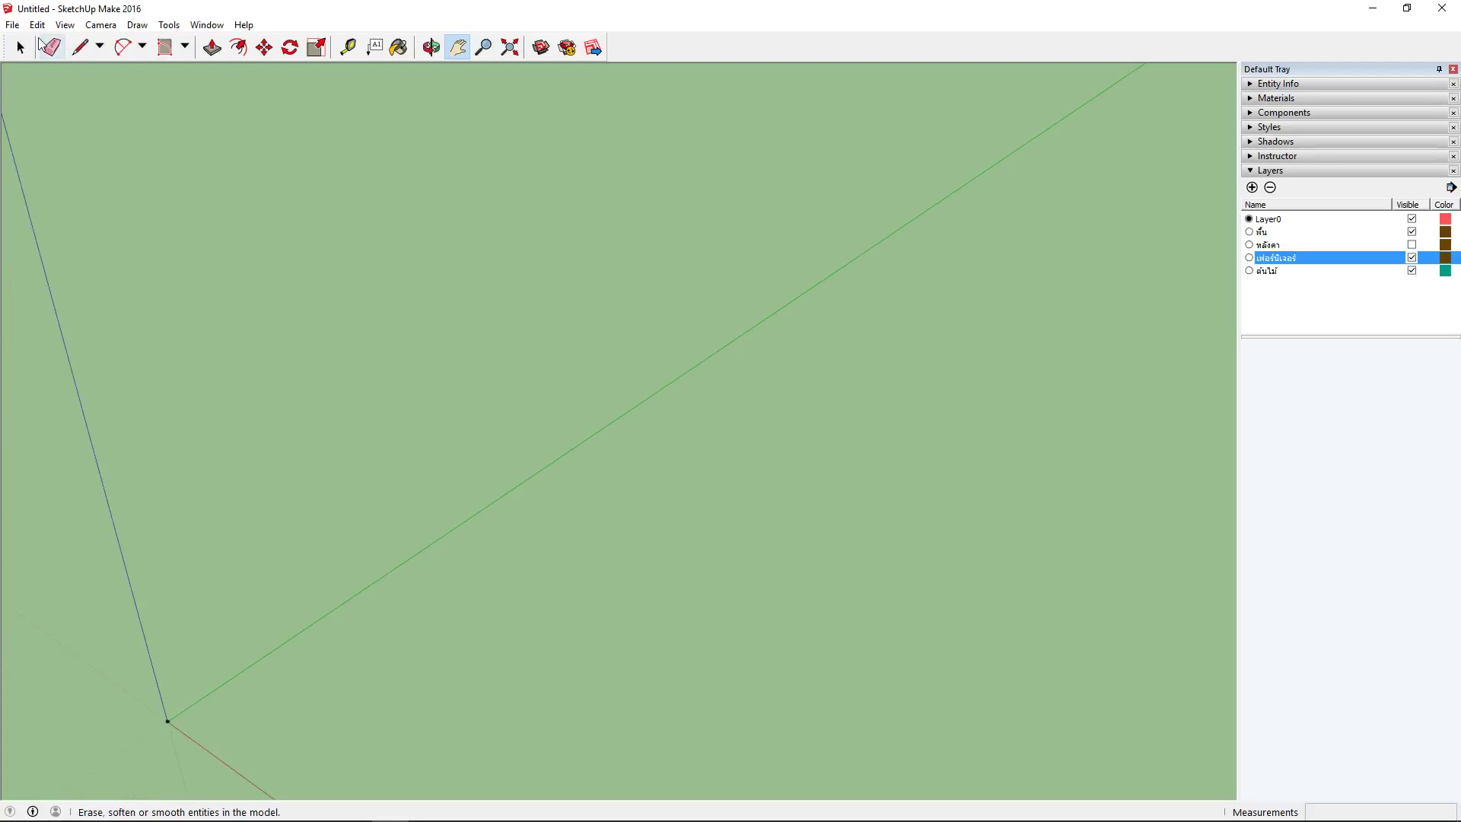
{"action": "left_click", "coordinate": [37, 24]}
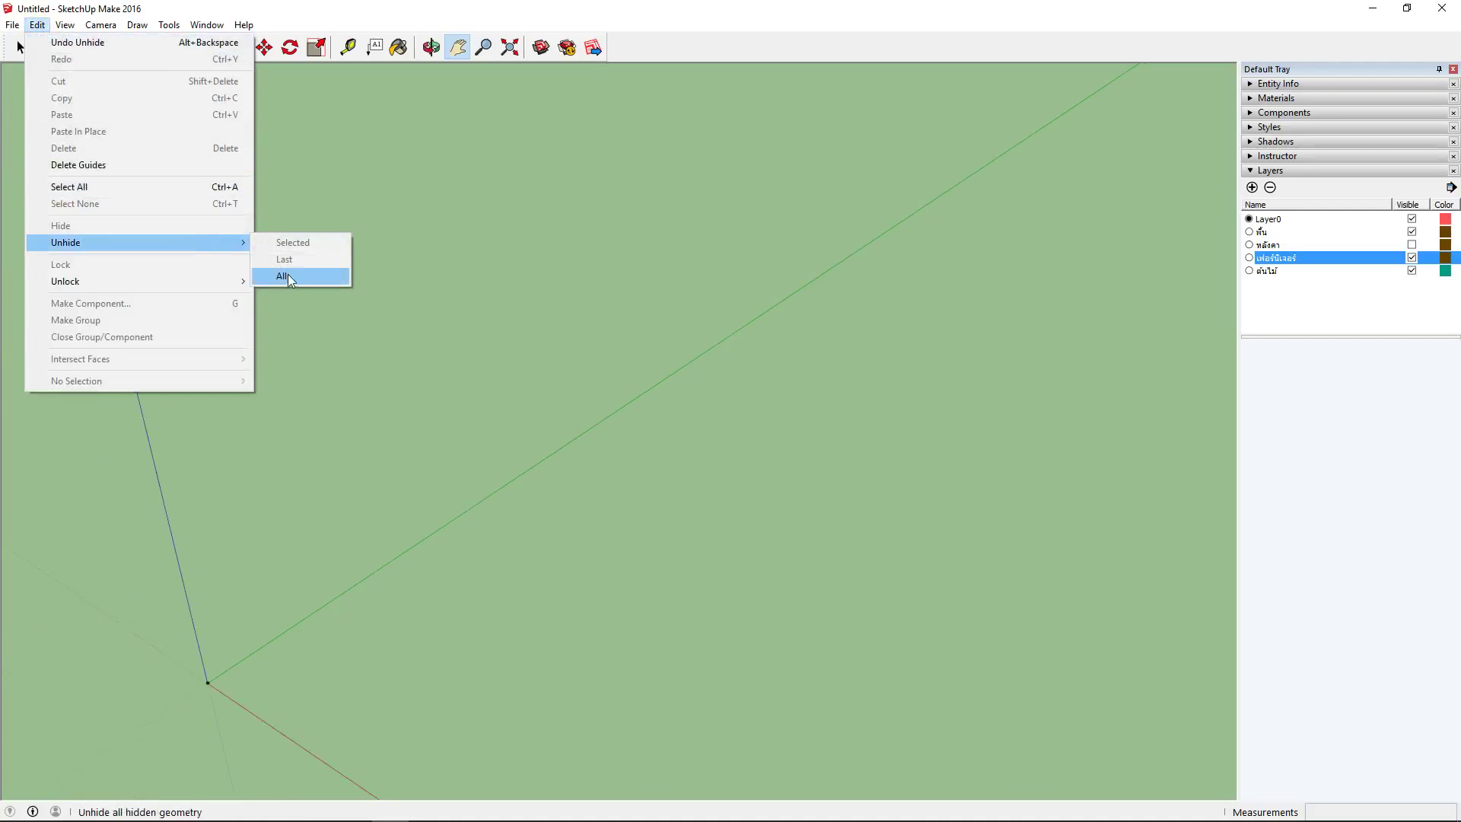
{"action": "left_click", "coordinate": [286, 276]}
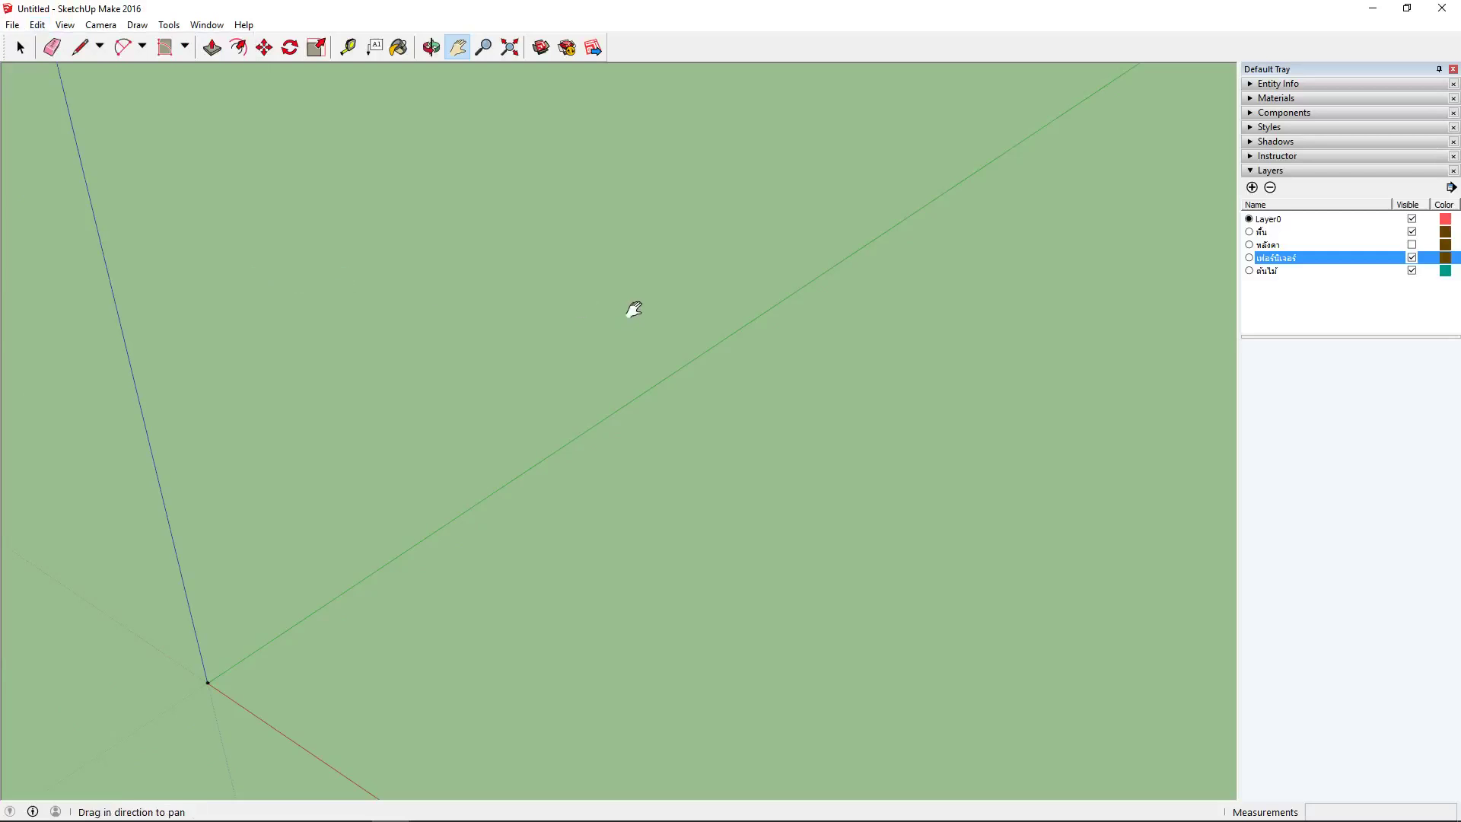
Pan and zoom across the scene, then click in the viewport
{"action": "left_click_drag", "start_coordinate": [596, 270], "coordinate": [232, 95]}
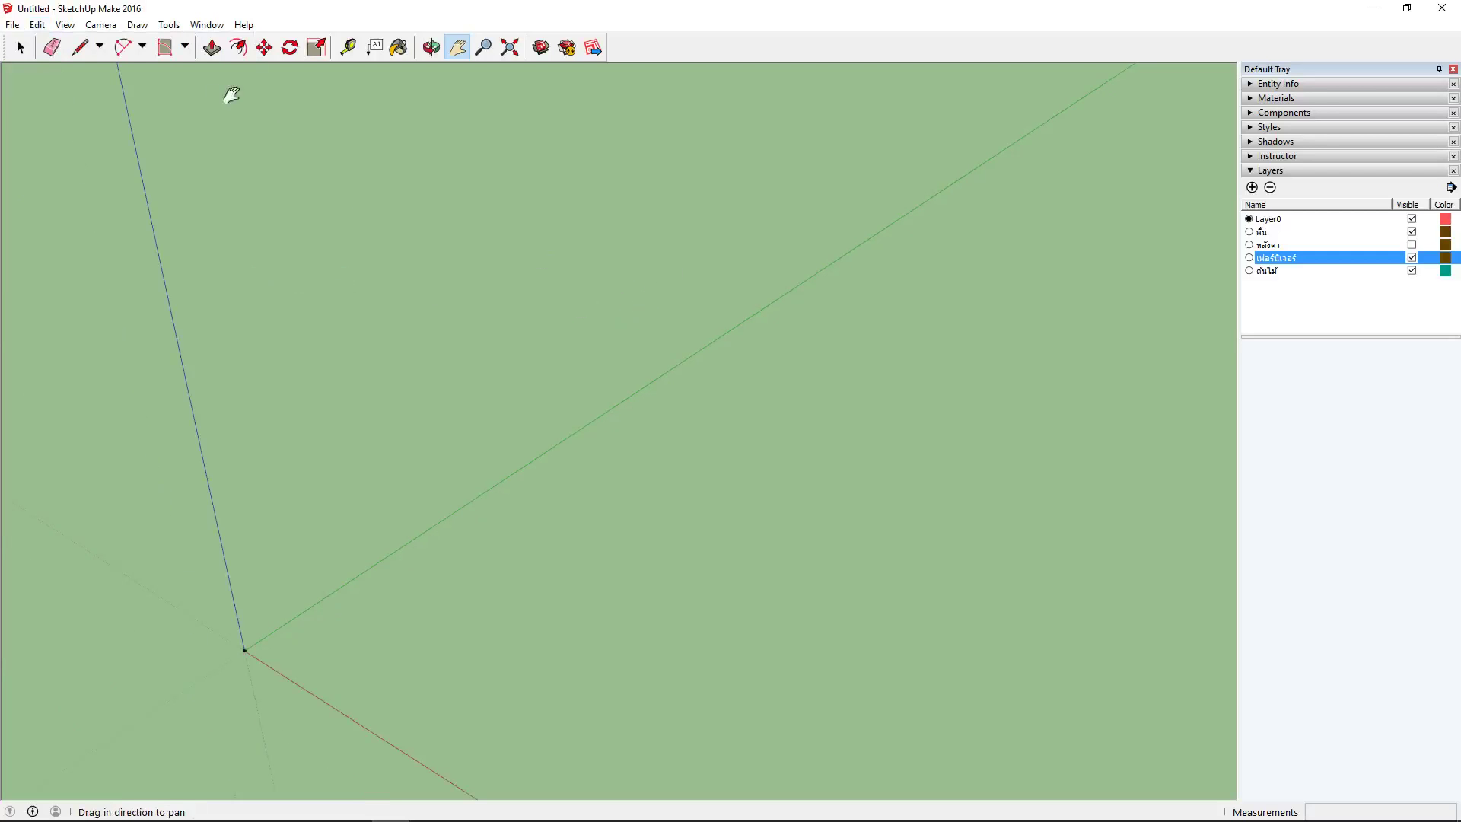
{"action": "scroll", "coordinate": [460, 237], "scroll_direction": "down", "scroll_amount": 3}
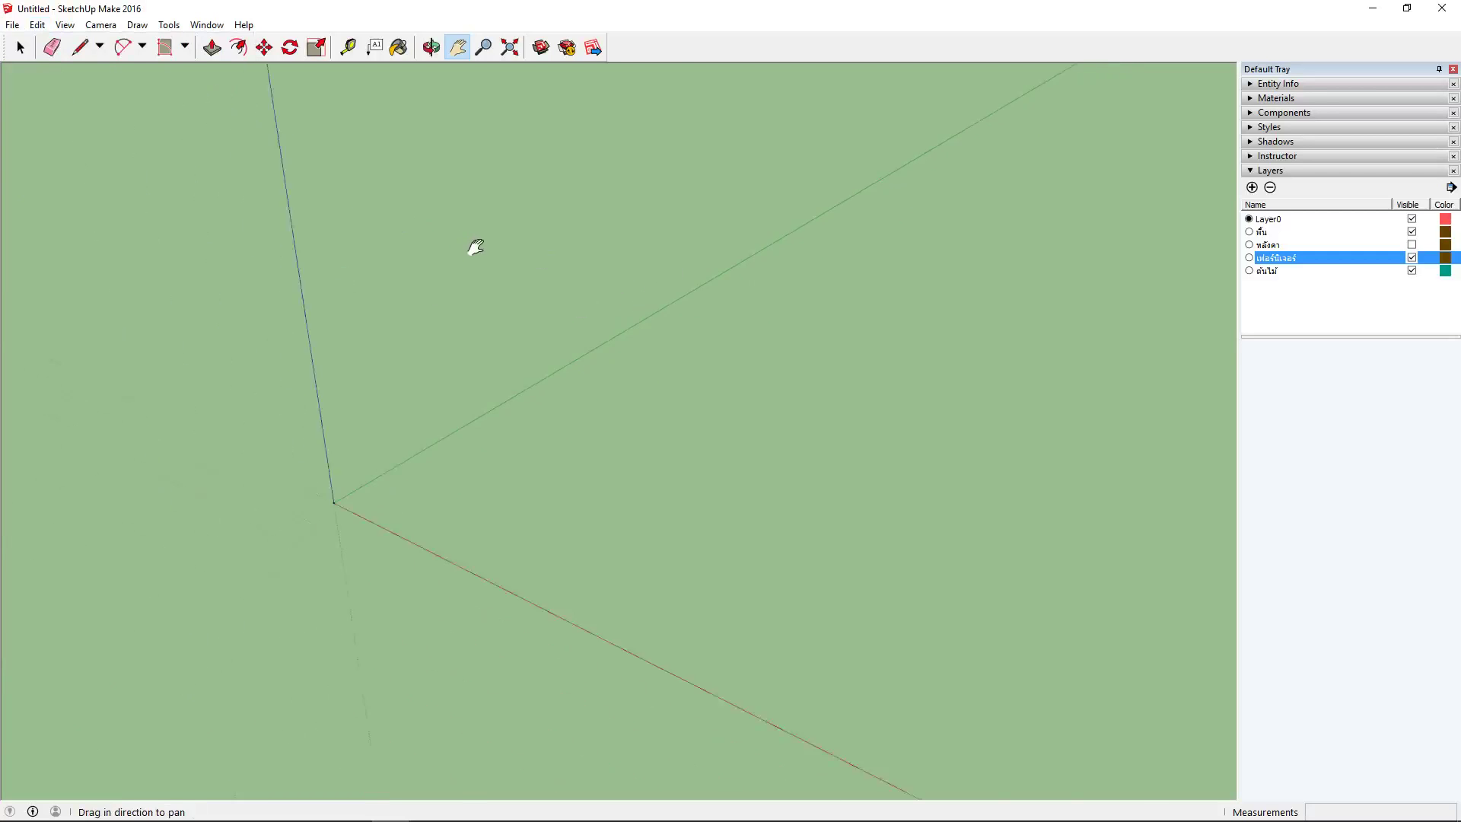
{"action": "scroll", "coordinate": [474, 249], "scroll_direction": "down", "scroll_amount": 3}
{"action": "left_click", "coordinate": [551, 251]}
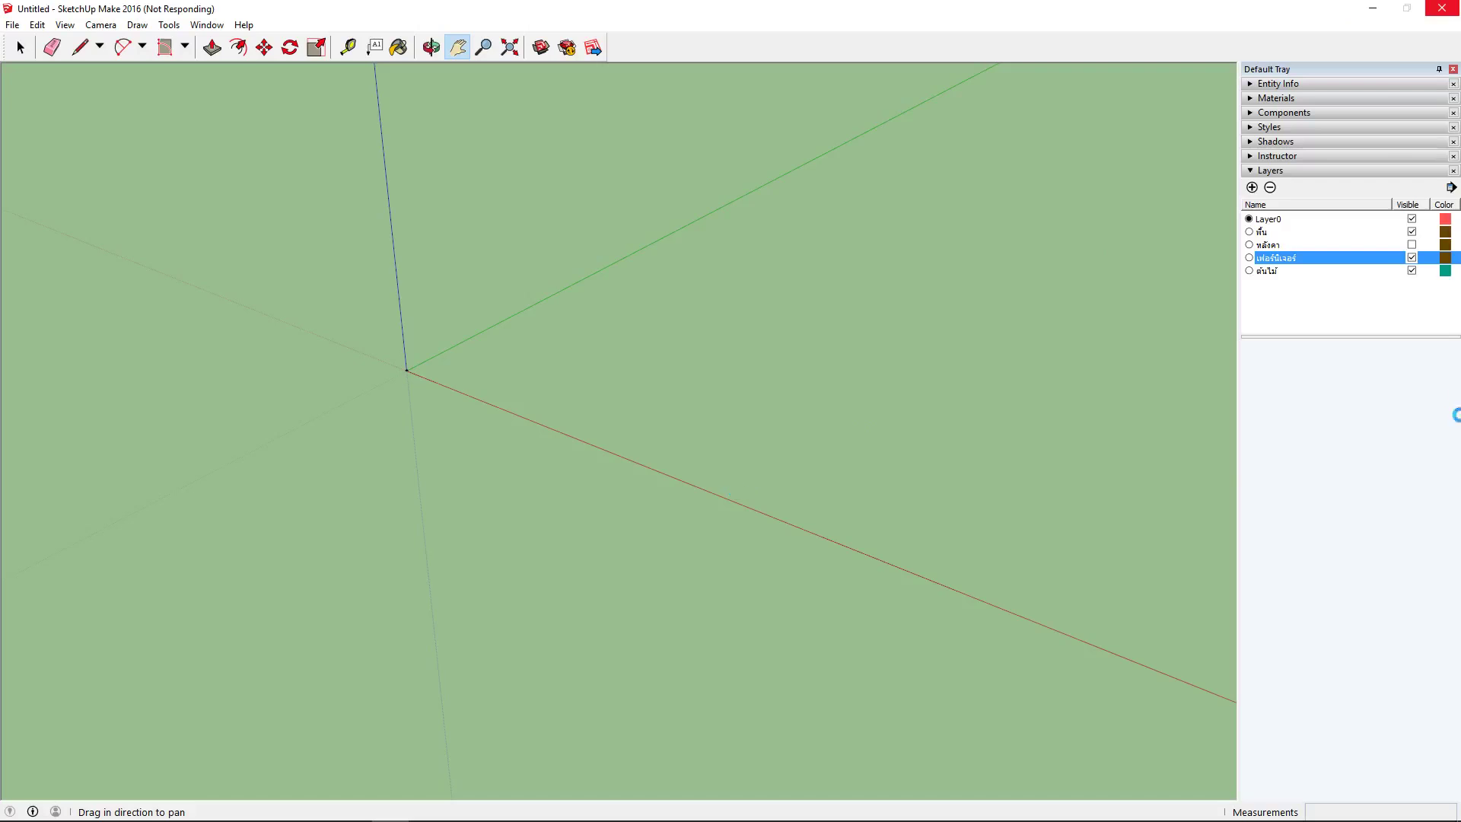
Minimize and restore SketchUp, then bring the oCam recorder window forward from the taskbar
{"action": "left_click", "coordinate": [1374, 11]}
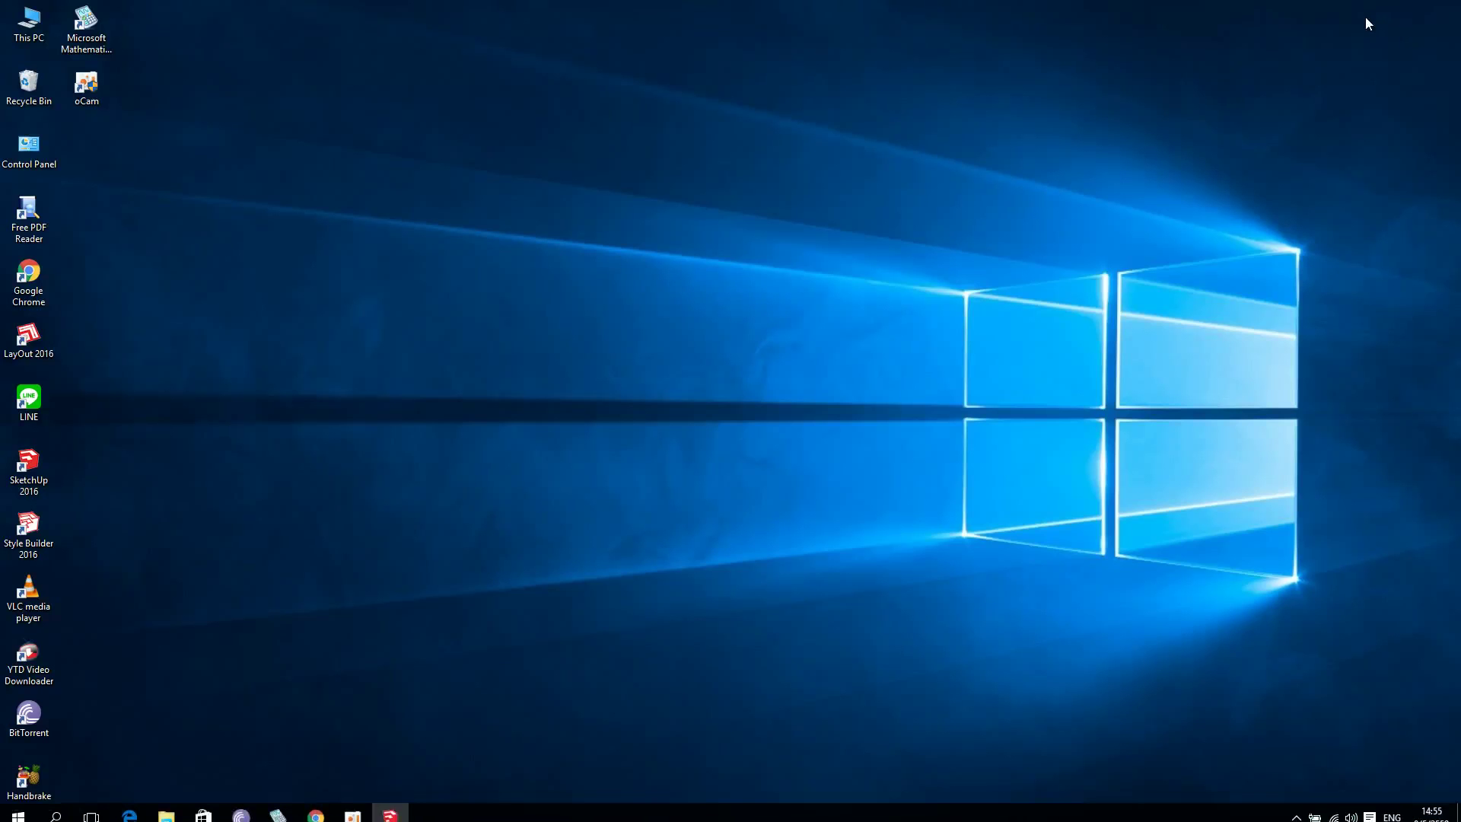
{"action": "left_click", "coordinate": [390, 806]}
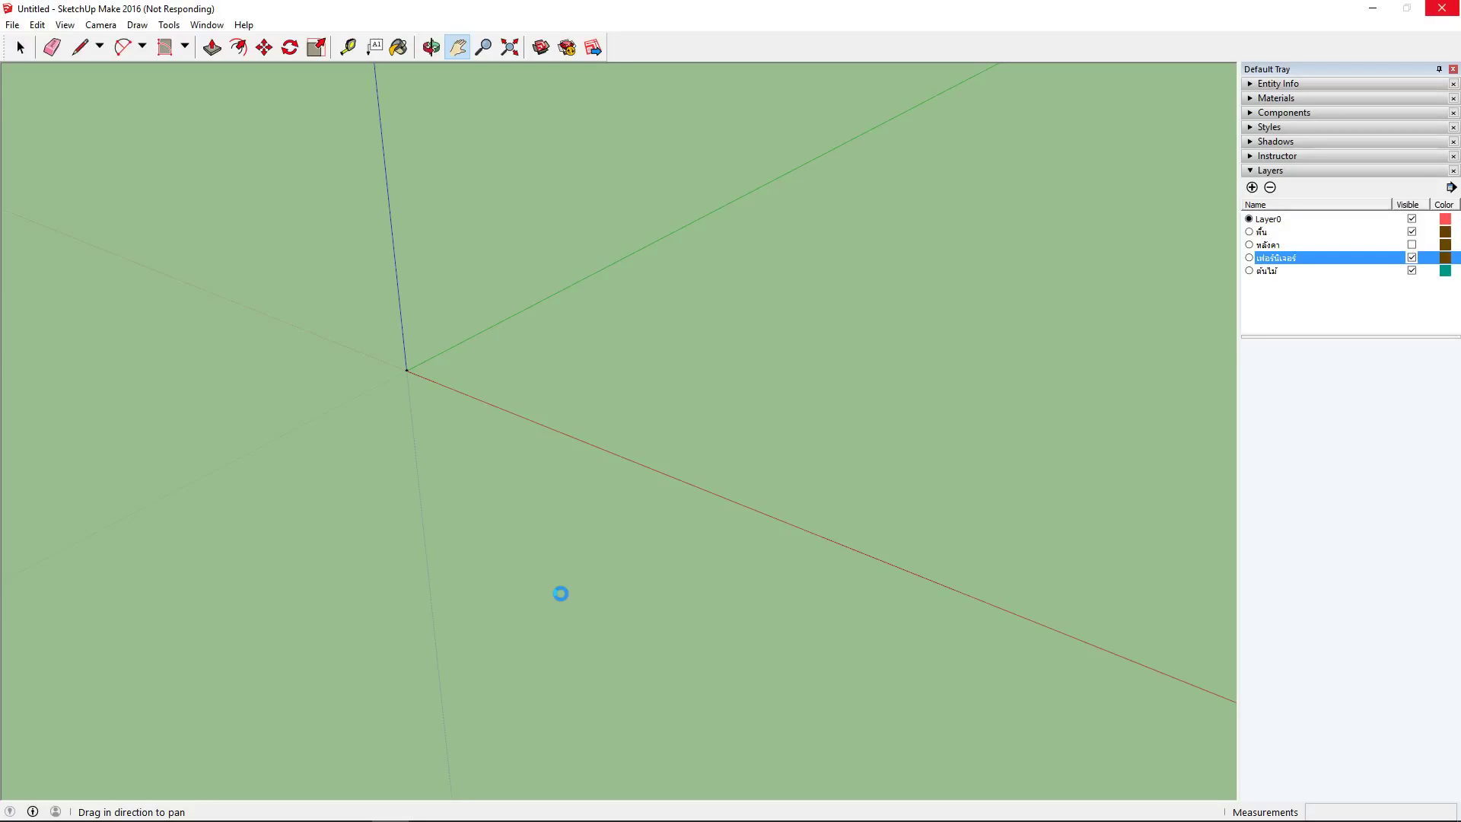
{"action": "mouse_move", "coordinate": [456, 819]}
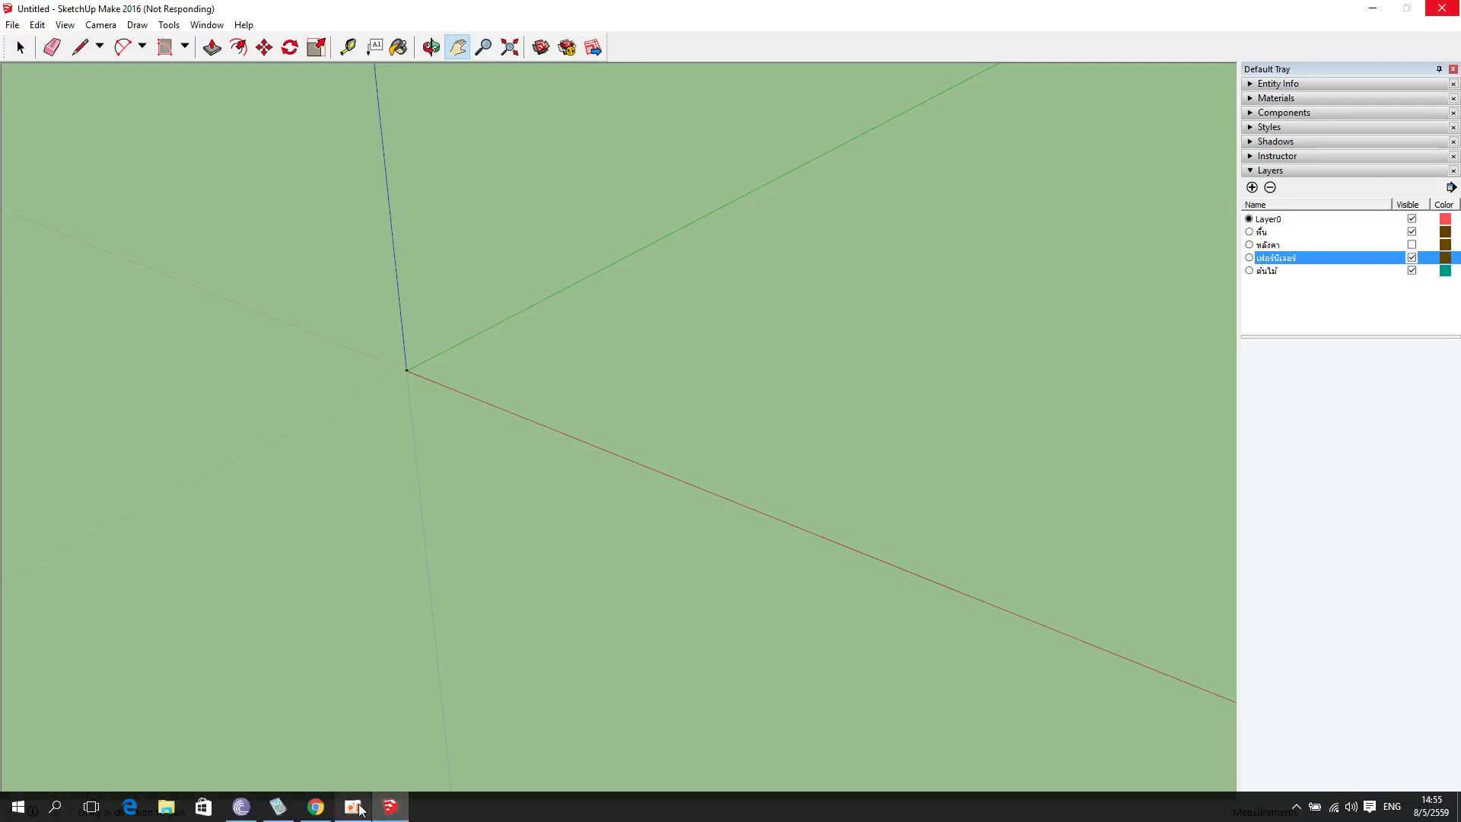
{"action": "left_click", "coordinate": [362, 809]}
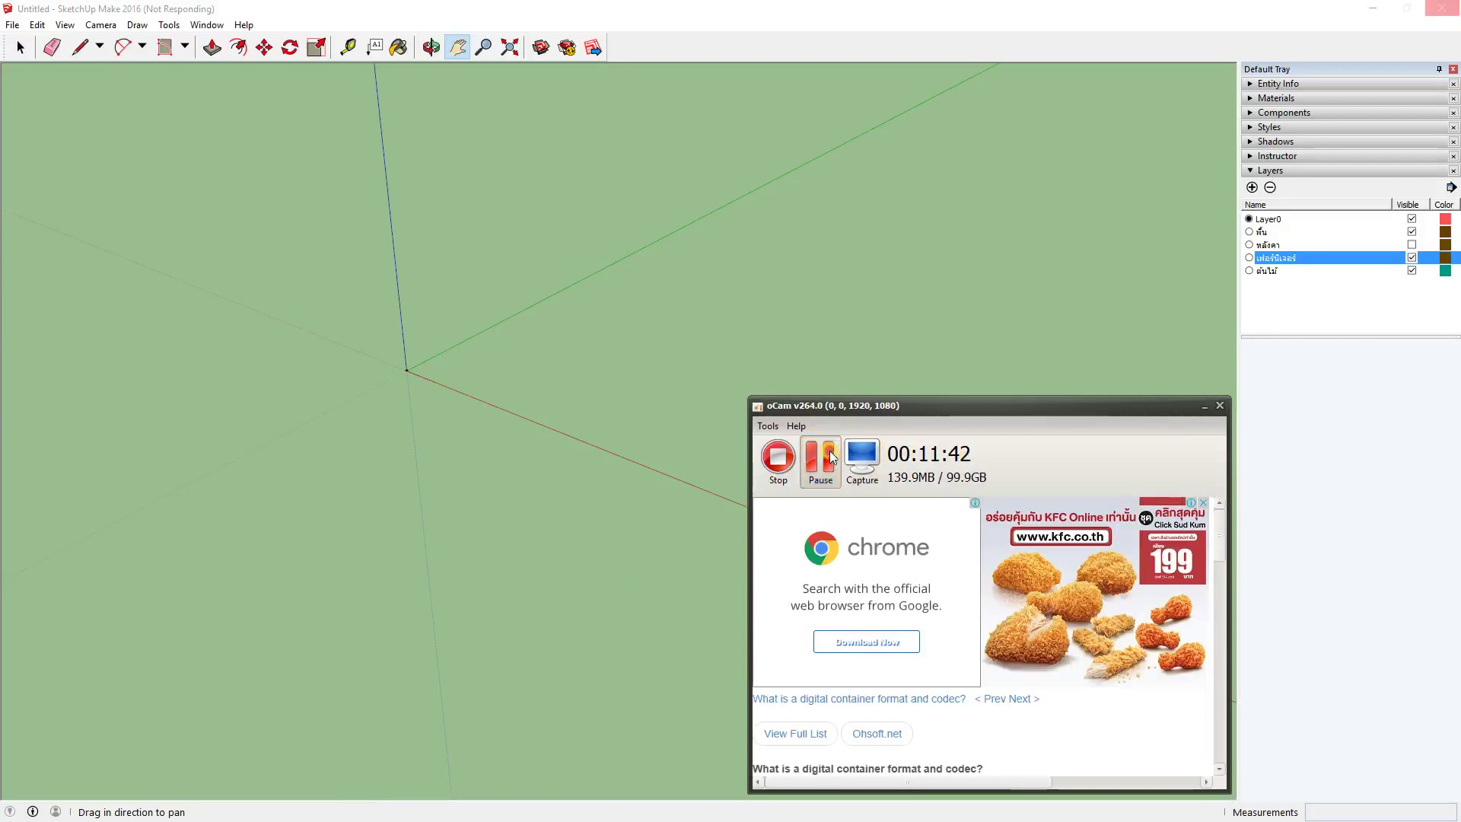
Minimize the oCam window and orbit to tilt the view of the furnished house
{"action": "left_click", "coordinate": [1203, 407]}
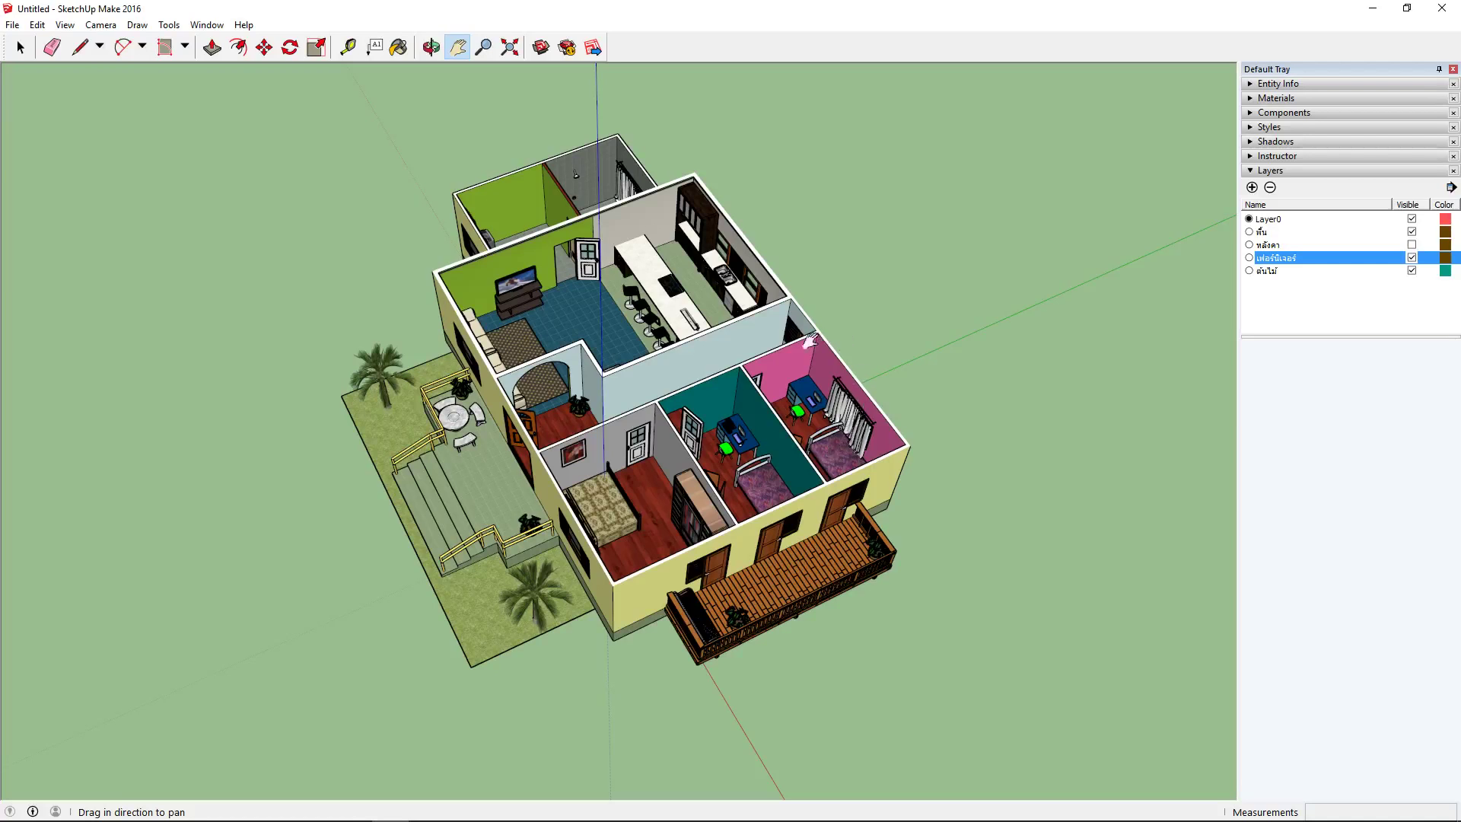
{"action": "scroll", "coordinate": [716, 329], "scroll_direction": "up", "scroll_amount": 2}
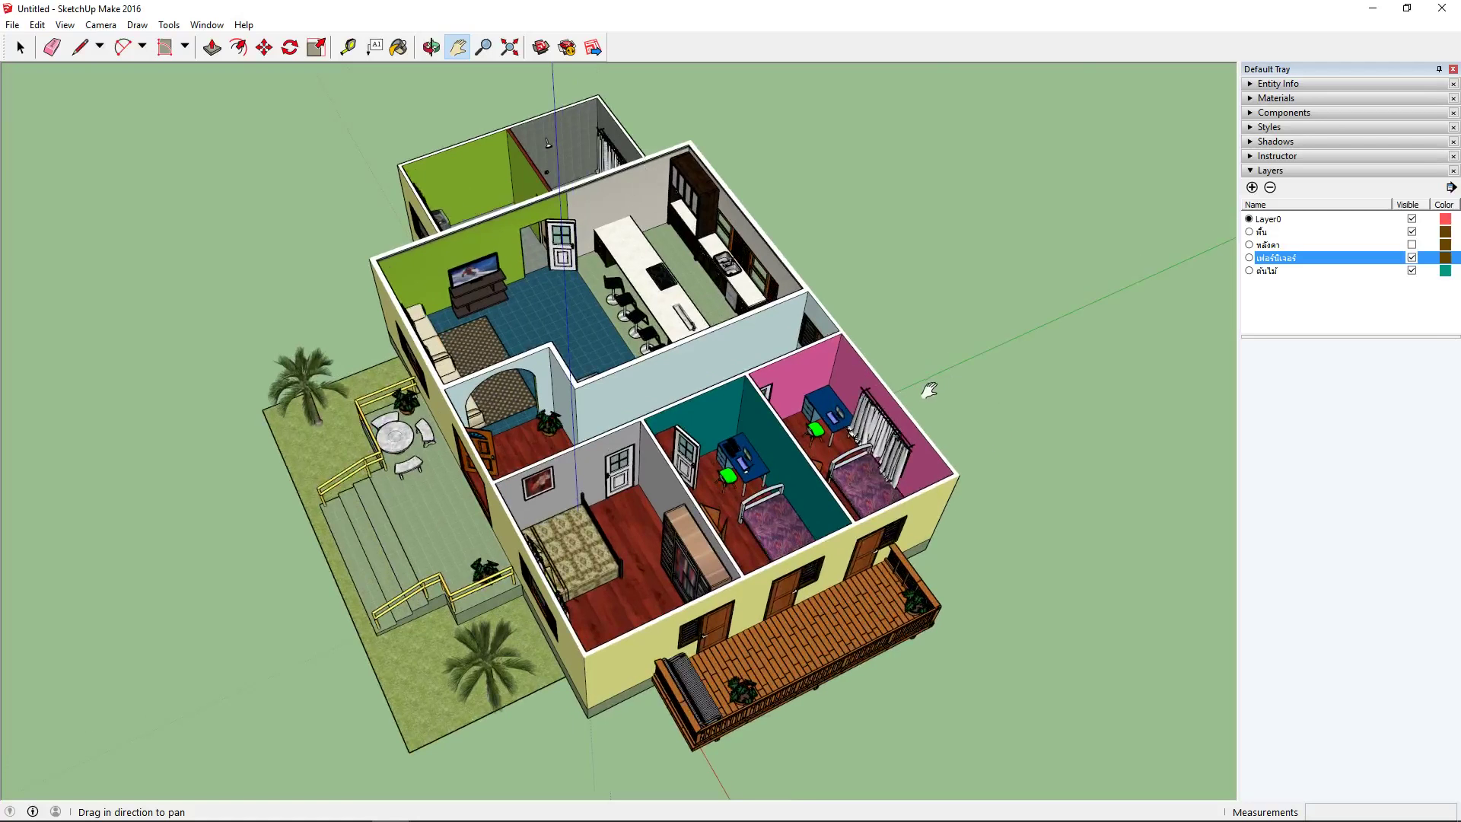
{"action": "scroll", "coordinate": [1060, 333], "scroll_direction": "down", "scroll_amount": 2}
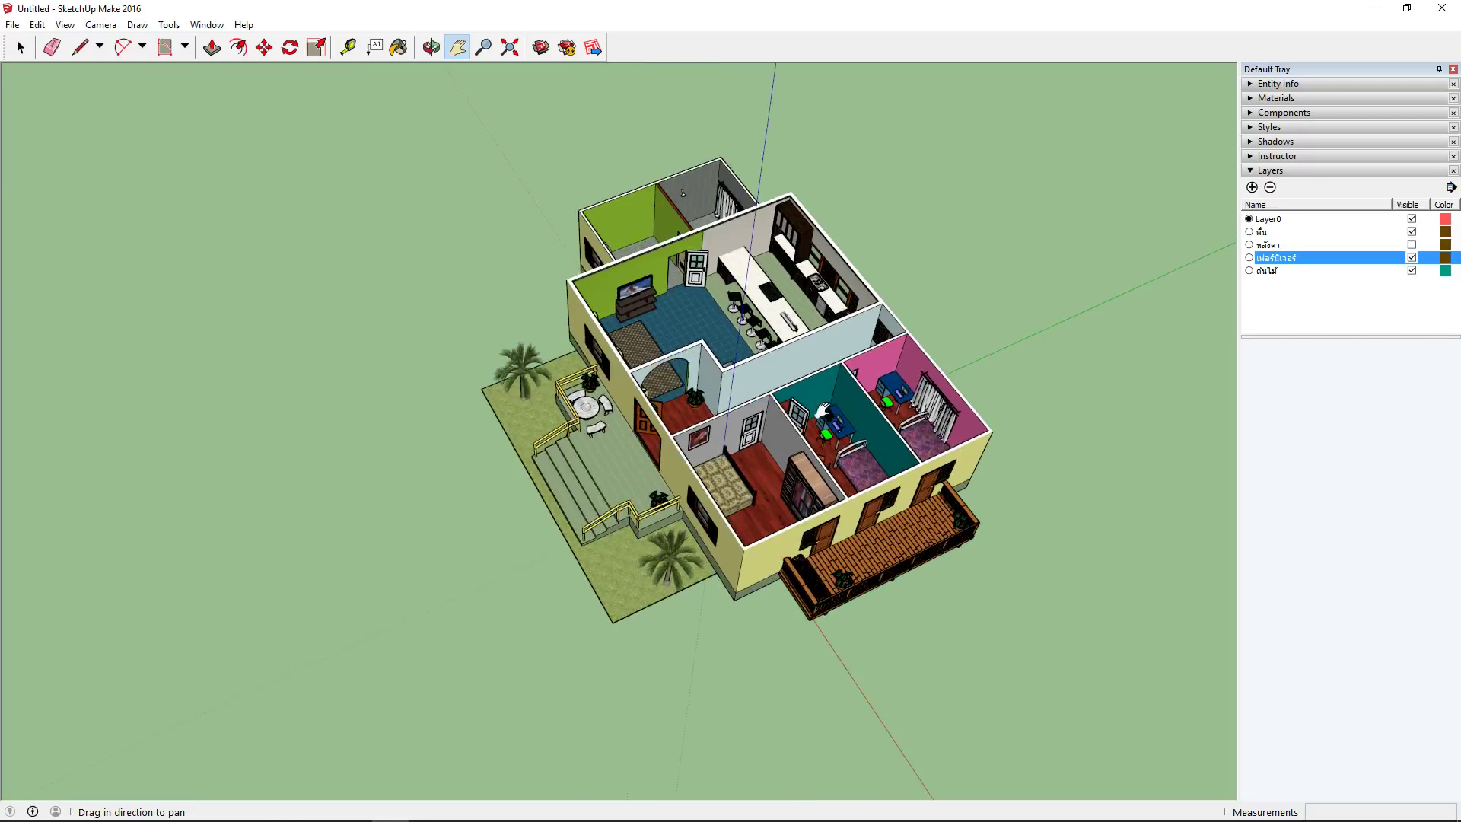
{"action": "middle_click_drag", "start_coordinate": [824, 411], "coordinate": [802, 217]}
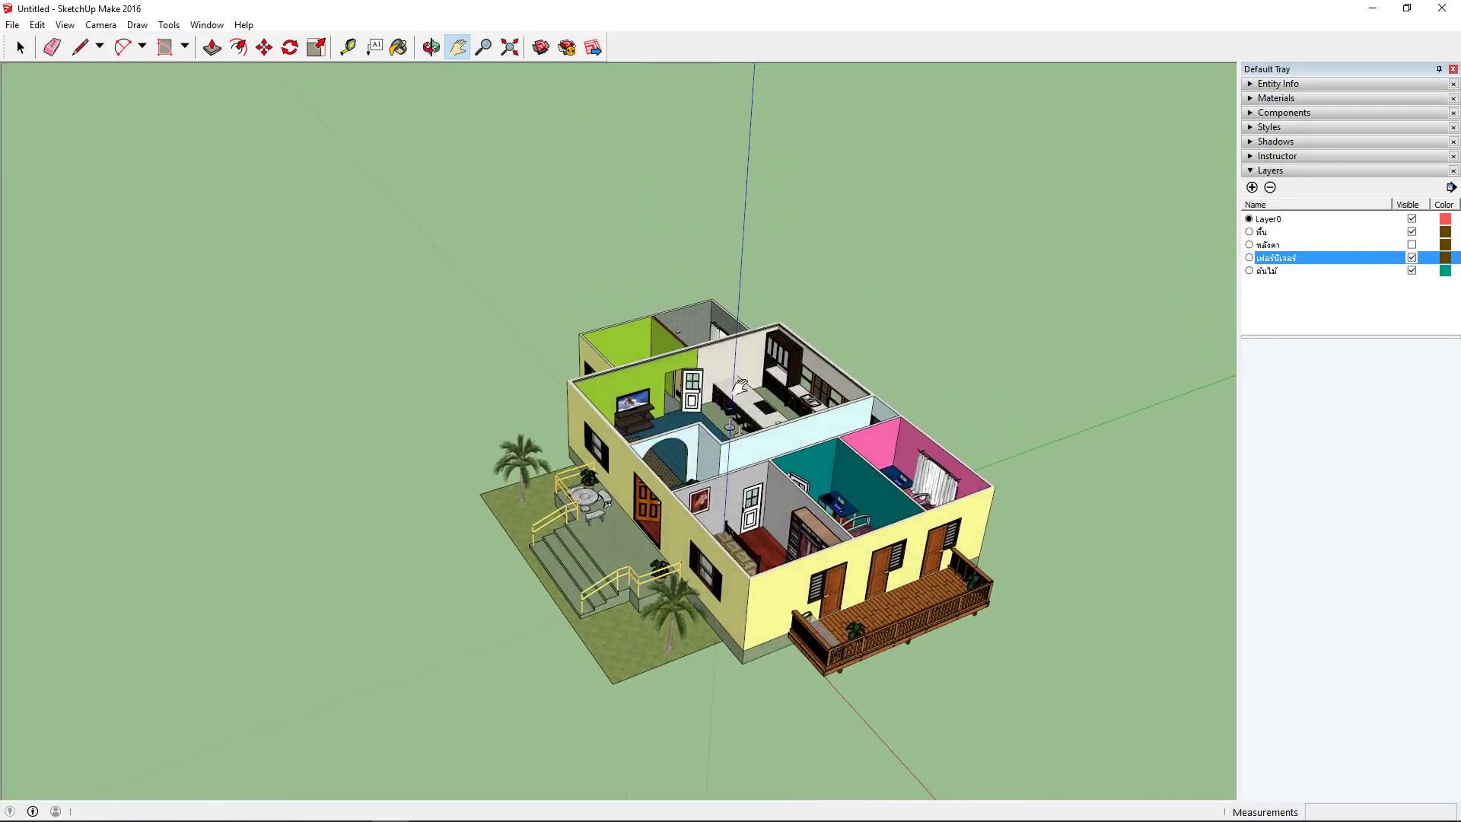
Zoom in on the front bedrooms and deck, then switch to the Select tool
{"action": "scroll", "coordinate": [739, 384], "scroll_direction": "up", "scroll_amount": 5}
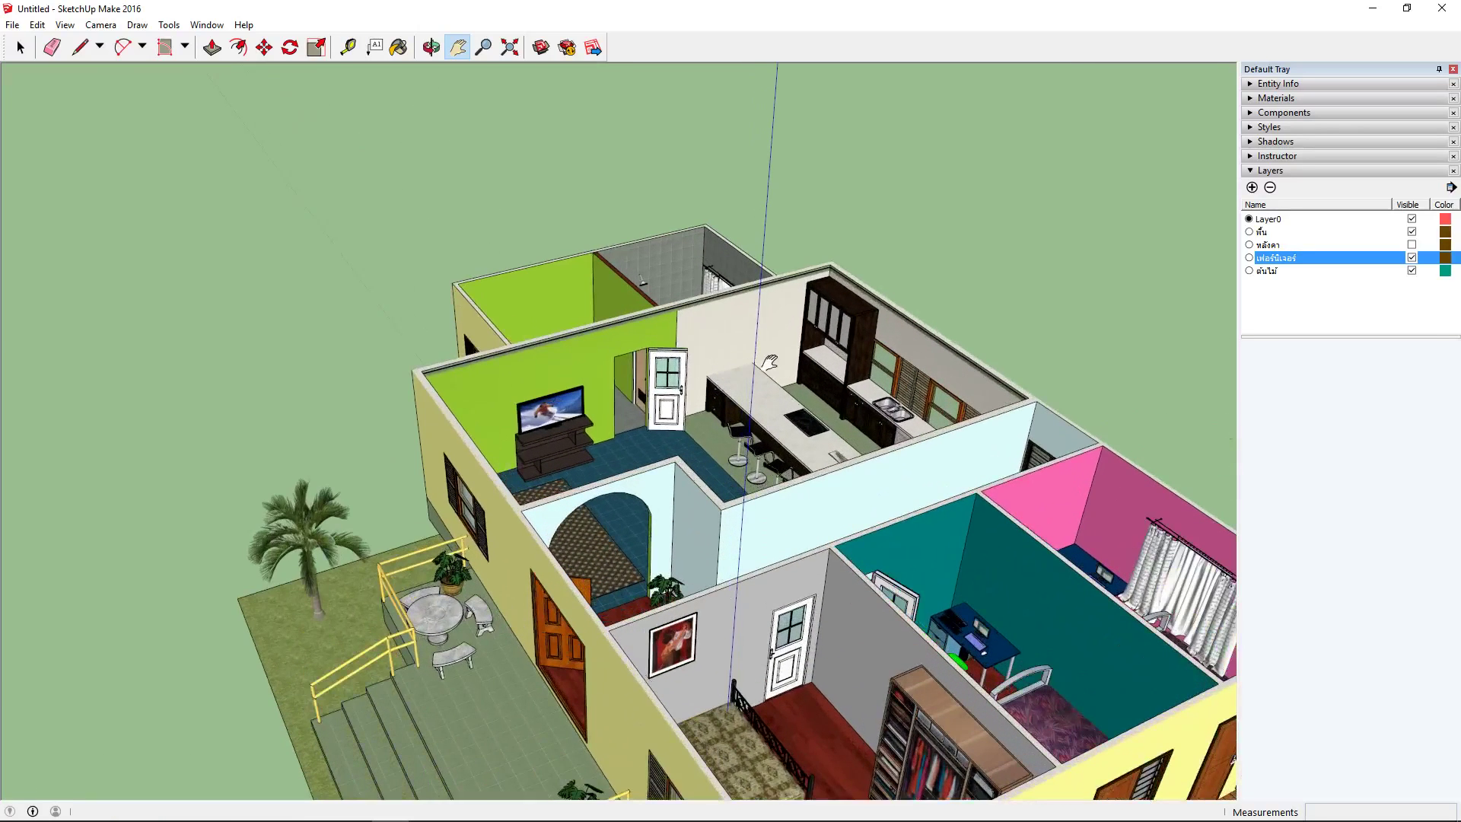
{"action": "scroll", "coordinate": [770, 362], "scroll_direction": "up", "scroll_amount": 4}
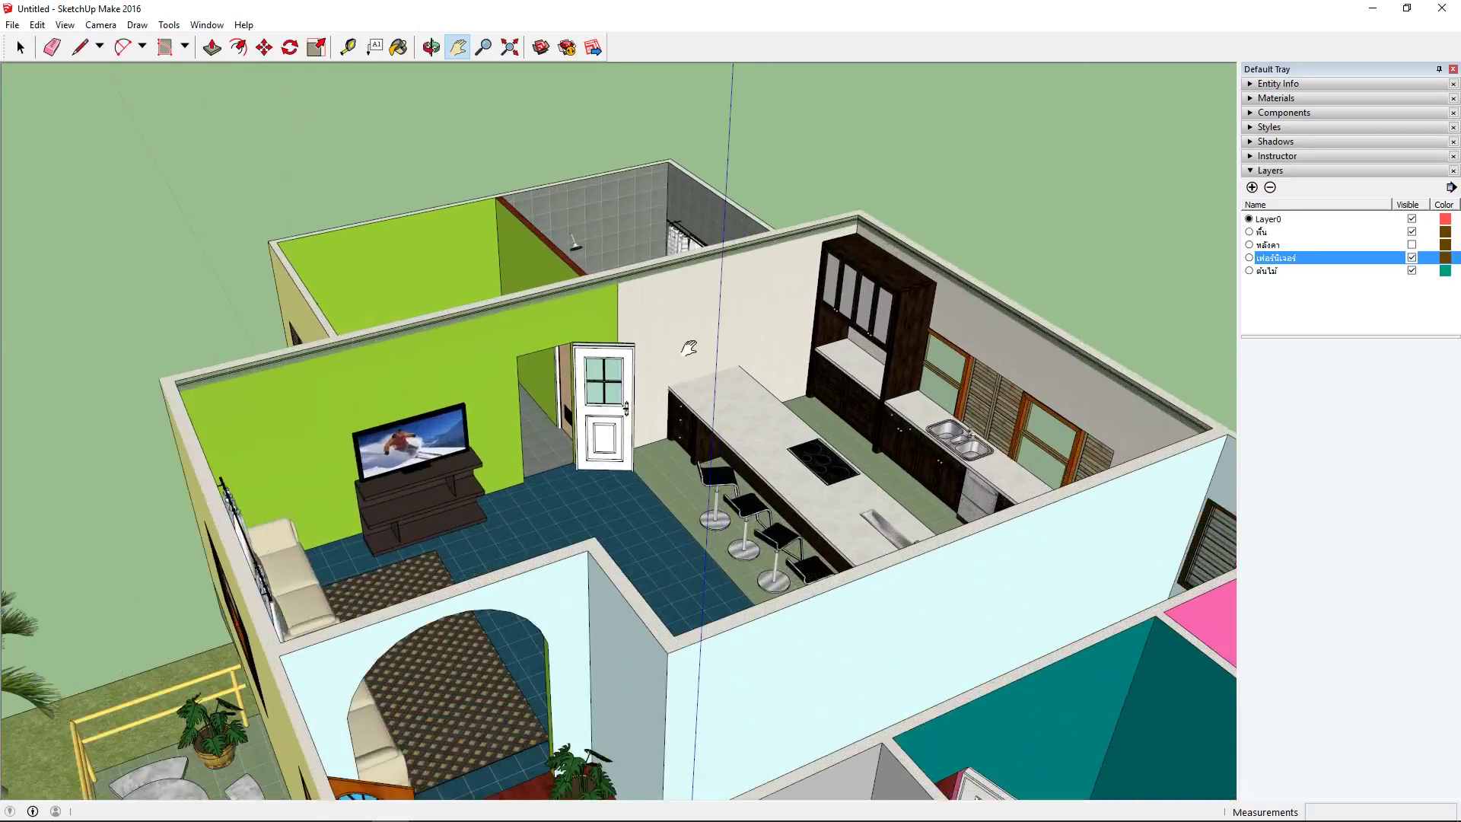
{"action": "scroll", "coordinate": [682, 370], "scroll_direction": "down", "scroll_amount": 4}
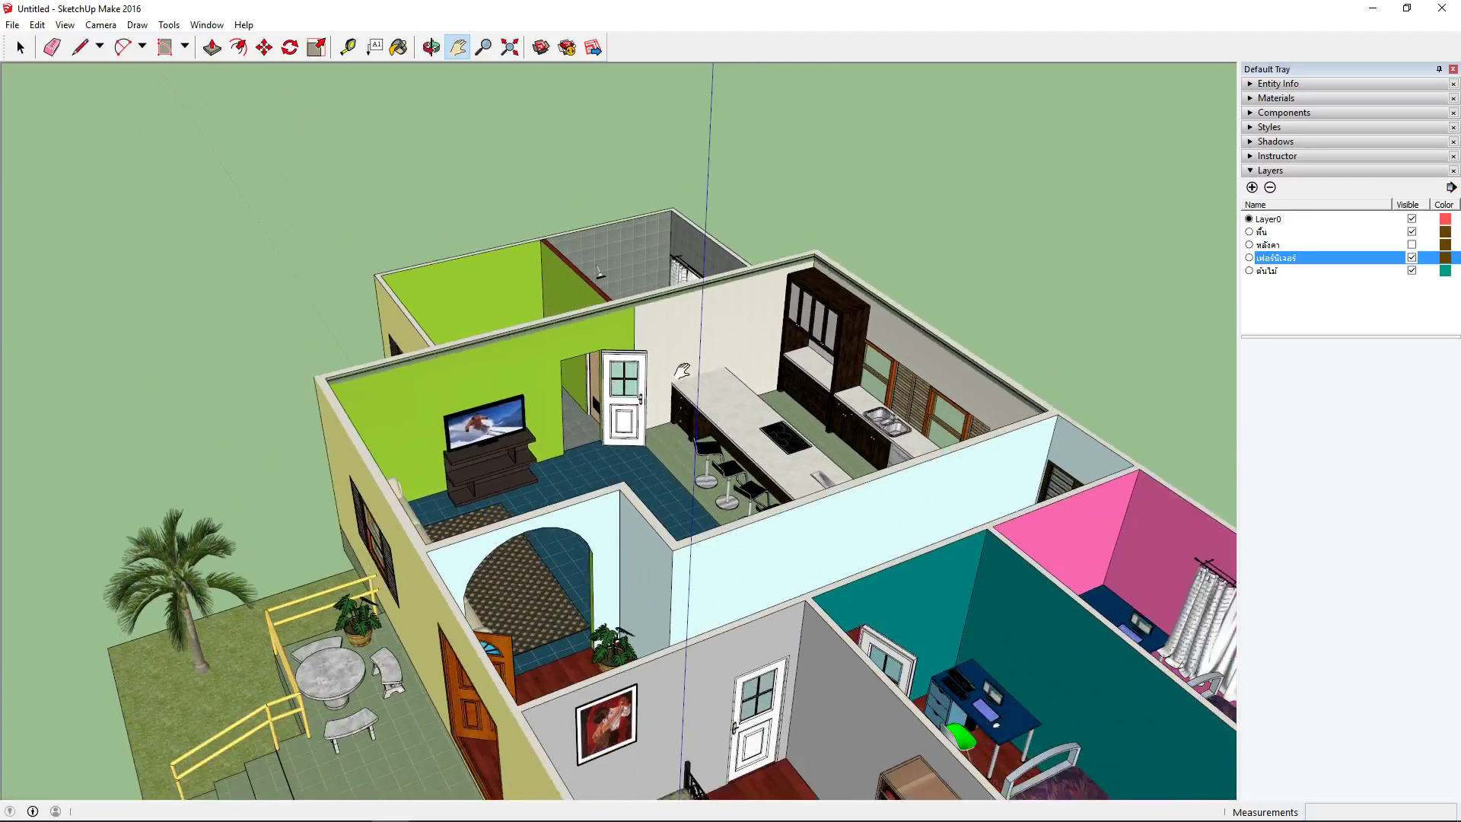
{"action": "scroll", "coordinate": [709, 616], "scroll_direction": "down", "scroll_amount": 3}
{"action": "scroll", "coordinate": [708, 544], "scroll_direction": "up", "scroll_amount": 2}
{"action": "scroll", "coordinate": [708, 544], "scroll_direction": "up", "scroll_amount": 3}
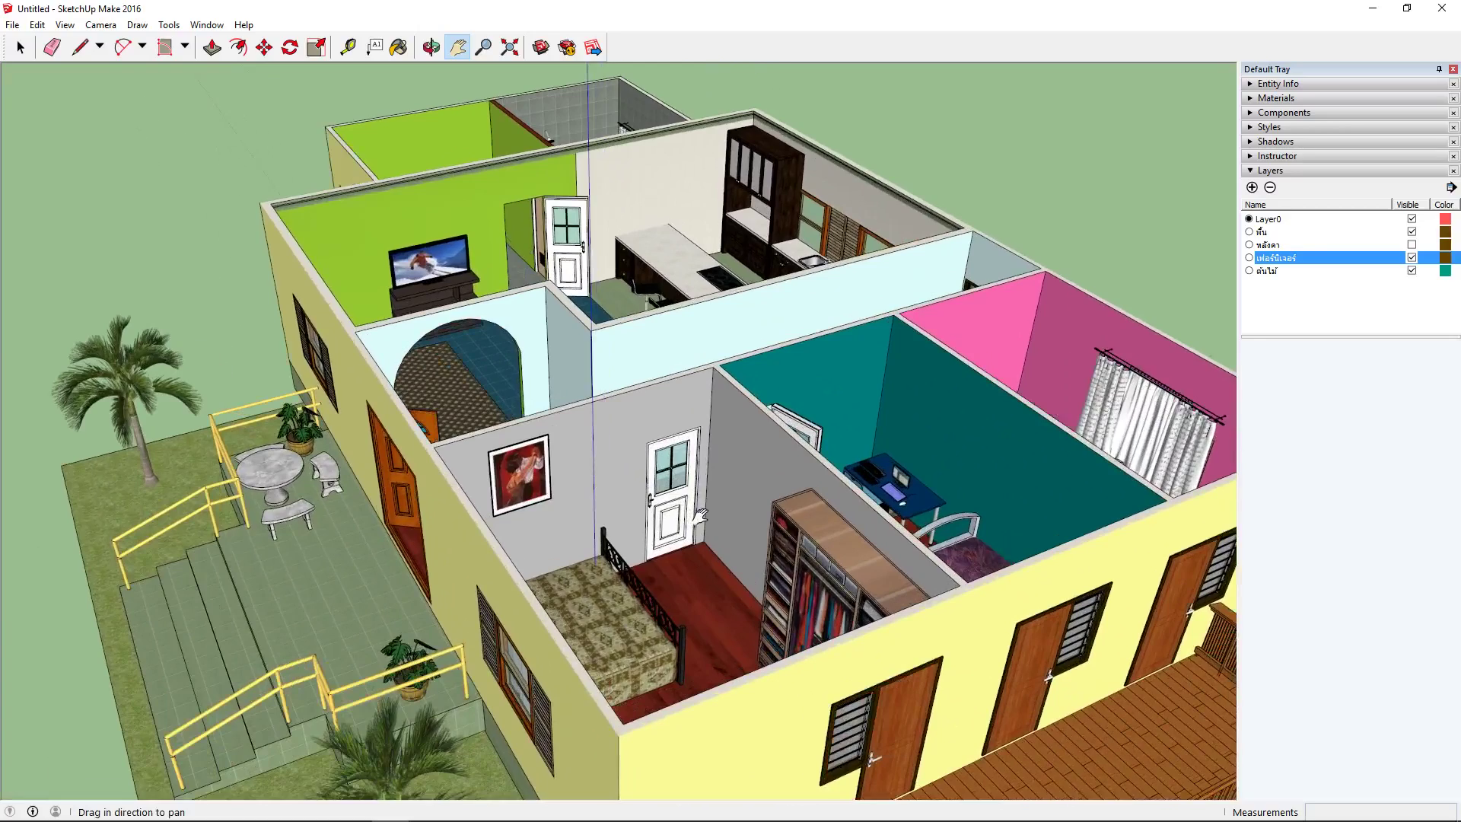
{"action": "scroll", "coordinate": [608, 345], "scroll_direction": "down", "scroll_amount": 2}
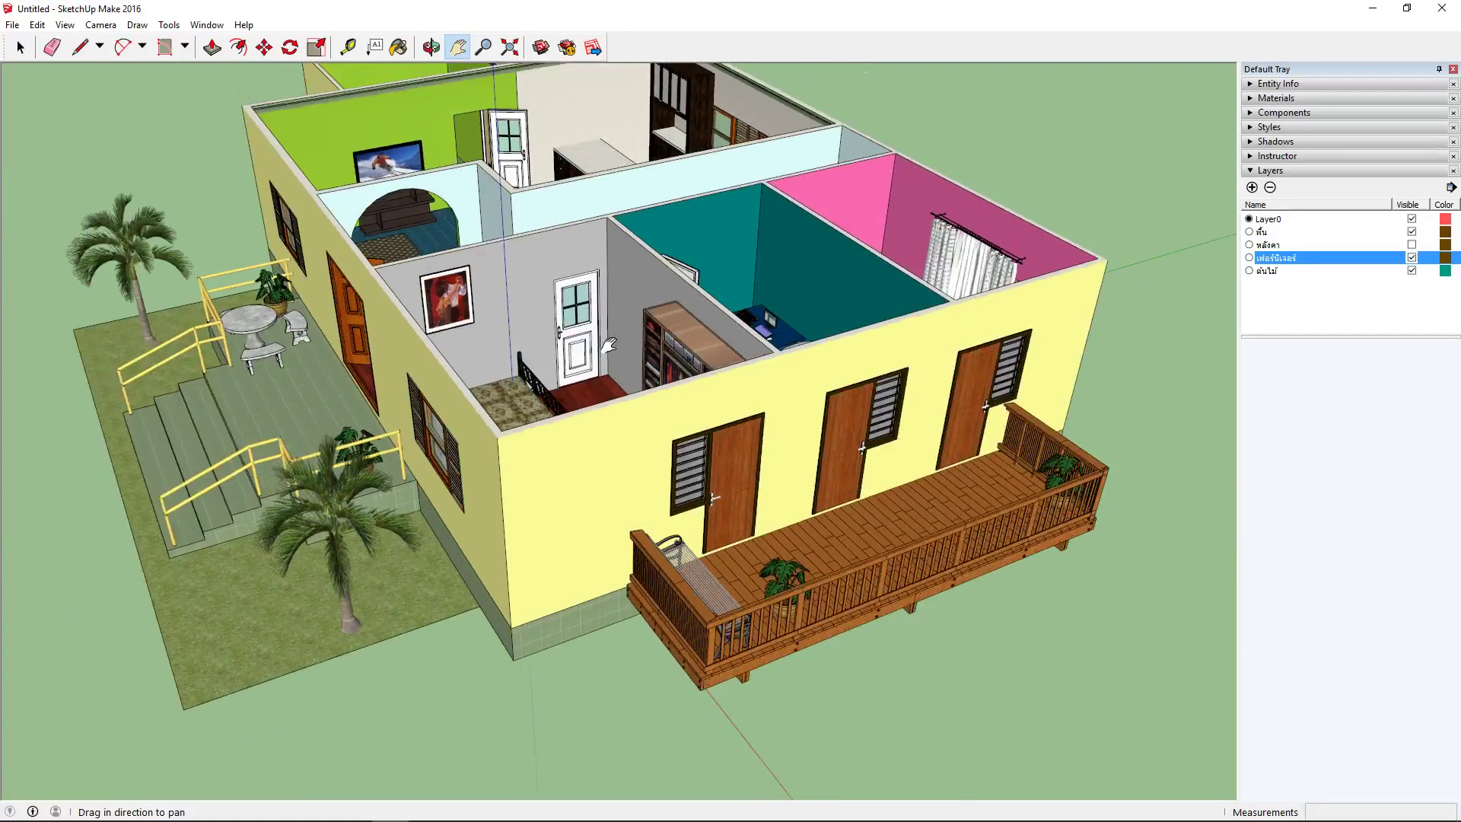
{"action": "scroll", "coordinate": [621, 313], "scroll_direction": "up", "scroll_amount": 1}
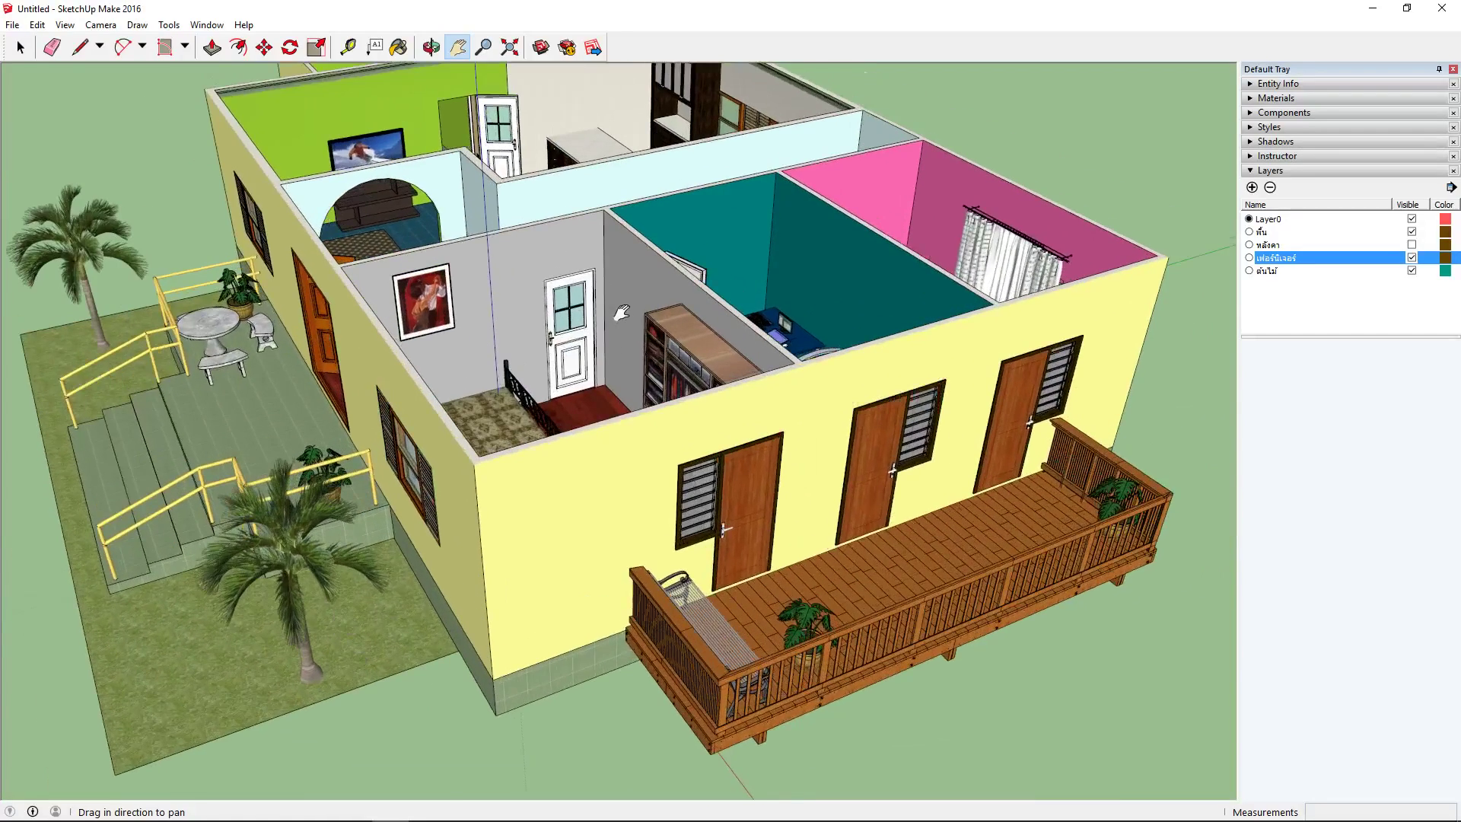
{"action": "scroll", "coordinate": [621, 312], "scroll_direction": "up", "scroll_amount": 2}
{"action": "scroll", "coordinate": [623, 315], "scroll_direction": "down", "scroll_amount": 3}
{"action": "scroll", "coordinate": [613, 381], "scroll_direction": "up", "scroll_amount": 2}
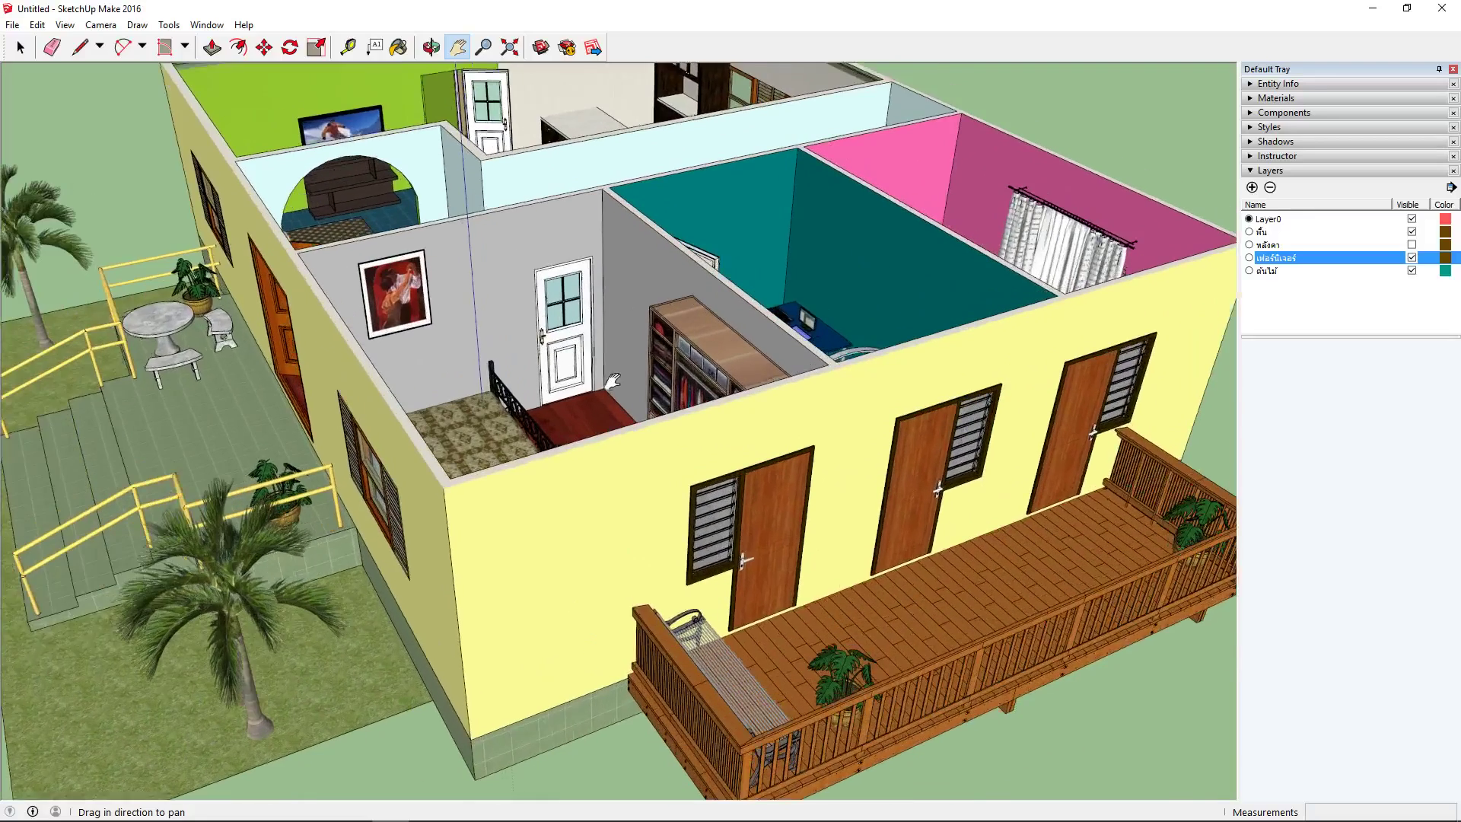
{"action": "scroll", "coordinate": [578, 411], "scroll_direction": "up", "scroll_amount": 4}
{"action": "key", "text": "space"}
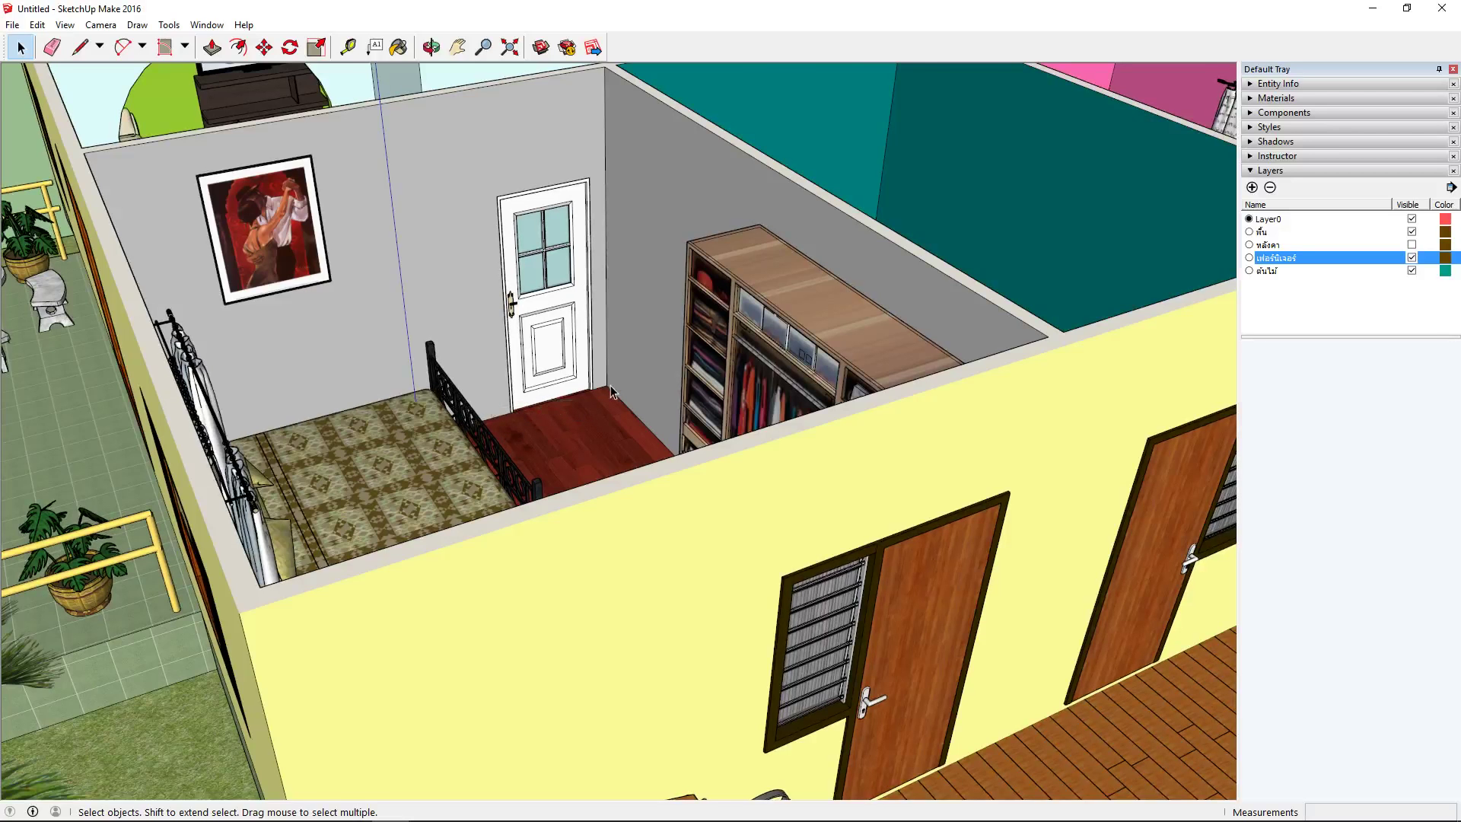
{"action": "scroll", "coordinate": [613, 390], "scroll_direction": "down", "scroll_amount": 5}
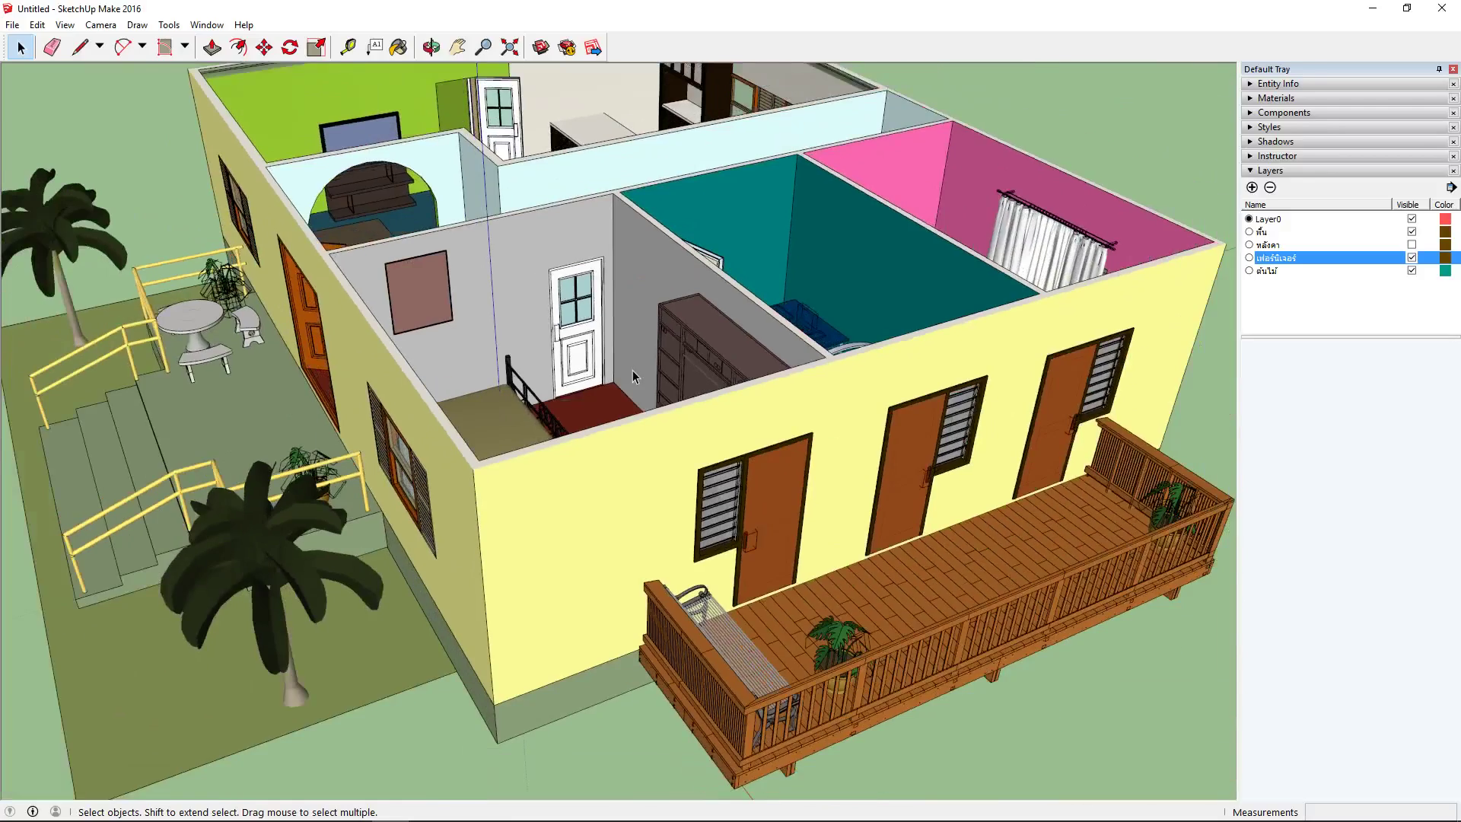
{"action": "scroll", "coordinate": [636, 368], "scroll_direction": "up", "scroll_amount": 8}
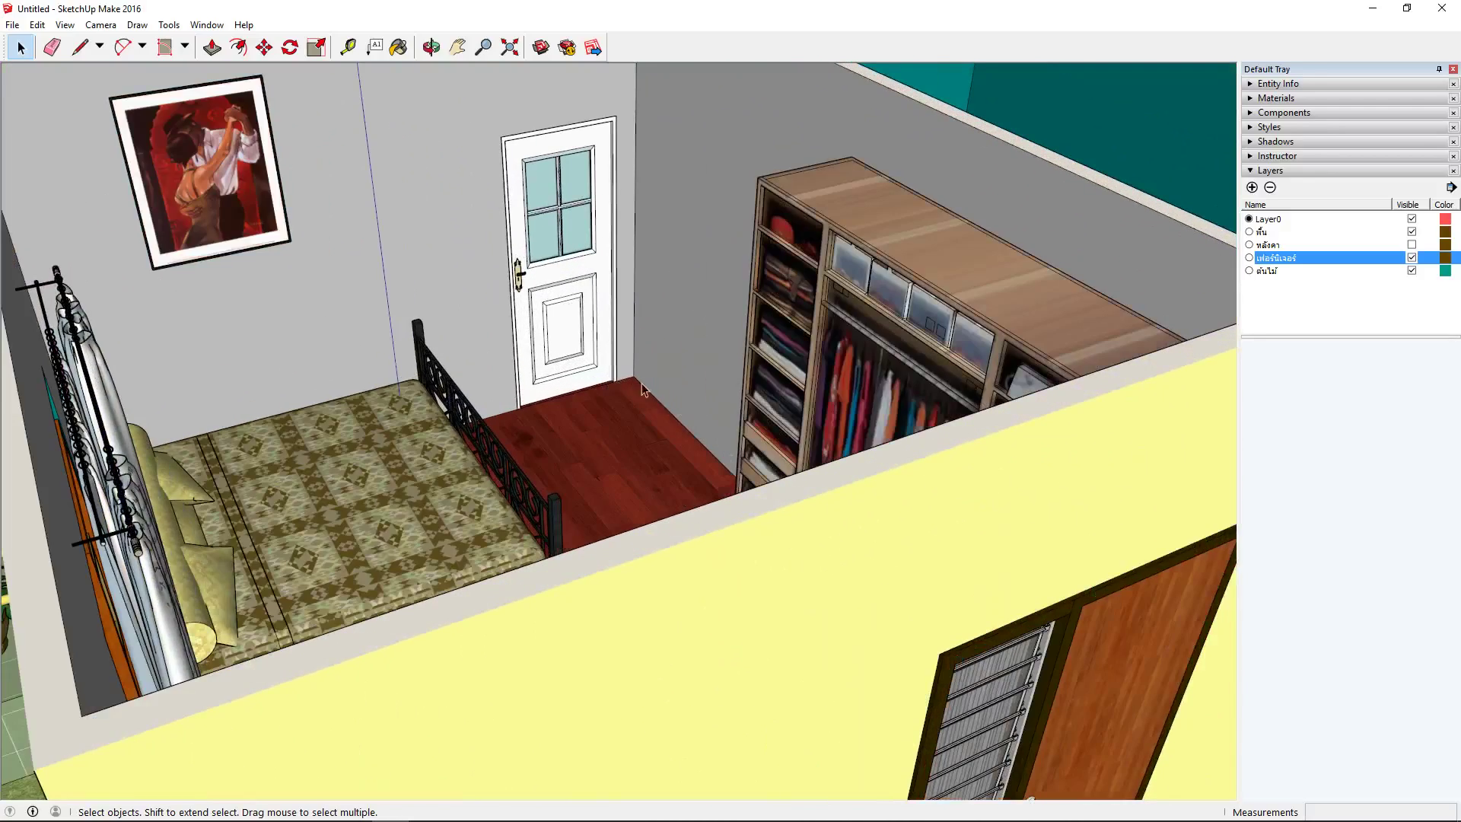
{"action": "scroll", "coordinate": [629, 376], "scroll_direction": "down", "scroll_amount": 2}
{"action": "scroll", "coordinate": [715, 380], "scroll_direction": "down", "scroll_amount": 5}
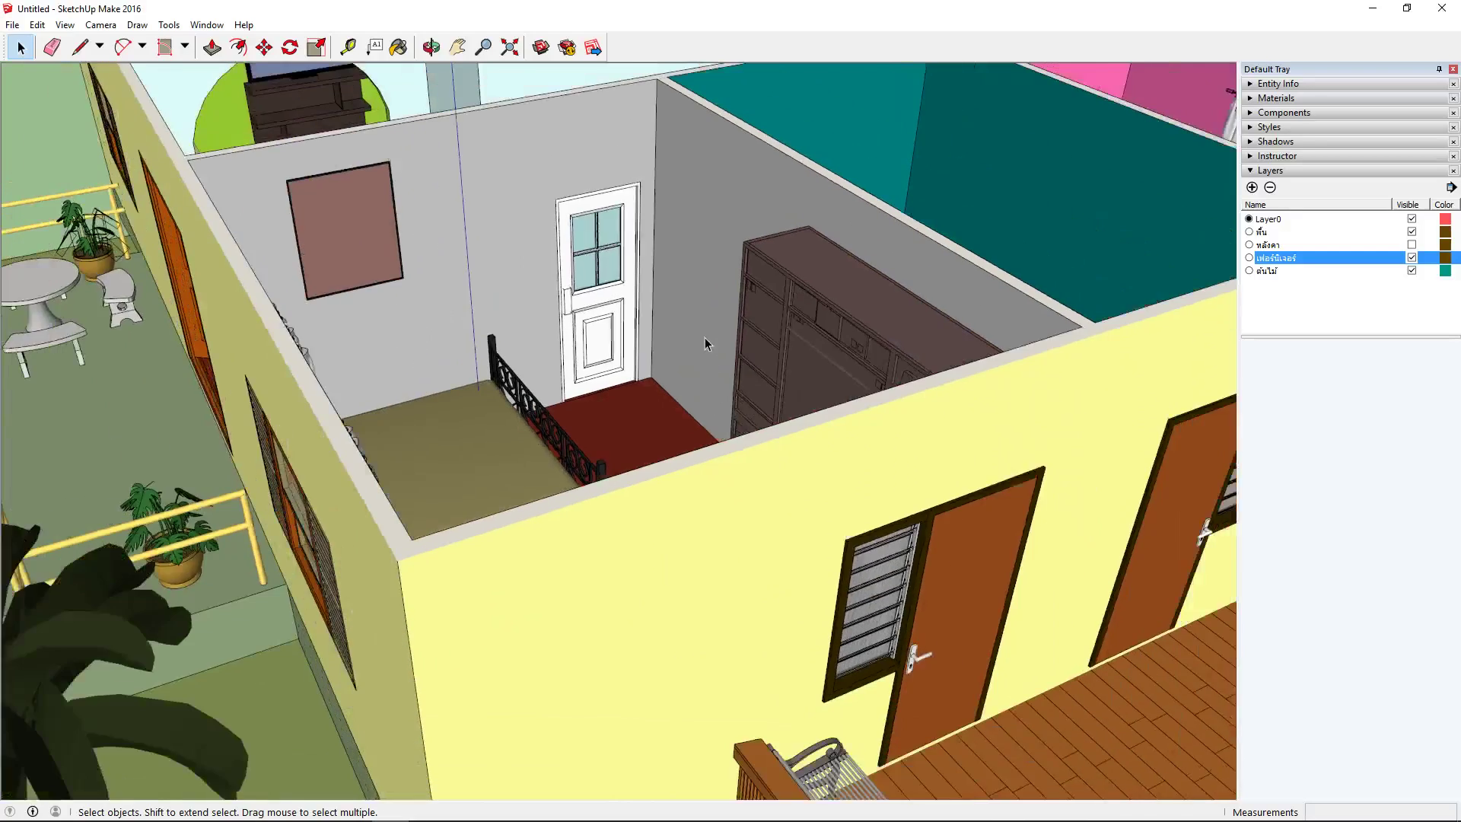
{"action": "scroll", "coordinate": [709, 326], "scroll_direction": "down", "scroll_amount": 4}
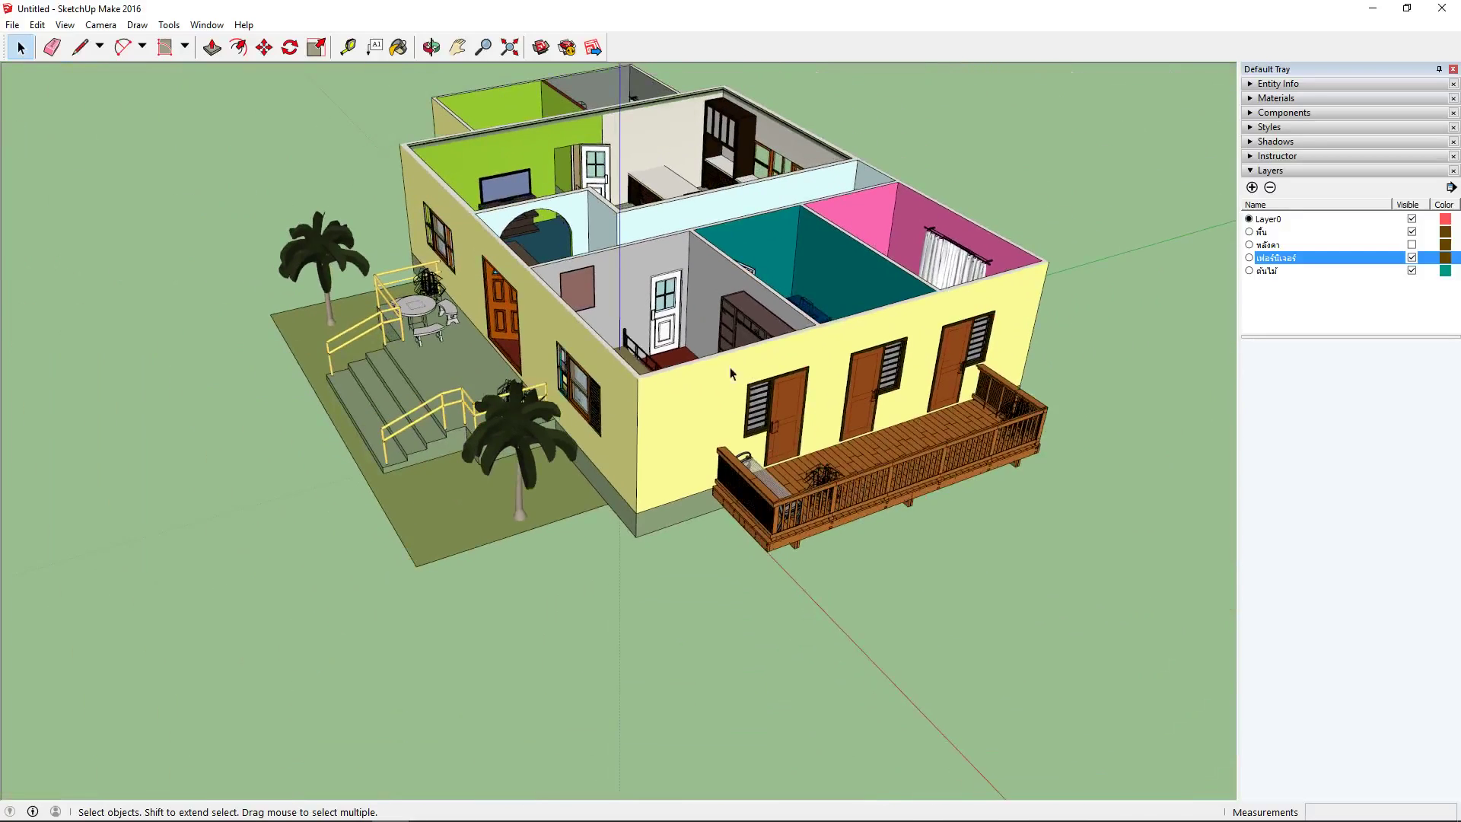
{"action": "scroll", "coordinate": [700, 349], "scroll_direction": "up", "scroll_amount": 2}
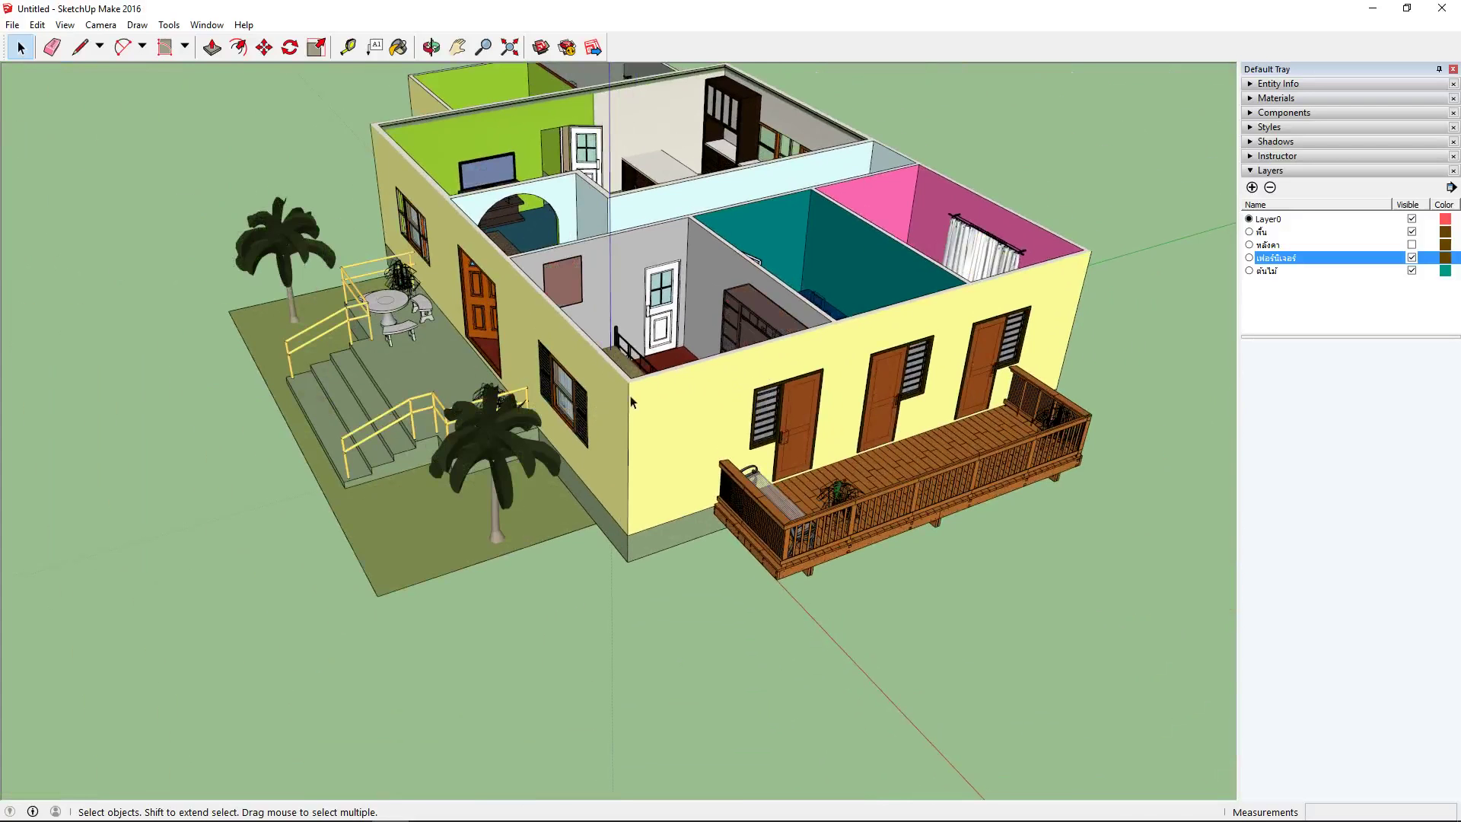
{"action": "scroll", "coordinate": [635, 387], "scroll_direction": "up", "scroll_amount": 1}
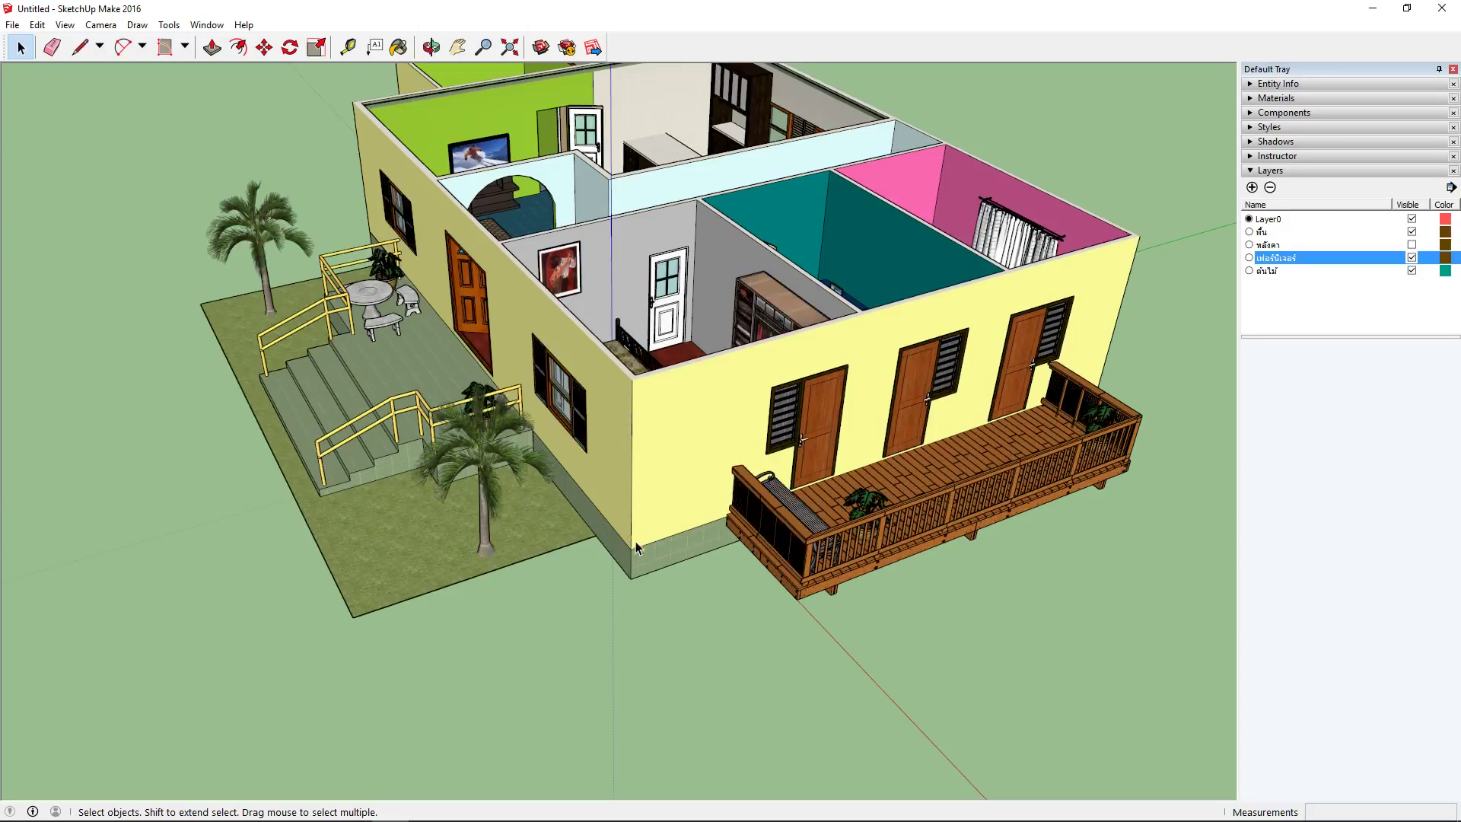
{"action": "scroll", "coordinate": [674, 331], "scroll_direction": "up", "scroll_amount": 5}
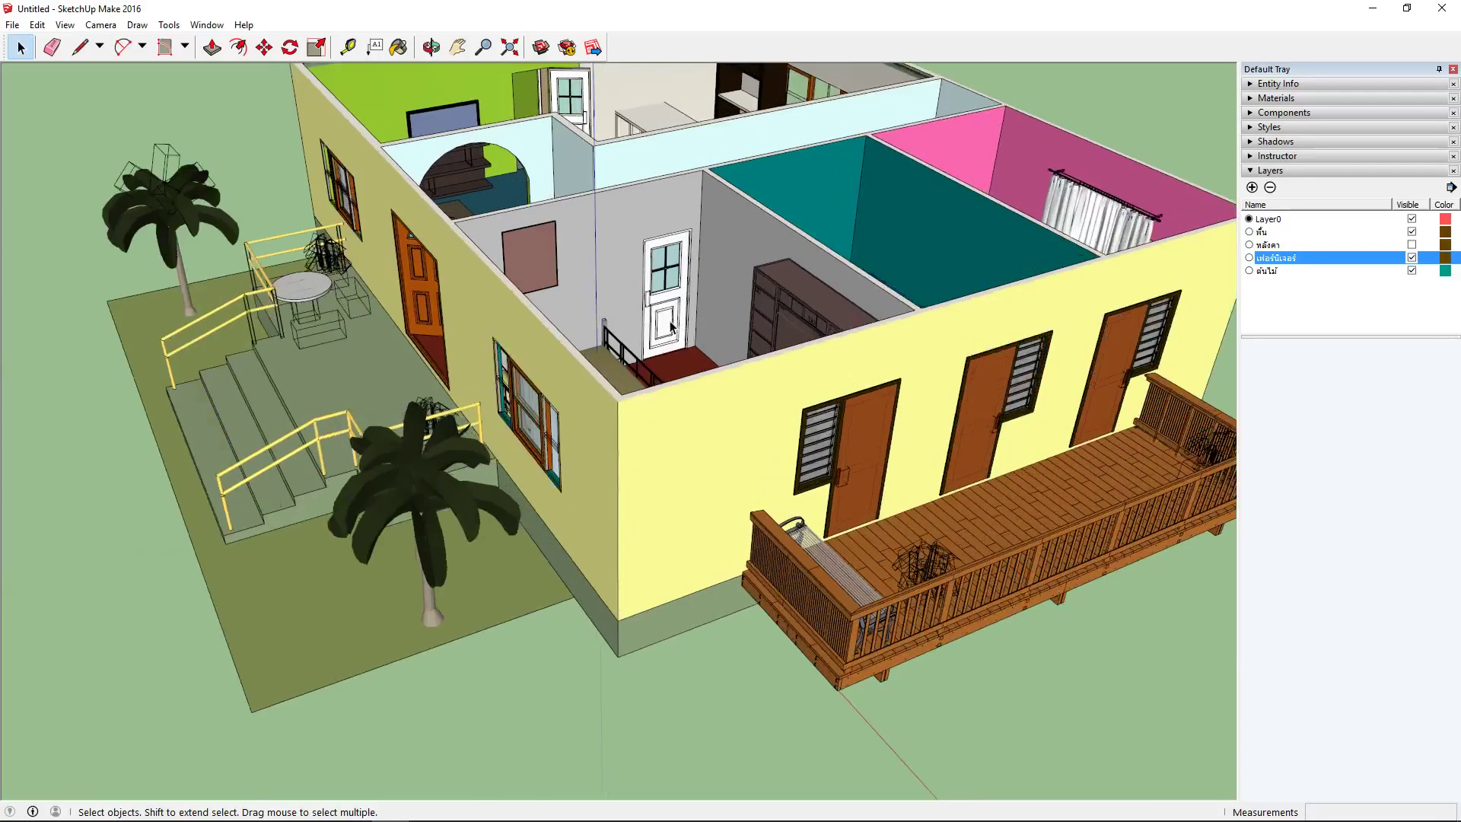
{"action": "scroll", "coordinate": [675, 390], "scroll_direction": "down", "scroll_amount": 10}
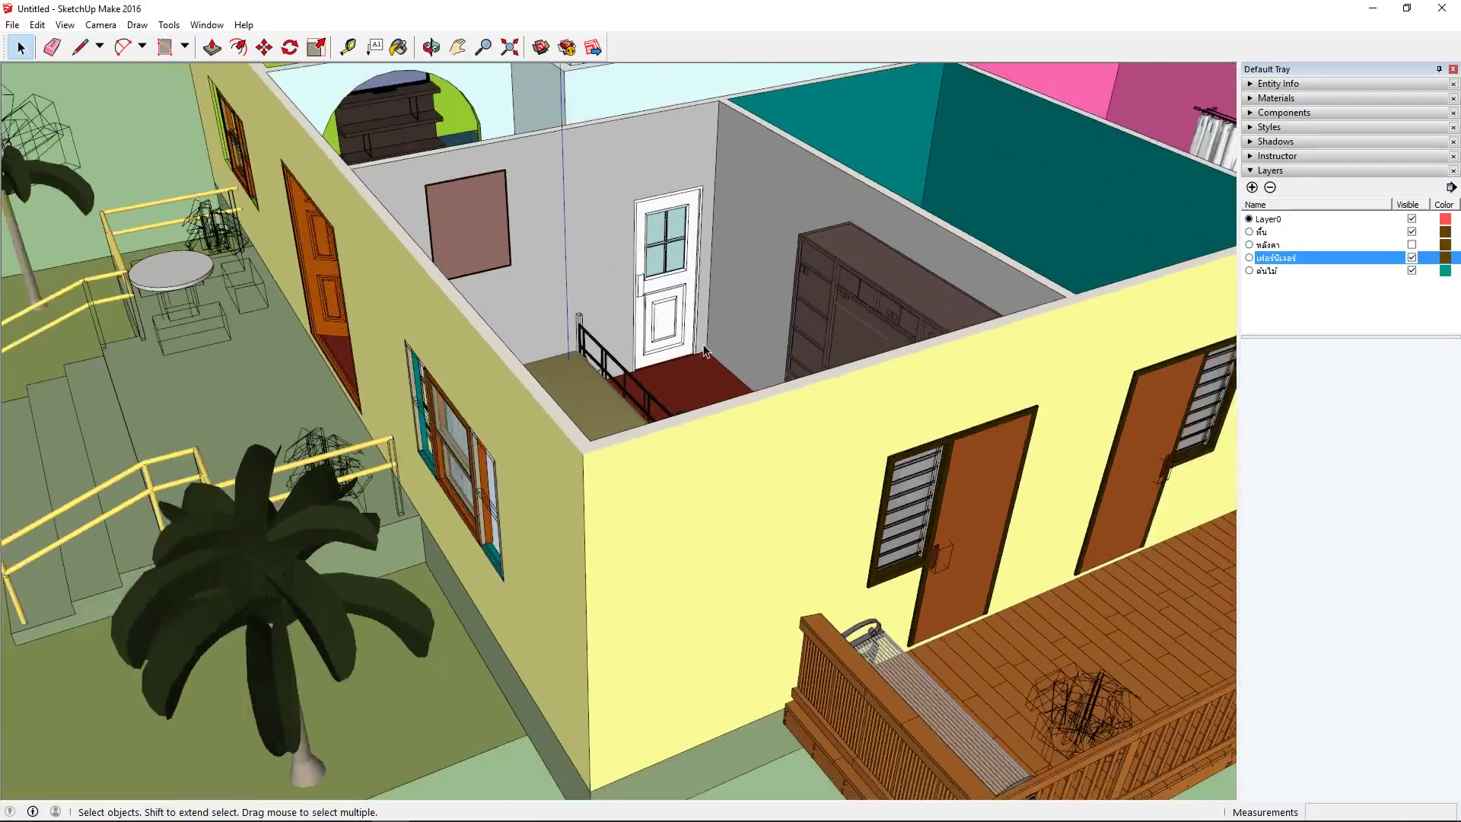
{"action": "scroll", "coordinate": [723, 318], "scroll_direction": "up", "scroll_amount": 5}
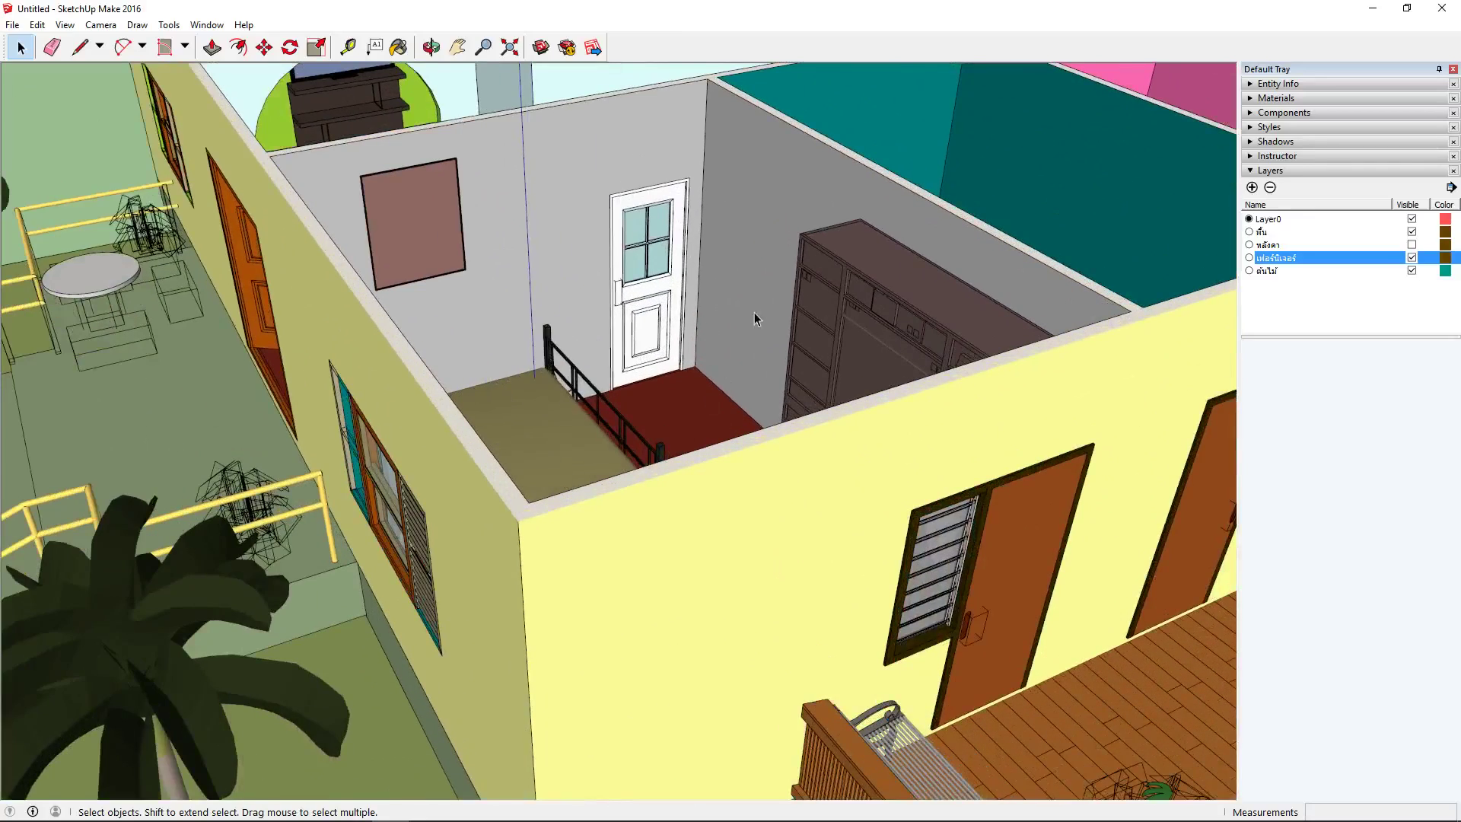
{"action": "scroll", "coordinate": [769, 290], "scroll_direction": "down", "scroll_amount": 6}
{"action": "scroll", "coordinate": [361, 589], "scroll_direction": "up", "scroll_amount": 4}
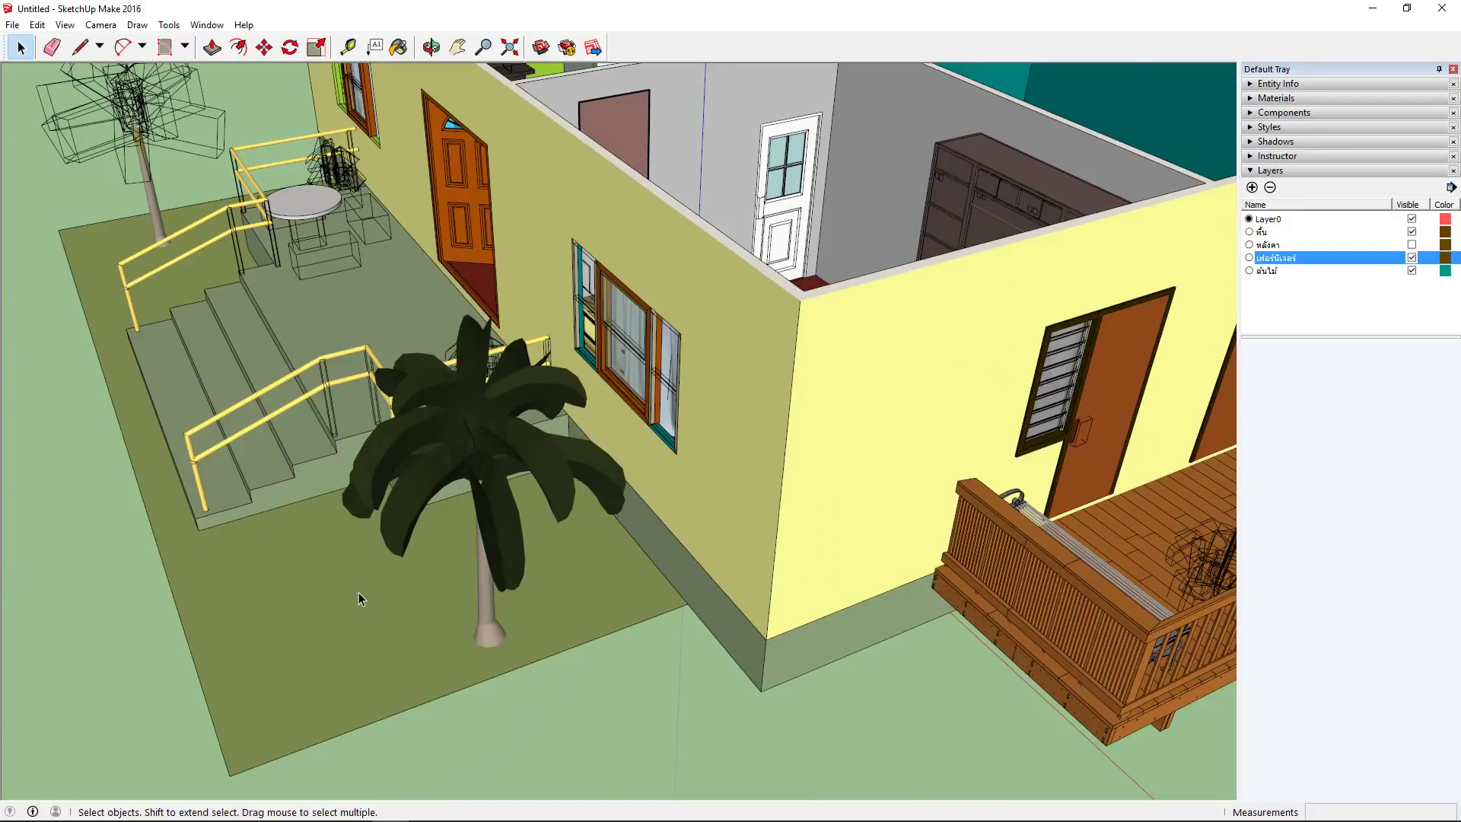
{"action": "scroll", "coordinate": [358, 592], "scroll_direction": "down", "scroll_amount": 5}
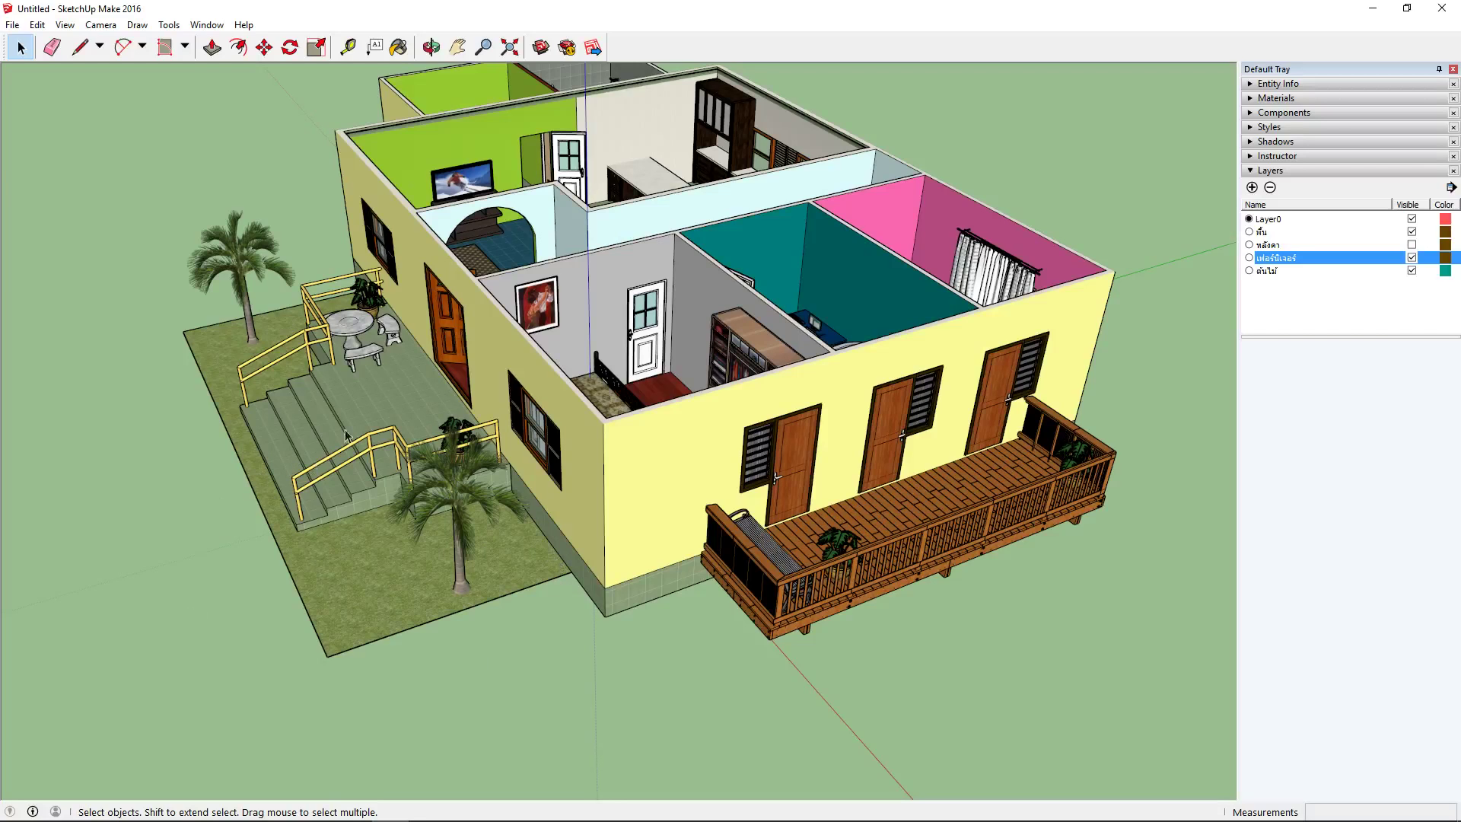
Tape-measure the tiled terrace wall beside the stairs from bottom corner to edge: 0.61 m
{"action": "scroll", "coordinate": [508, 473], "scroll_direction": "up", "scroll_amount": 5}
{"action": "middle_click_drag", "start_coordinate": [509, 473], "coordinate": [358, 673]}
{"action": "scroll", "coordinate": [515, 454], "scroll_direction": "down", "scroll_amount": 5}
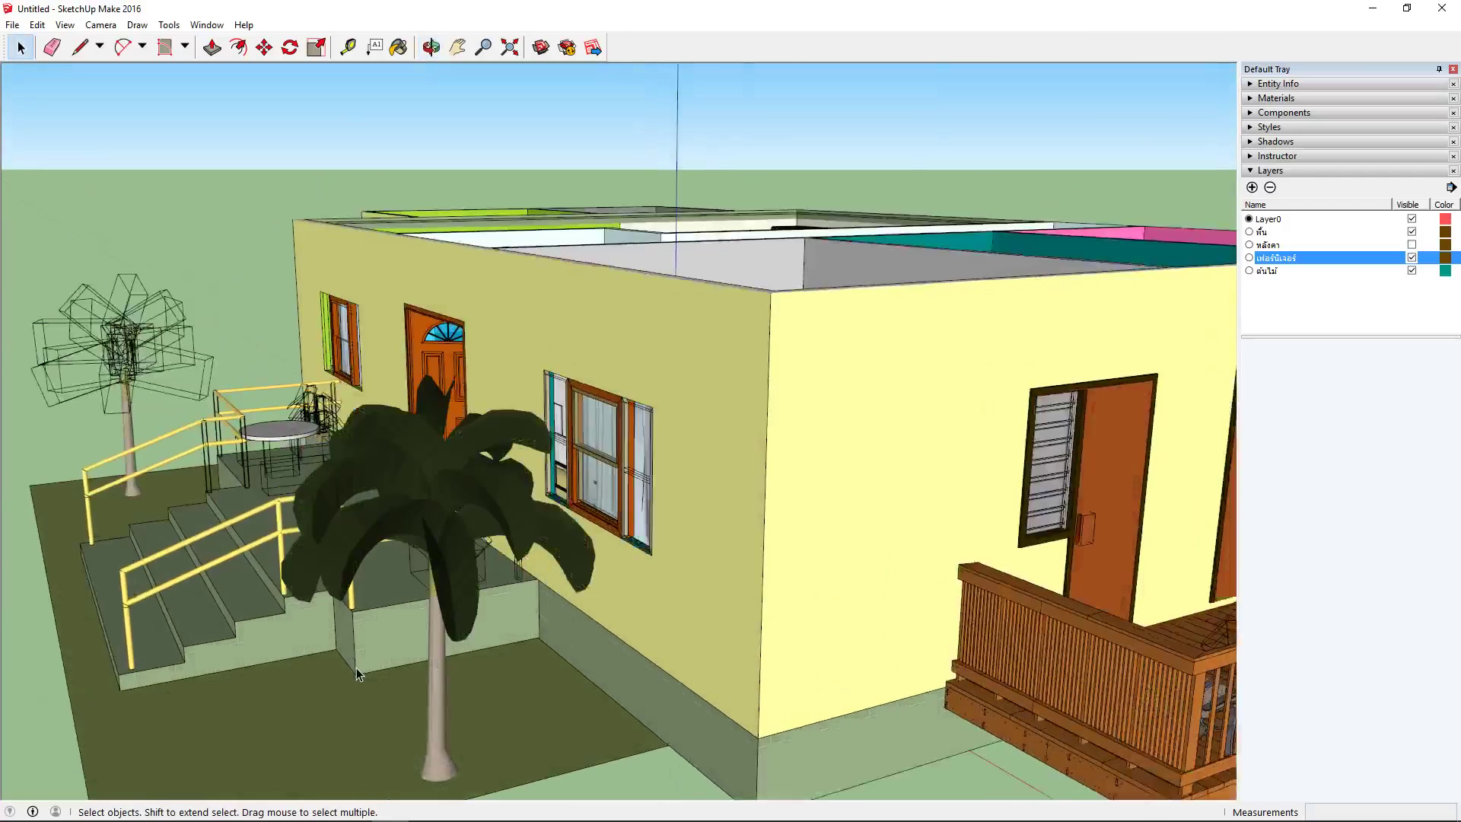
{"action": "scroll", "coordinate": [358, 673], "scroll_direction": "up", "scroll_amount": 2}
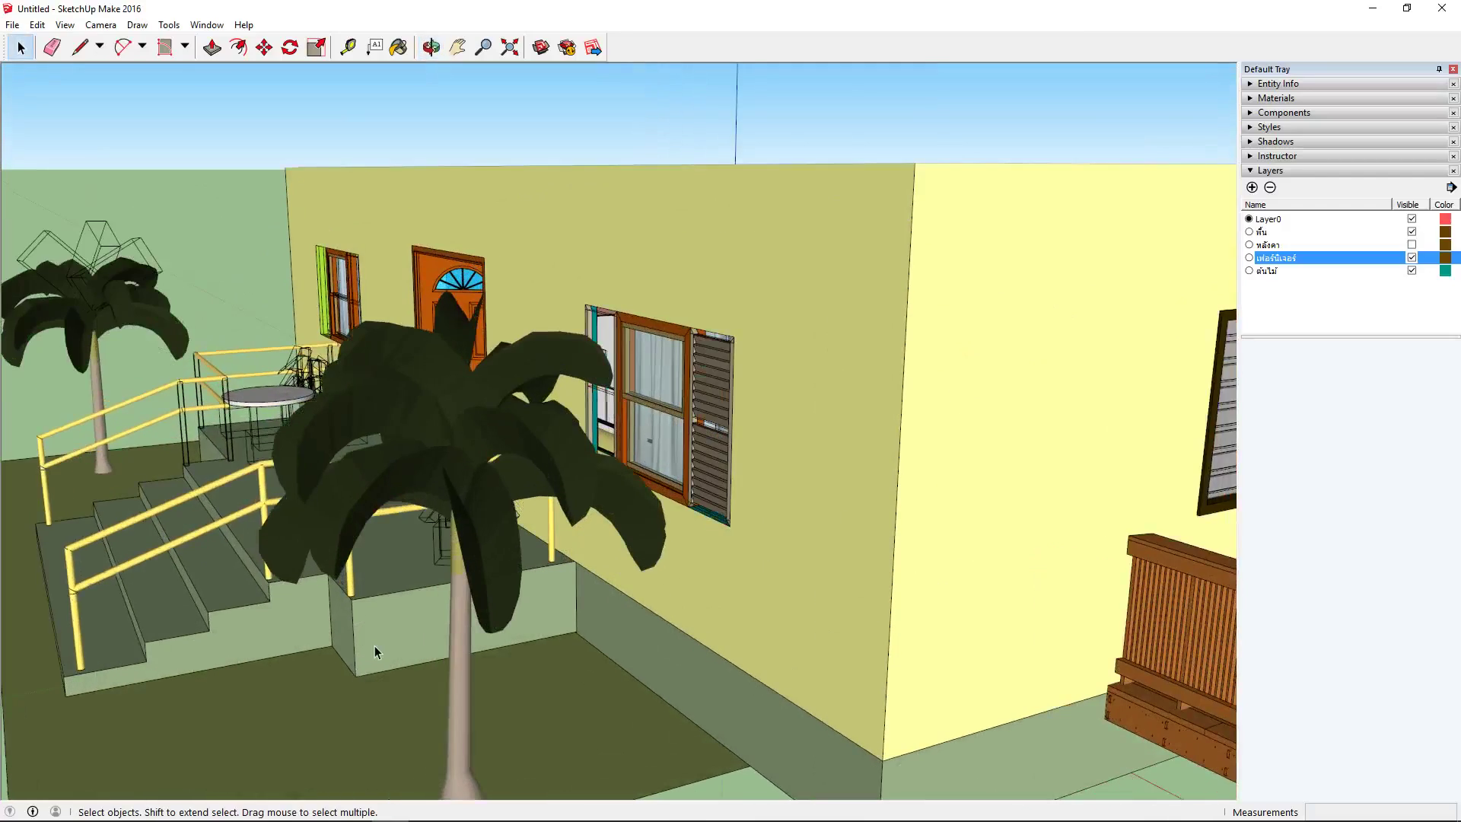
{"action": "key", "text": "t"}
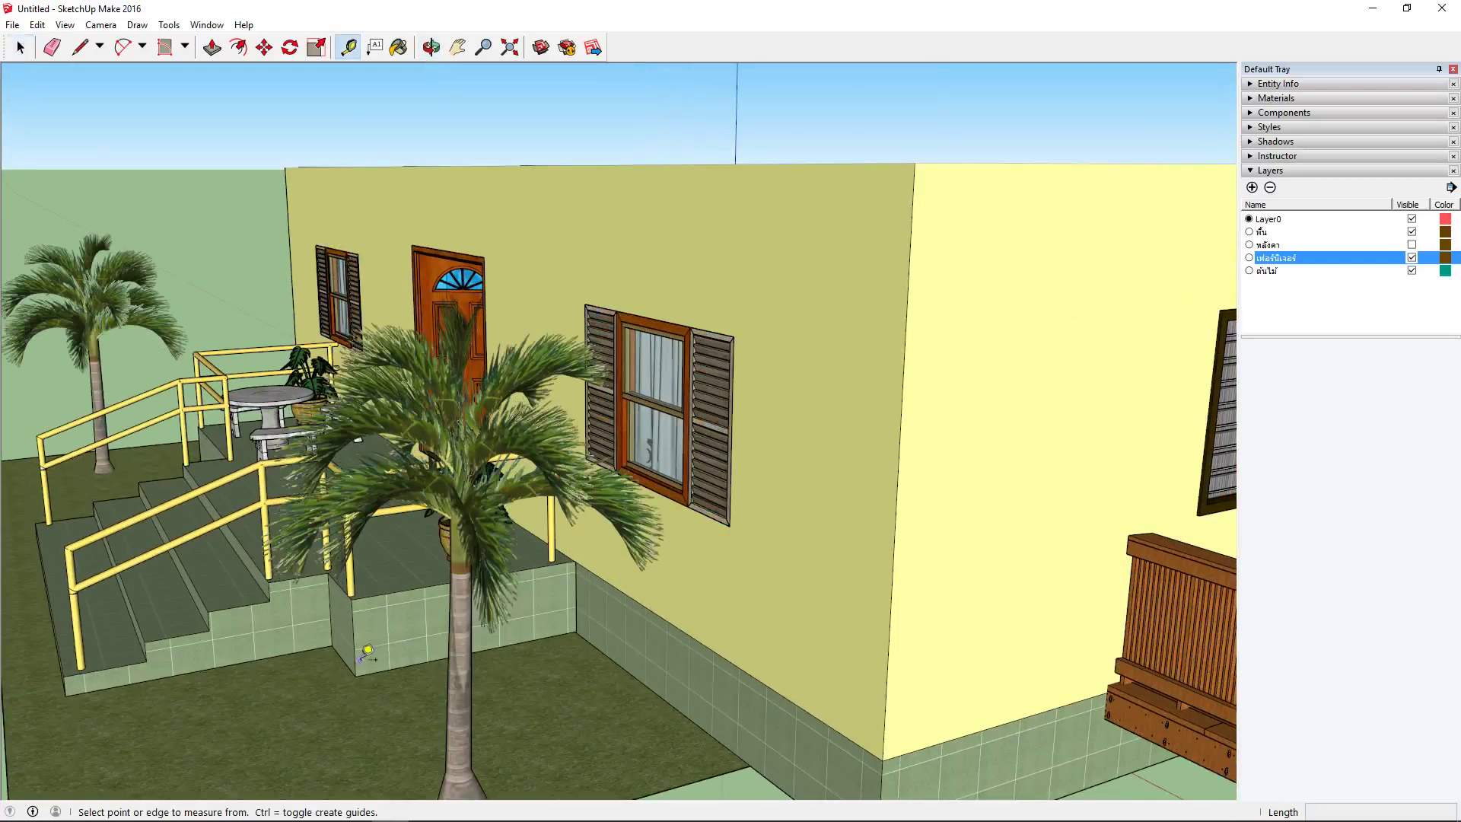
{"action": "left_click", "coordinate": [355, 676]}
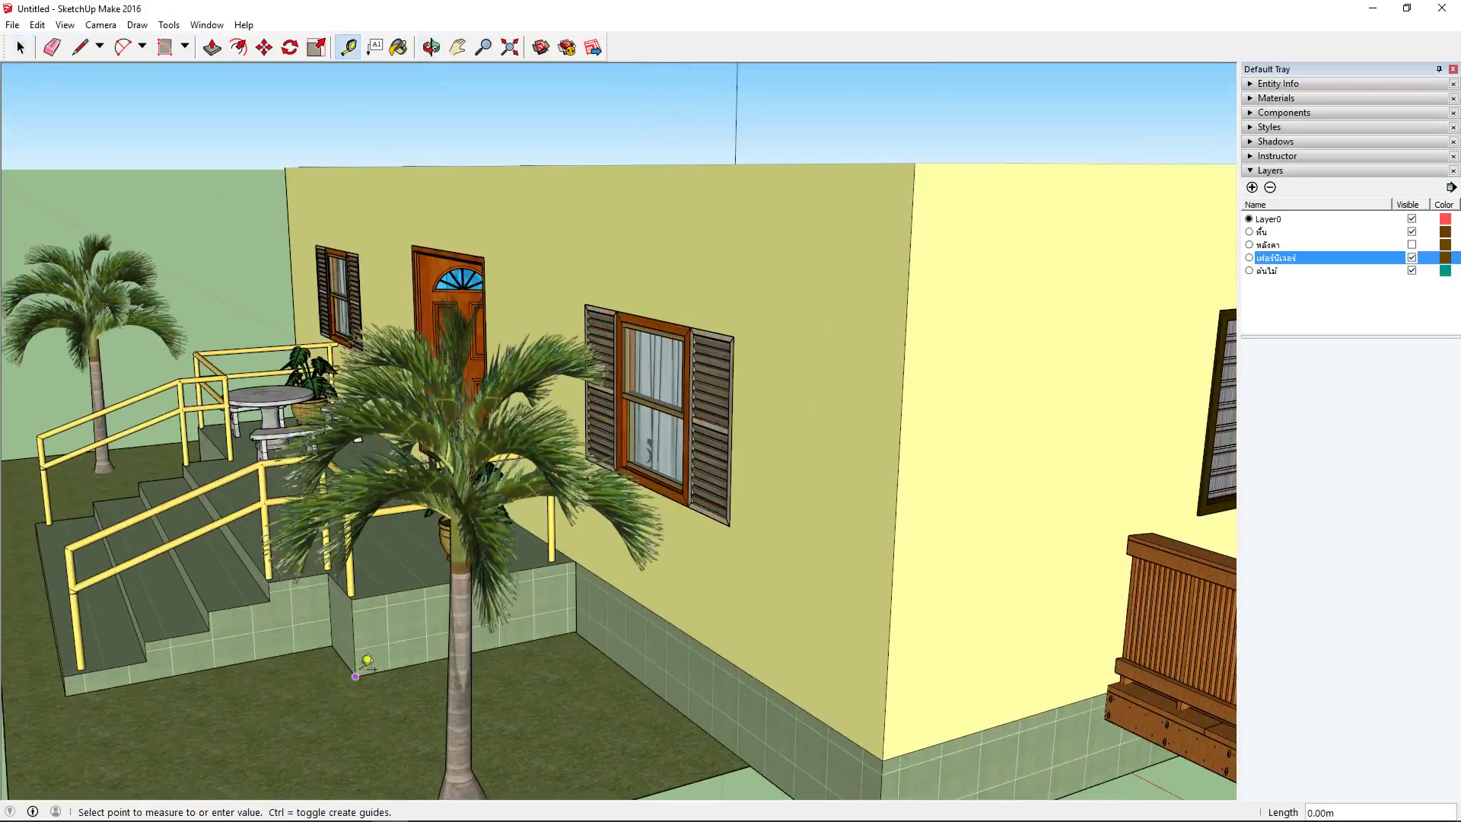
{"action": "left_click", "coordinate": [361, 593]}
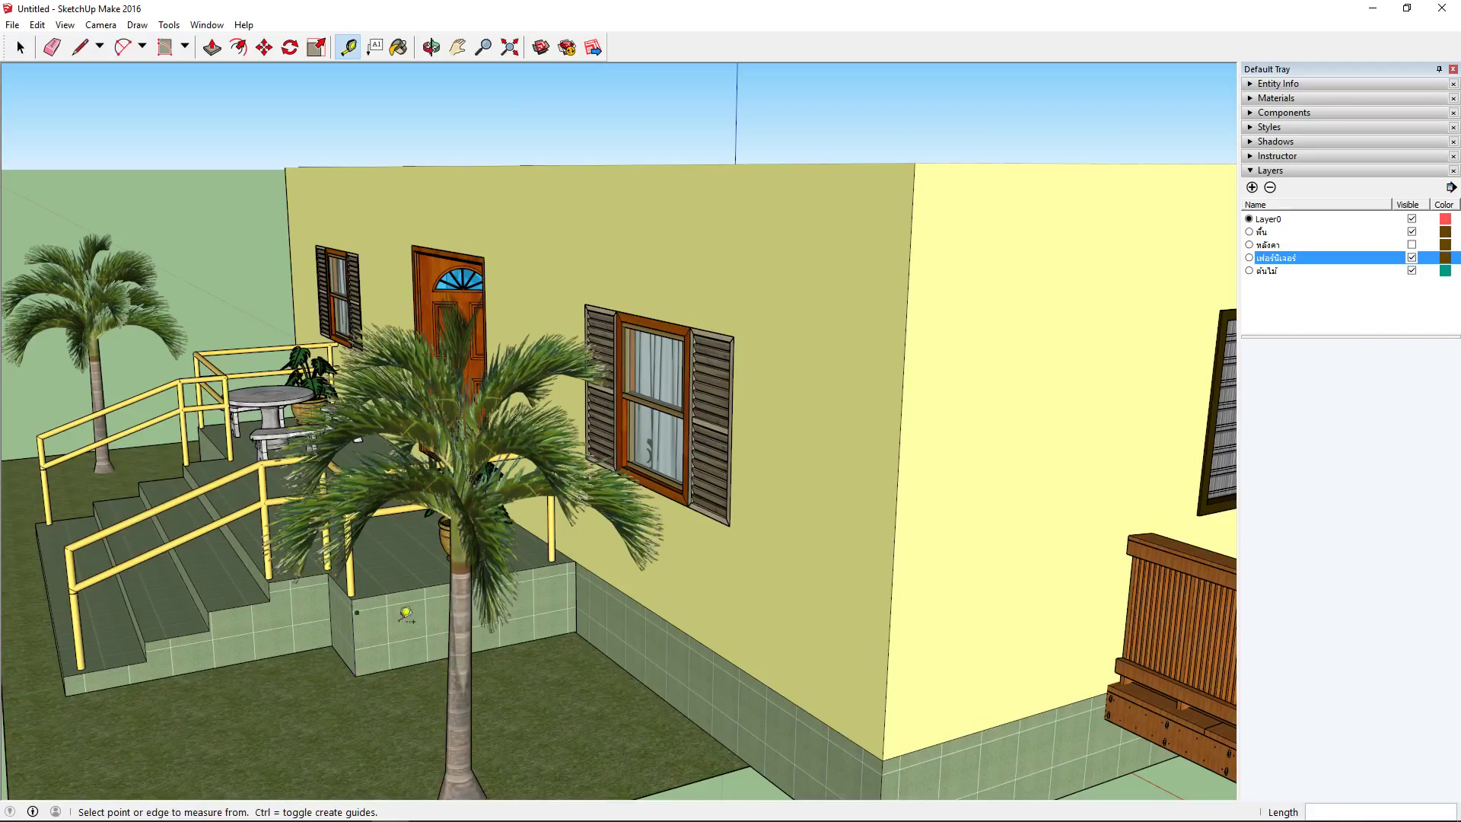
{"action": "middle_click_drag", "start_coordinate": [403, 614], "coordinate": [439, 580]}
{"action": "scroll", "coordinate": [370, 631], "scroll_direction": "down", "scroll_amount": 3}
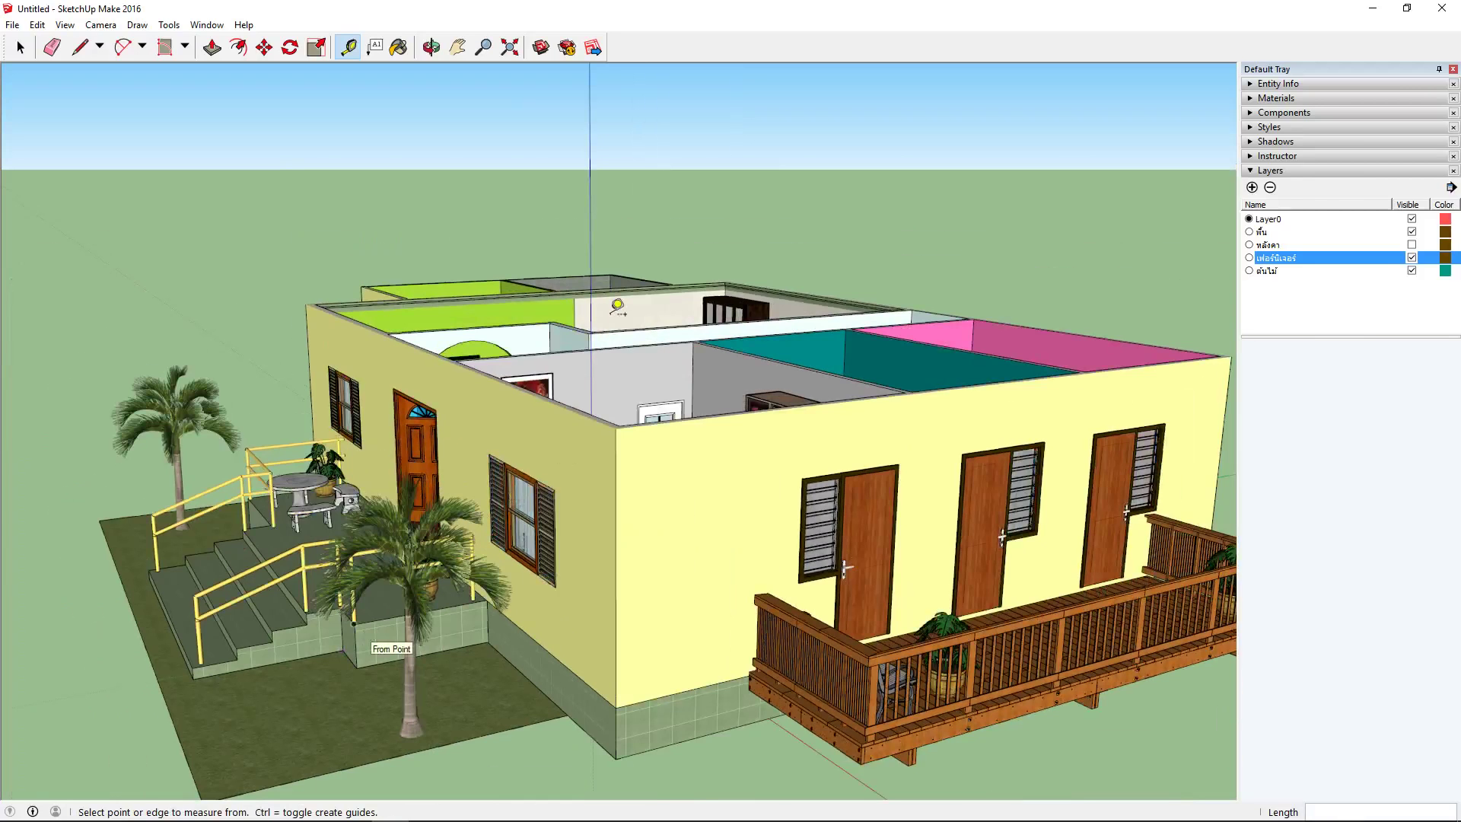
Zoom and orbit into the house for a higher view of the rooms
{"action": "scroll", "coordinate": [617, 307], "scroll_direction": "up", "scroll_amount": 5}
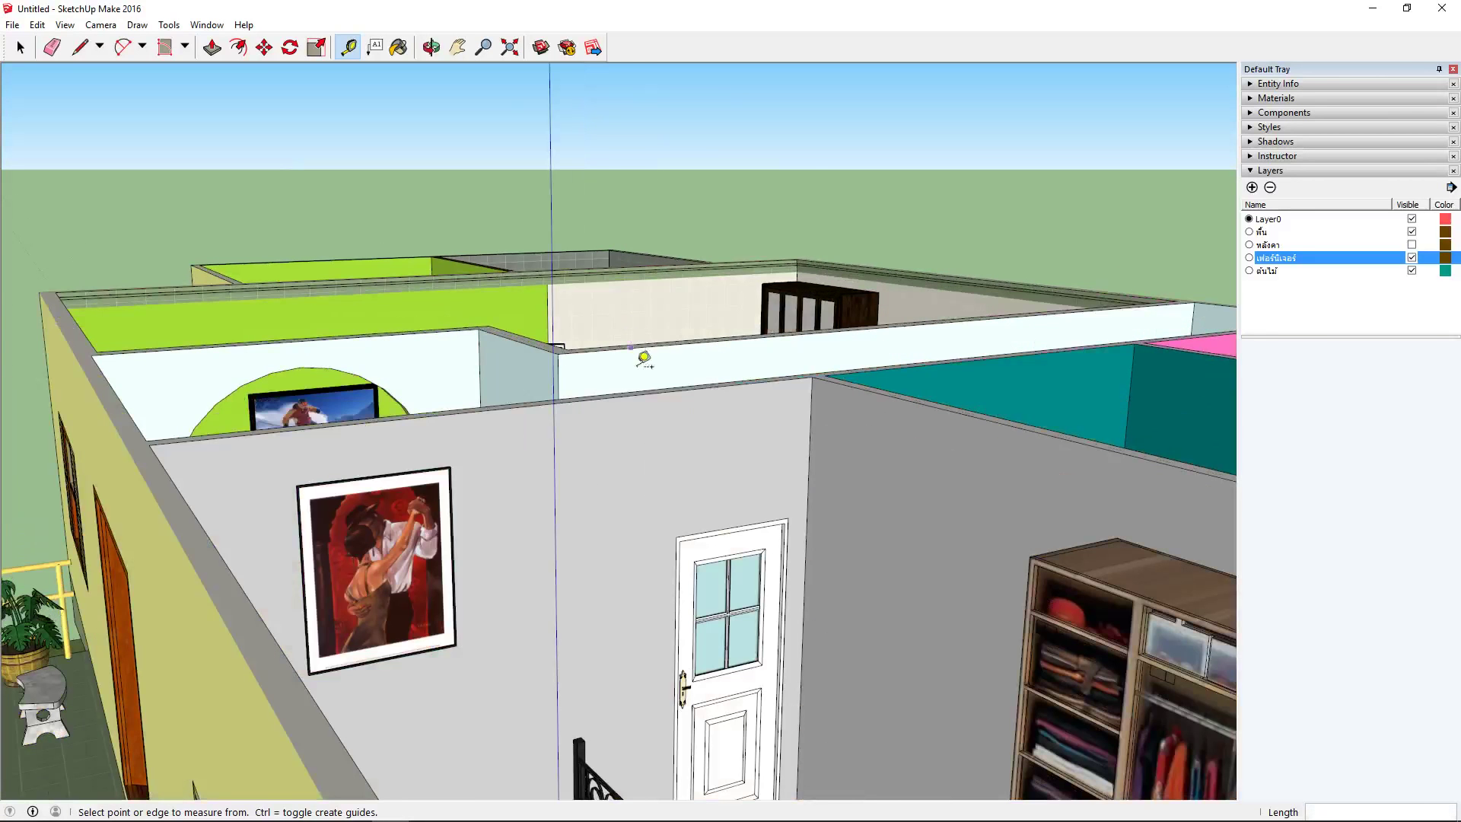
{"action": "scroll", "coordinate": [653, 362], "scroll_direction": "up", "scroll_amount": 2}
{"action": "scroll", "coordinate": [665, 366], "scroll_direction": "down", "scroll_amount": 2}
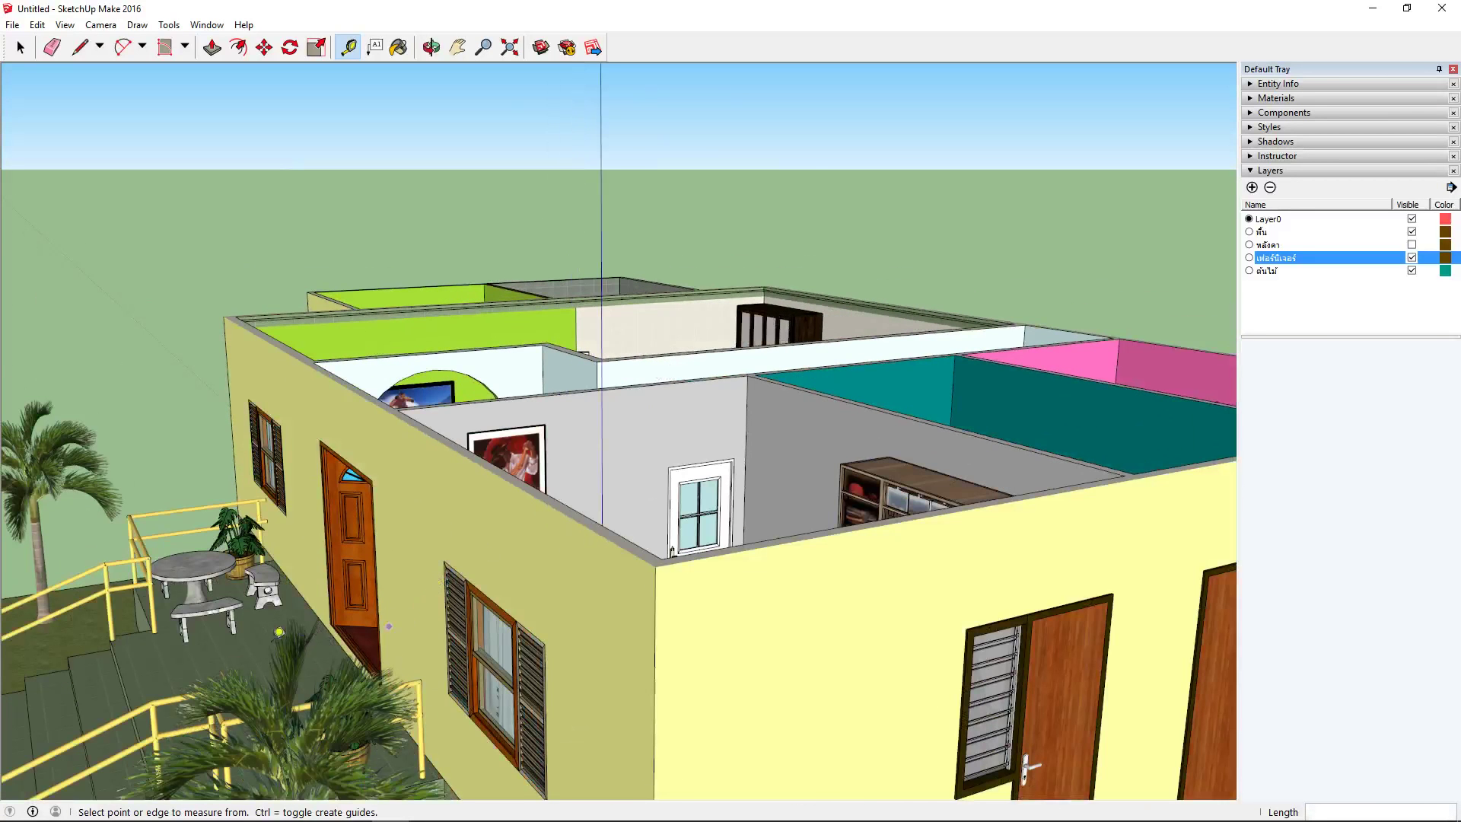
{"action": "scroll", "coordinate": [205, 626], "scroll_direction": "up", "scroll_amount": 2}
{"action": "scroll", "coordinate": [259, 622], "scroll_direction": "down", "scroll_amount": 3}
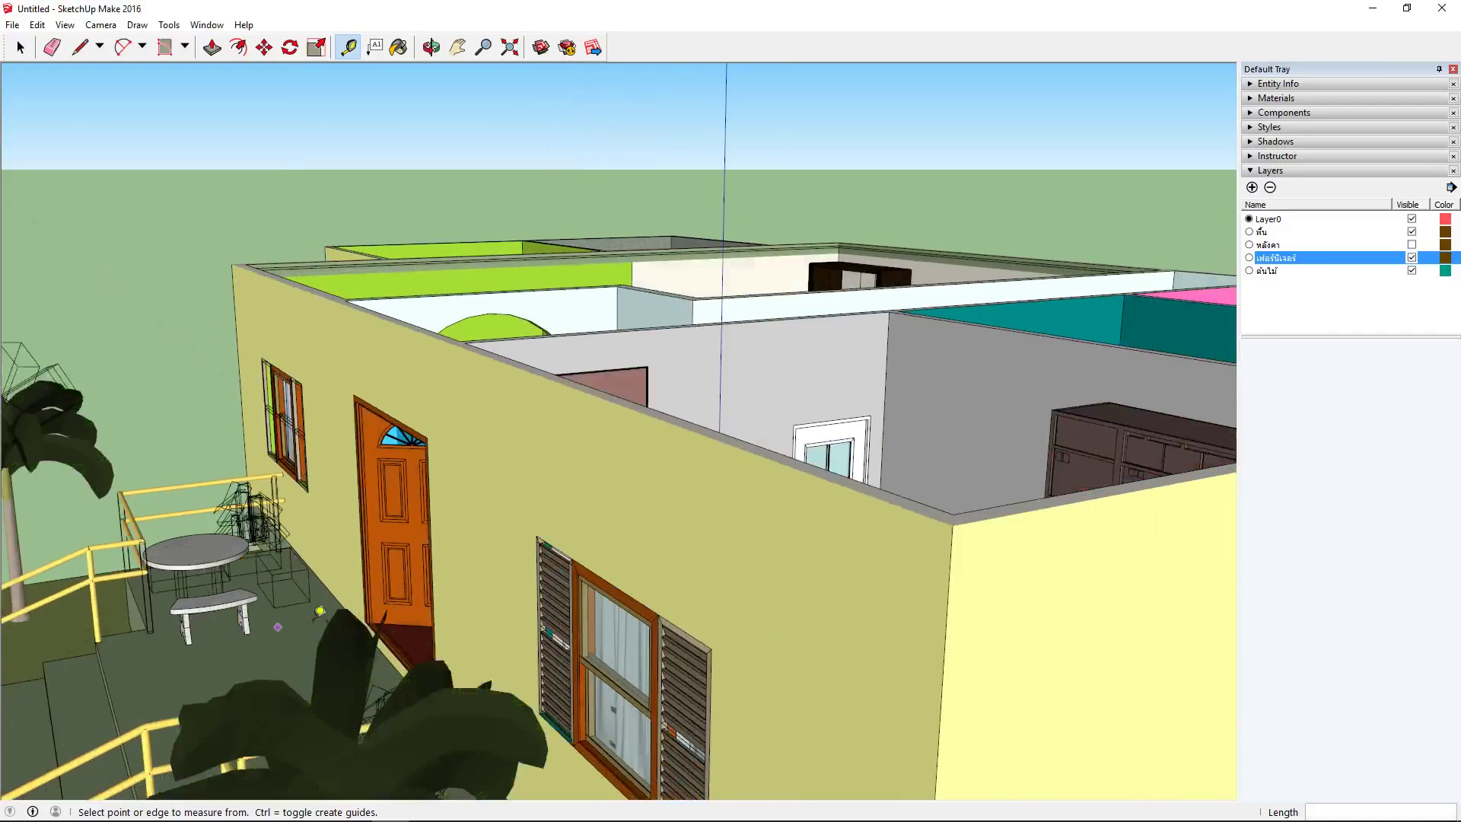
{"action": "scroll", "coordinate": [363, 613], "scroll_direction": "down", "scroll_amount": 2}
{"action": "mouse_move", "coordinate": [346, 658]}
{"action": "middle_mouse_down"}
{"action": "mouse_move", "coordinate": [563, 652]}
{"action": "mouse_move", "coordinate": [662, 745]}
{"action": "mouse_move", "coordinate": [669, 719]}
{"action": "middle_mouse_up"}
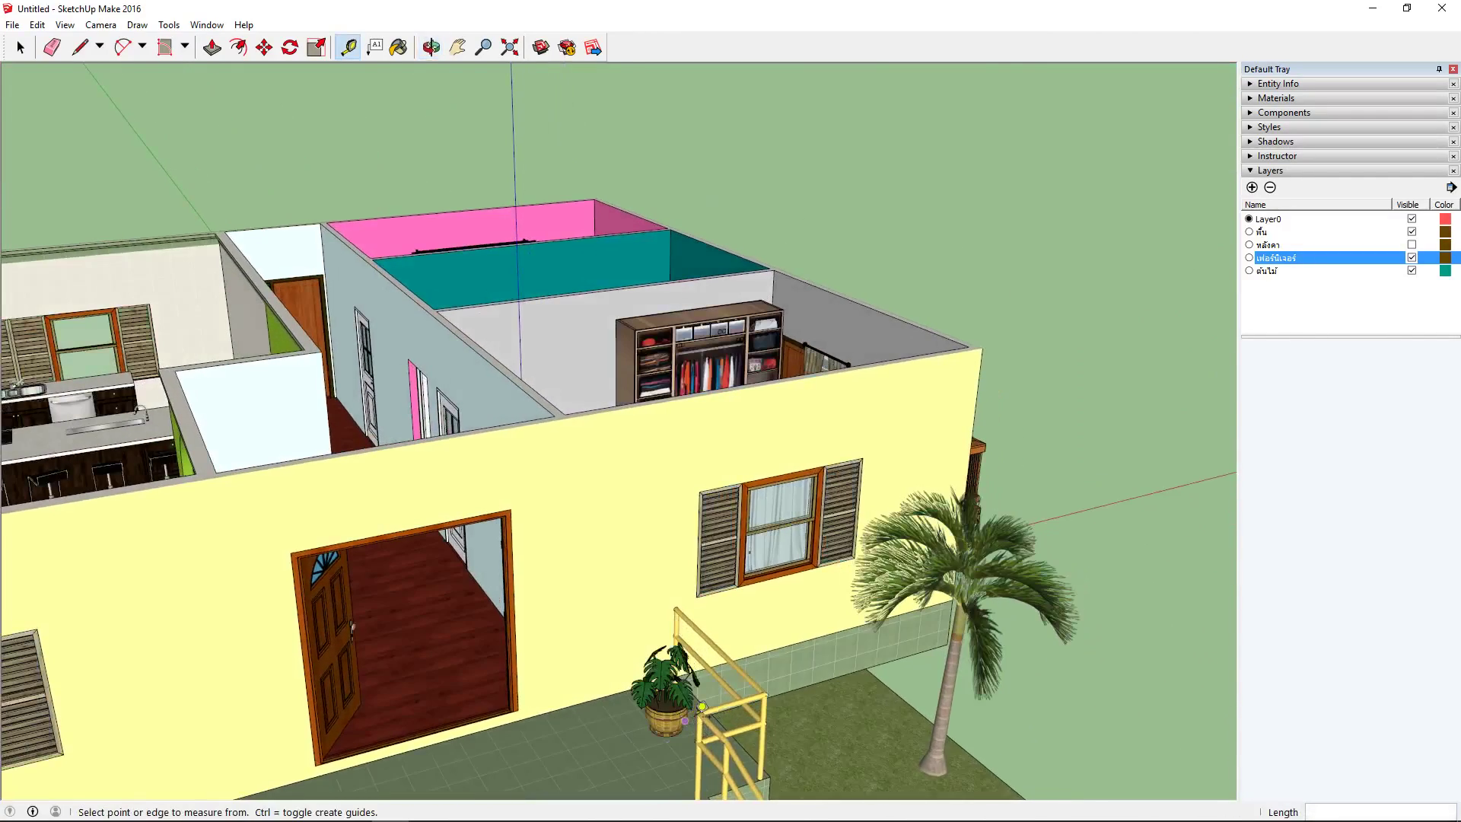
{"action": "scroll", "coordinate": [727, 665], "scroll_direction": "down", "scroll_amount": 1}
{"action": "scroll", "coordinate": [732, 659], "scroll_direction": "down", "scroll_amount": 2}
{"action": "middle_click_drag", "start_coordinate": [731, 659], "coordinate": [577, 611]}
Zoom in on the kitchen fridge by the green arched wall and select everything with Ctrl+A
{"action": "scroll", "coordinate": [486, 572], "scroll_direction": "up", "scroll_amount": 1}
{"action": "scroll", "coordinate": [577, 611], "scroll_direction": "up", "scroll_amount": 3}
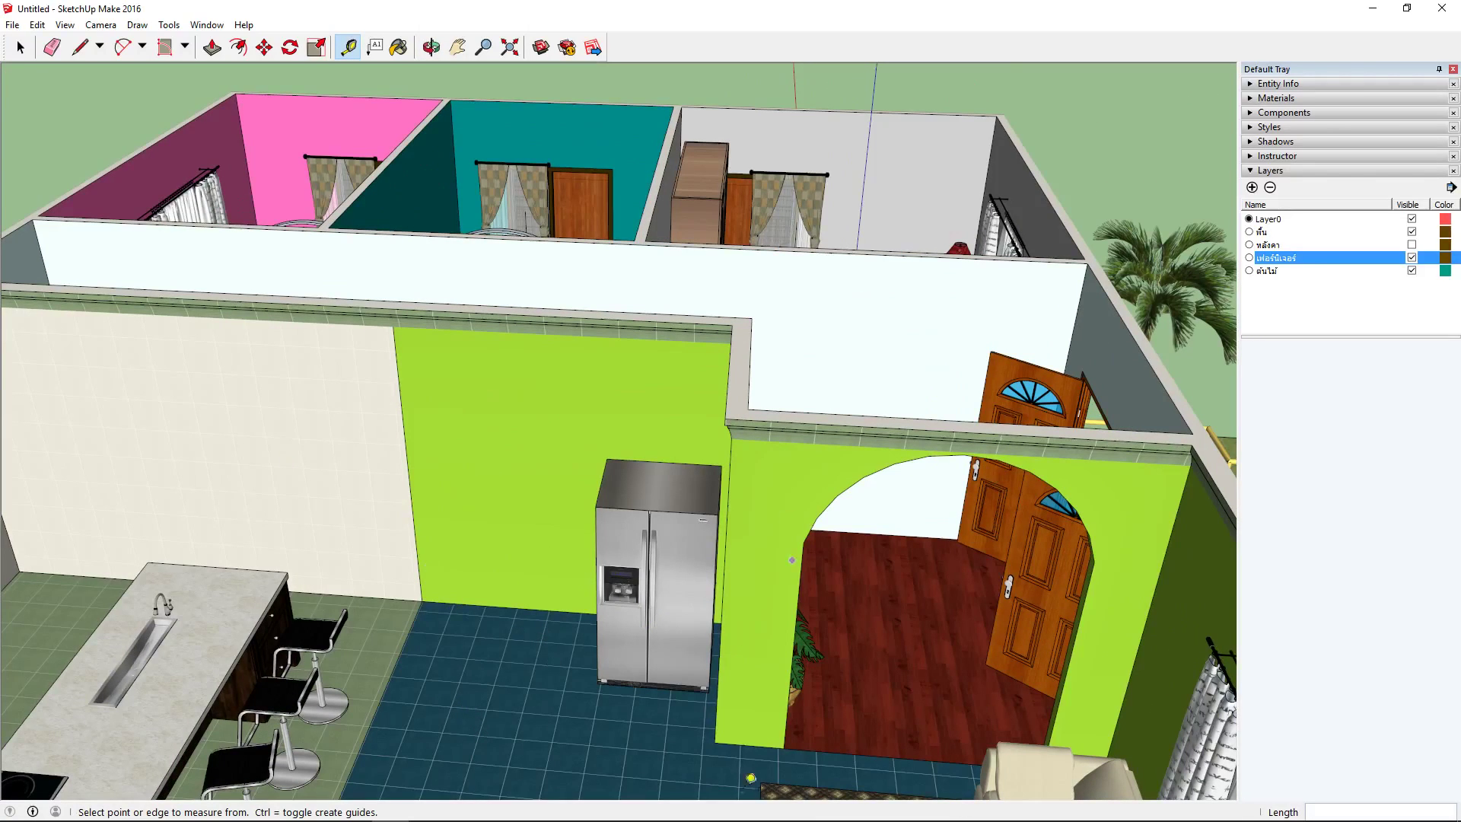
{"action": "scroll", "coordinate": [727, 691], "scroll_direction": "down", "scroll_amount": 1}
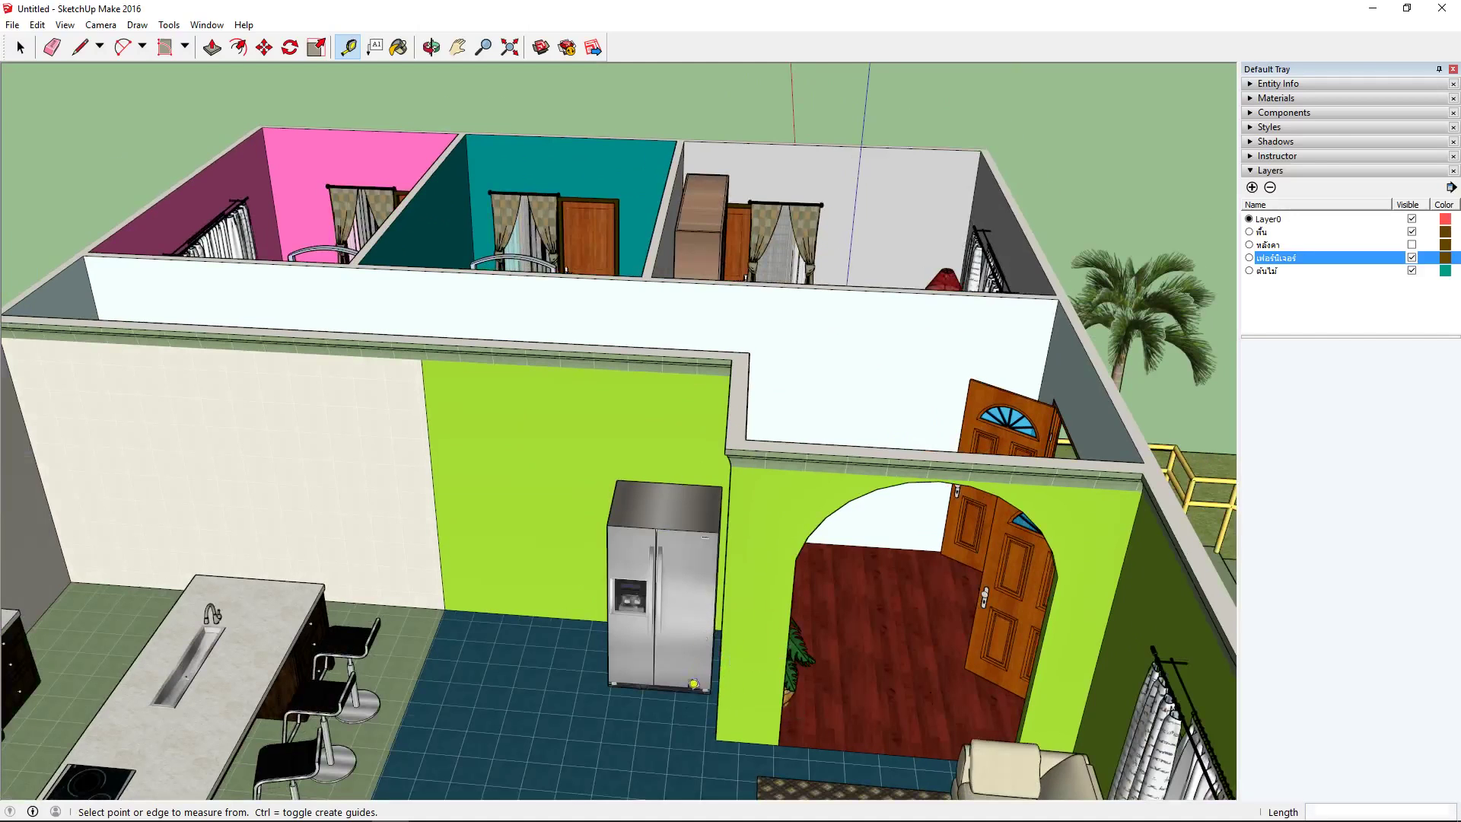
{"action": "scroll", "coordinate": [695, 702], "scroll_direction": "up", "scroll_amount": 2}
{"action": "scroll", "coordinate": [744, 709], "scroll_direction": "up", "scroll_amount": 1}
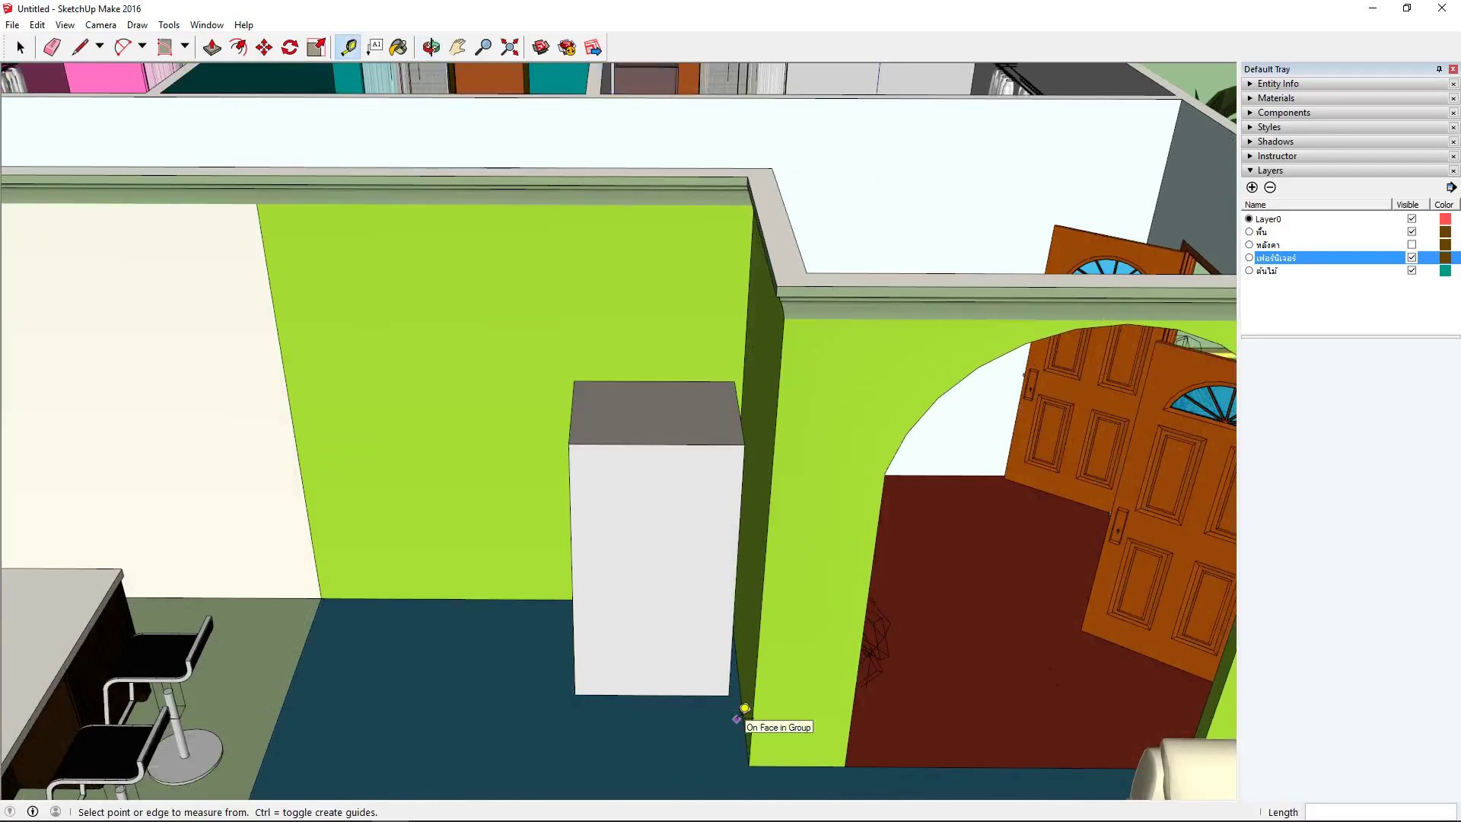
{"action": "key", "text": "space"}
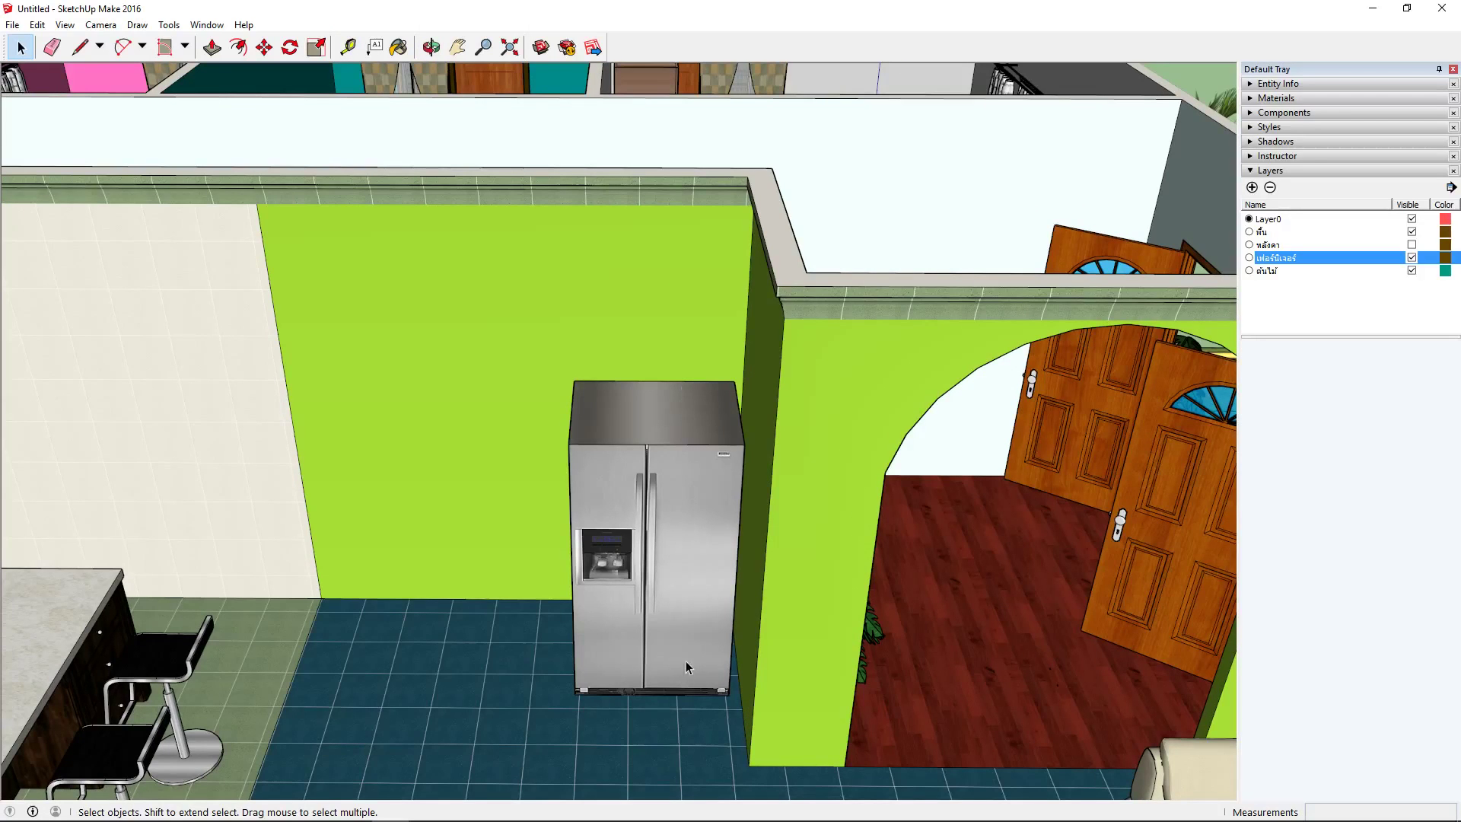
{"action": "key", "text": "ctrl+a"}
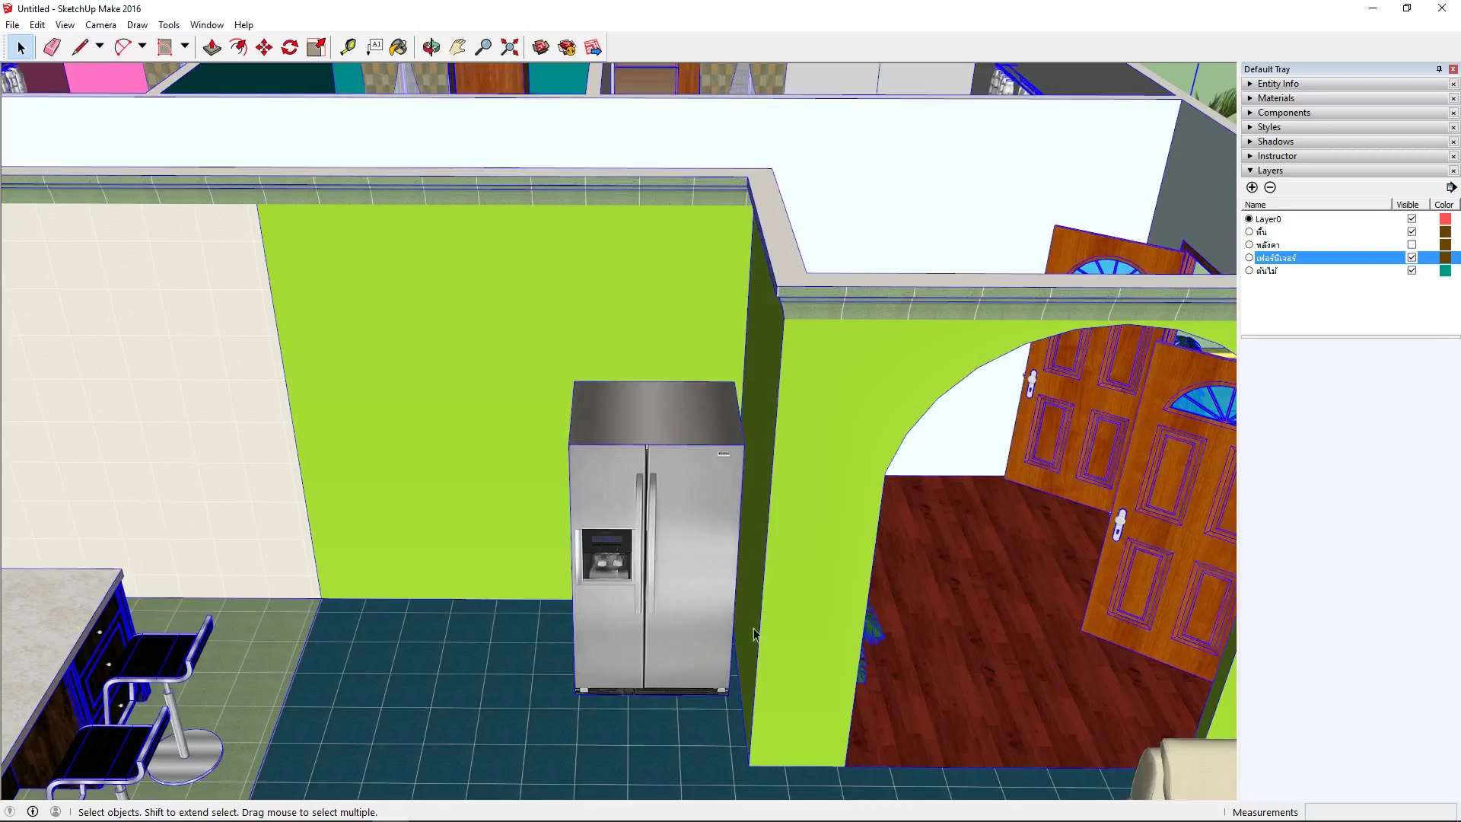
{"action": "middle_click_drag", "start_coordinate": [925, 568], "coordinate": [936, 560]}
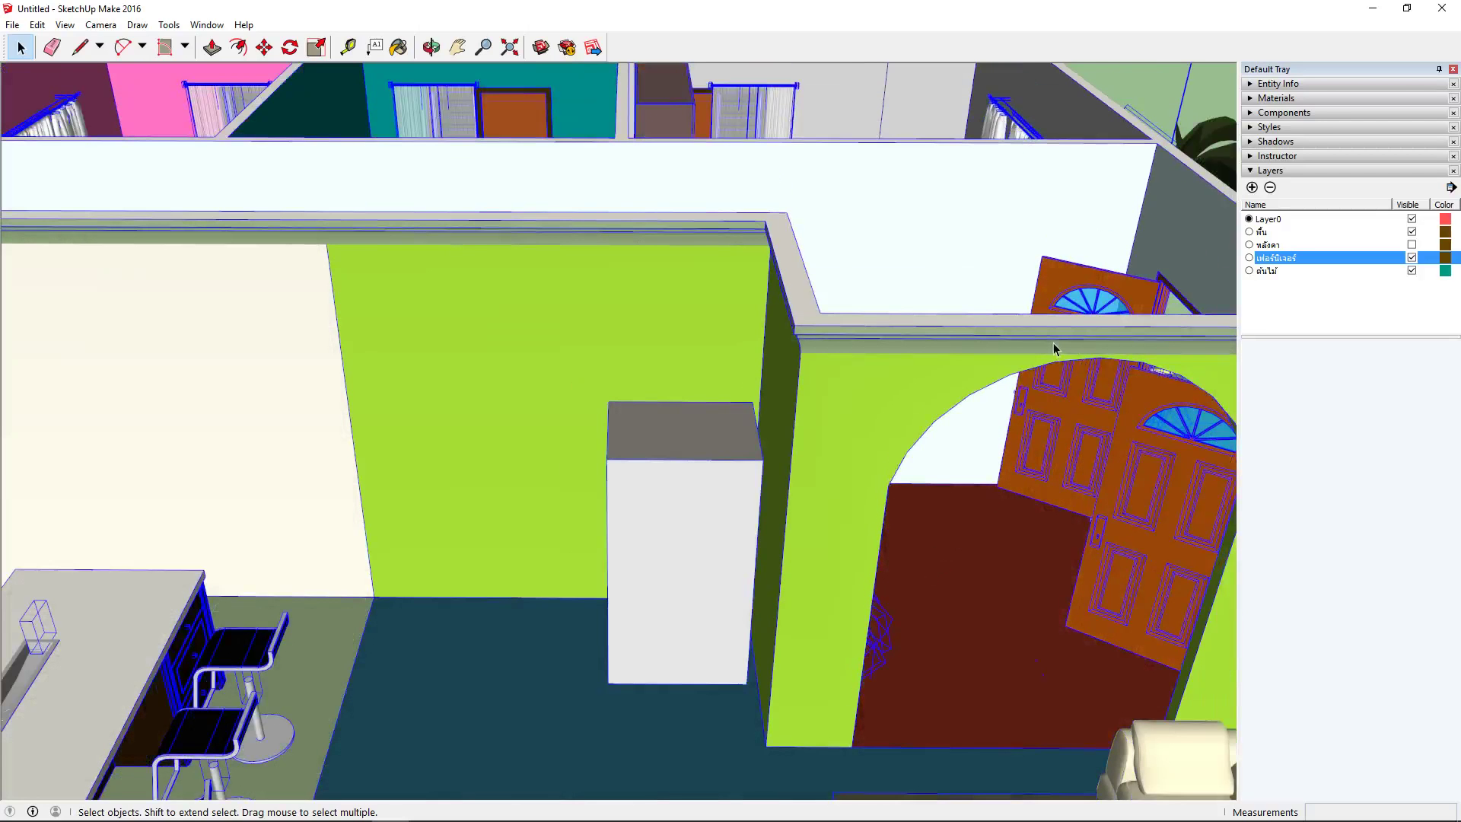
{"action": "scroll", "coordinate": [1029, 348], "scroll_direction": "down", "scroll_amount": 3}
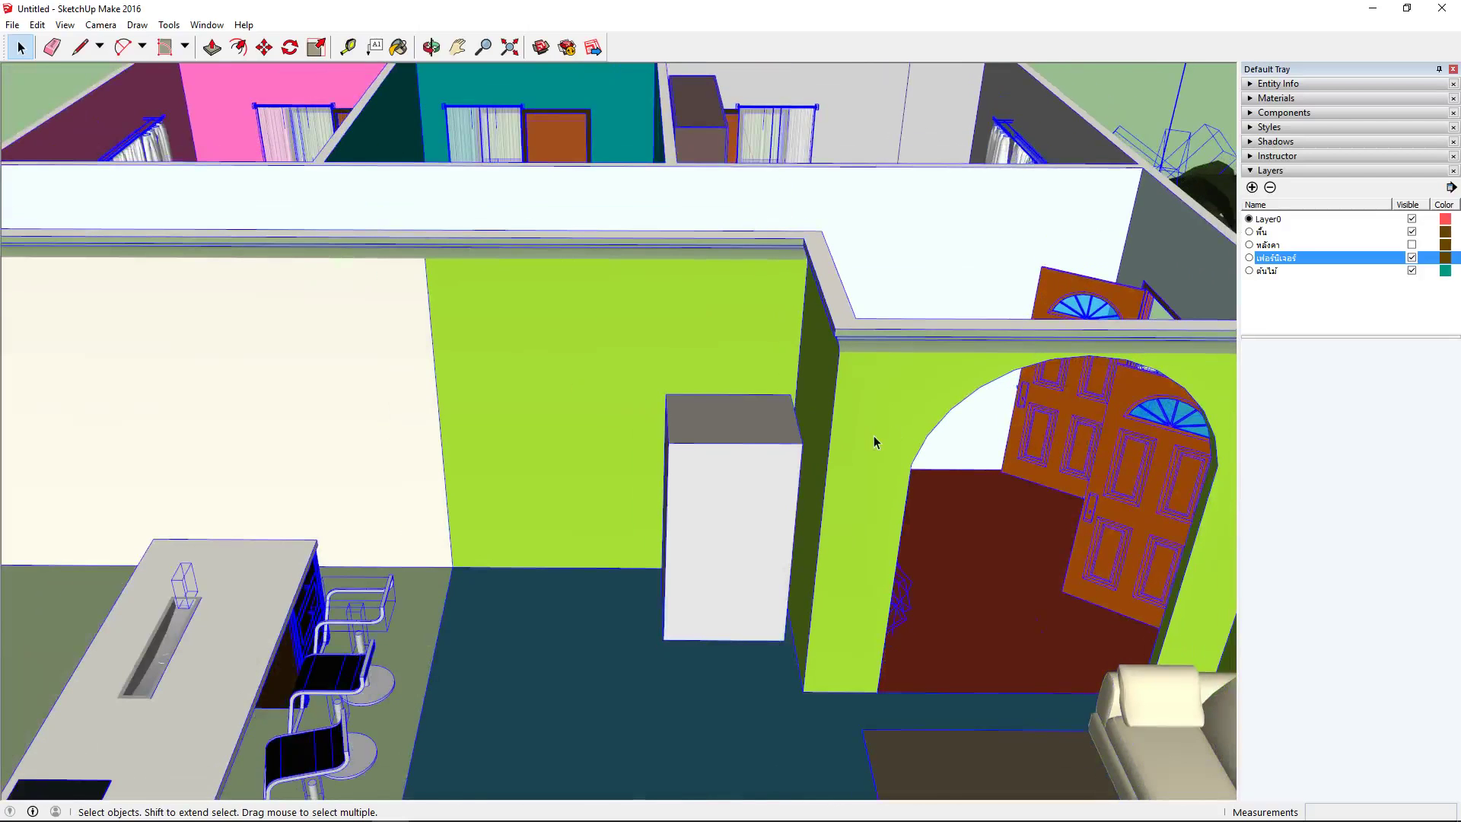
{"action": "scroll", "coordinate": [874, 435], "scroll_direction": "down", "scroll_amount": 2}
{"action": "scroll", "coordinate": [874, 435], "scroll_direction": "down", "scroll_amount": 2}
{"action": "scroll", "coordinate": [817, 467], "scroll_direction": "up", "scroll_amount": 1}
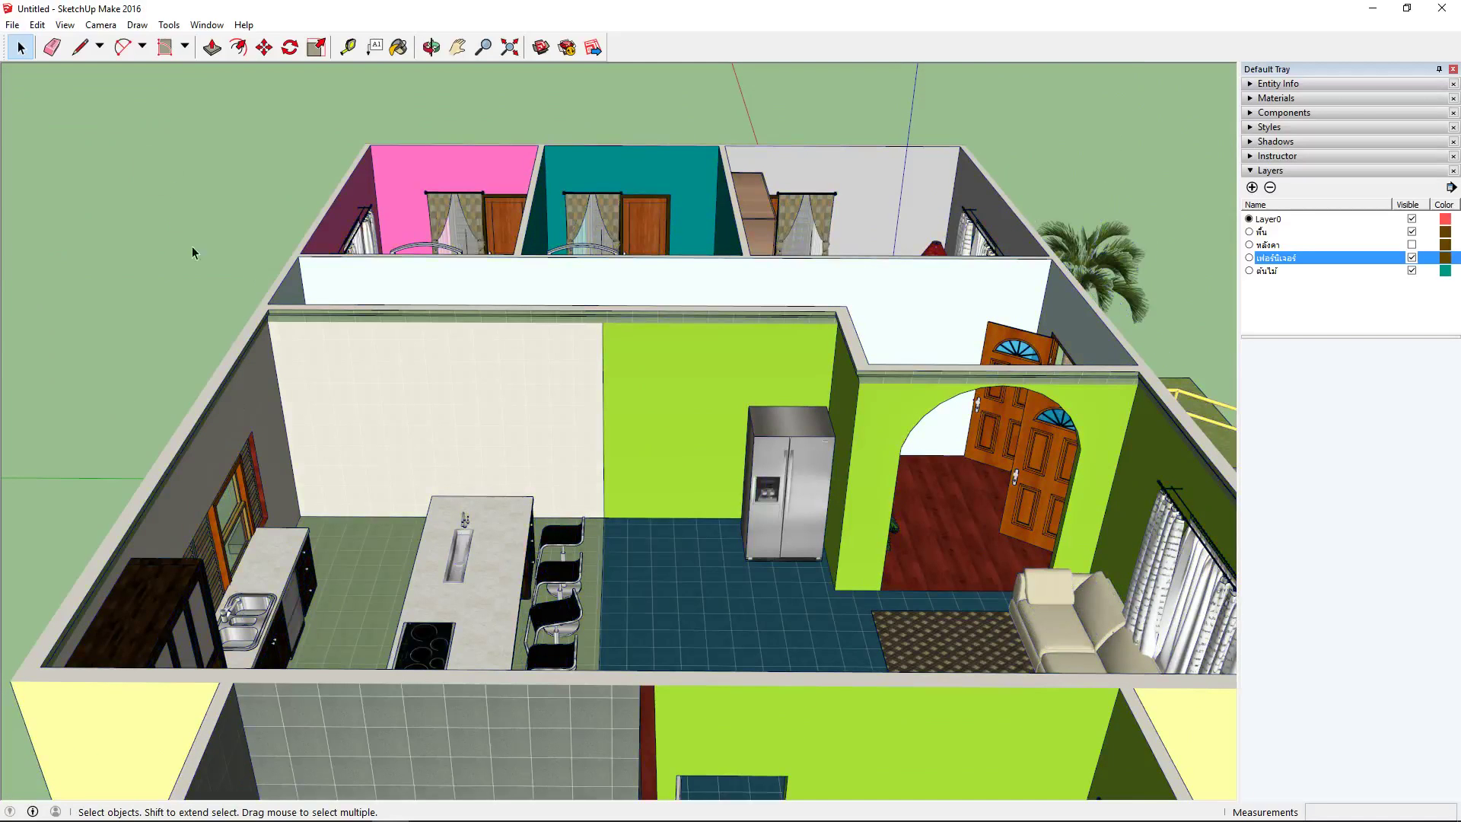
{"action": "left_click", "coordinate": [789, 537]}
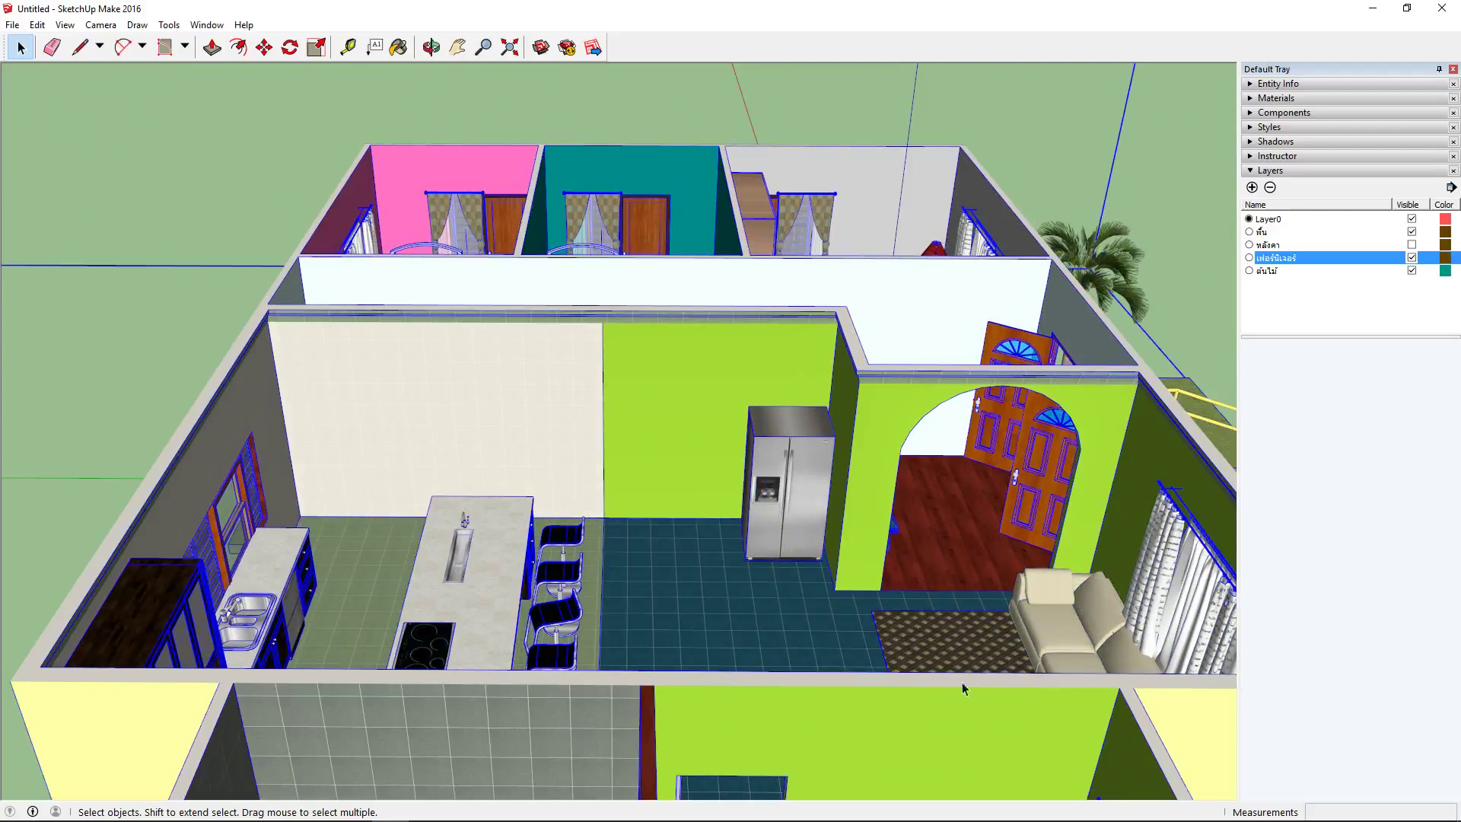
{"action": "left_click", "coordinate": [75, 134]}
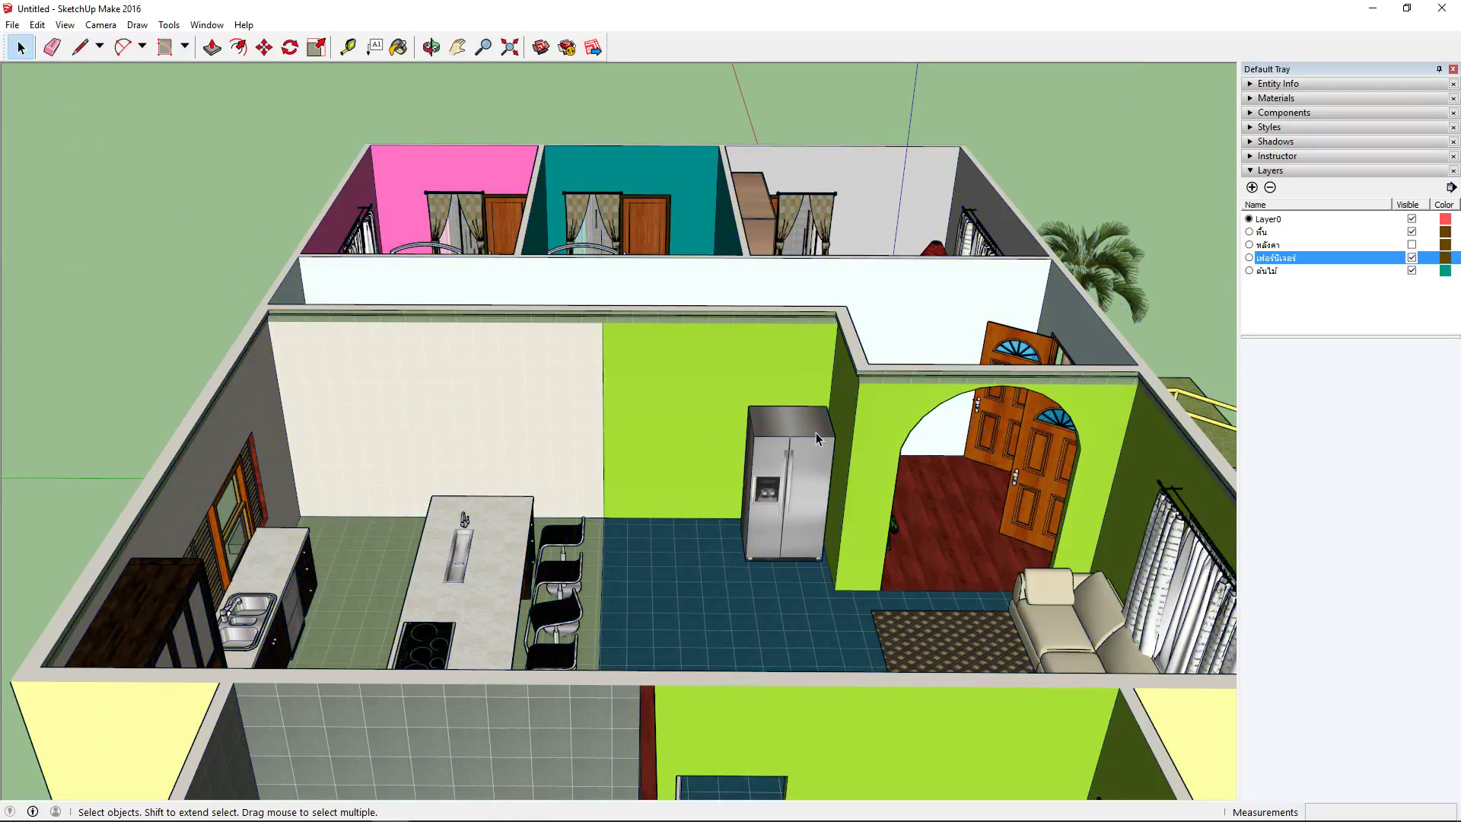
{"action": "scroll", "coordinate": [816, 435], "scroll_direction": "up", "scroll_amount": 2}
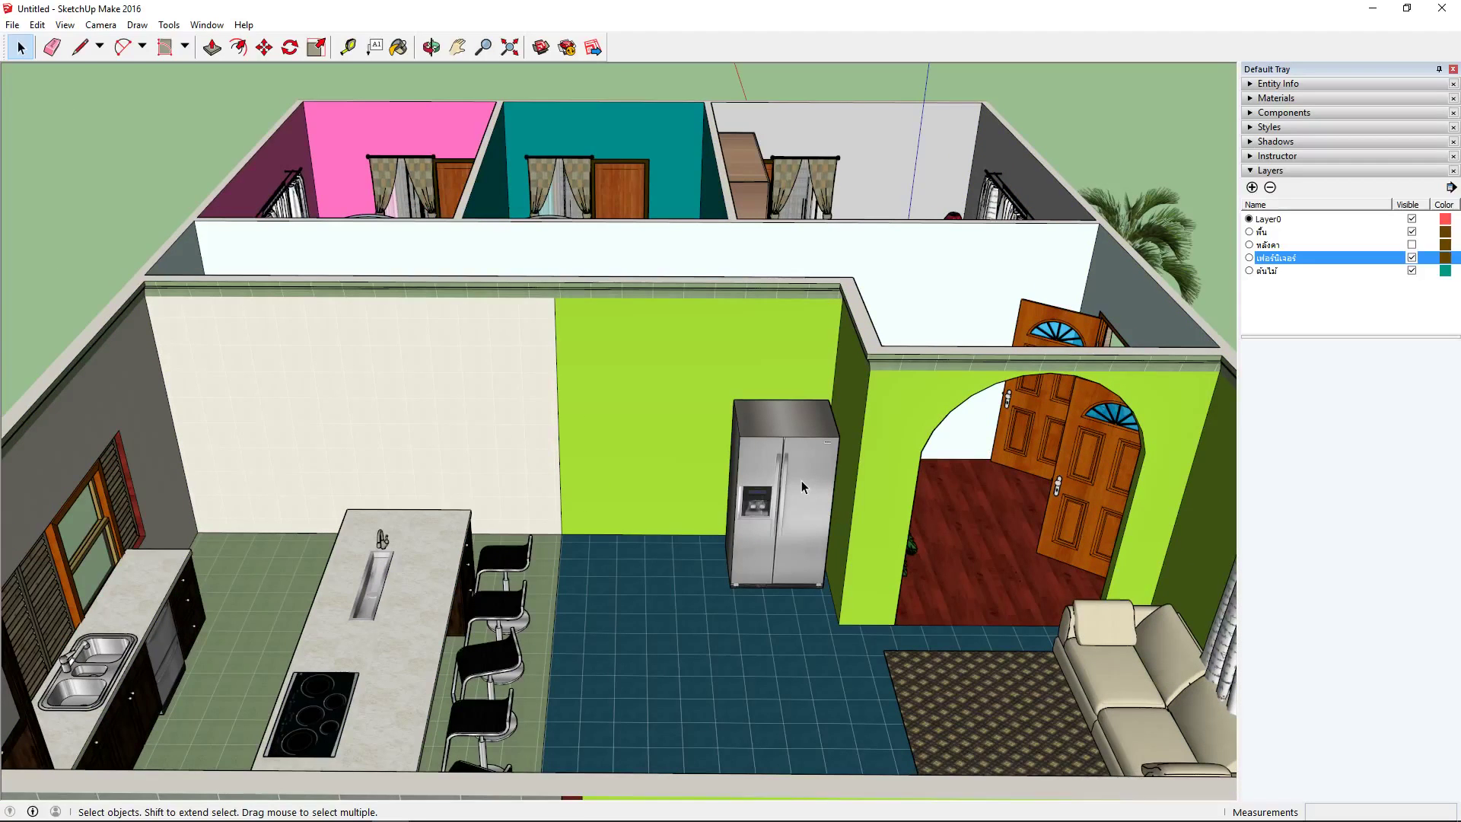
{"action": "key", "text": "ctrl+a"}
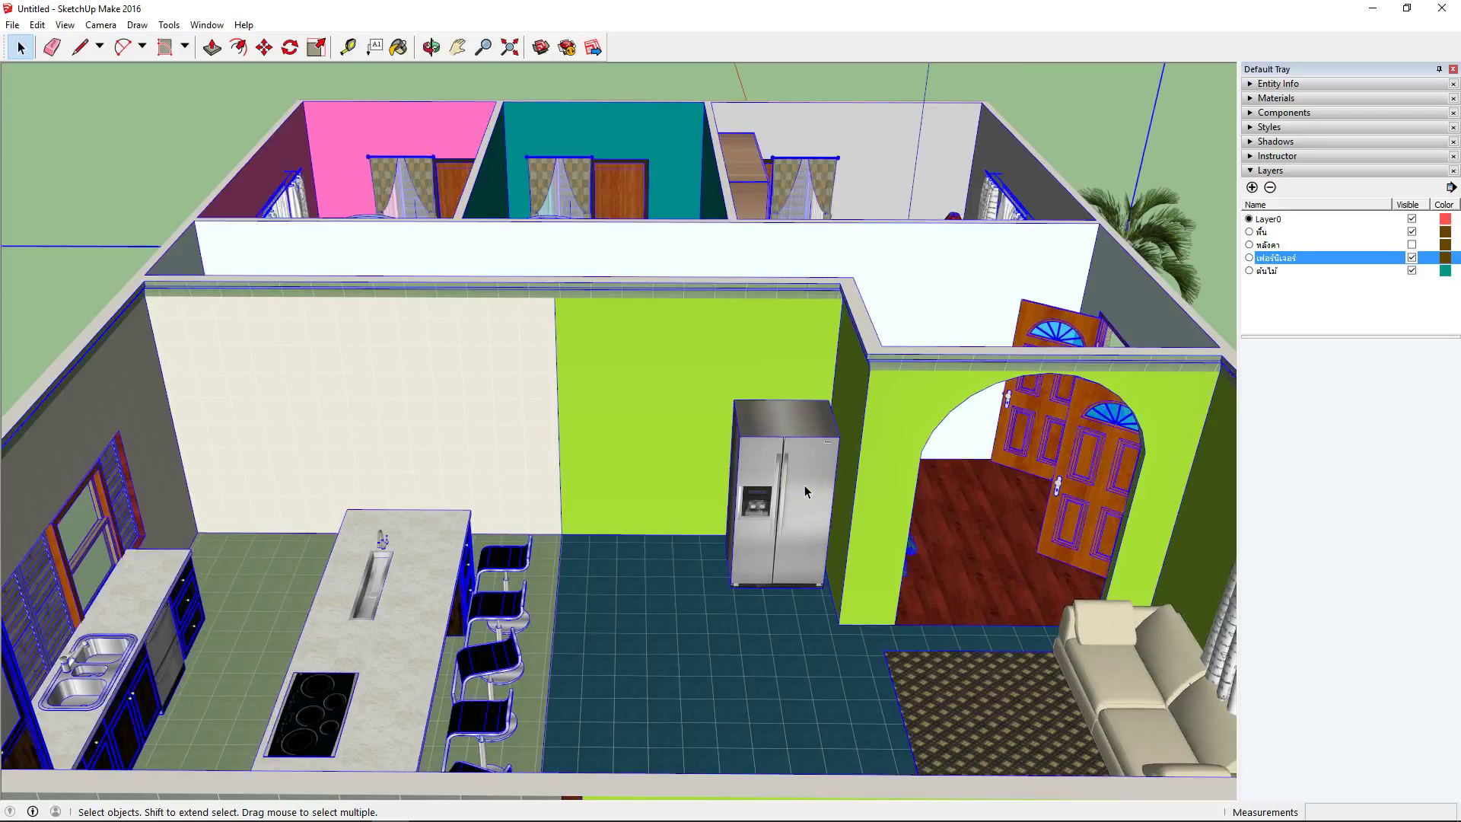
{"action": "left_click", "coordinate": [806, 492]}
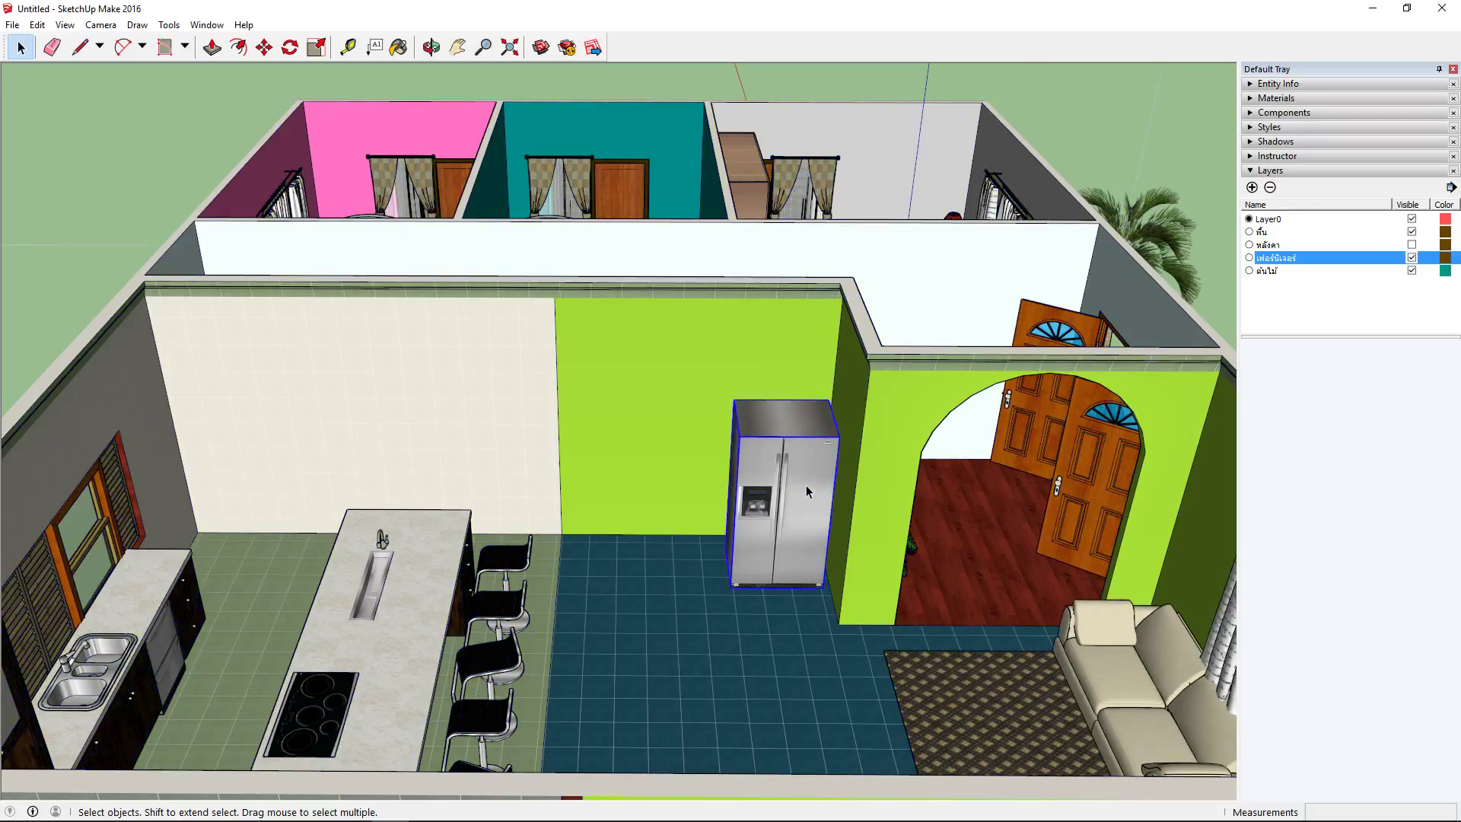
{"action": "key", "text": "Return"}
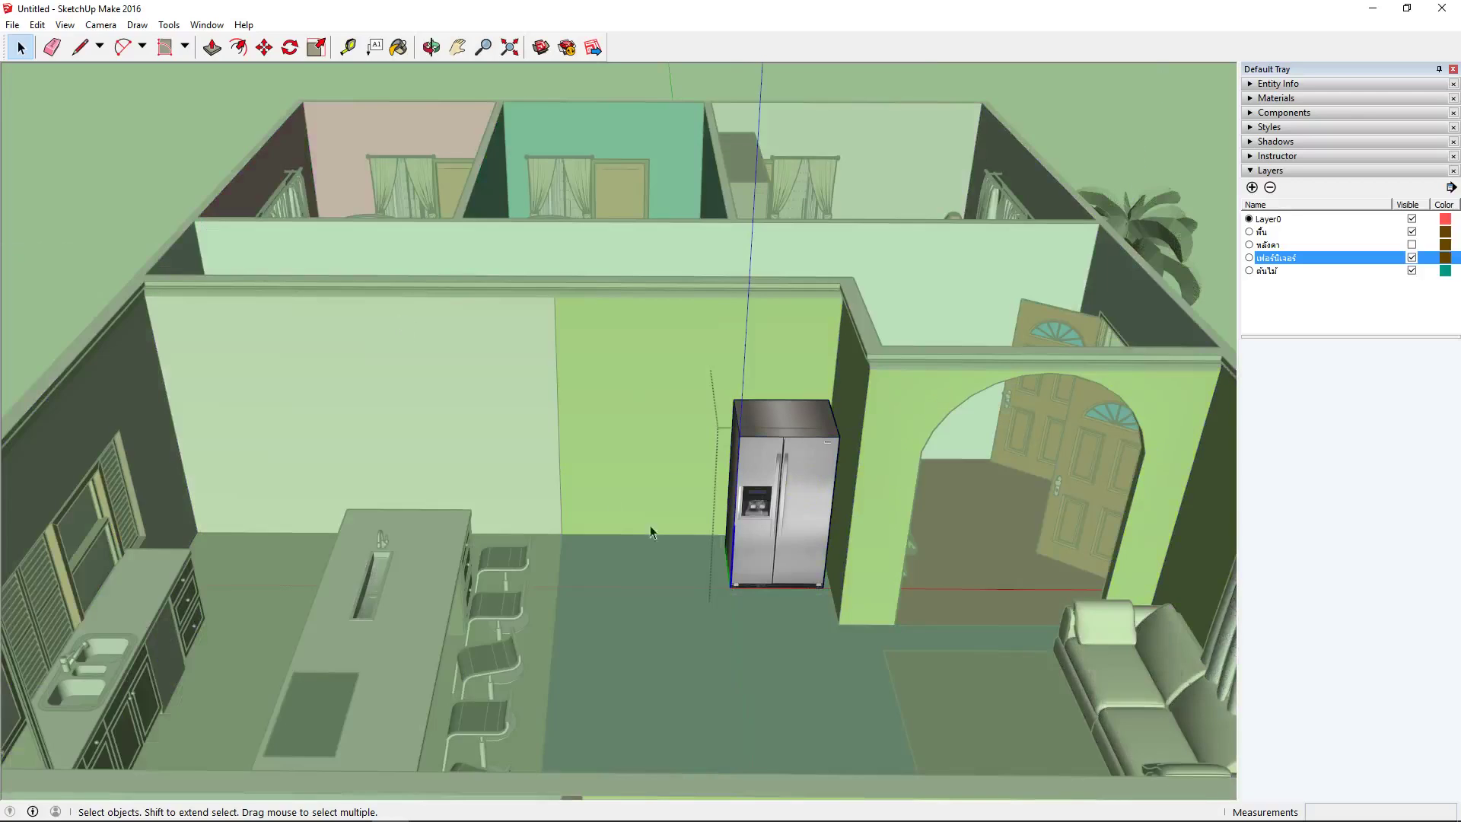
{"action": "middle_click_drag", "start_coordinate": [349, 277], "coordinate": [129, 232]}
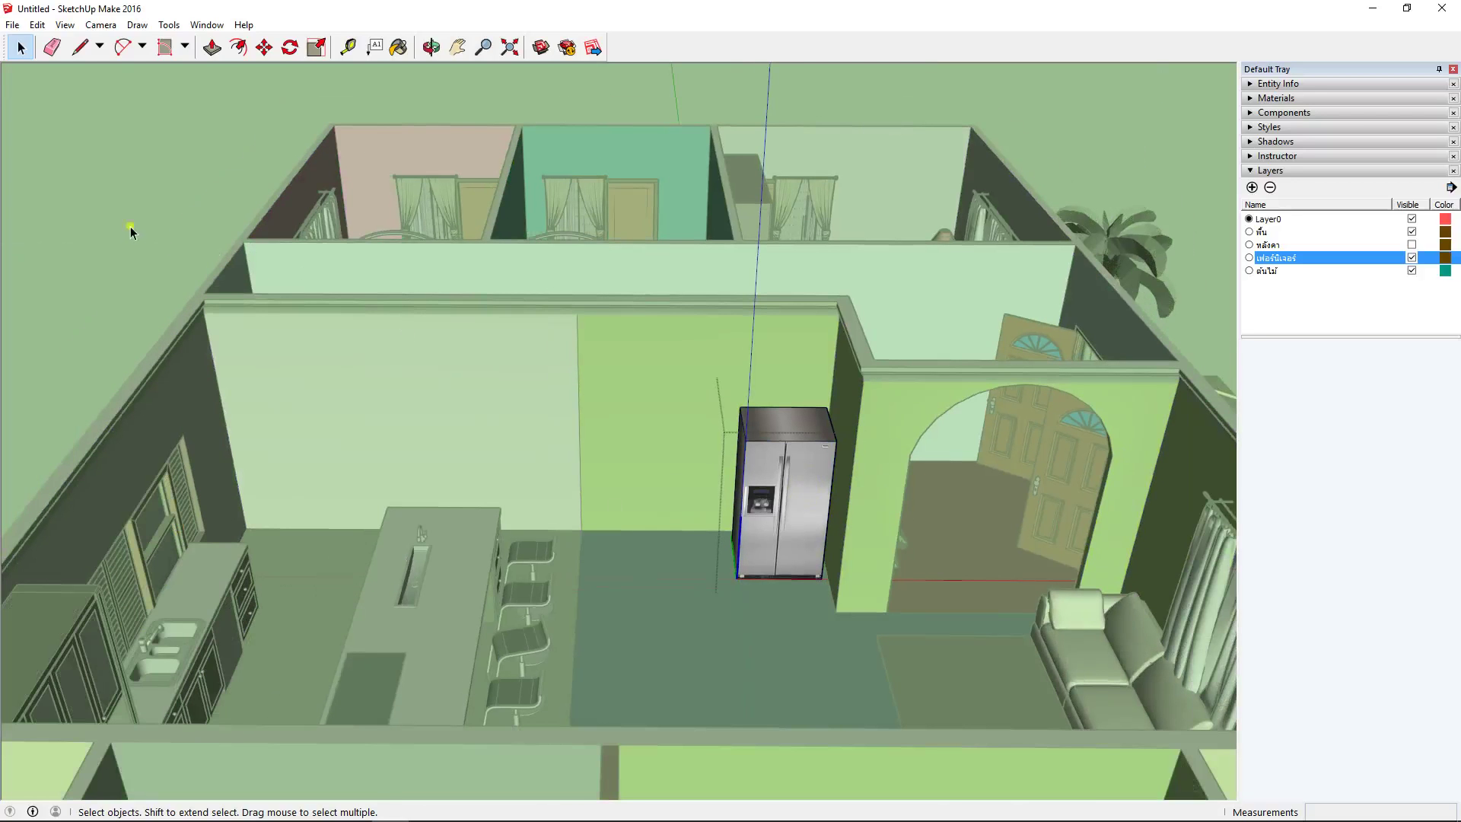
{"action": "left_click", "coordinate": [171, 131]}
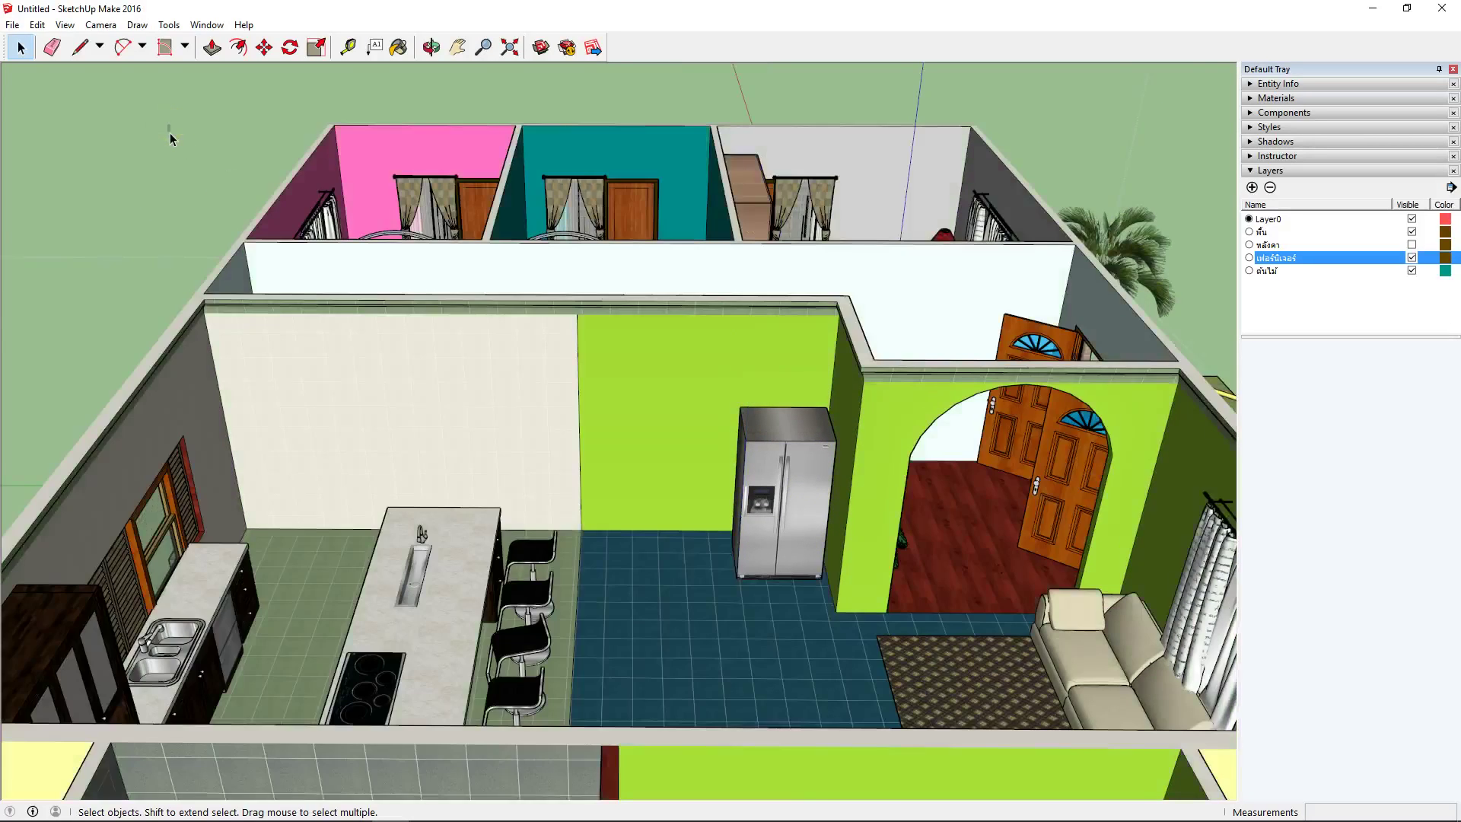
{"action": "left_click", "coordinate": [807, 499]}
{"action": "double_click", "coordinate": [806, 499]}
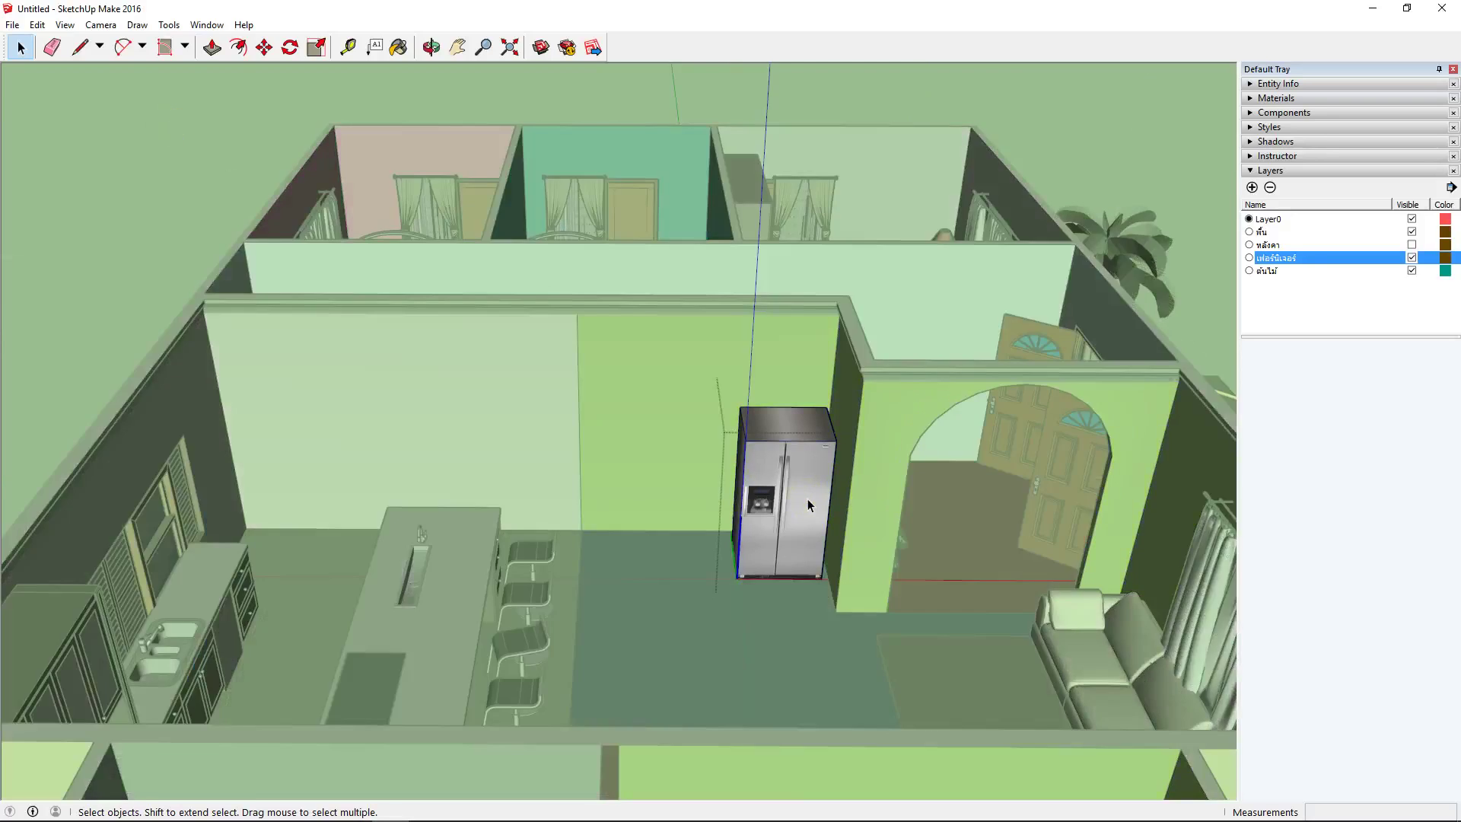
{"action": "key", "text": "ctrl+a"}
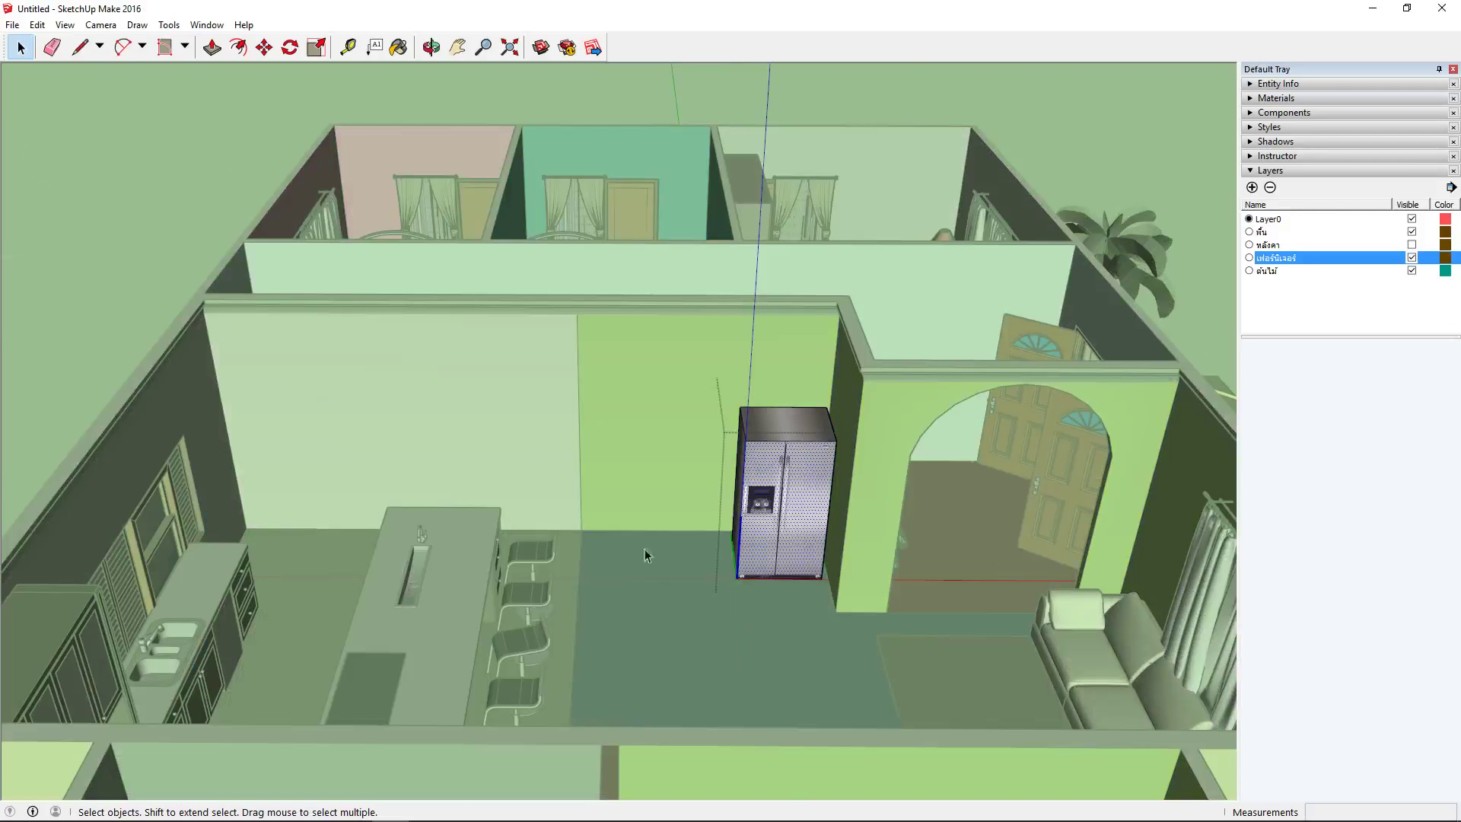
{"action": "left_click", "coordinate": [906, 435]}
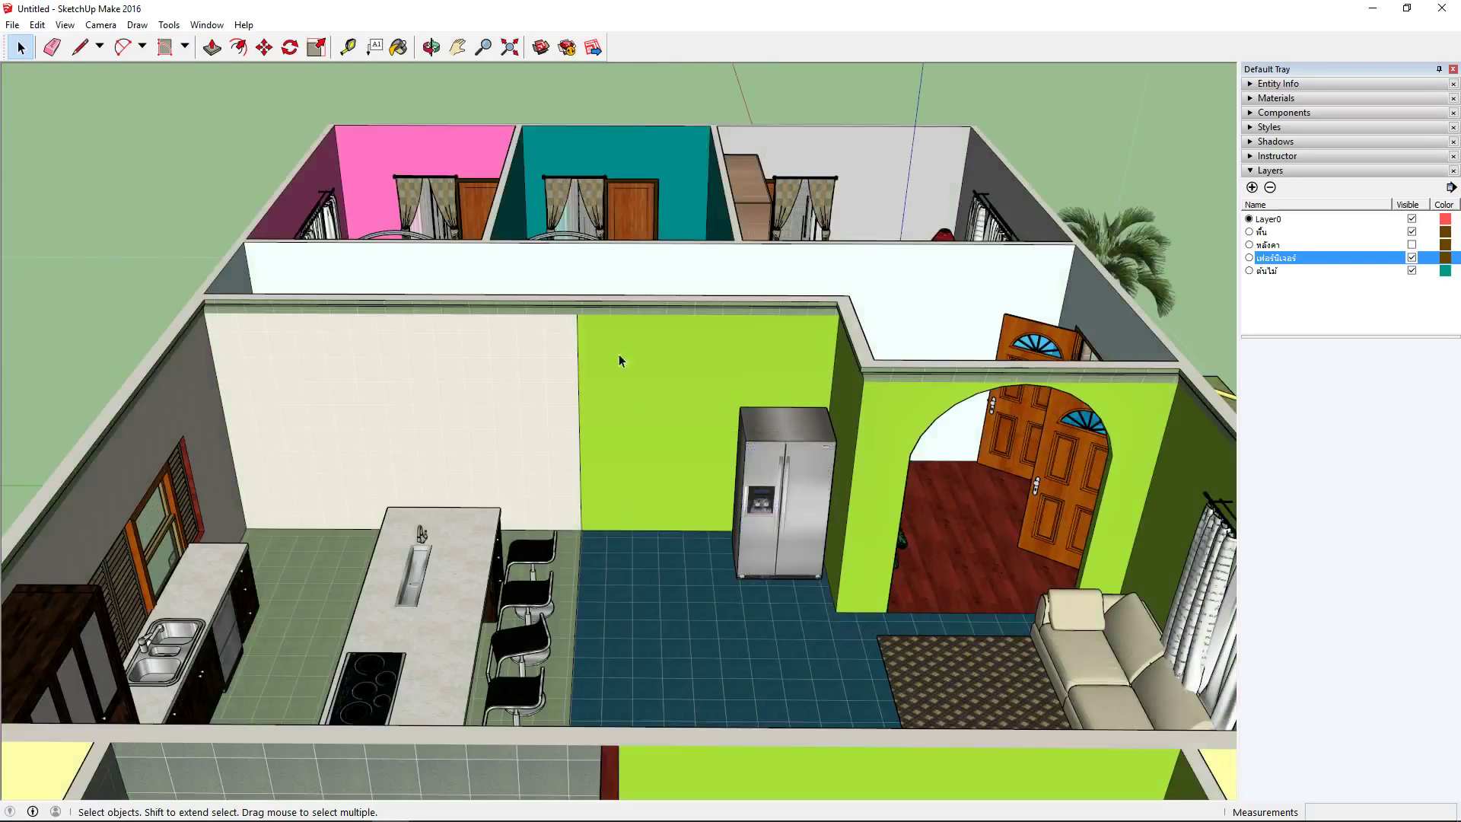
{"action": "left_click", "coordinate": [771, 483]}
{"action": "double_click", "coordinate": [771, 484]}
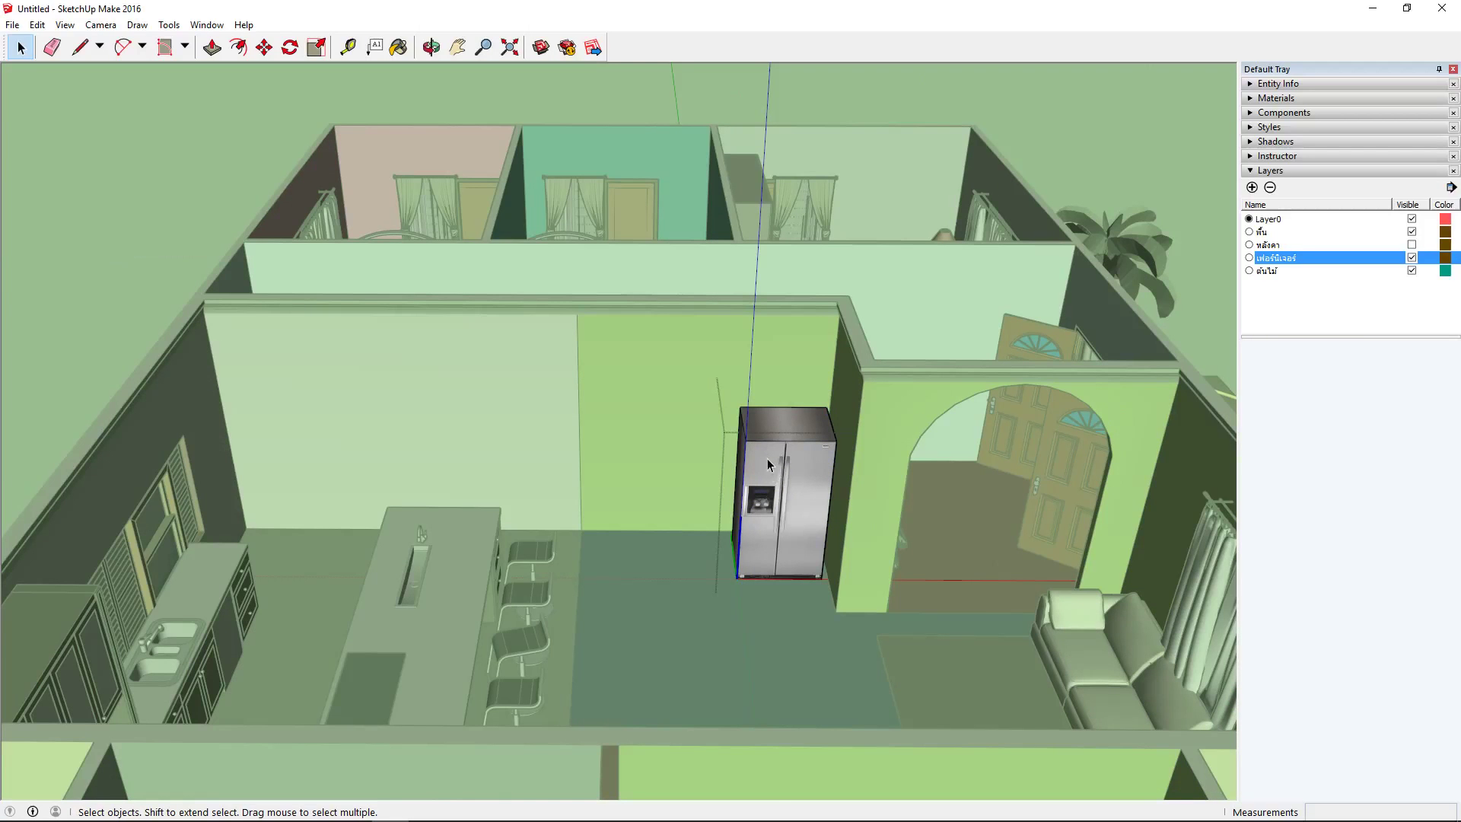
{"action": "scroll", "coordinate": [767, 463], "scroll_direction": "down", "scroll_amount": 1}
{"action": "scroll", "coordinate": [765, 459], "scroll_direction": "down", "scroll_amount": 1}
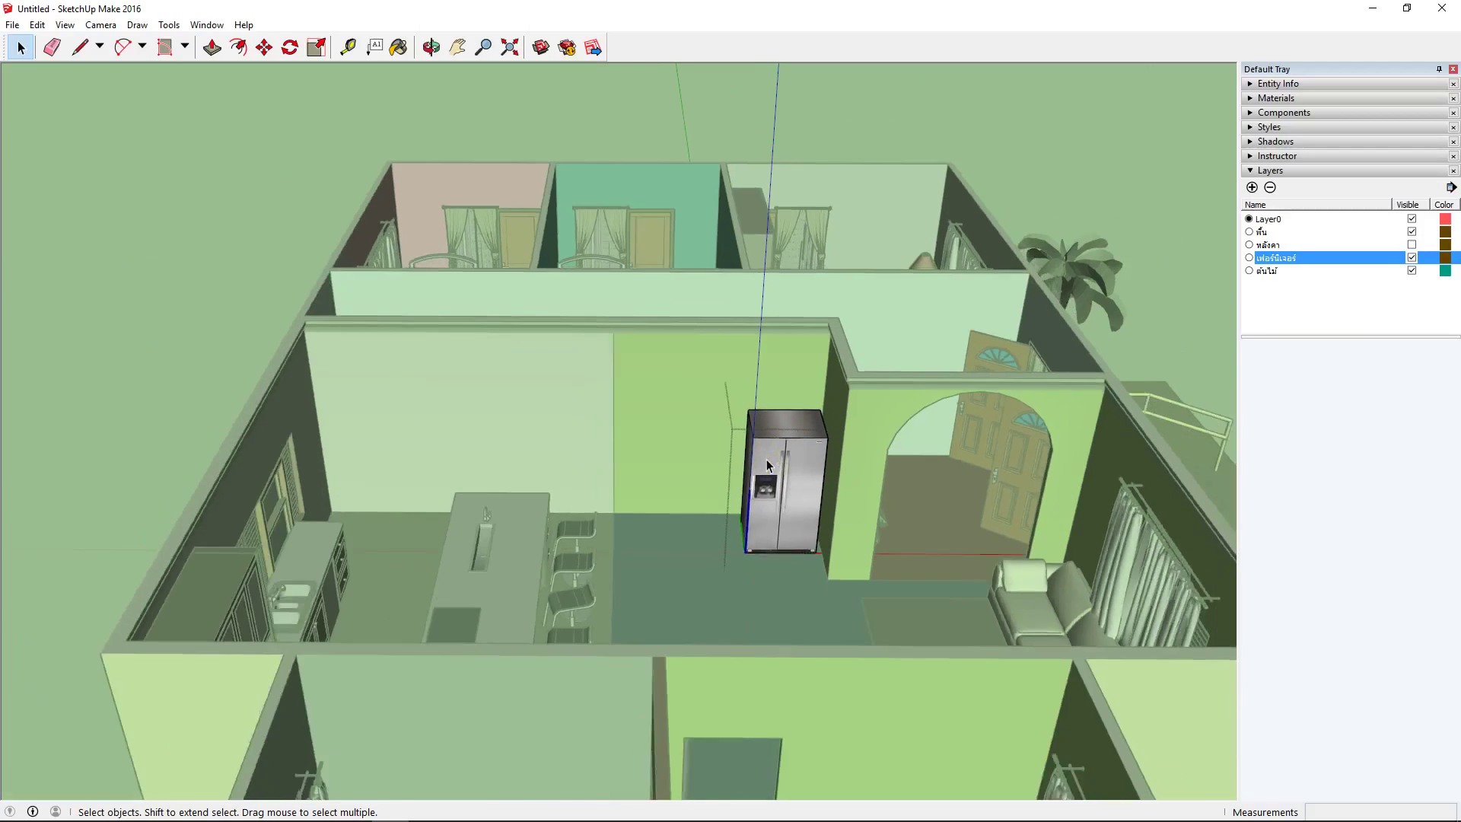
{"action": "left_click", "coordinate": [766, 459]}
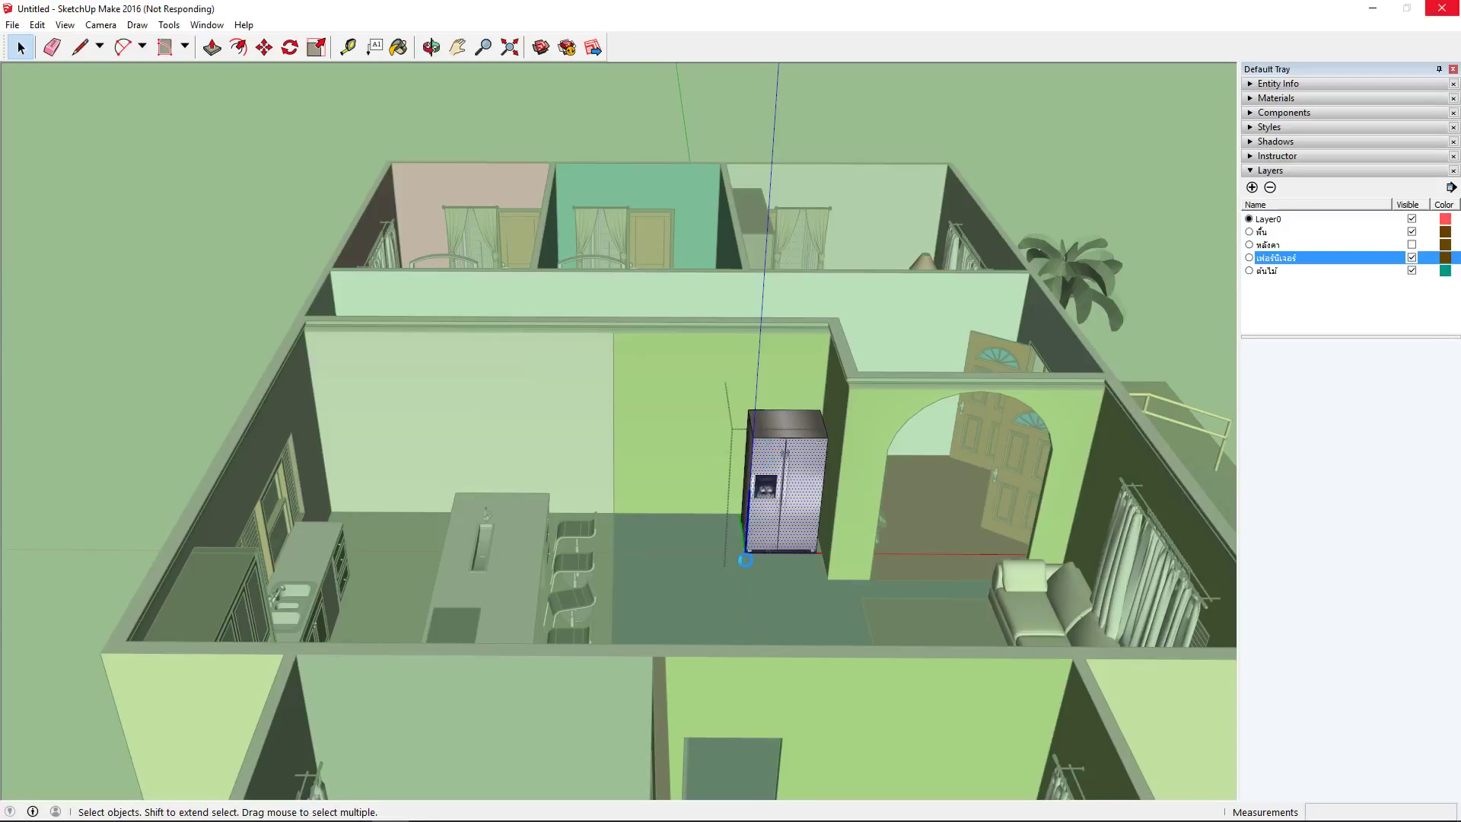
{"action": "scroll", "coordinate": [746, 563], "scroll_direction": "up", "scroll_amount": 1}
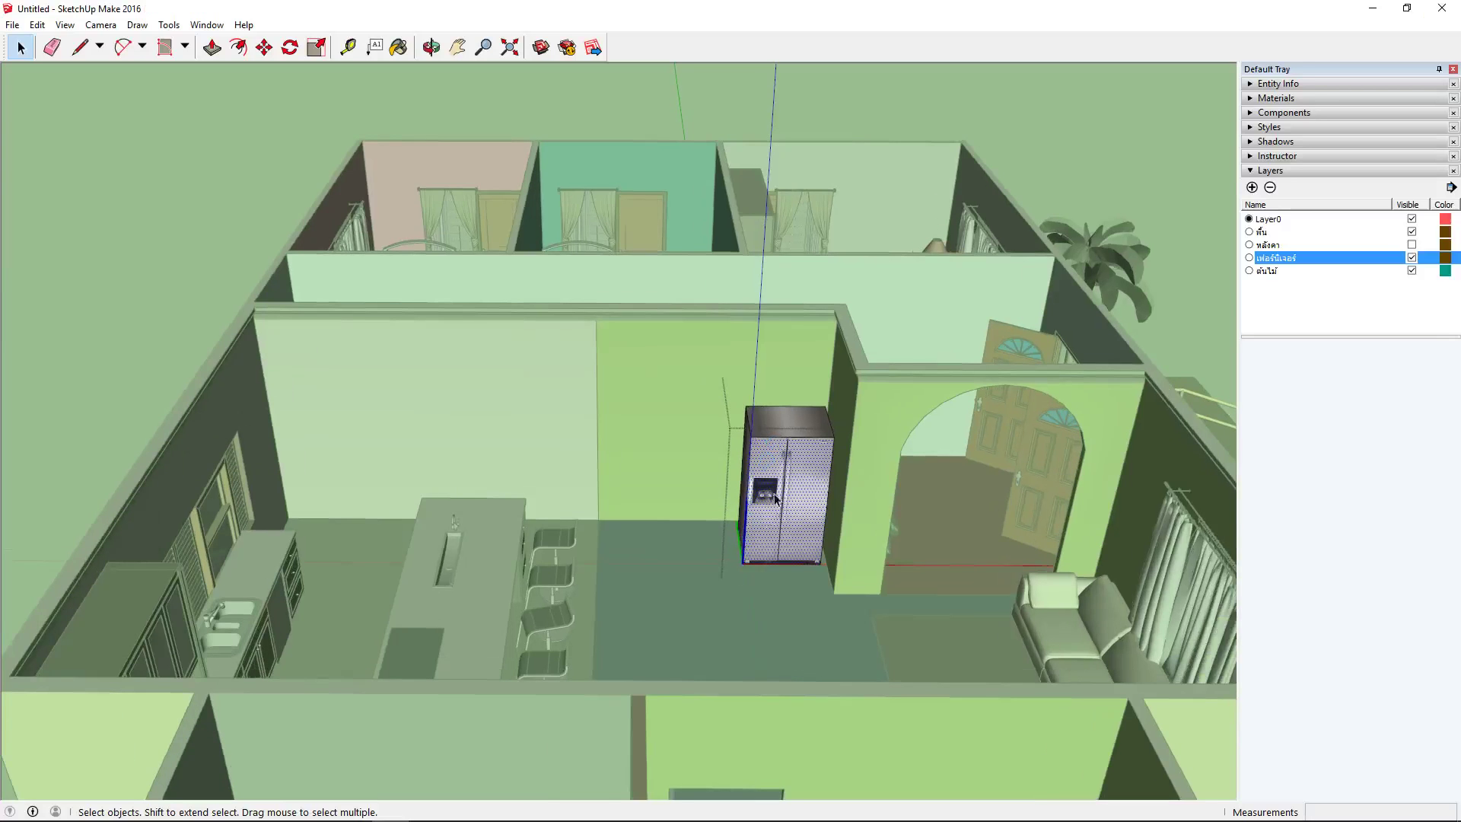
{"action": "scroll", "coordinate": [772, 491], "scroll_direction": "up", "scroll_amount": 1}
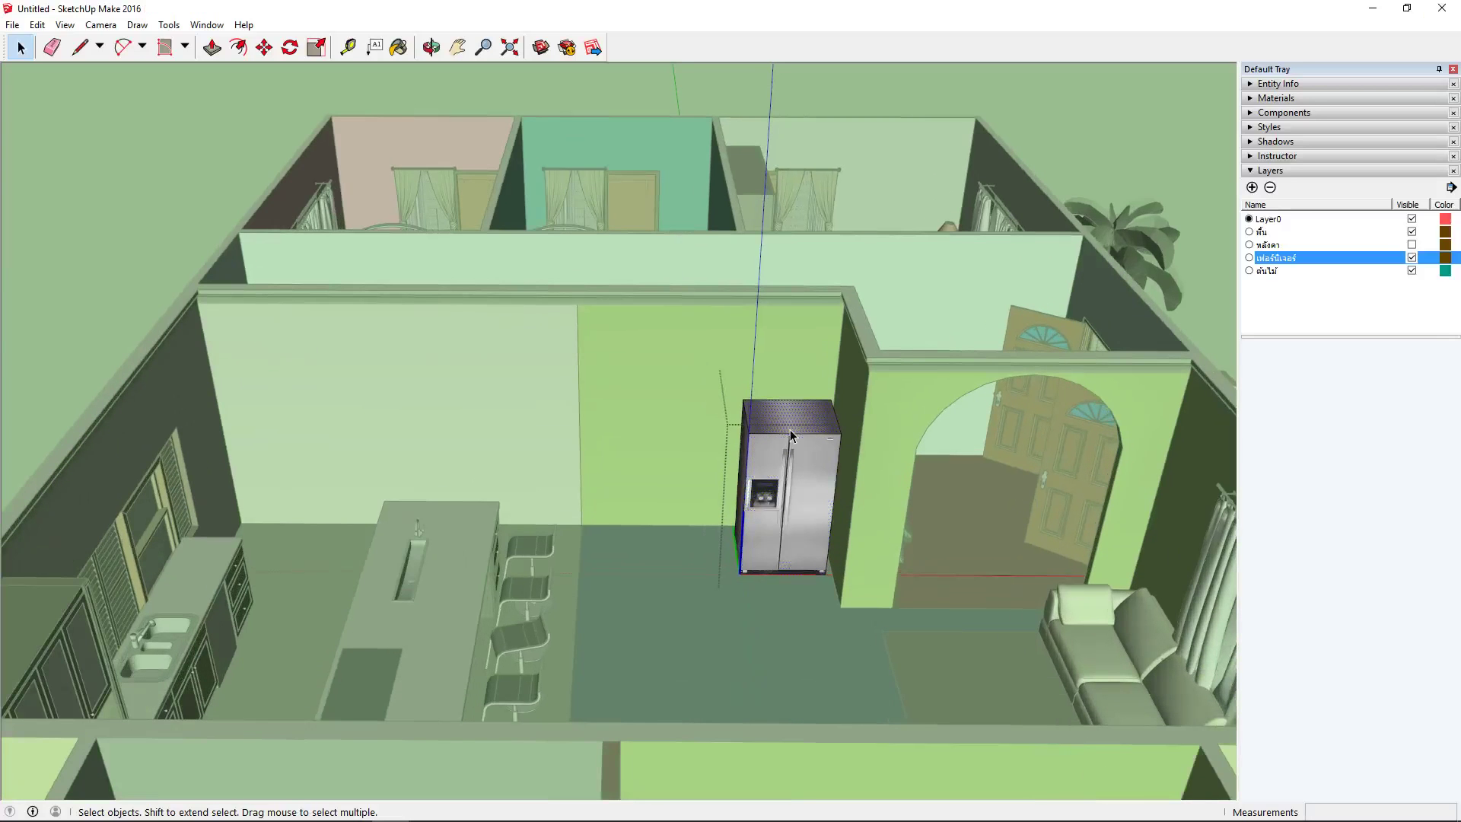
{"action": "left_click", "coordinate": [772, 479]}
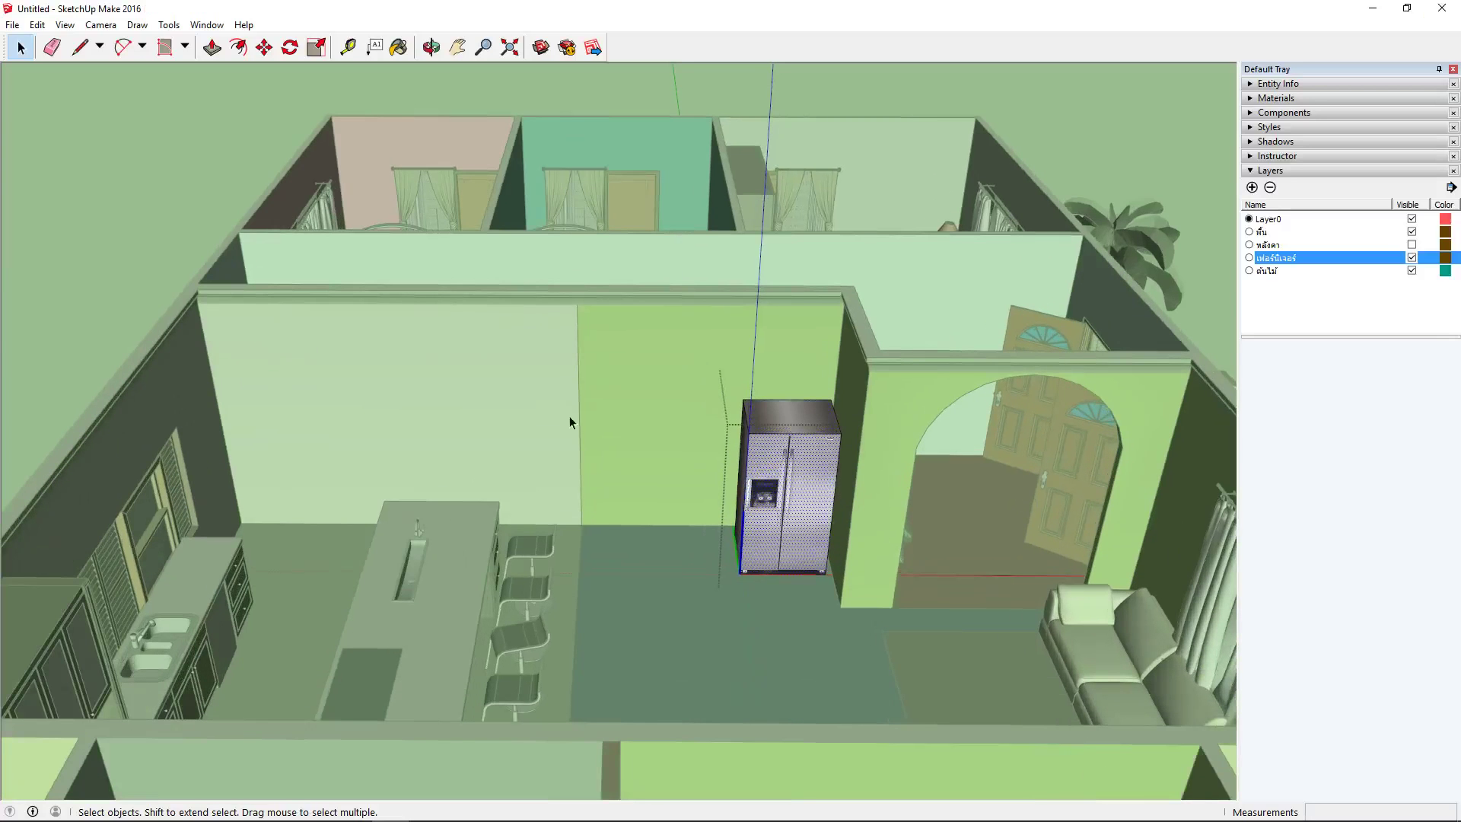
{"action": "left_click", "coordinate": [85, 240]}
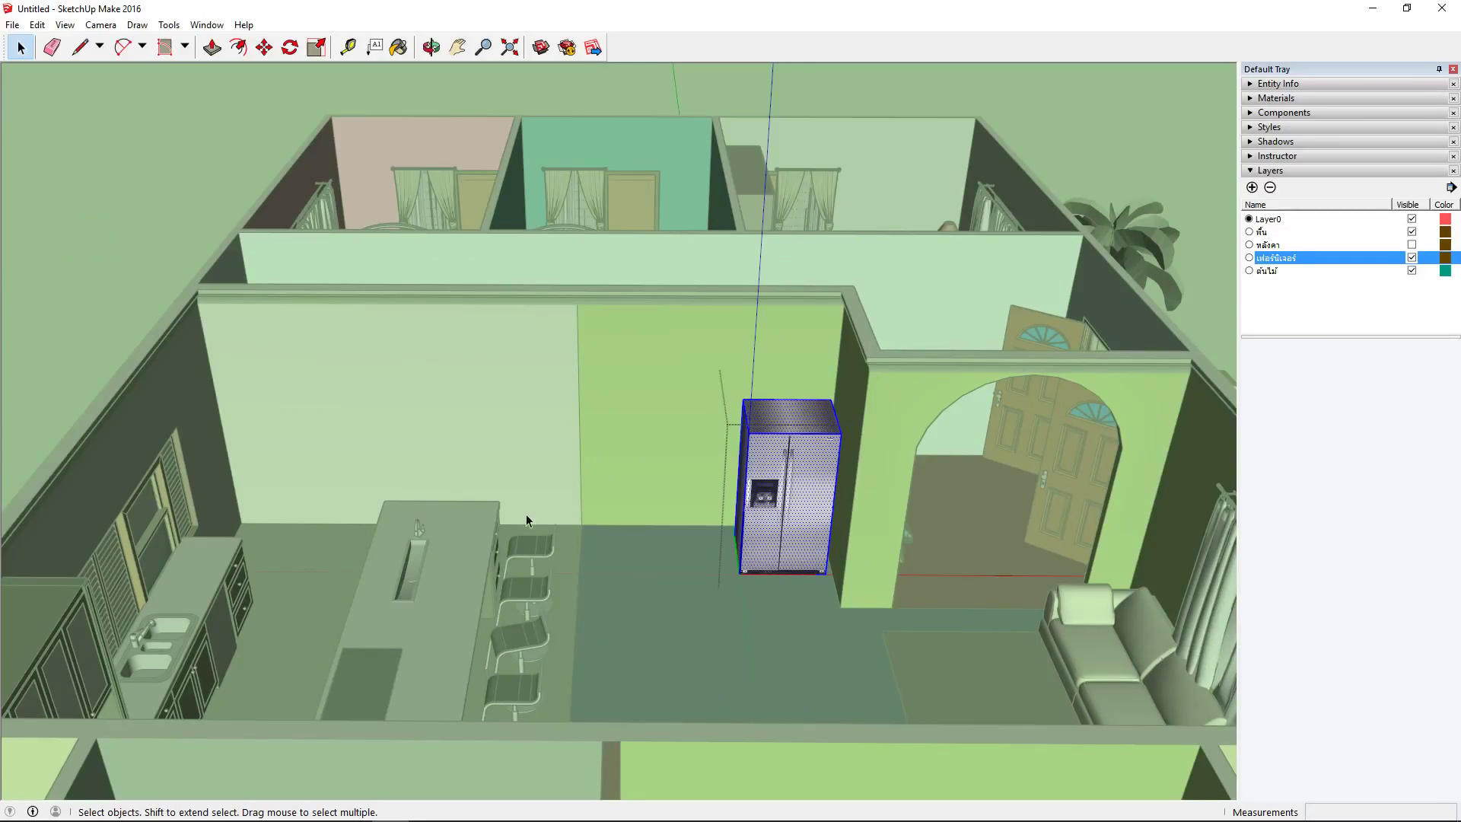
{"action": "left_click", "coordinate": [652, 562]}
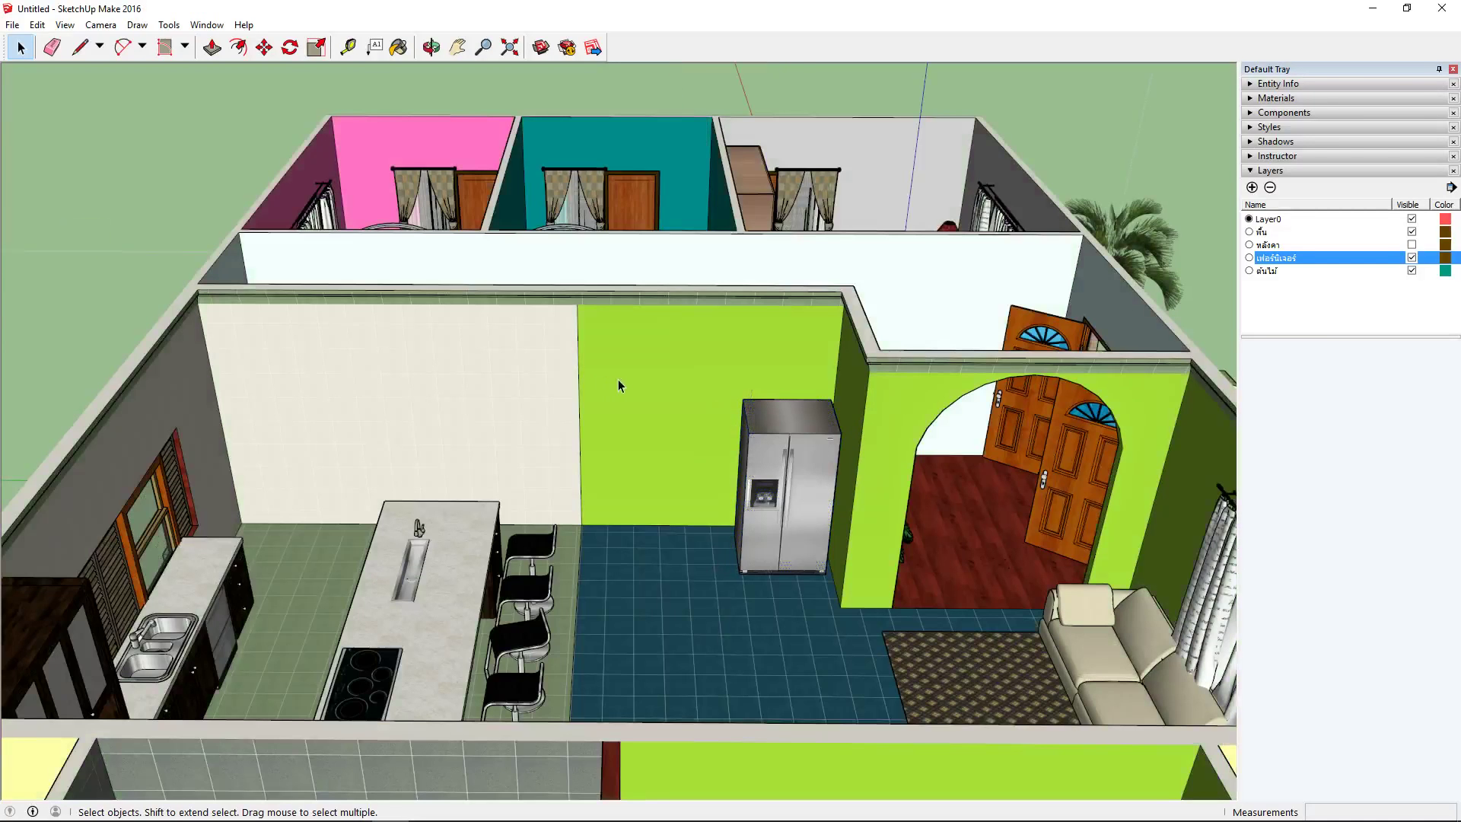
{"action": "left_click", "coordinate": [774, 467]}
{"action": "double_click", "coordinate": [774, 467]}
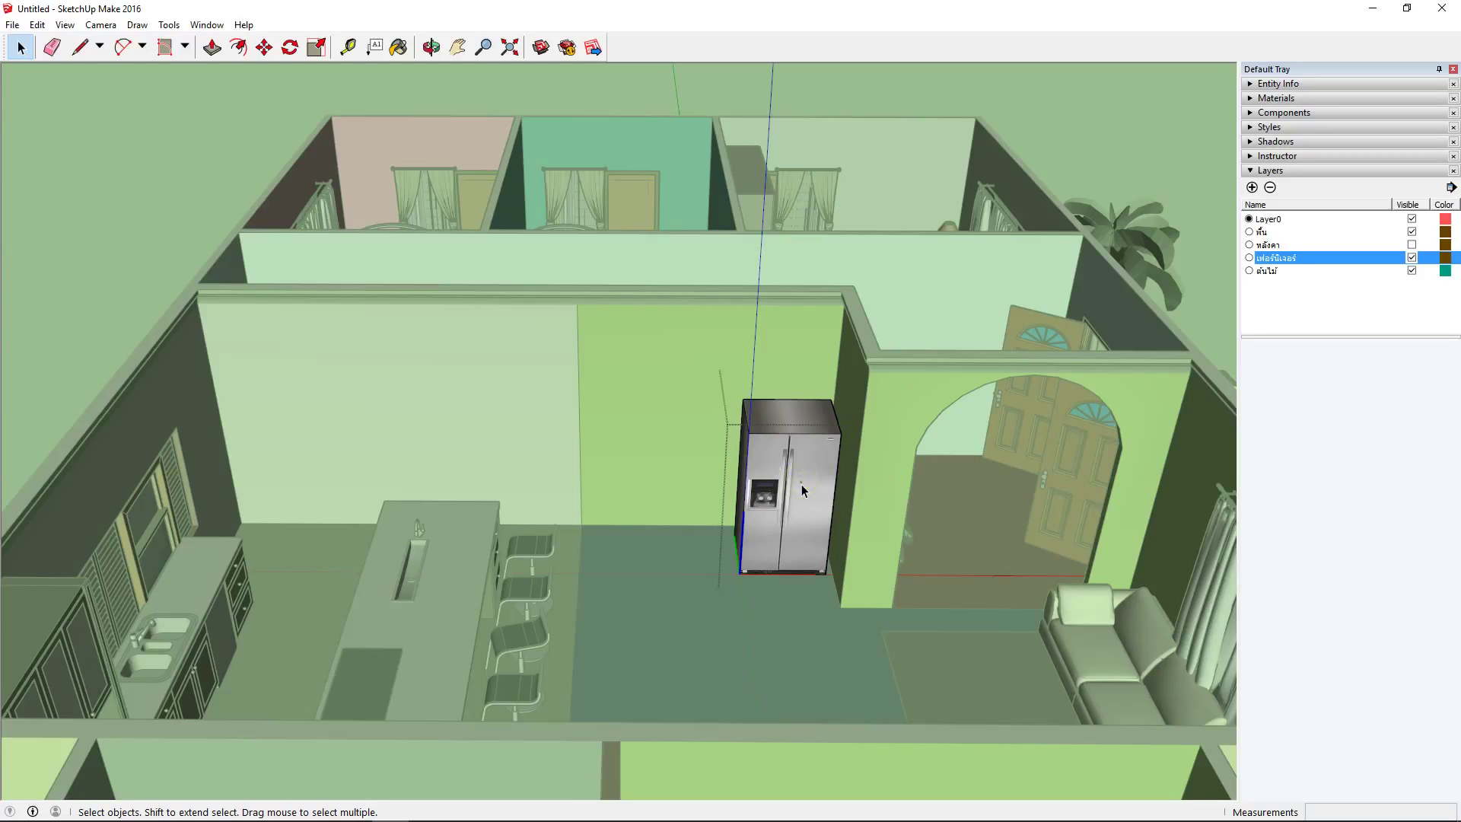
{"action": "key", "text": "ctrl+a"}
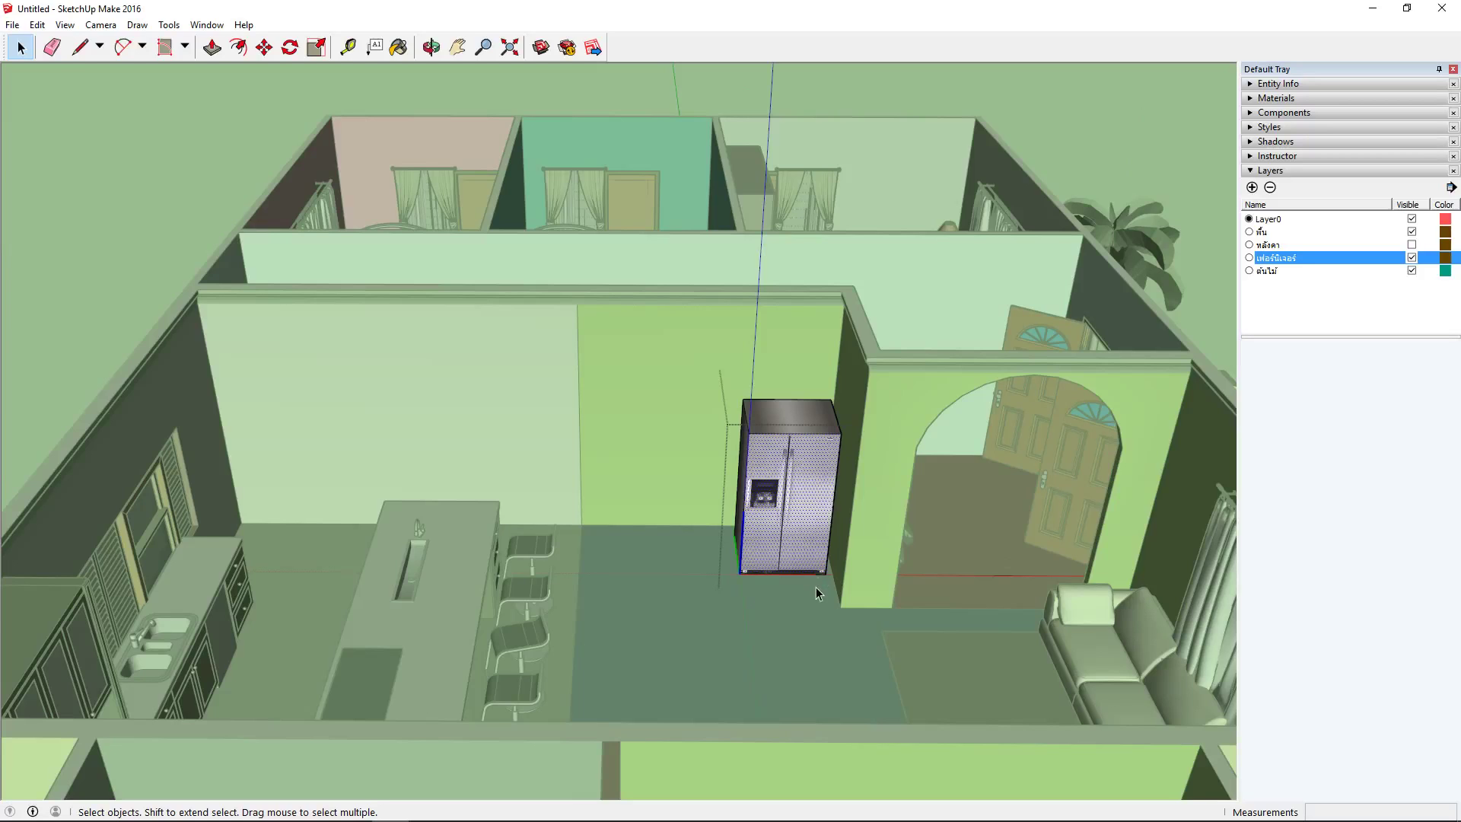
{"action": "left_click", "coordinate": [794, 428]}
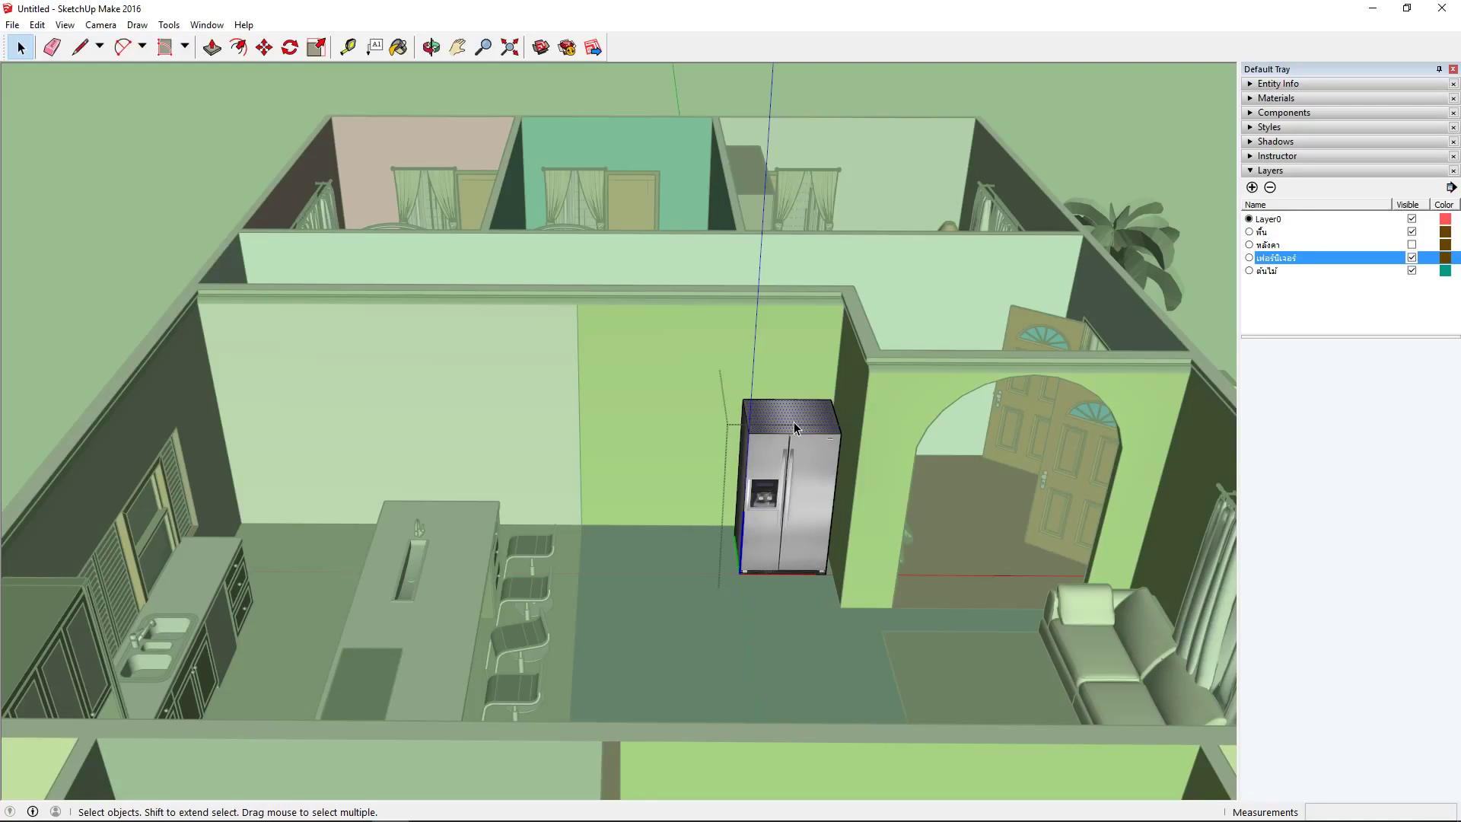
{"action": "scroll", "coordinate": [794, 428], "scroll_direction": "down", "scroll_amount": 2}
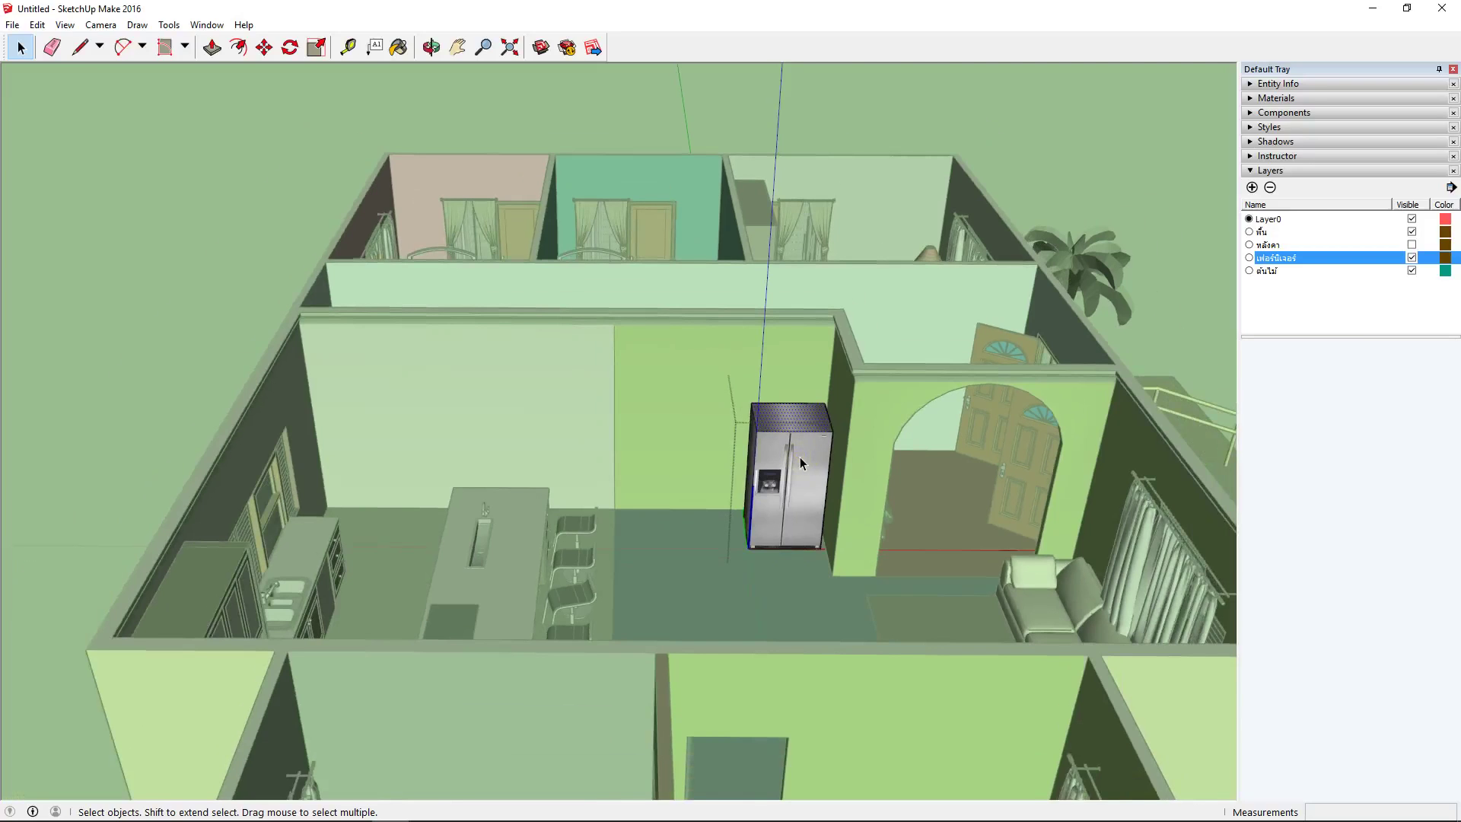
{"action": "triple_click", "coordinate": [801, 458]}
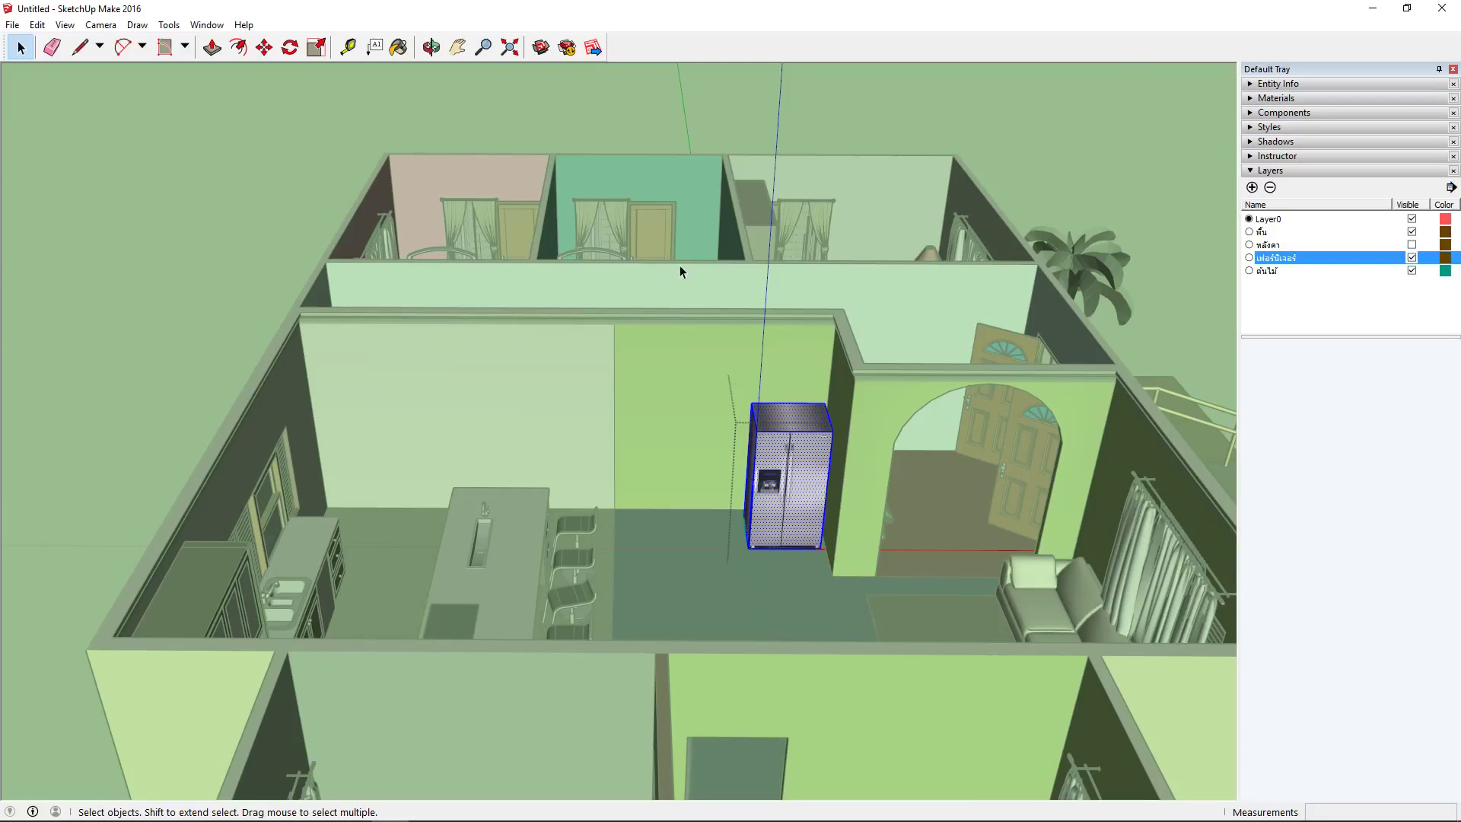
{"action": "left_click", "coordinate": [1120, 63]}
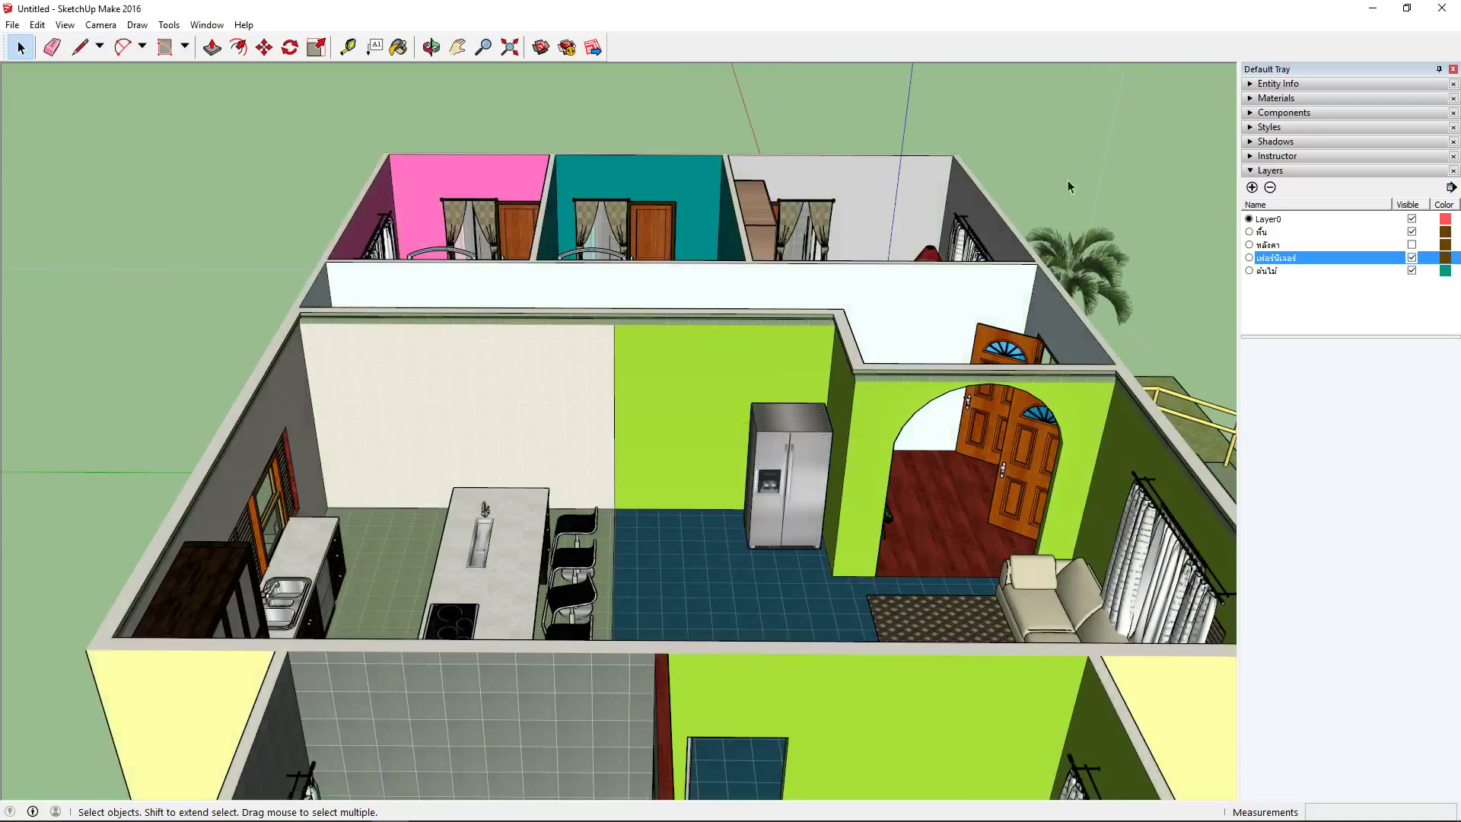
Orbit and zoom to face the front terrace, then select the potted plant there
{"action": "middle_click_drag", "start_coordinate": [997, 424], "coordinate": [837, 531]}
{"action": "scroll", "coordinate": [881, 625], "scroll_direction": "up", "scroll_amount": 3}
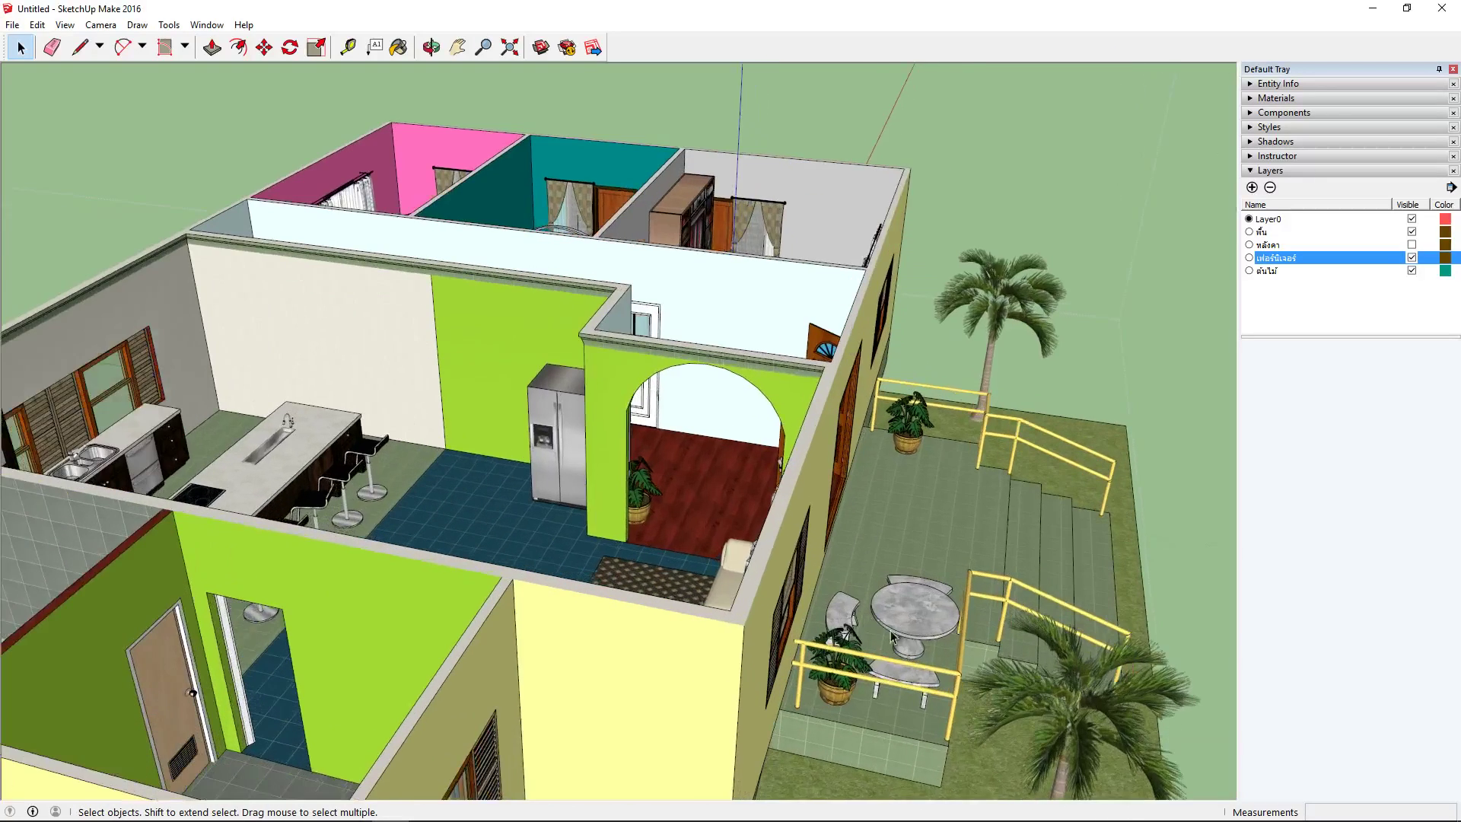
{"action": "scroll", "coordinate": [905, 643], "scroll_direction": "up", "scroll_amount": 2}
{"action": "middle_click_drag", "start_coordinate": [932, 663], "coordinate": [608, 586]}
{"action": "scroll", "coordinate": [609, 588], "scroll_direction": "up", "scroll_amount": 2}
{"action": "scroll", "coordinate": [697, 463], "scroll_direction": "up", "scroll_amount": 5}
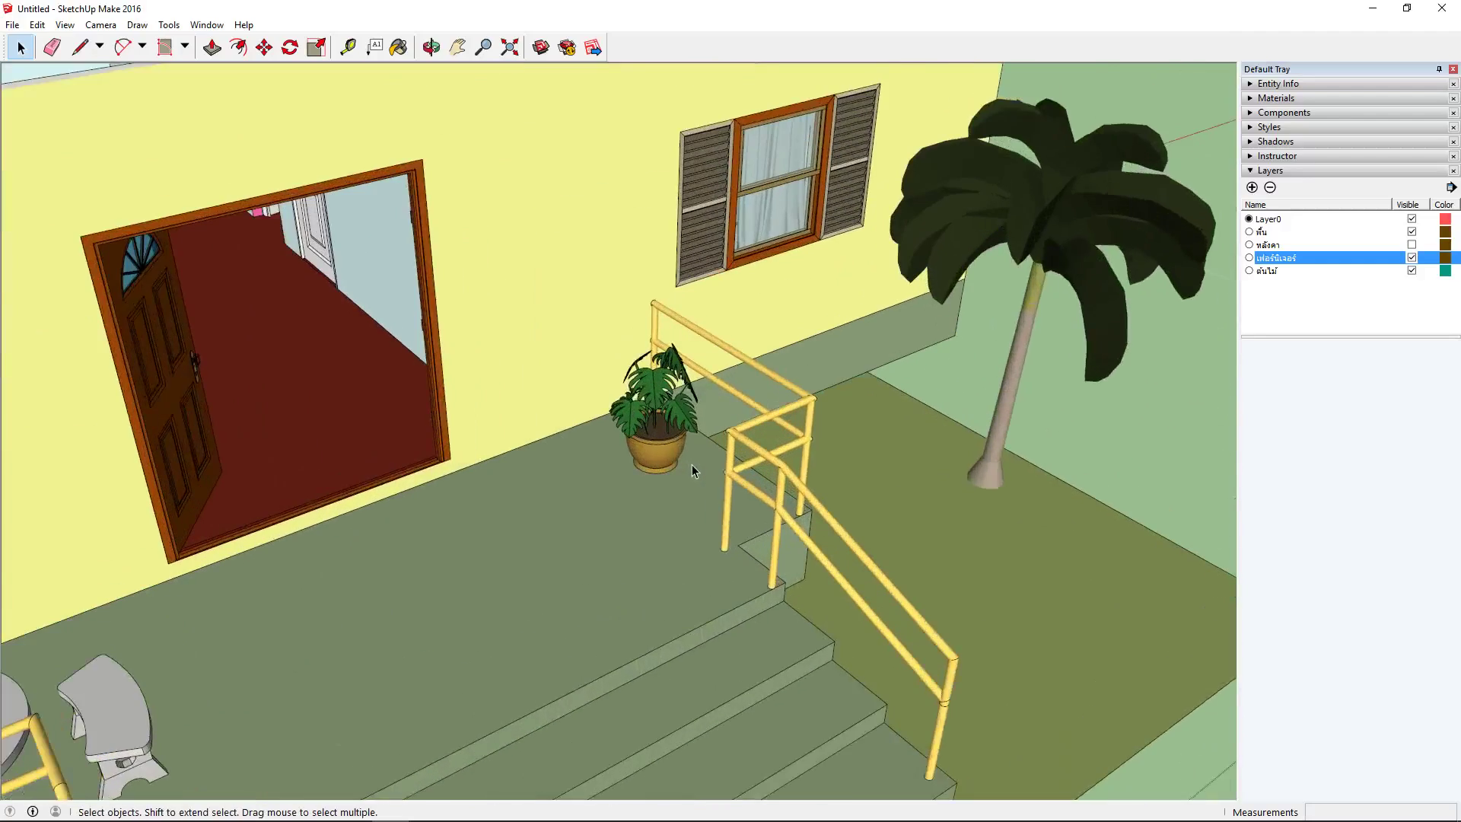
{"action": "scroll", "coordinate": [691, 470], "scroll_direction": "up", "scroll_amount": 2}
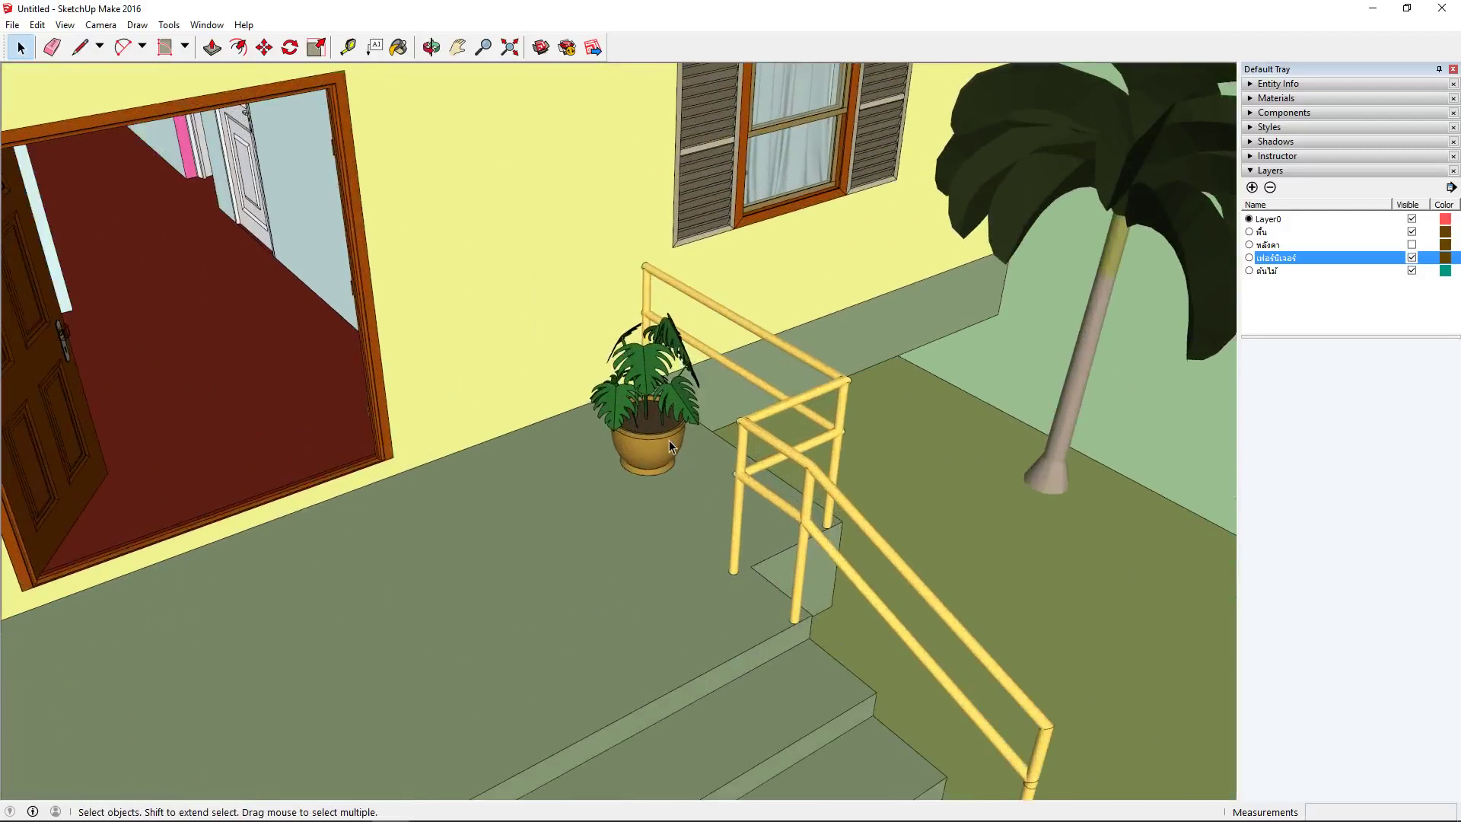
{"action": "left_click", "coordinate": [671, 446]}
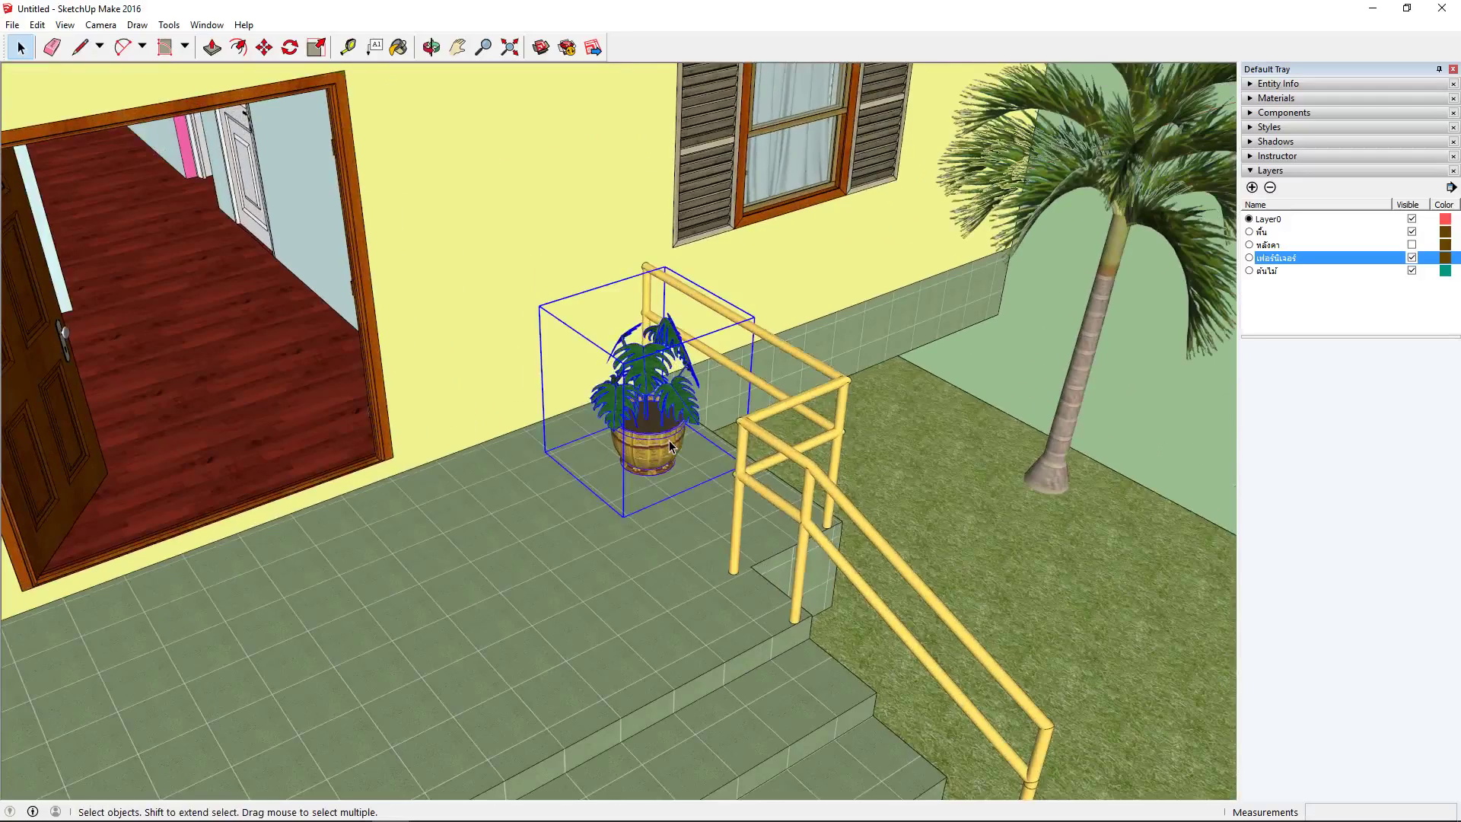
Zoom out and back in on the selected potted plant beside the stair railing
{"action": "scroll", "coordinate": [692, 459], "scroll_direction": "down", "scroll_amount": 1}
{"action": "scroll", "coordinate": [735, 432], "scroll_direction": "down", "scroll_amount": 6}
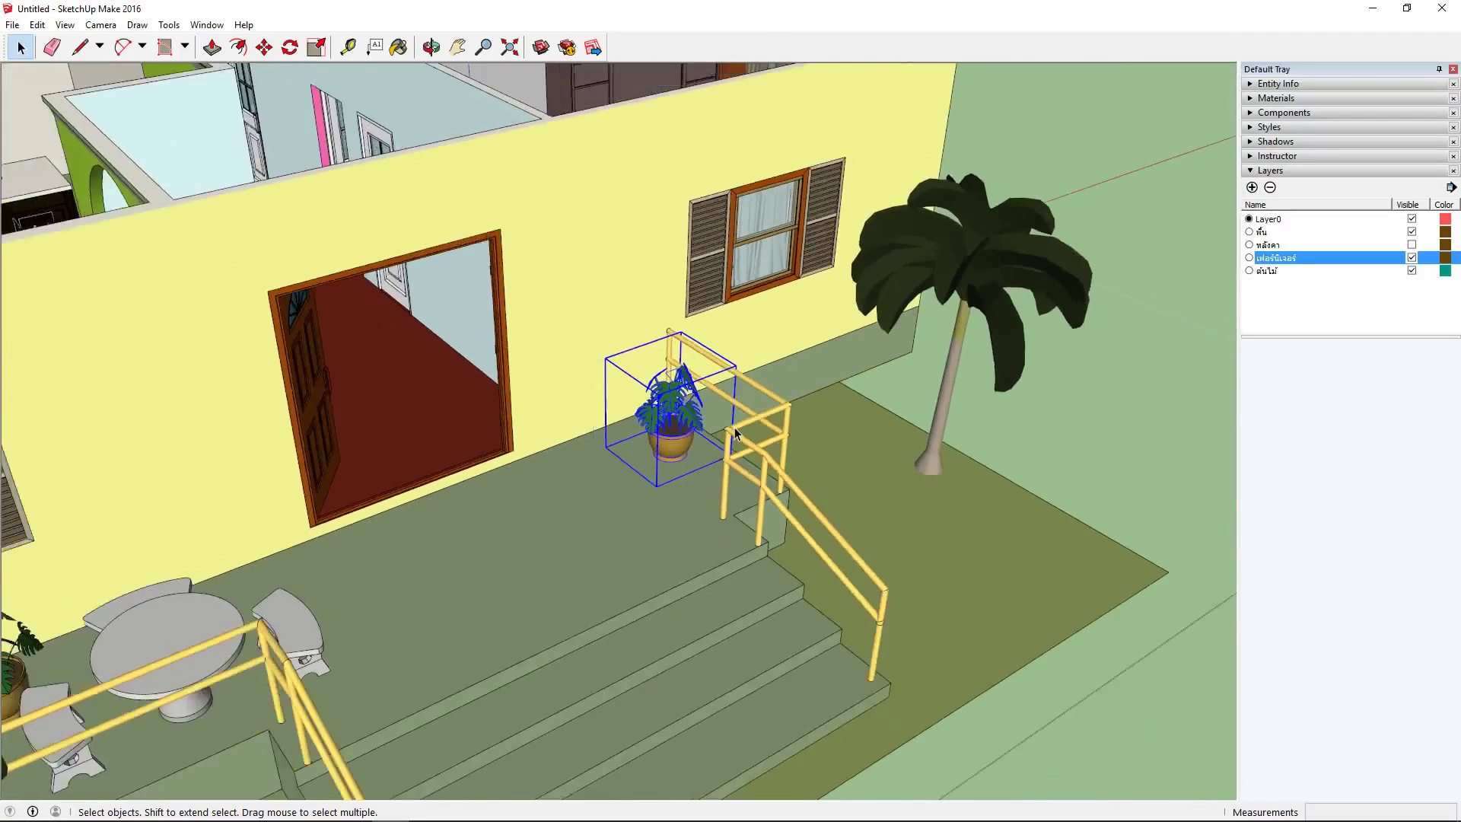
{"action": "scroll", "coordinate": [897, 392], "scroll_direction": "down", "scroll_amount": 2}
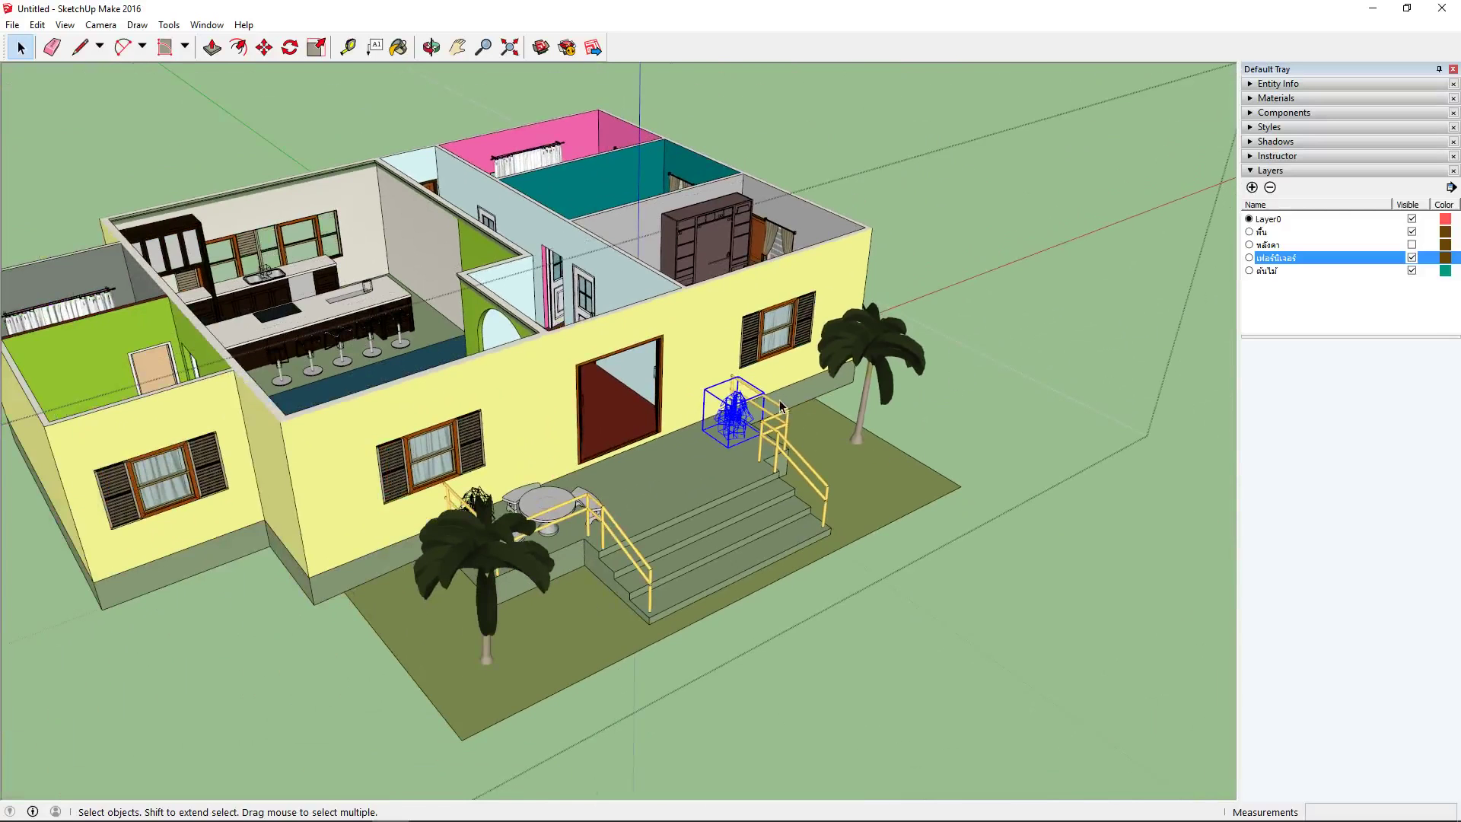
{"action": "scroll", "coordinate": [782, 407], "scroll_direction": "up", "scroll_amount": 5}
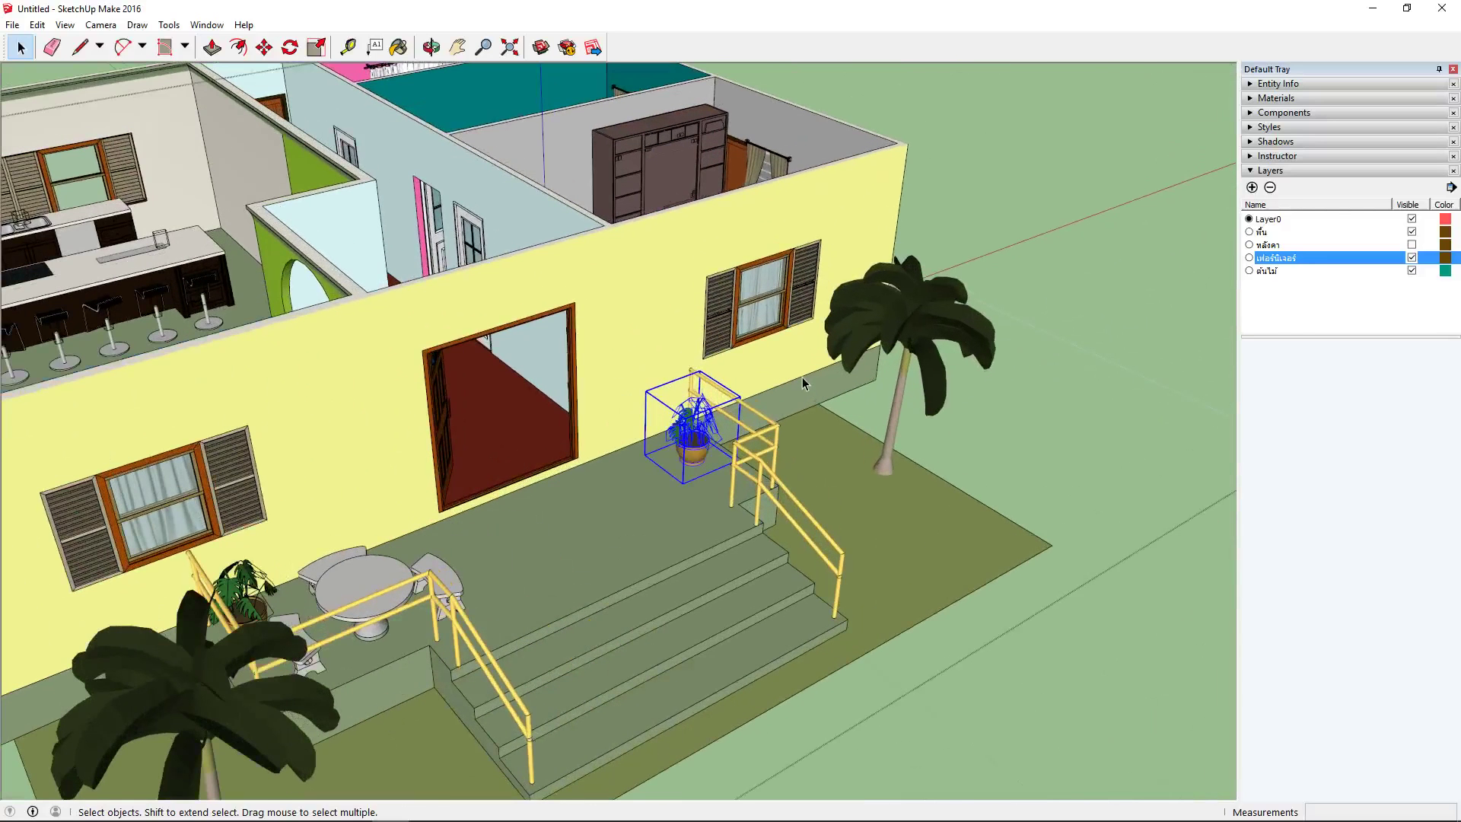
{"action": "scroll", "coordinate": [791, 371], "scroll_direction": "up", "scroll_amount": 2}
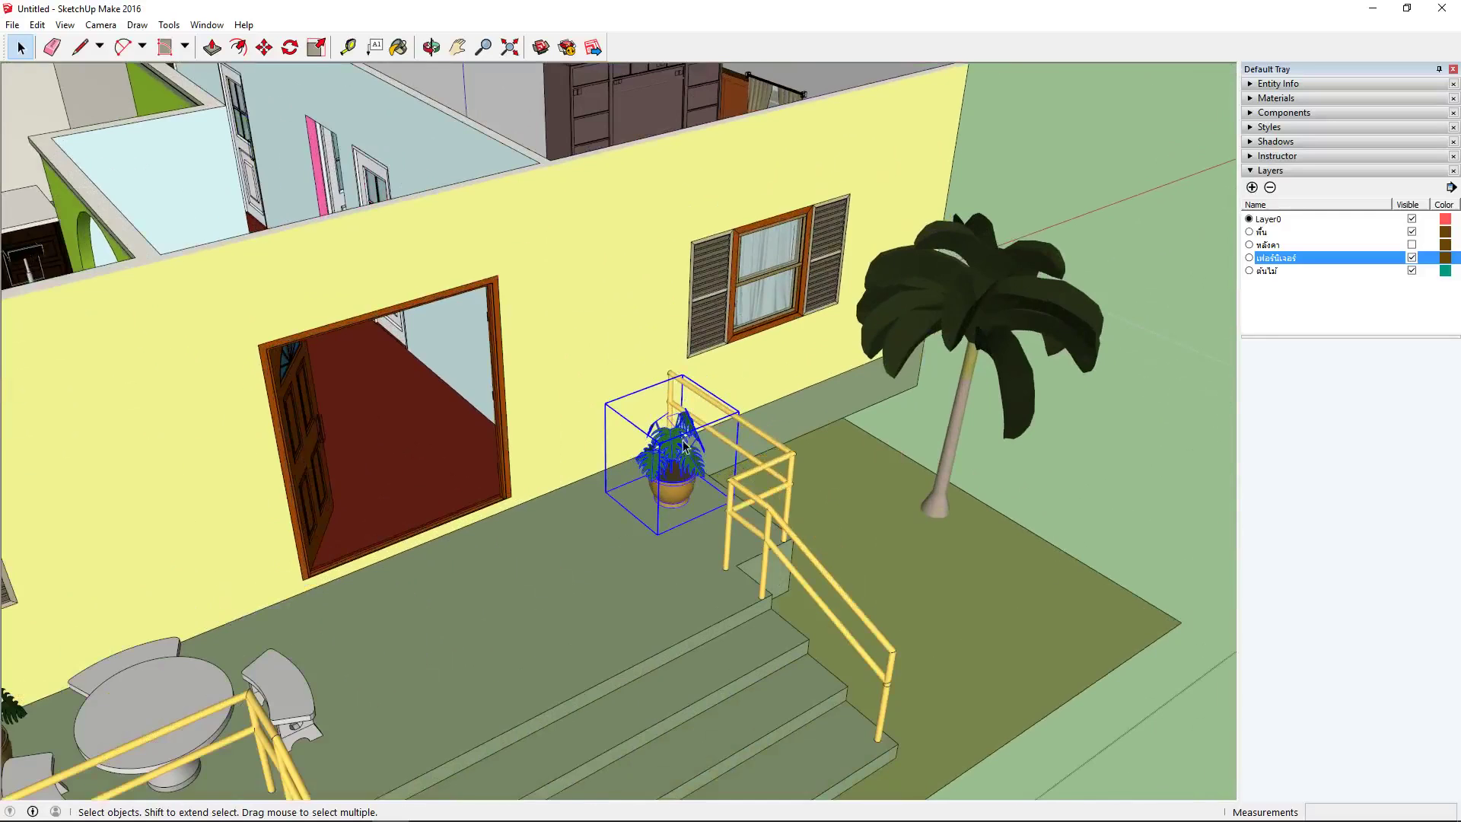
{"action": "scroll", "coordinate": [683, 443], "scroll_direction": "up", "scroll_amount": 2}
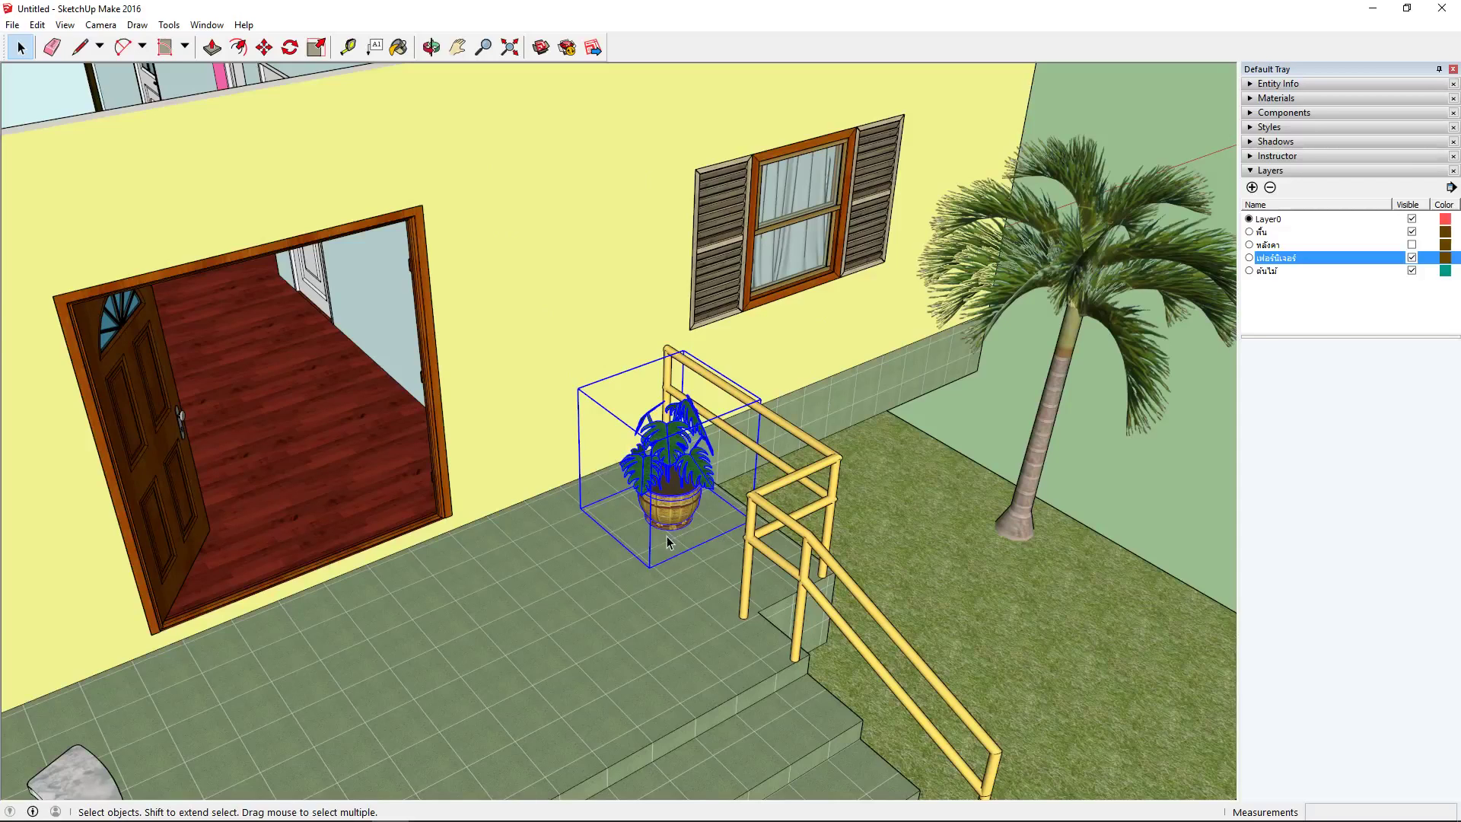
Move the potted plant along the porch near the front door, then start raising it up the blue axis
{"action": "left_click", "coordinate": [265, 48]}
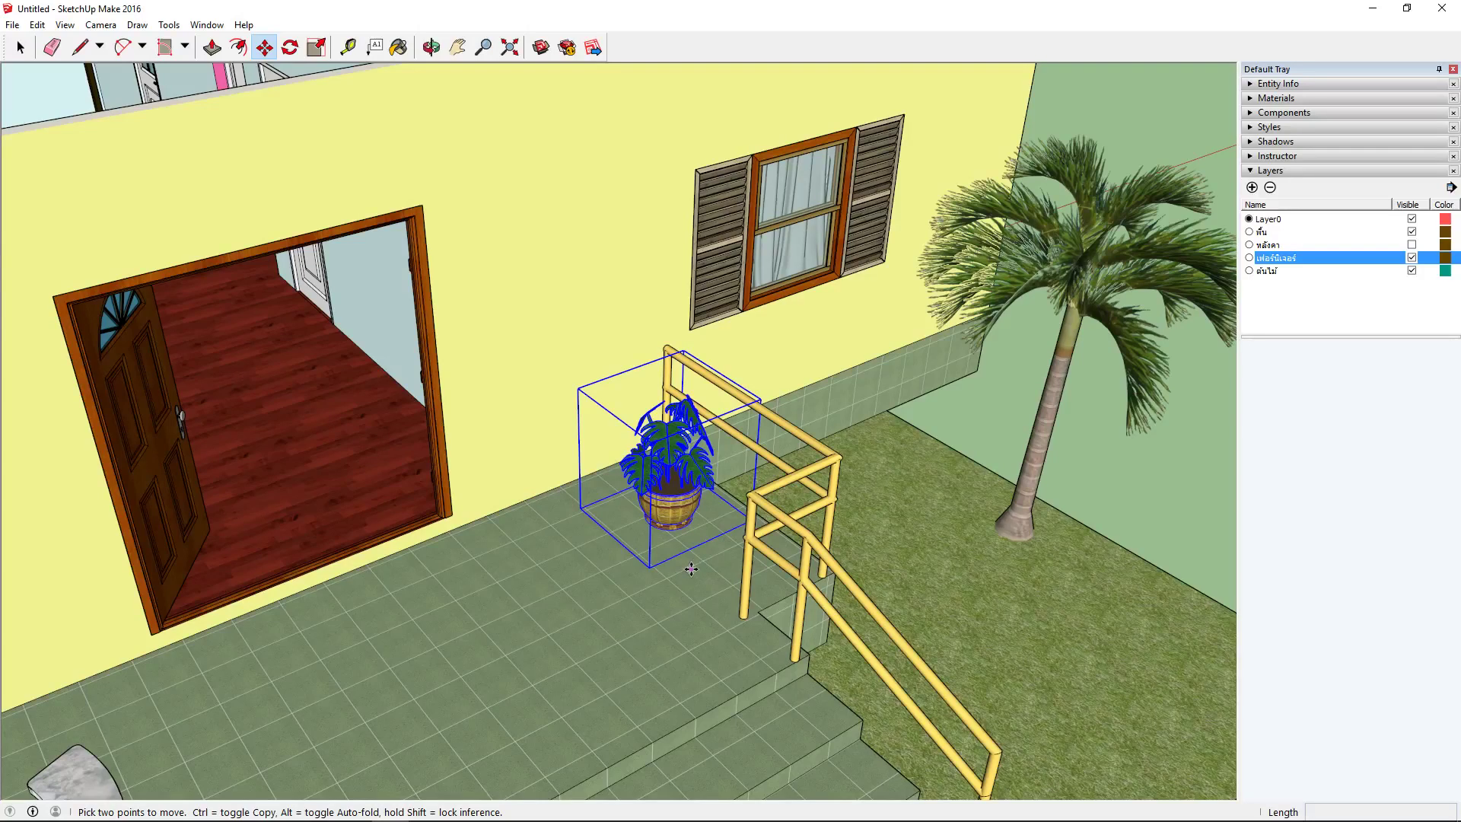
{"action": "scroll", "coordinate": [674, 521], "scroll_direction": "up", "scroll_amount": 3}
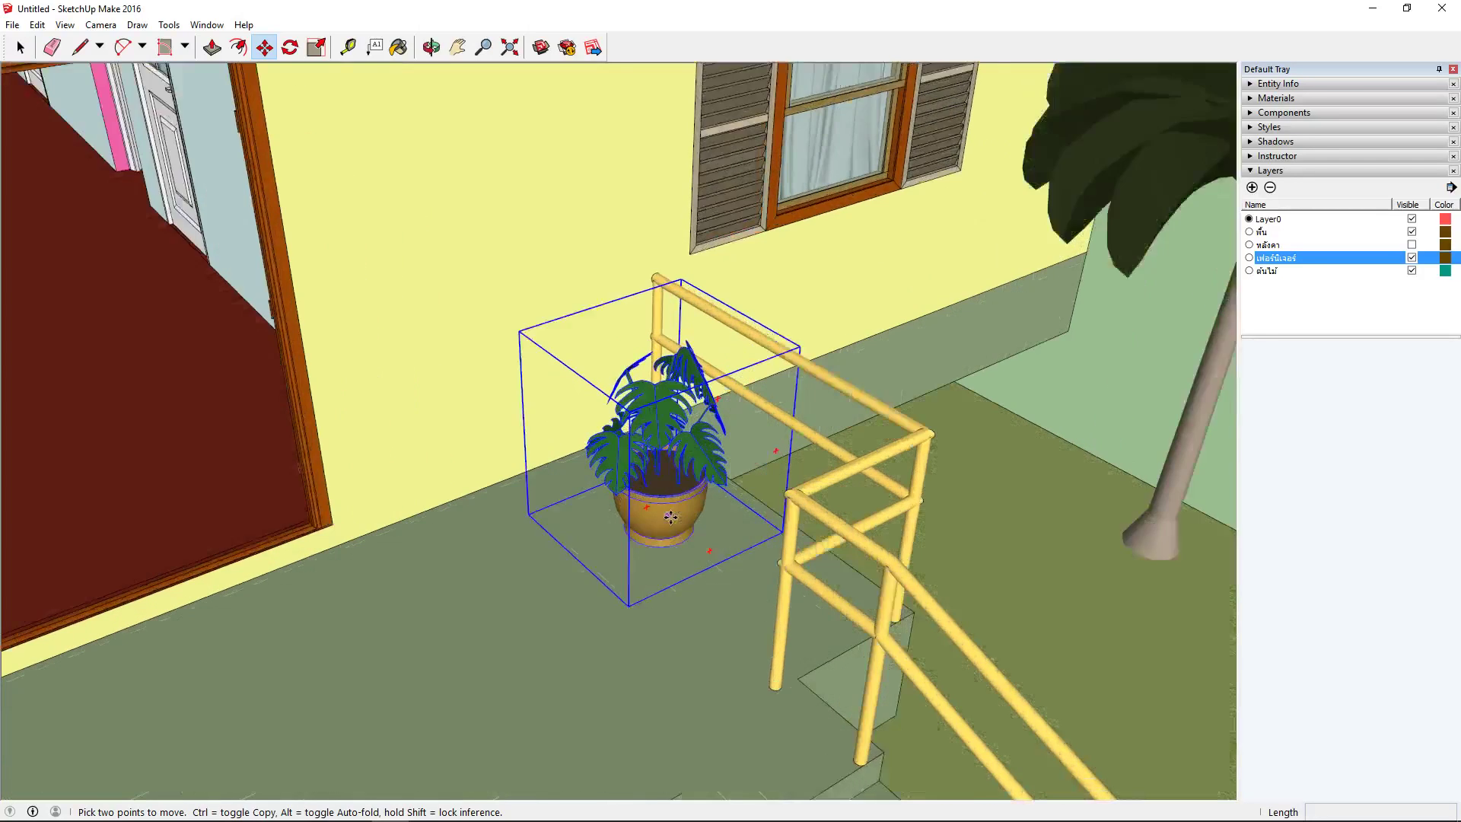
{"action": "scroll", "coordinate": [670, 517], "scroll_direction": "up", "scroll_amount": 1}
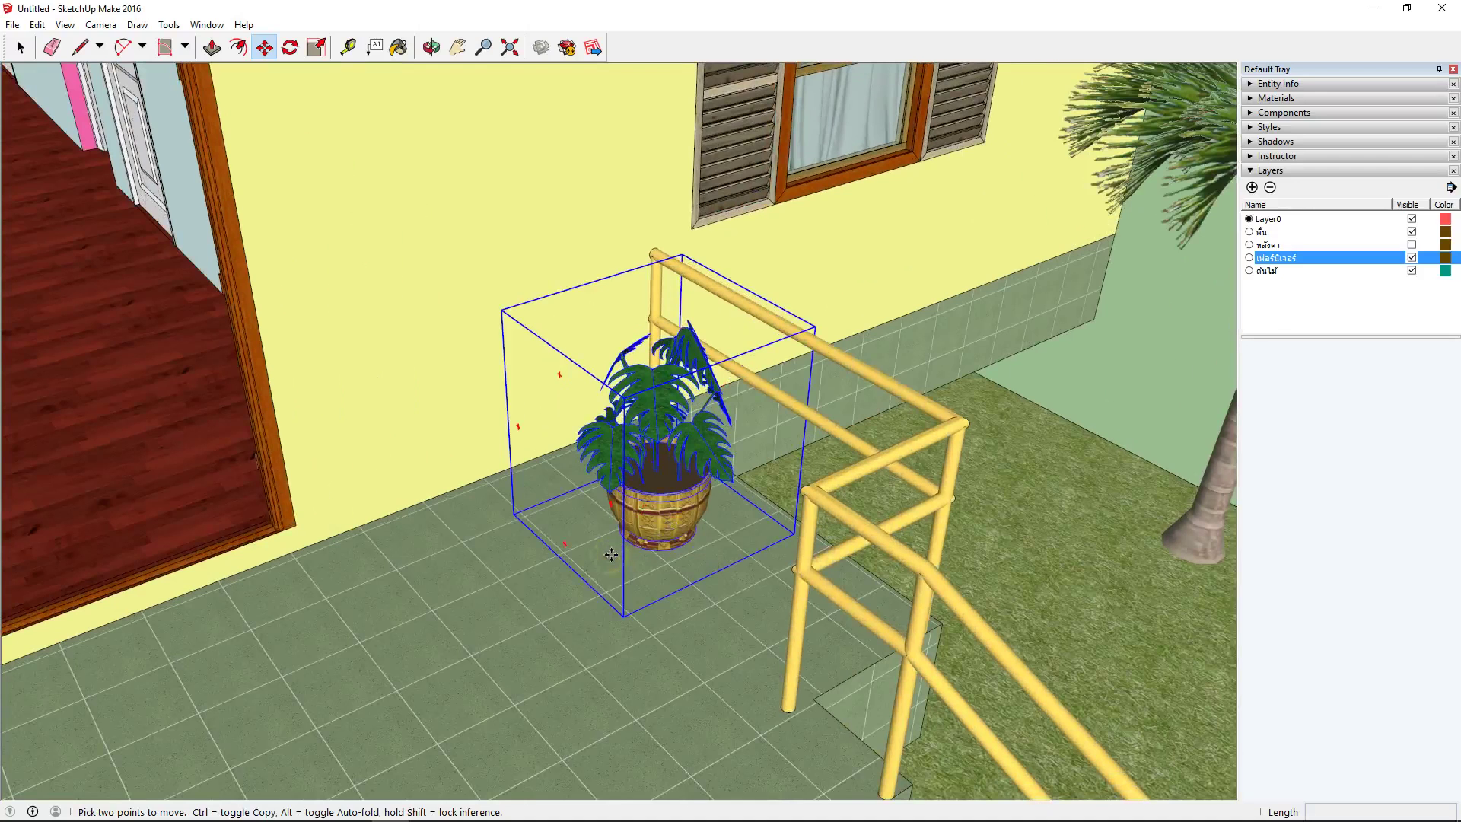
{"action": "left_click", "coordinate": [611, 554]}
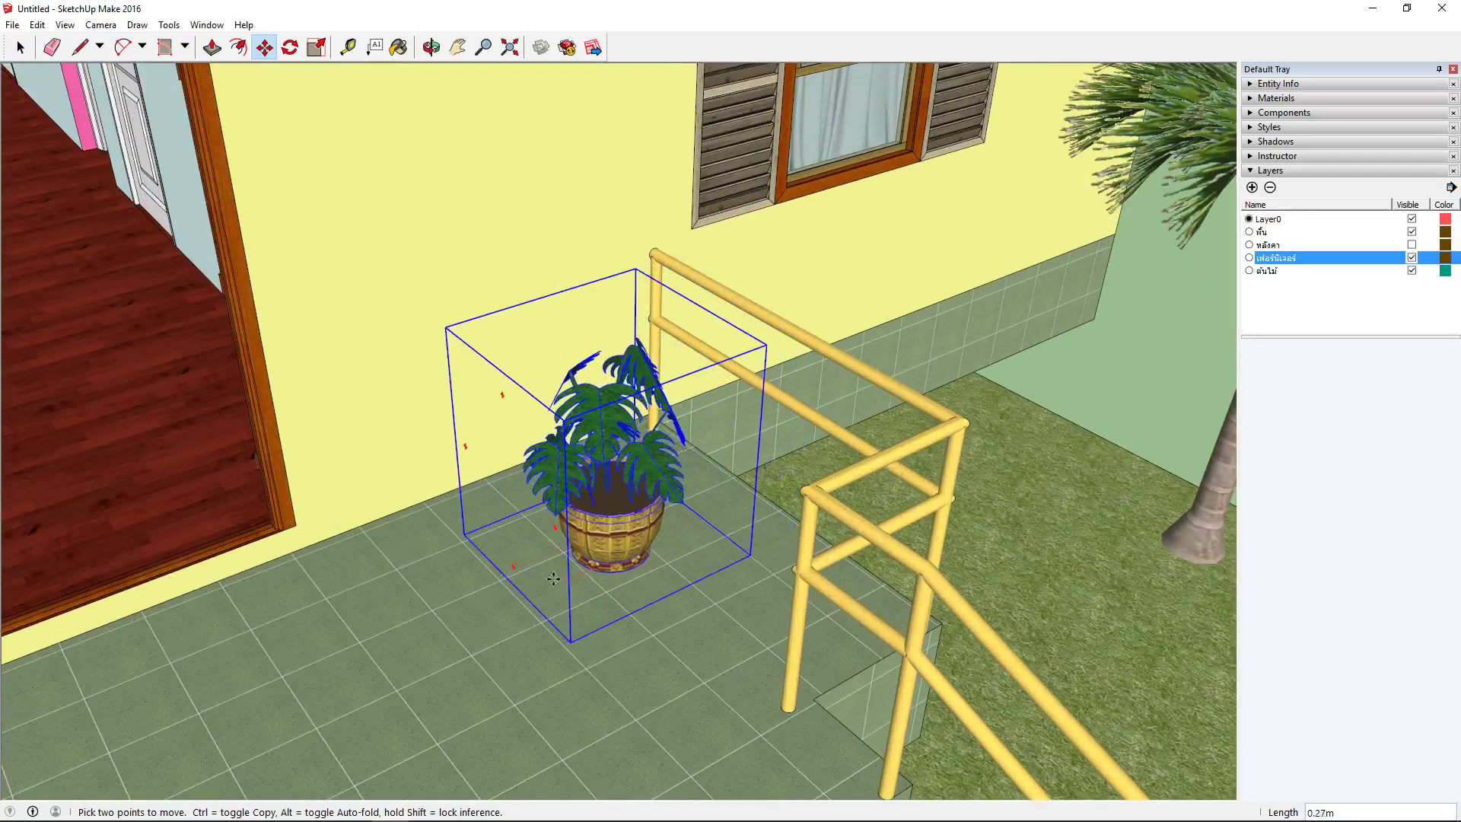
{"action": "scroll", "coordinate": [534, 588], "scroll_direction": "down", "scroll_amount": 1}
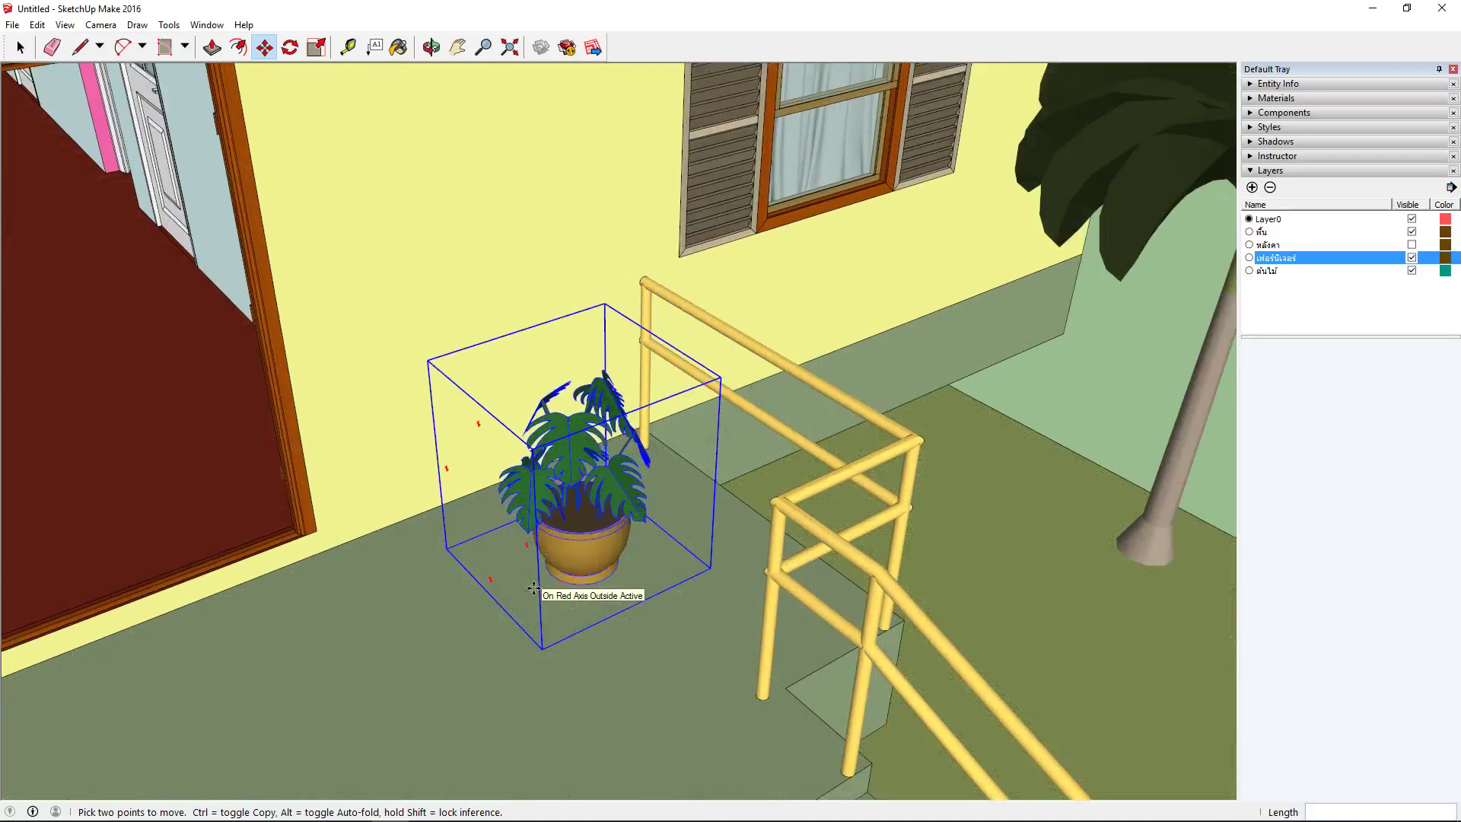
{"action": "scroll", "coordinate": [534, 588], "scroll_direction": "down", "scroll_amount": 1}
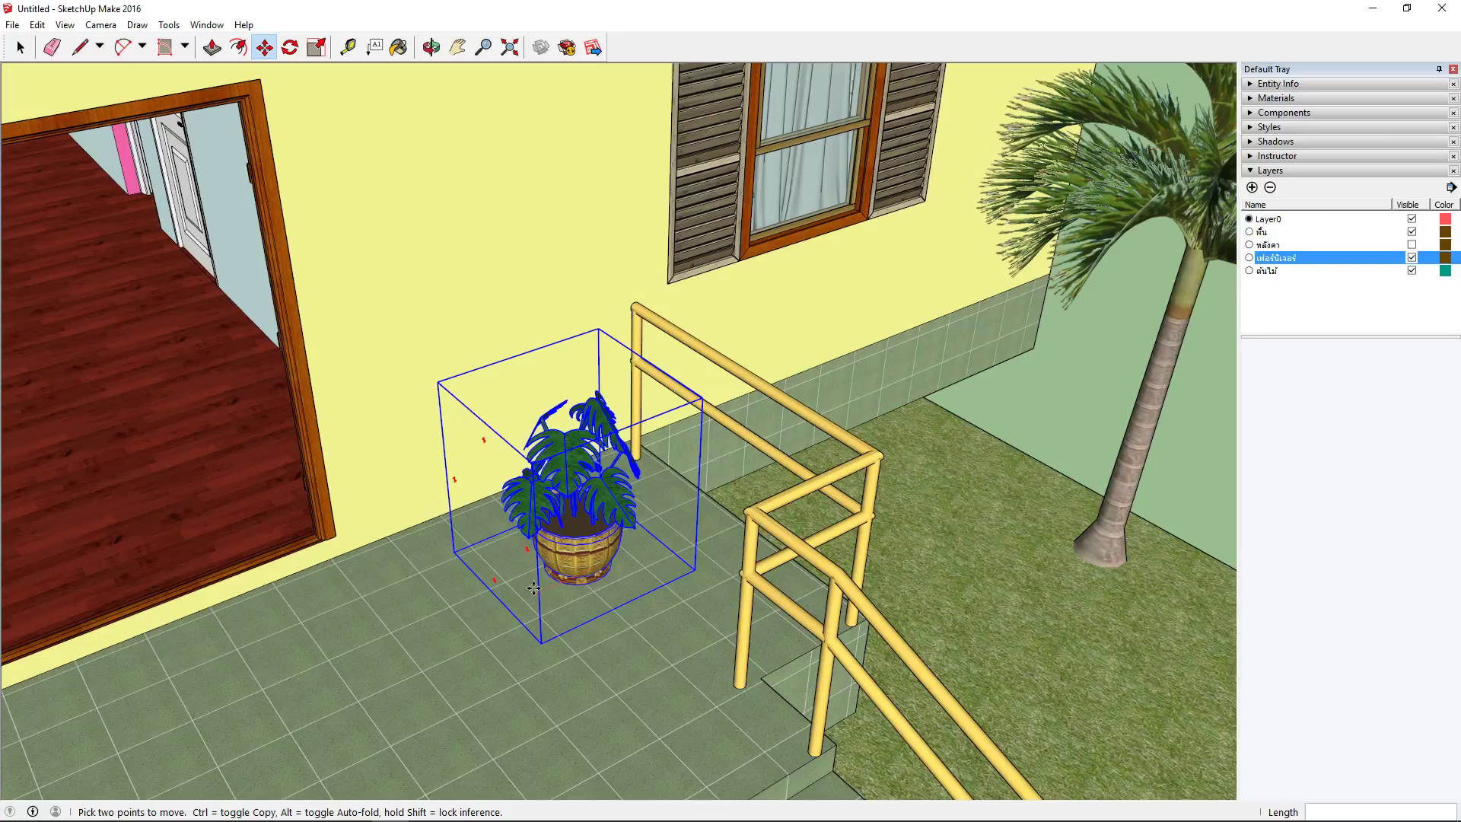
{"action": "left_click", "coordinate": [534, 588]}
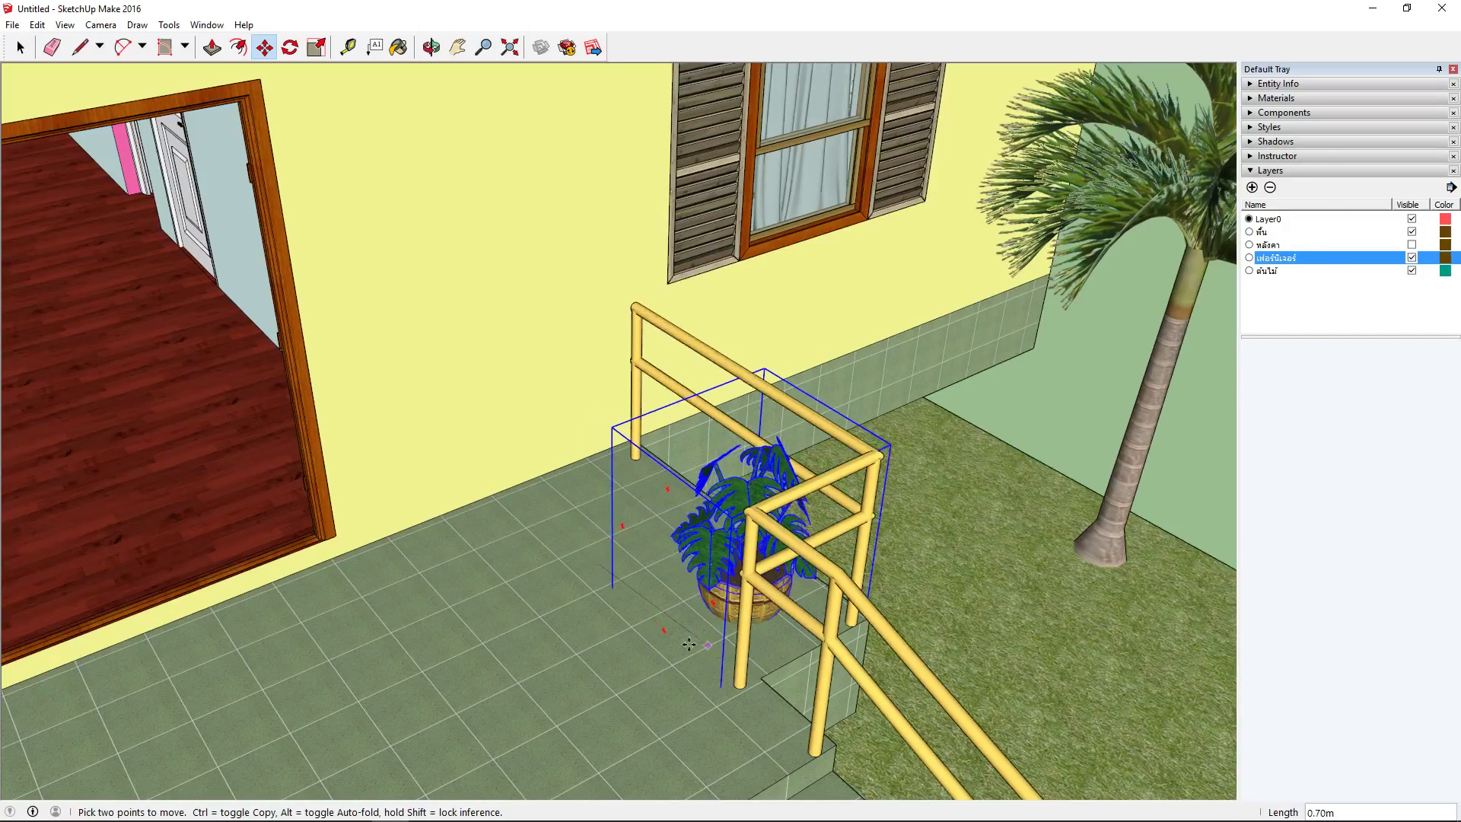
{"action": "left_click", "coordinate": [686, 650]}
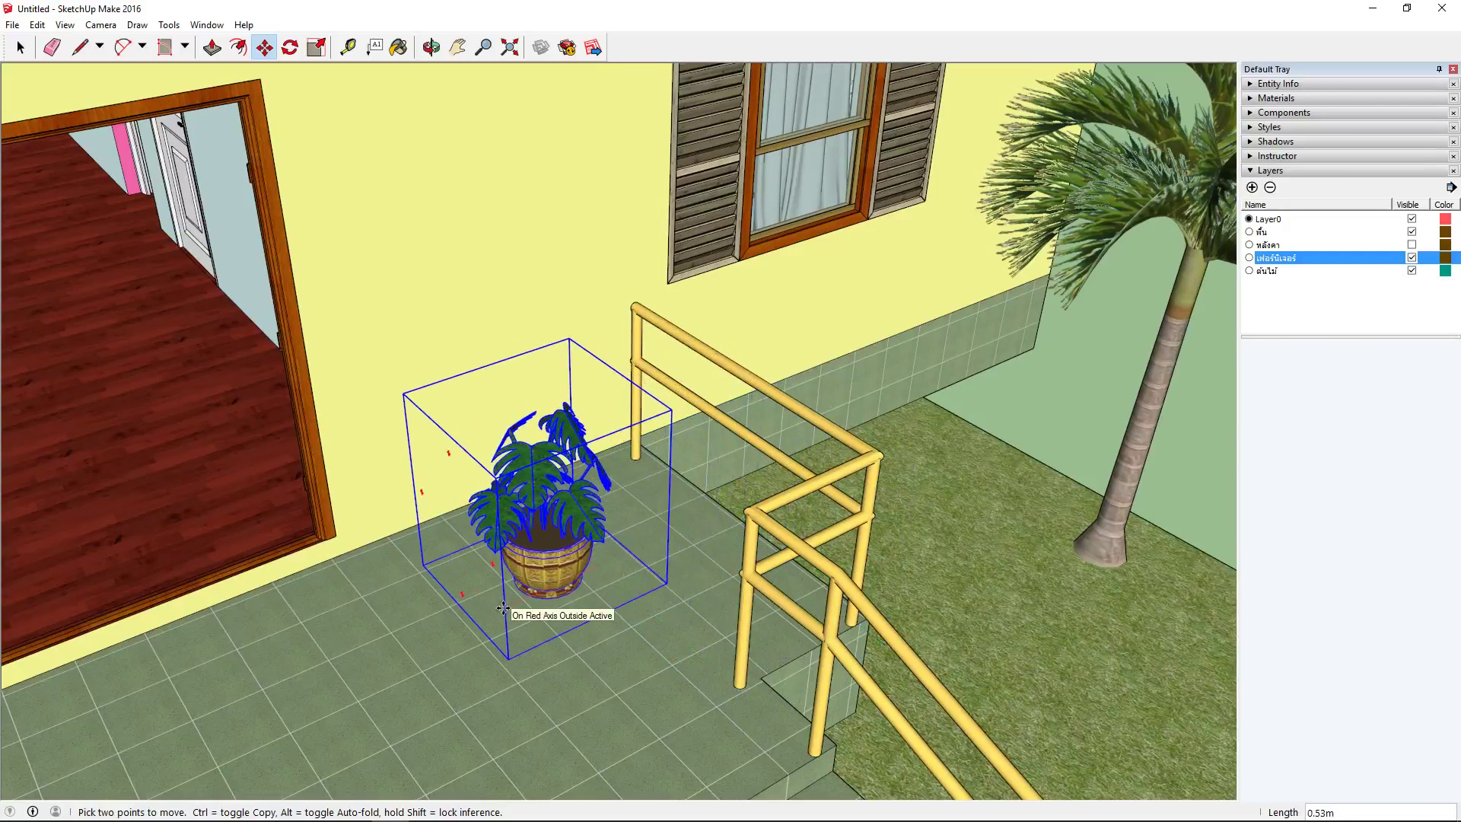
{"action": "left_click", "coordinate": [485, 566]}
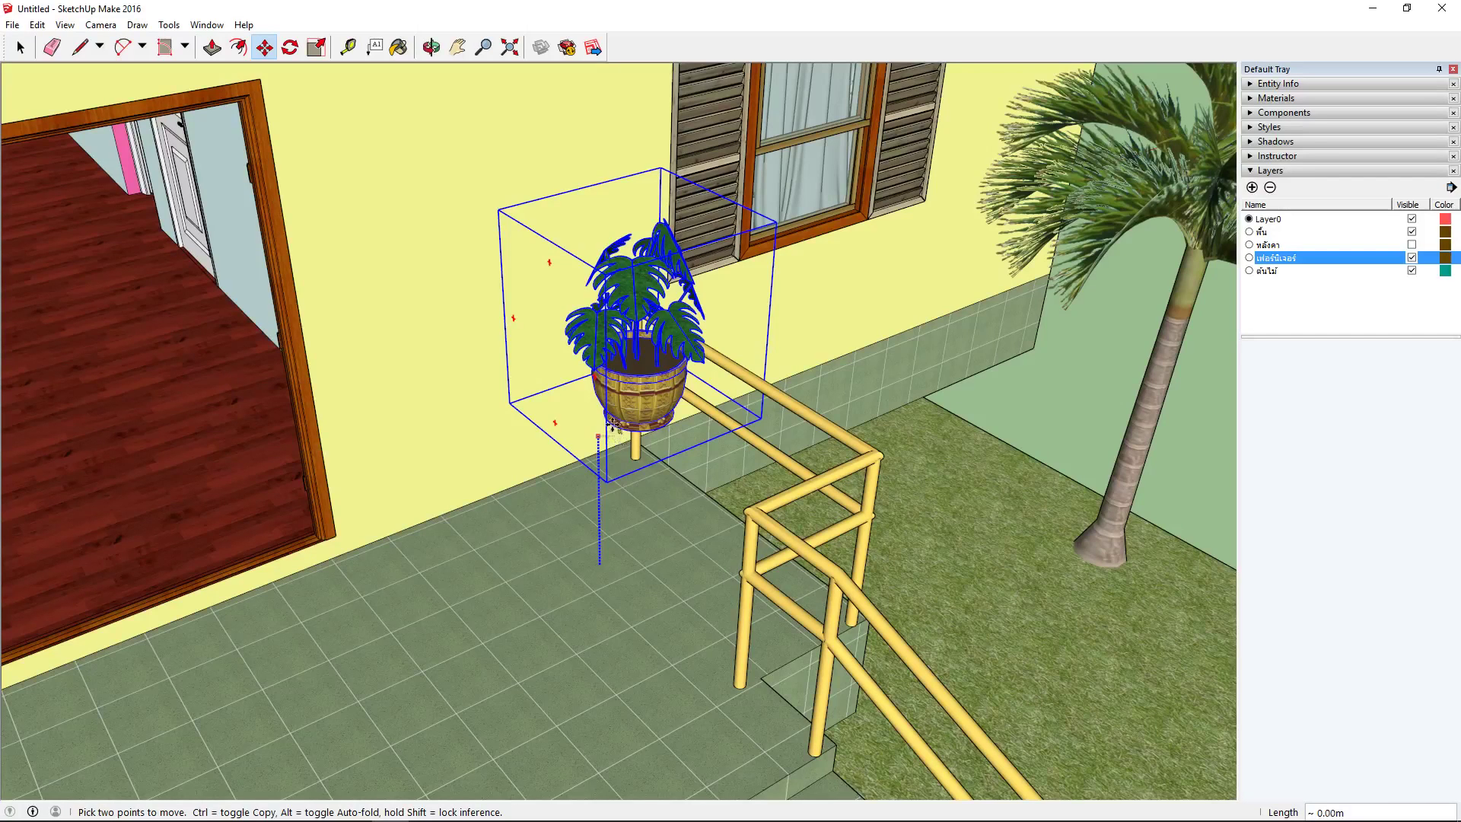
{"action": "middle_click_drag", "start_coordinate": [609, 422], "coordinate": [596, 414]}
{"action": "scroll", "coordinate": [596, 413], "scroll_direction": "down", "scroll_amount": 8}
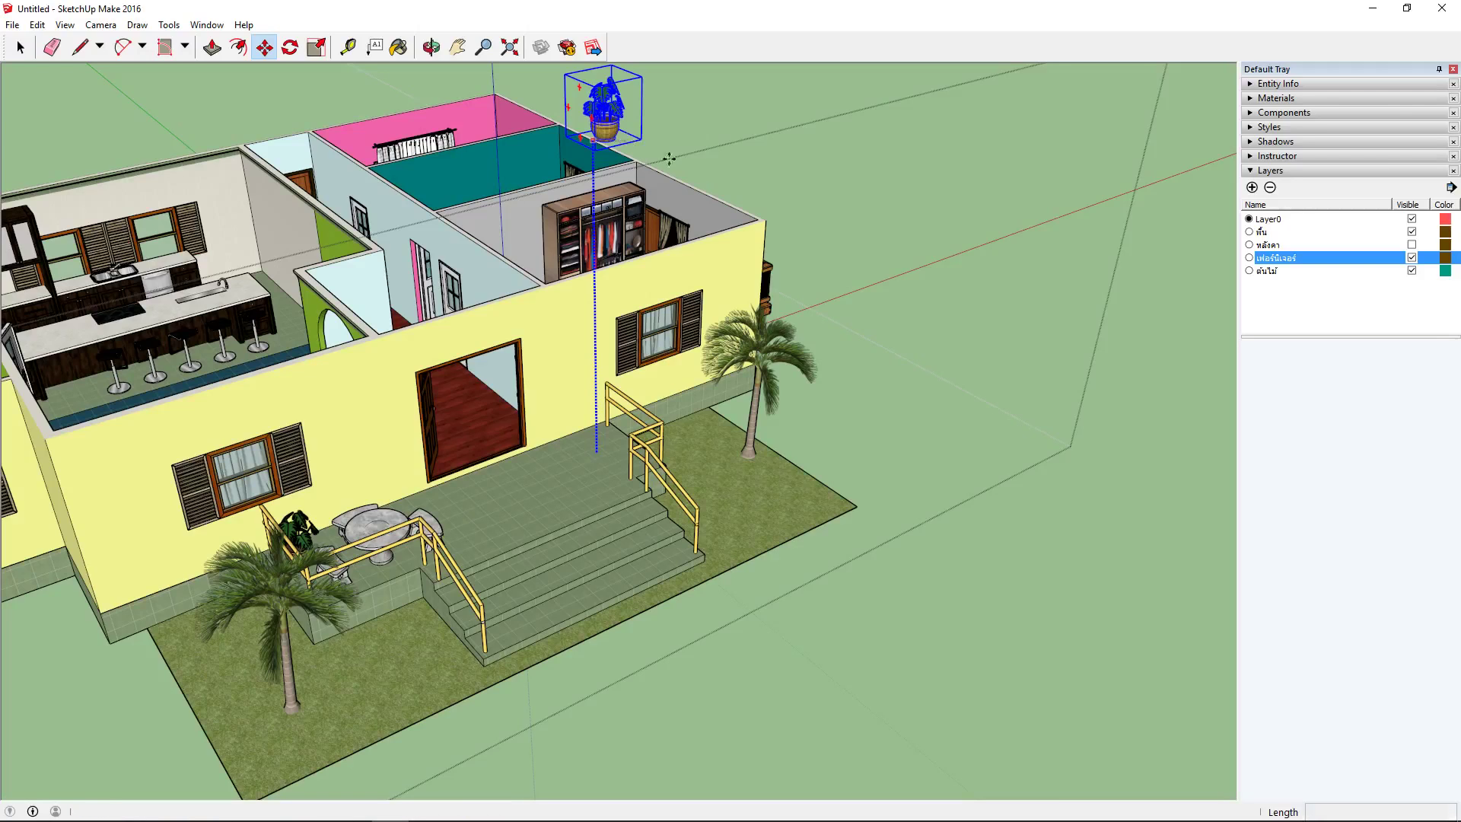
Cancel the raise so the plant drops back beside the stair railing, and return to Select
{"action": "key", "text": "Escape"}
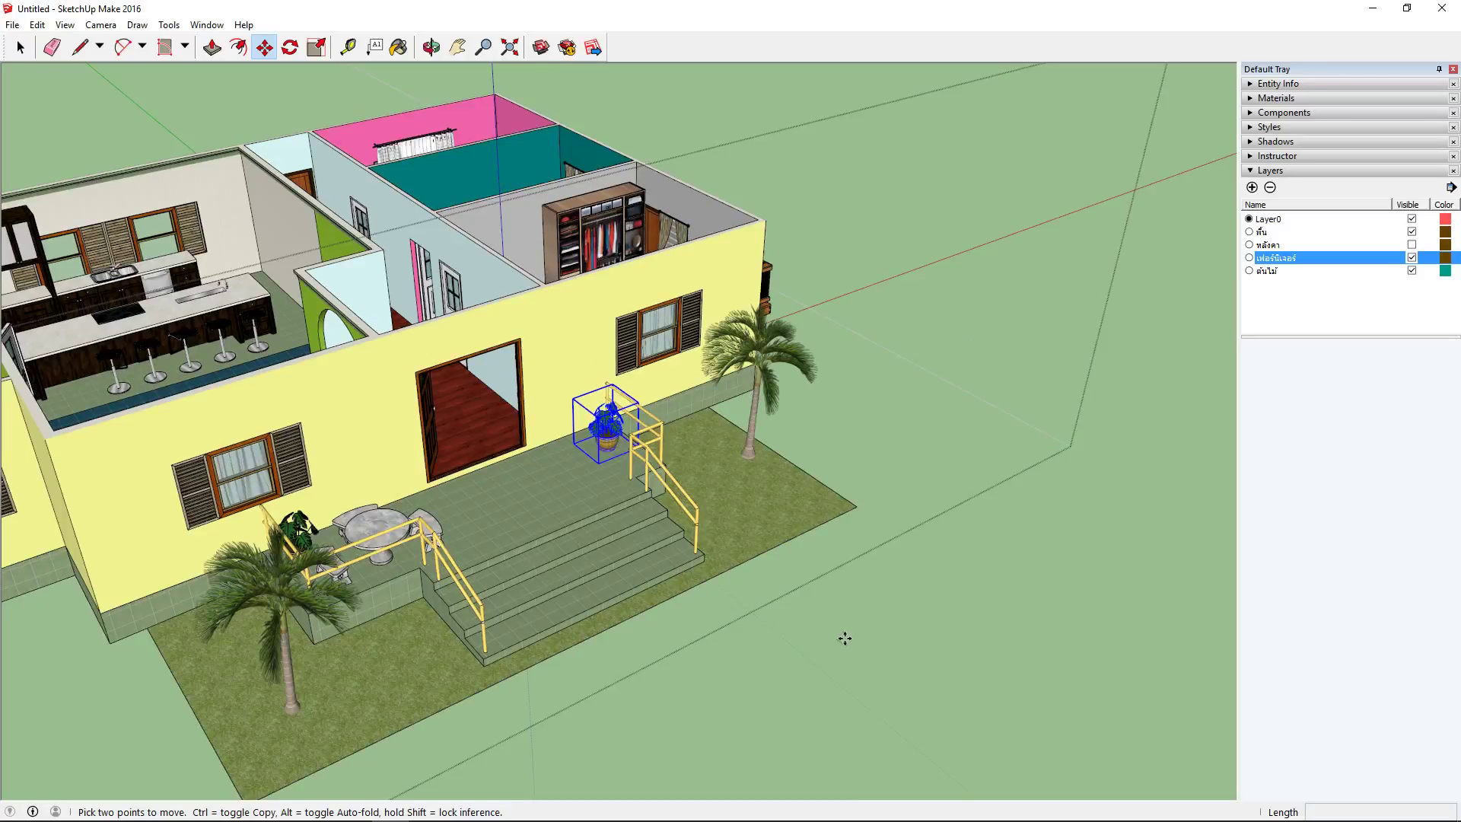
{"action": "key", "text": "space"}
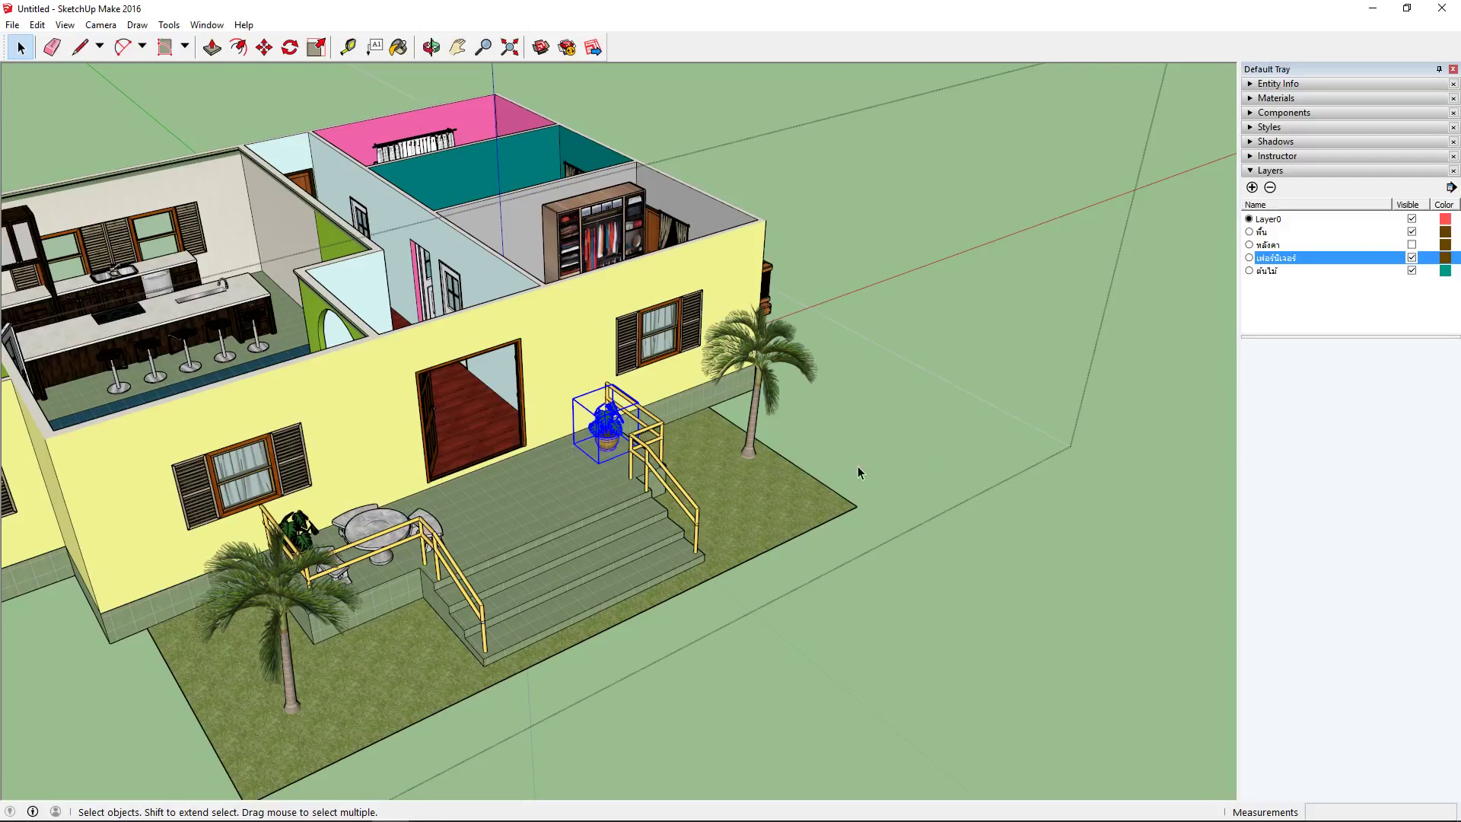
Try selections on the furniture group and open it for editing to reach the plant
{"action": "left_click", "coordinate": [965, 641]}
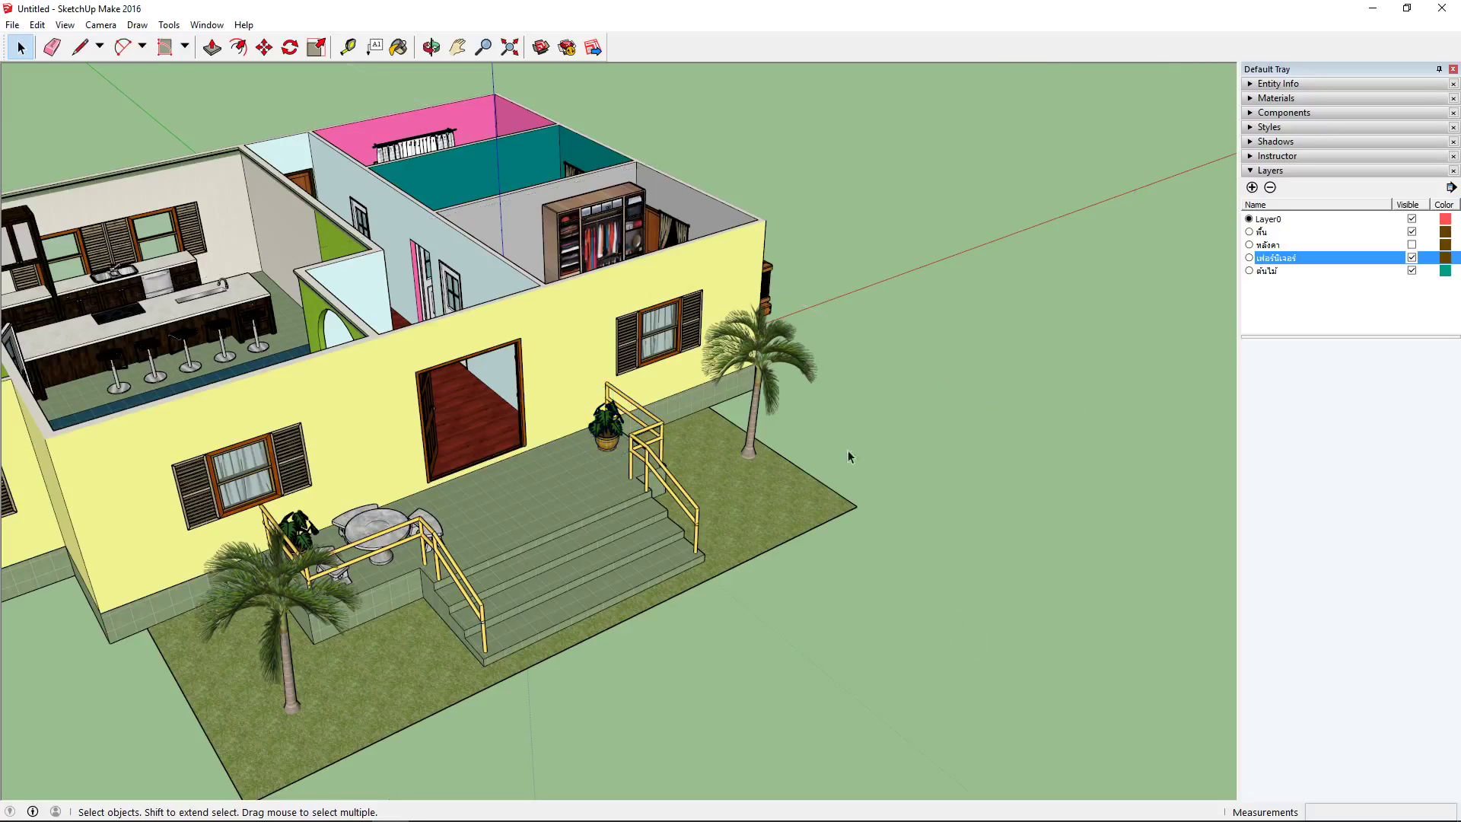
{"action": "scroll", "coordinate": [605, 439], "scroll_direction": "up", "scroll_amount": 1}
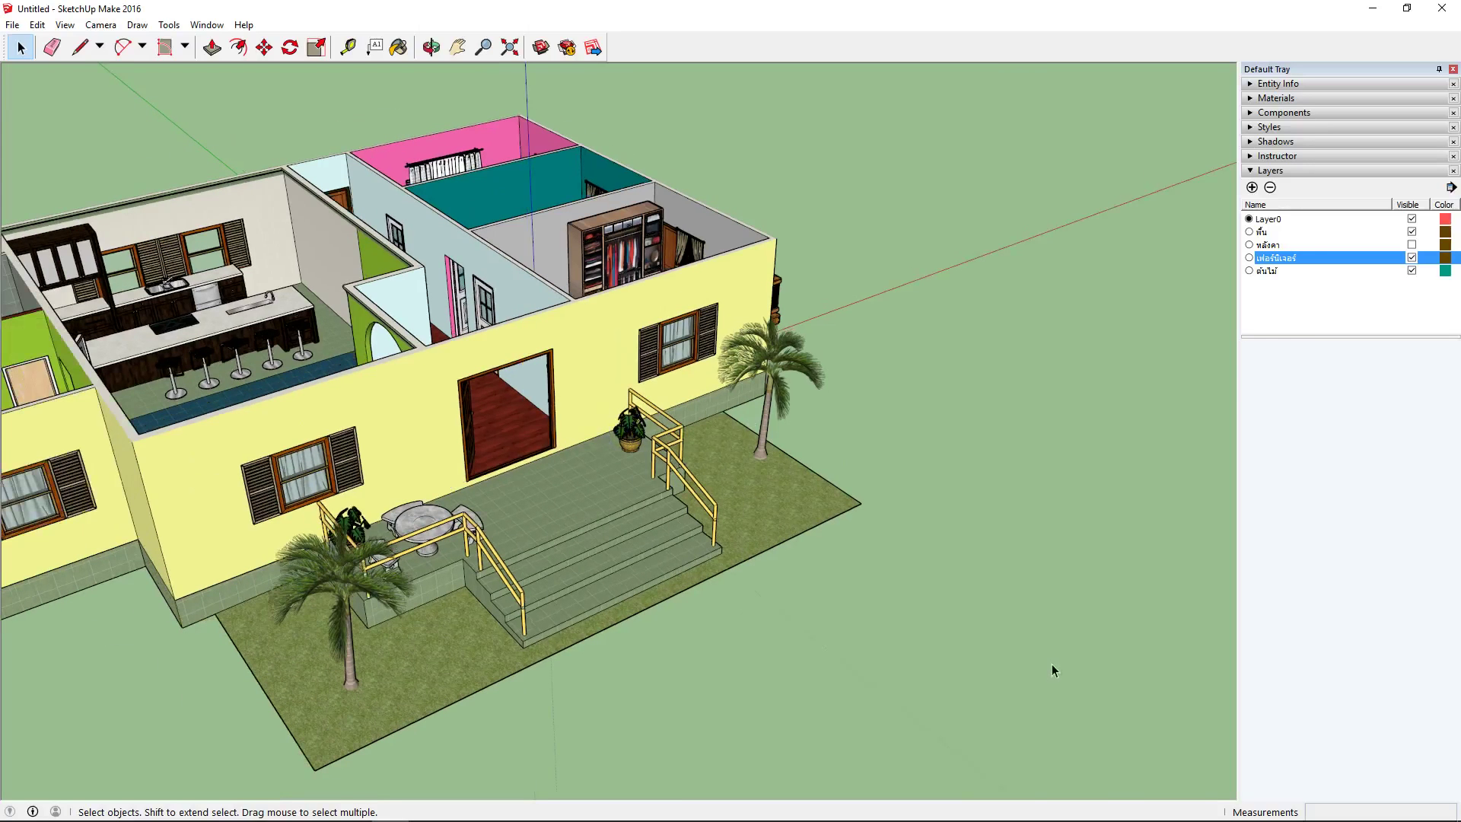
{"action": "left_click", "coordinate": [760, 532]}
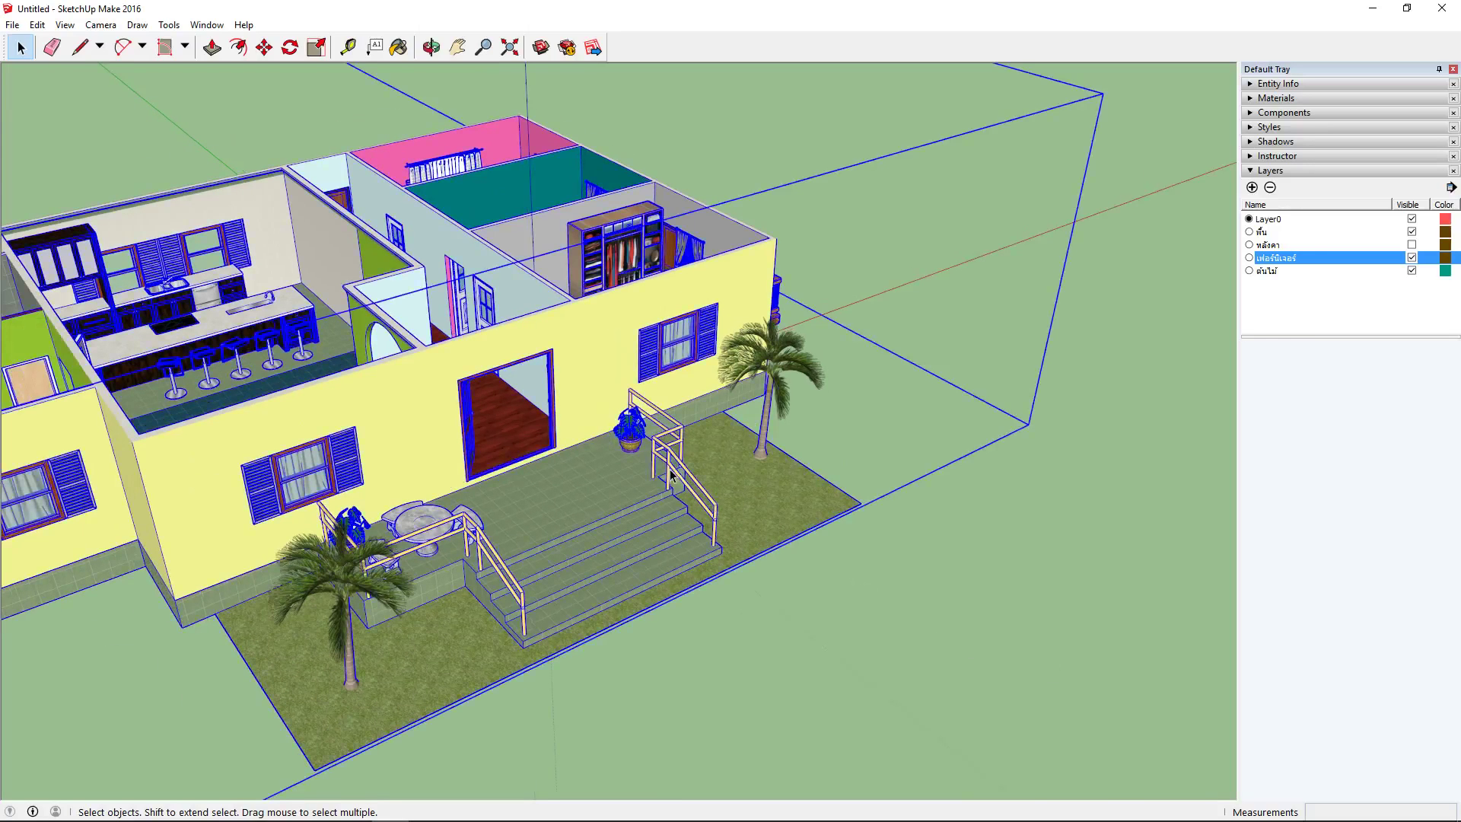
{"action": "left_click", "coordinate": [1040, 670]}
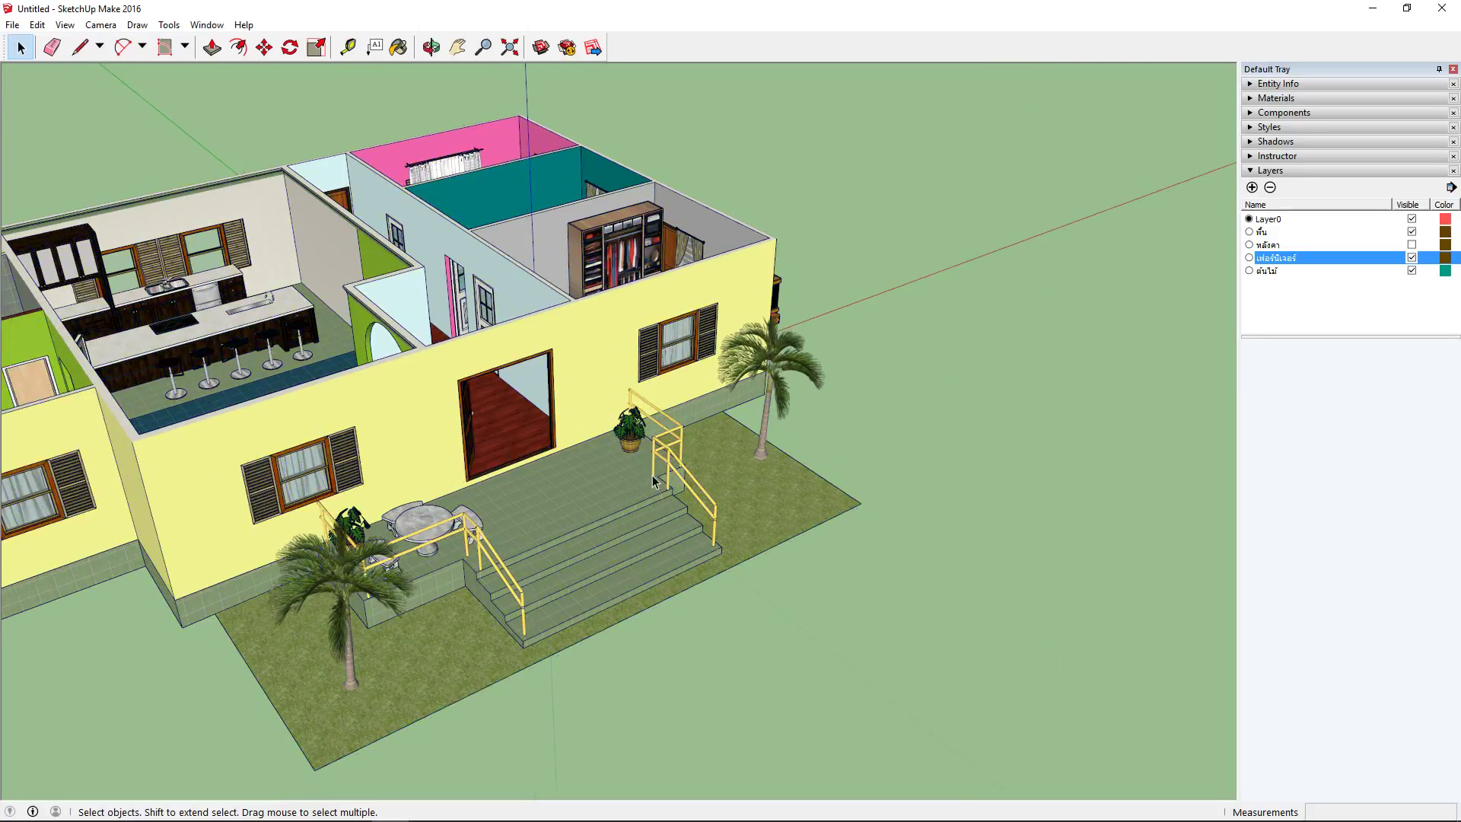
{"action": "left_click", "coordinate": [633, 450]}
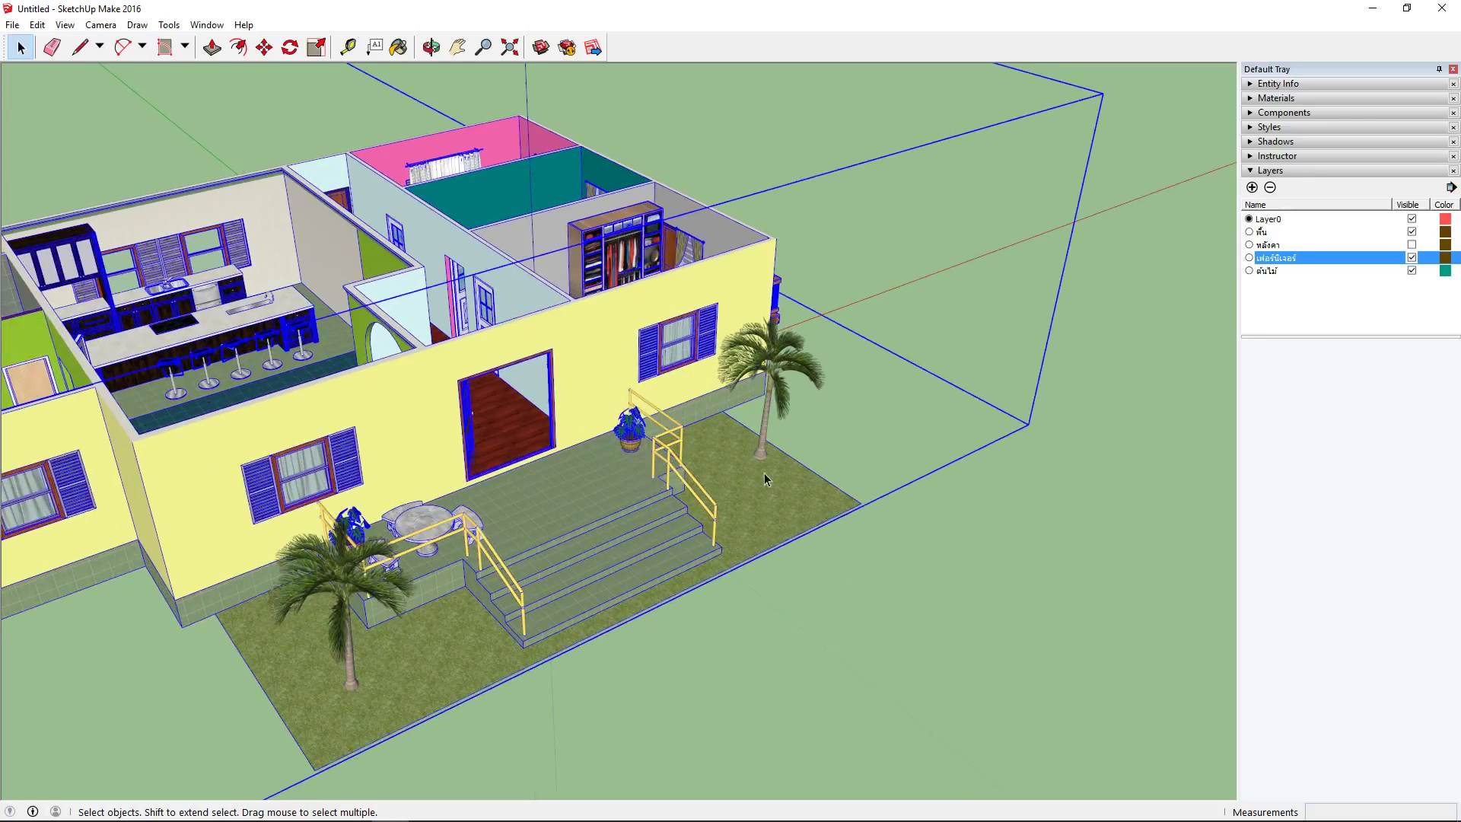
{"action": "left_click", "coordinate": [633, 450]}
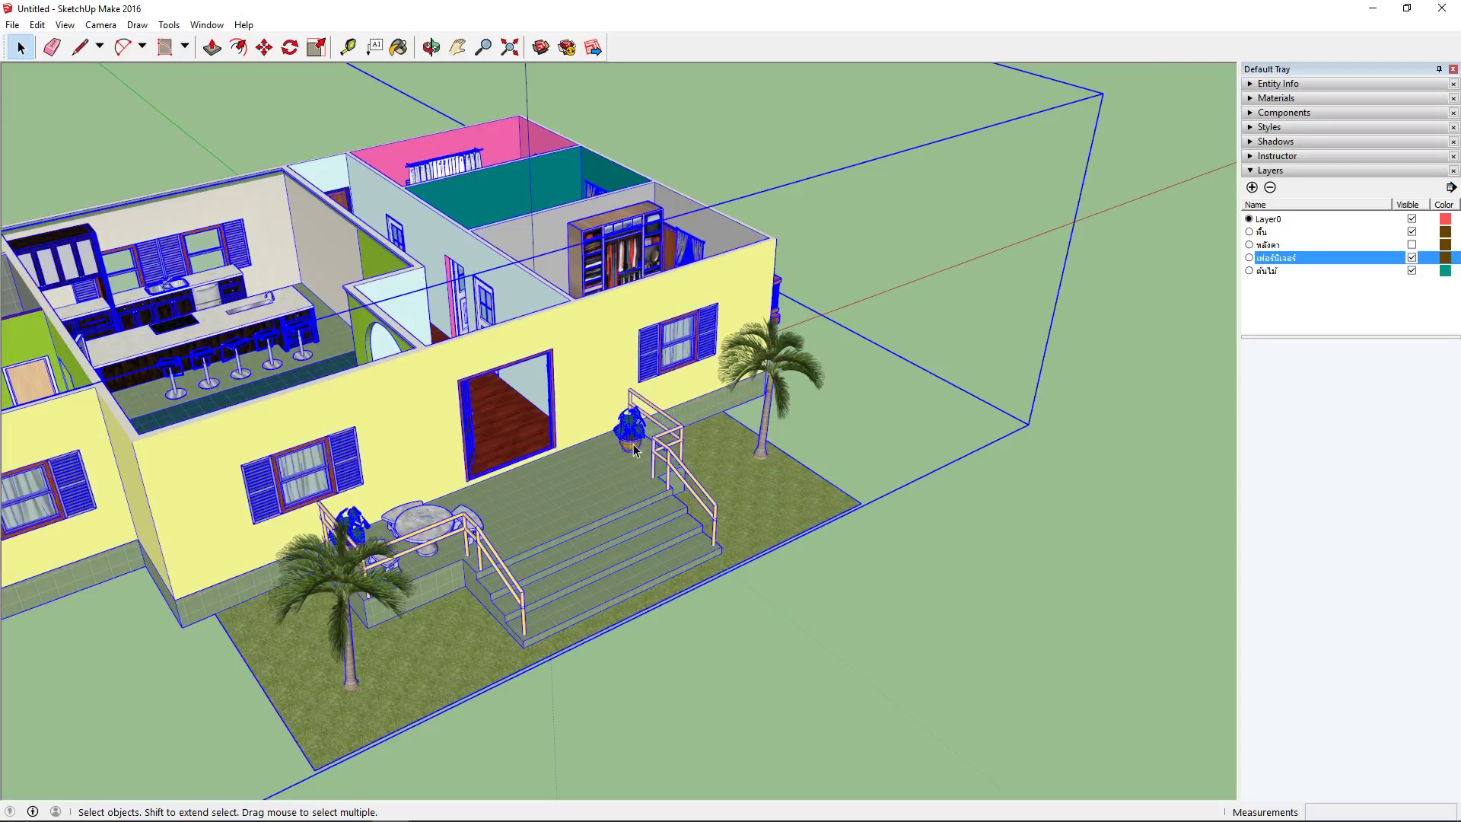
{"action": "double_click", "coordinate": [634, 449]}
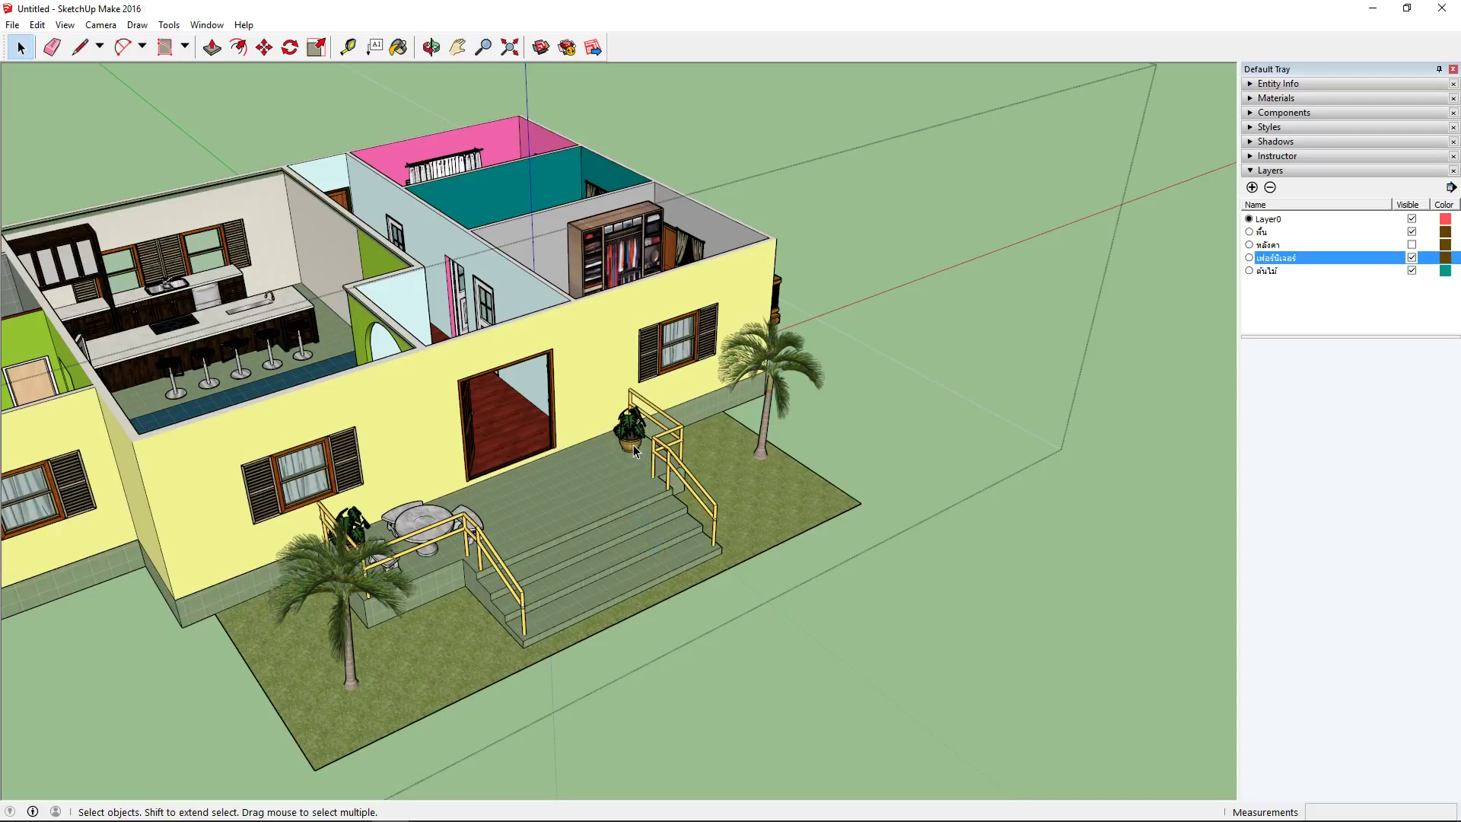
{"action": "left_click", "coordinate": [634, 451]}
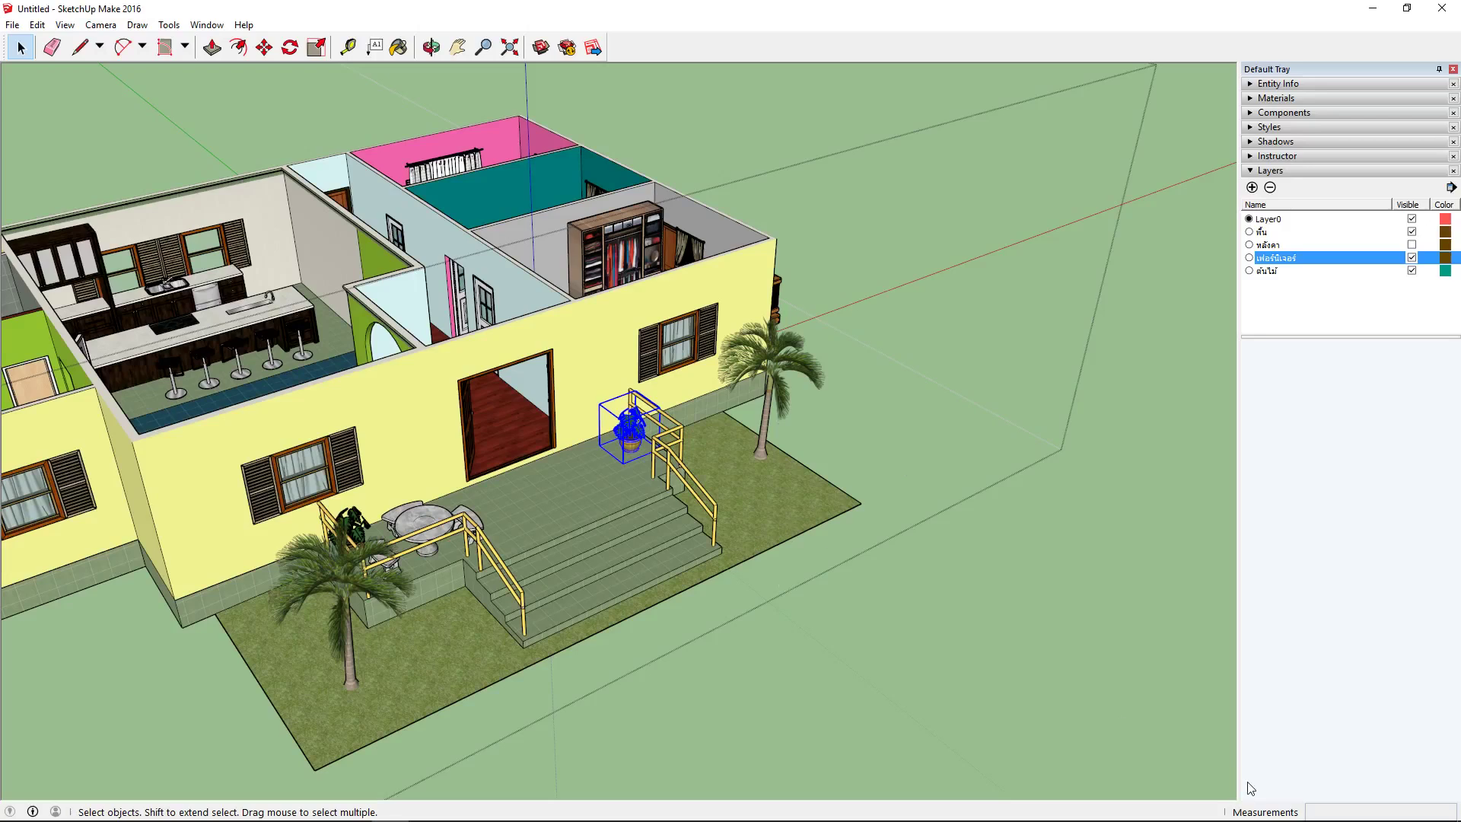
Clear the selection and select only the potted plant beside the stair railing
{"action": "left_click", "coordinate": [1117, 718]}
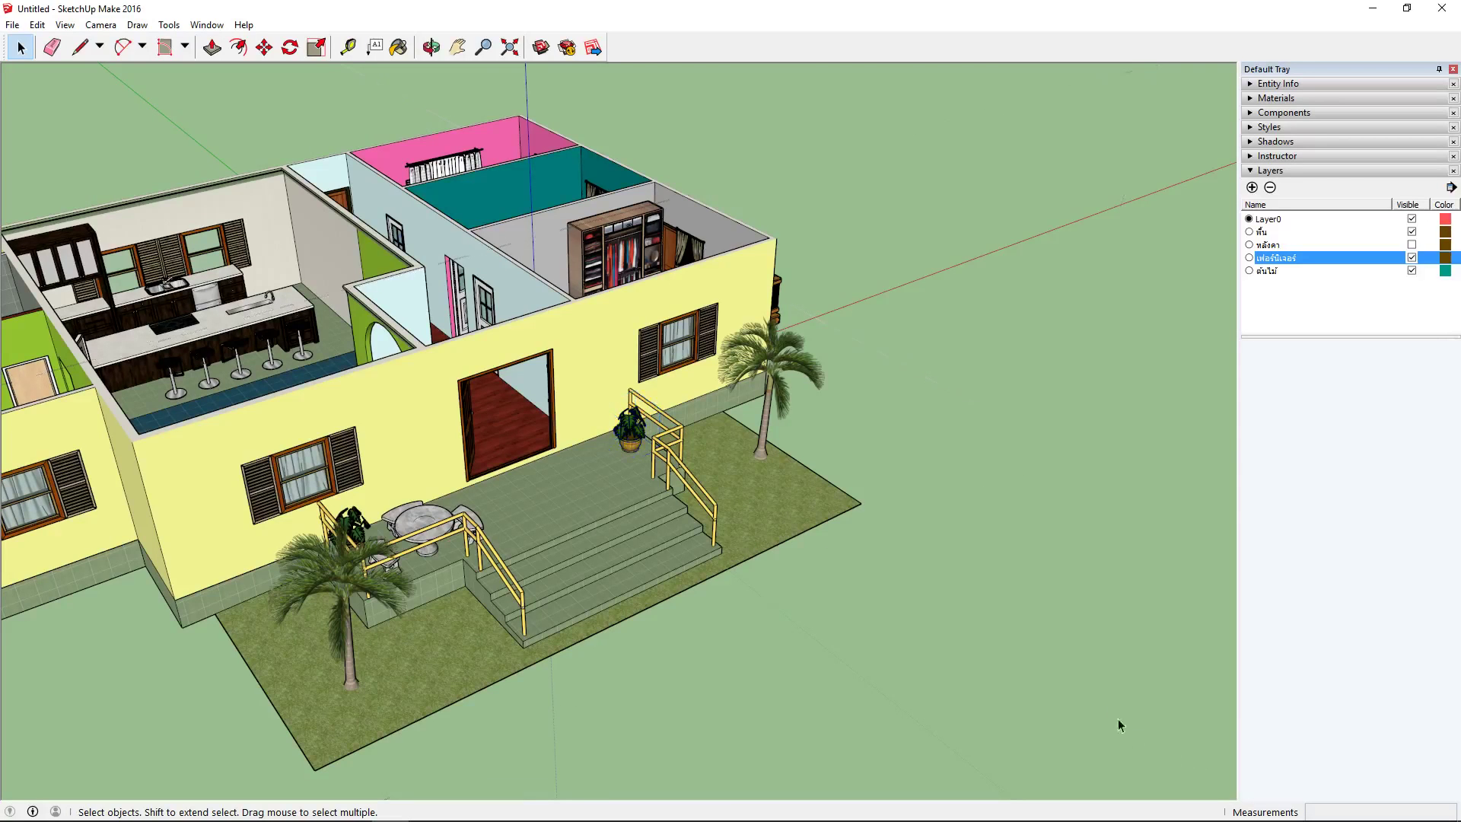
{"action": "left_click", "coordinate": [562, 370]}
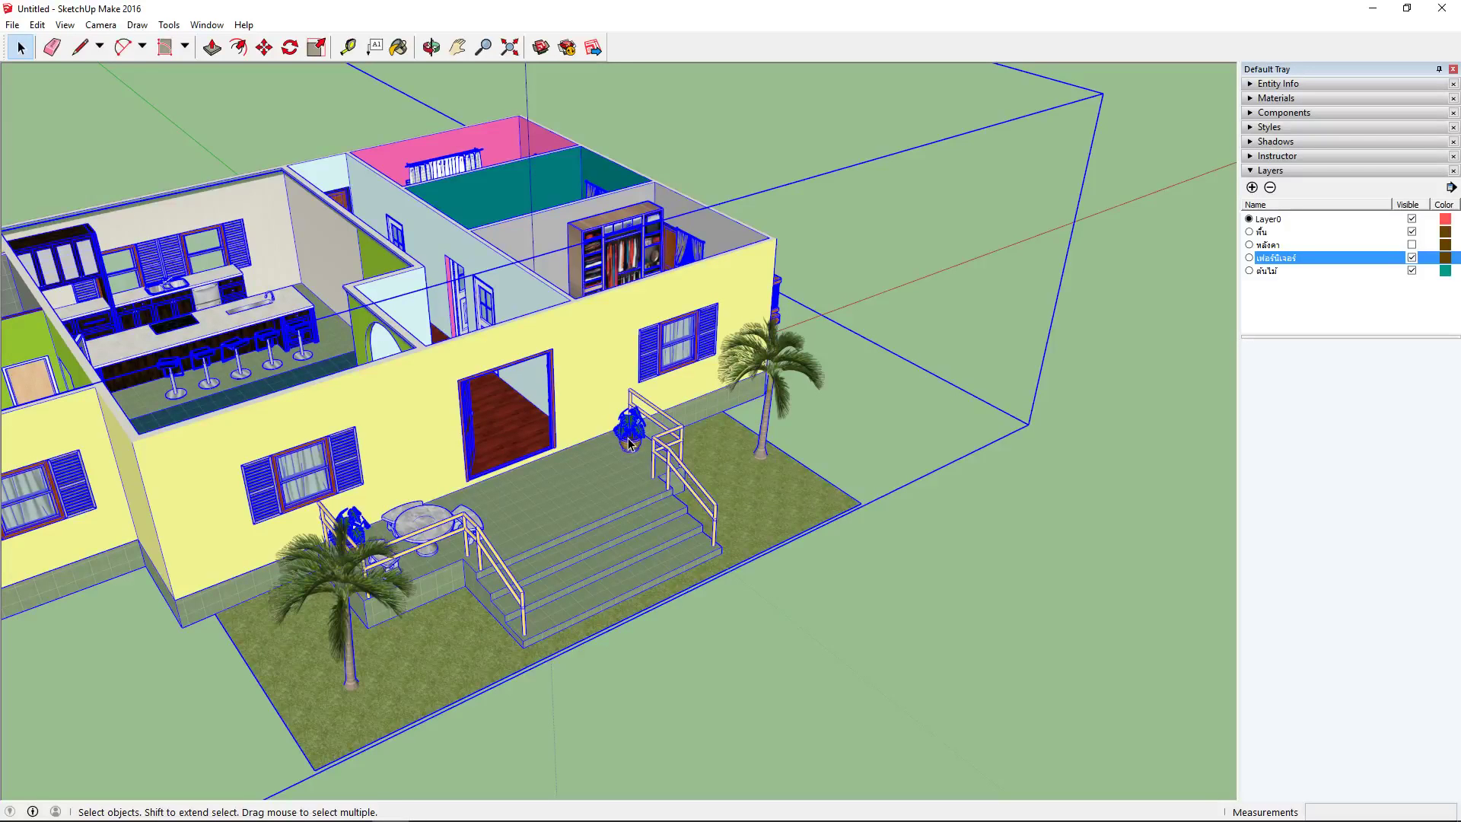
{"action": "key", "text": "Escape"}
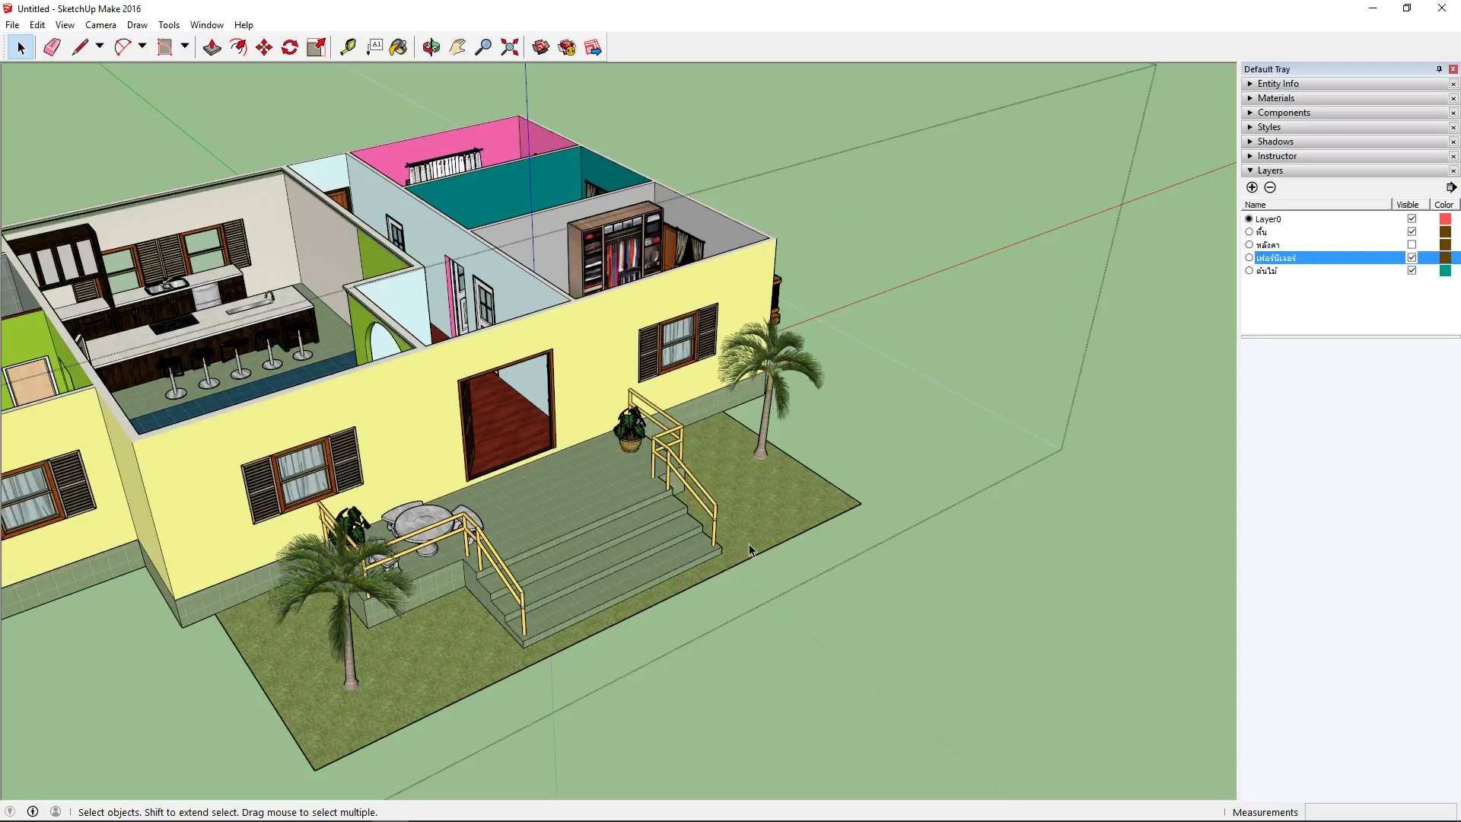
{"action": "left_click", "coordinate": [629, 426]}
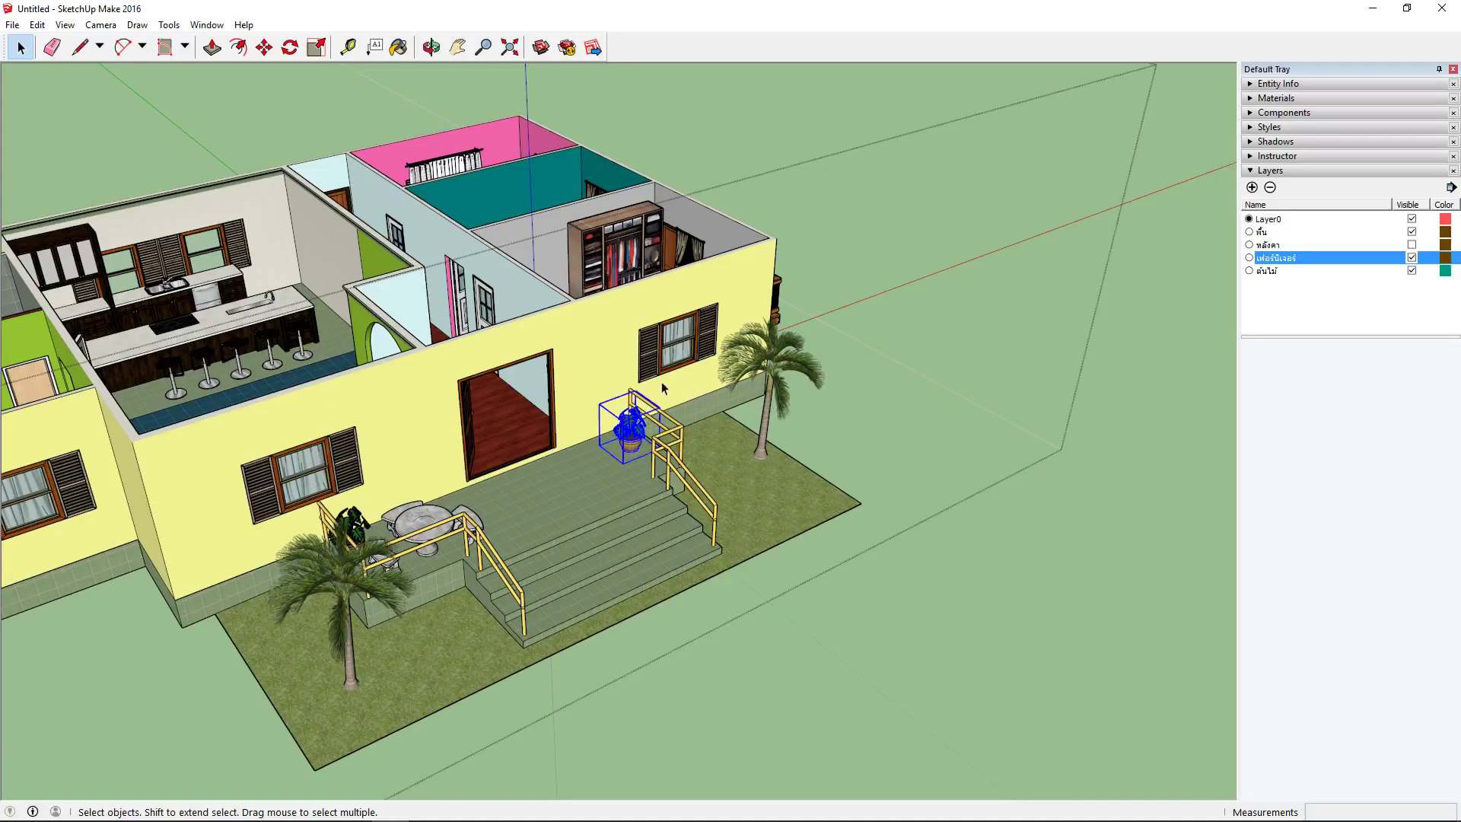
Move the potted plant about 5.97 m along the green axis onto the open ground
{"action": "left_click", "coordinate": [264, 48]}
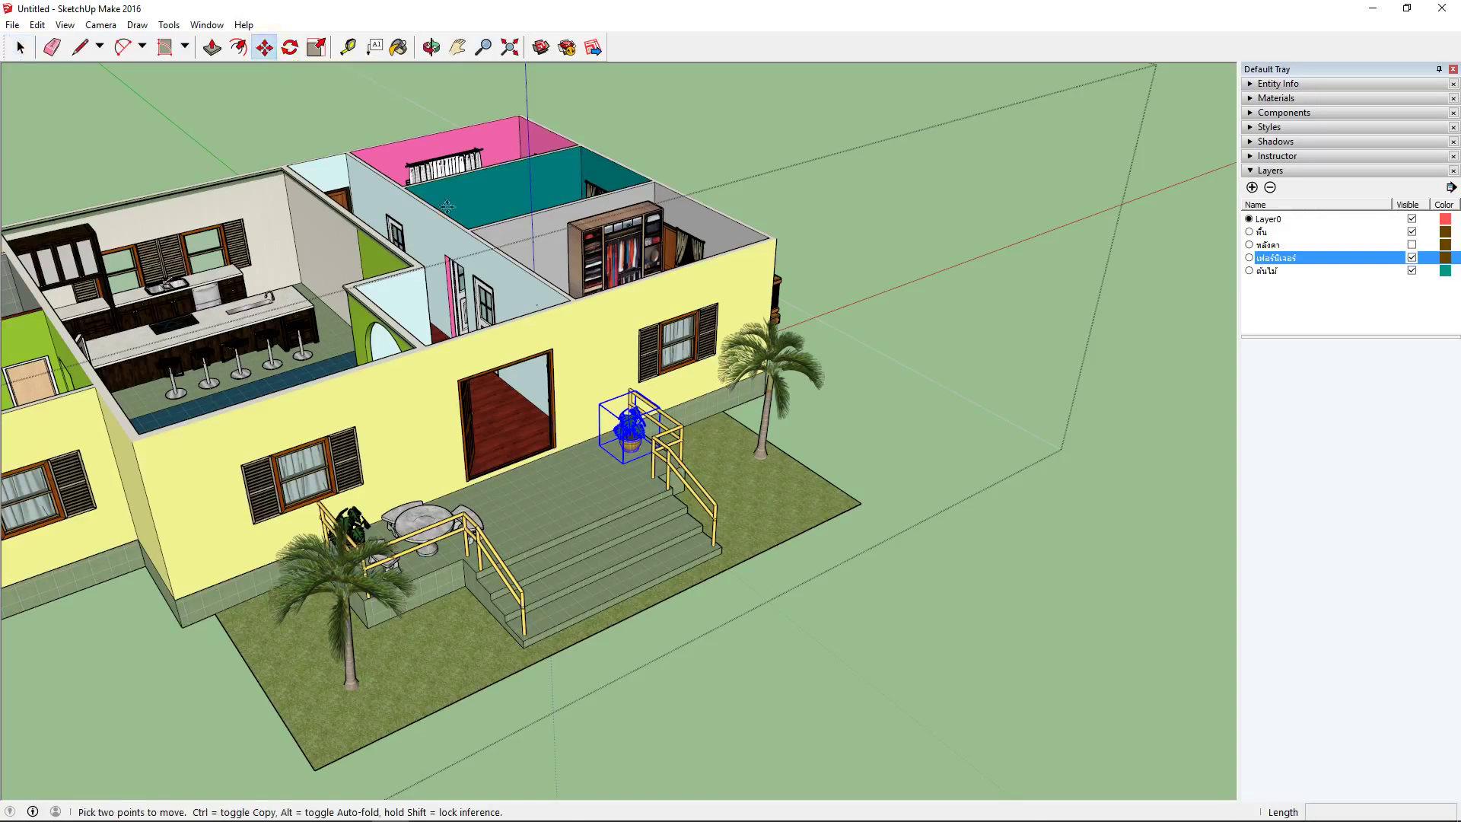
{"action": "left_click", "coordinate": [624, 449]}
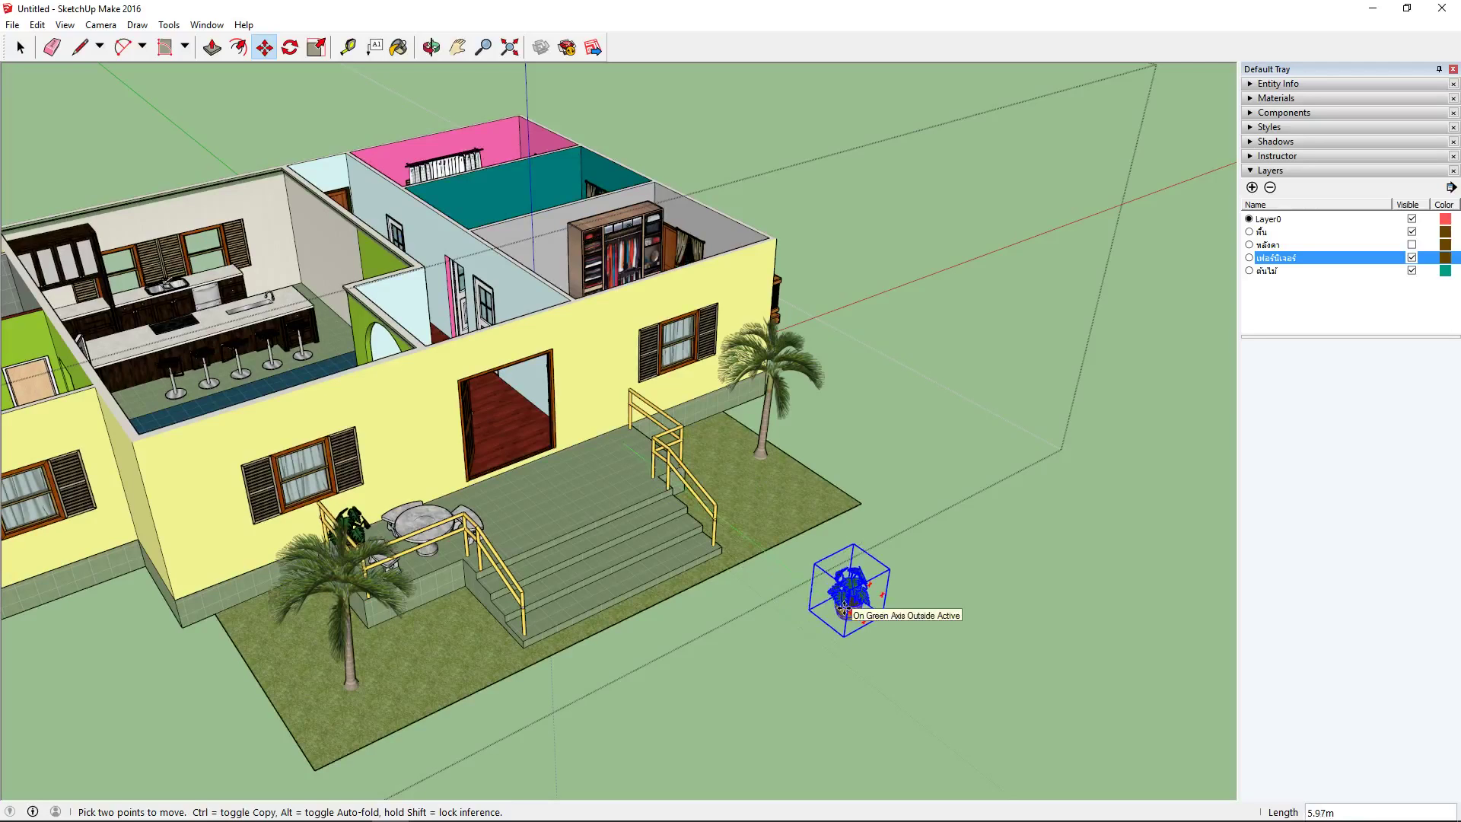
{"action": "left_click", "coordinate": [844, 606]}
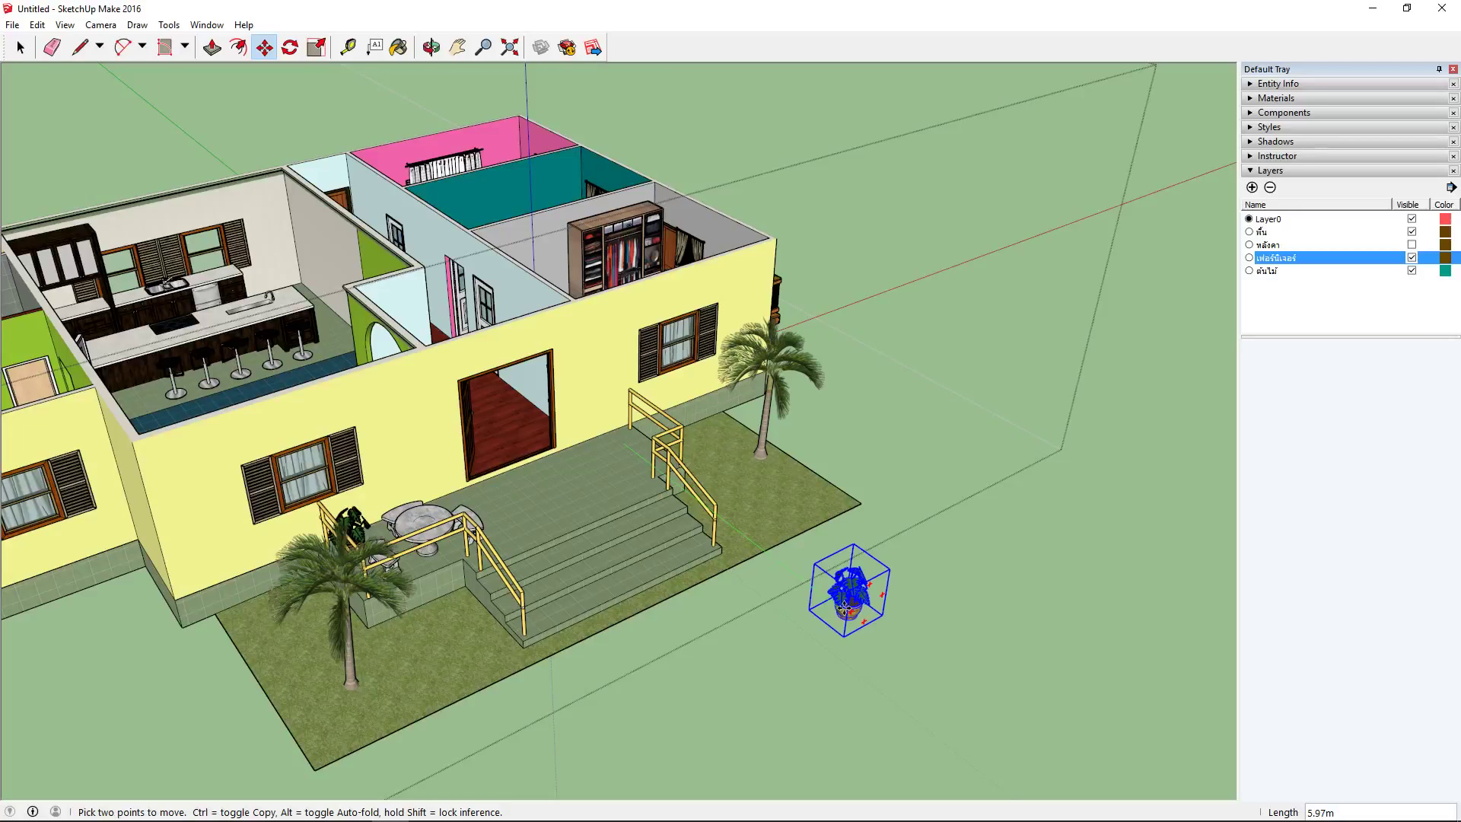
{"action": "left_click", "coordinate": [843, 605]}
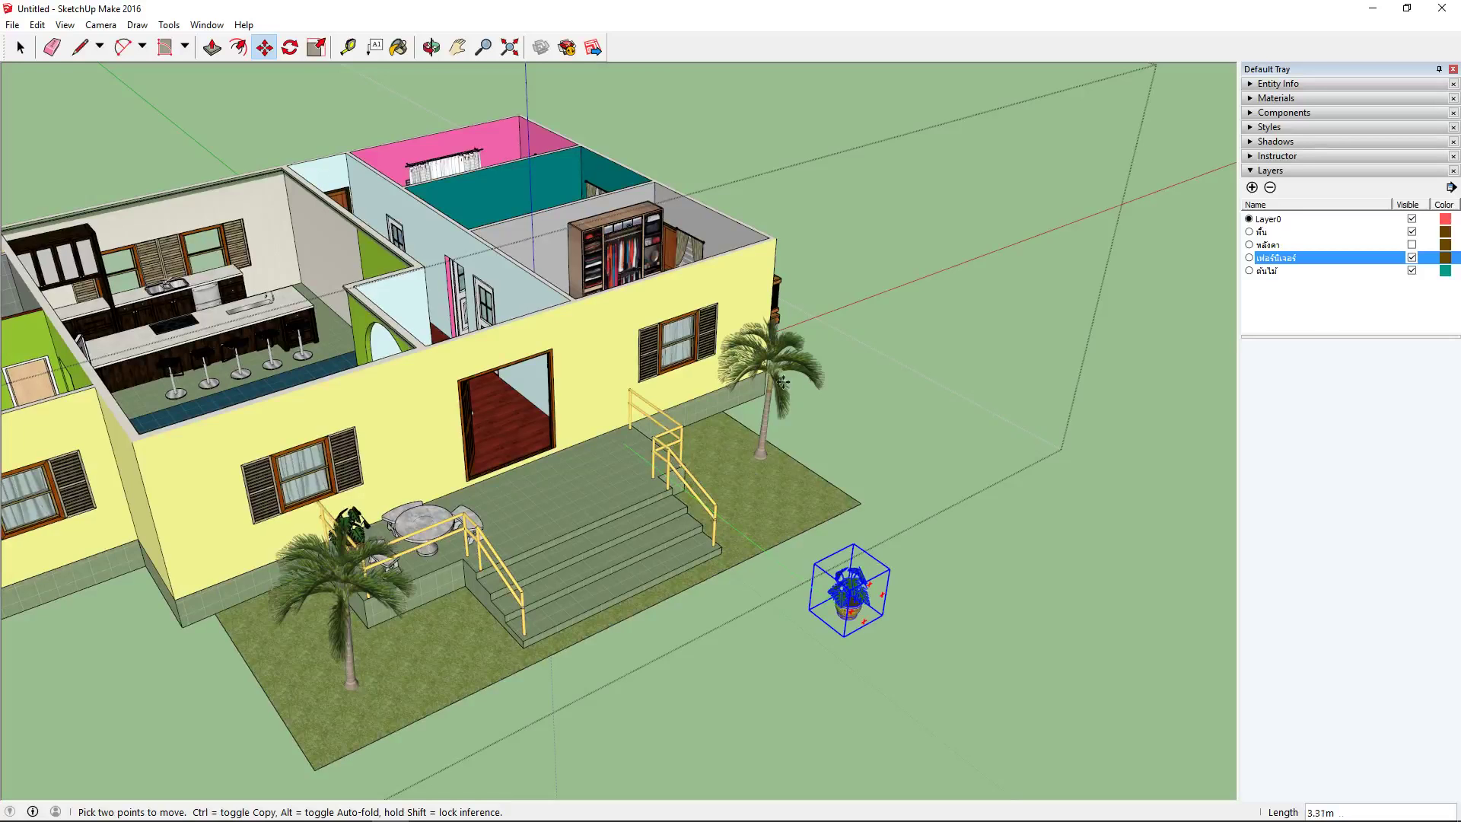
Orbit and zoom around the bedroom desk where the plant was being carried
{"action": "scroll", "coordinate": [507, 175], "scroll_direction": "up", "scroll_amount": 2}
{"action": "scroll", "coordinate": [507, 175], "scroll_direction": "up", "scroll_amount": 5}
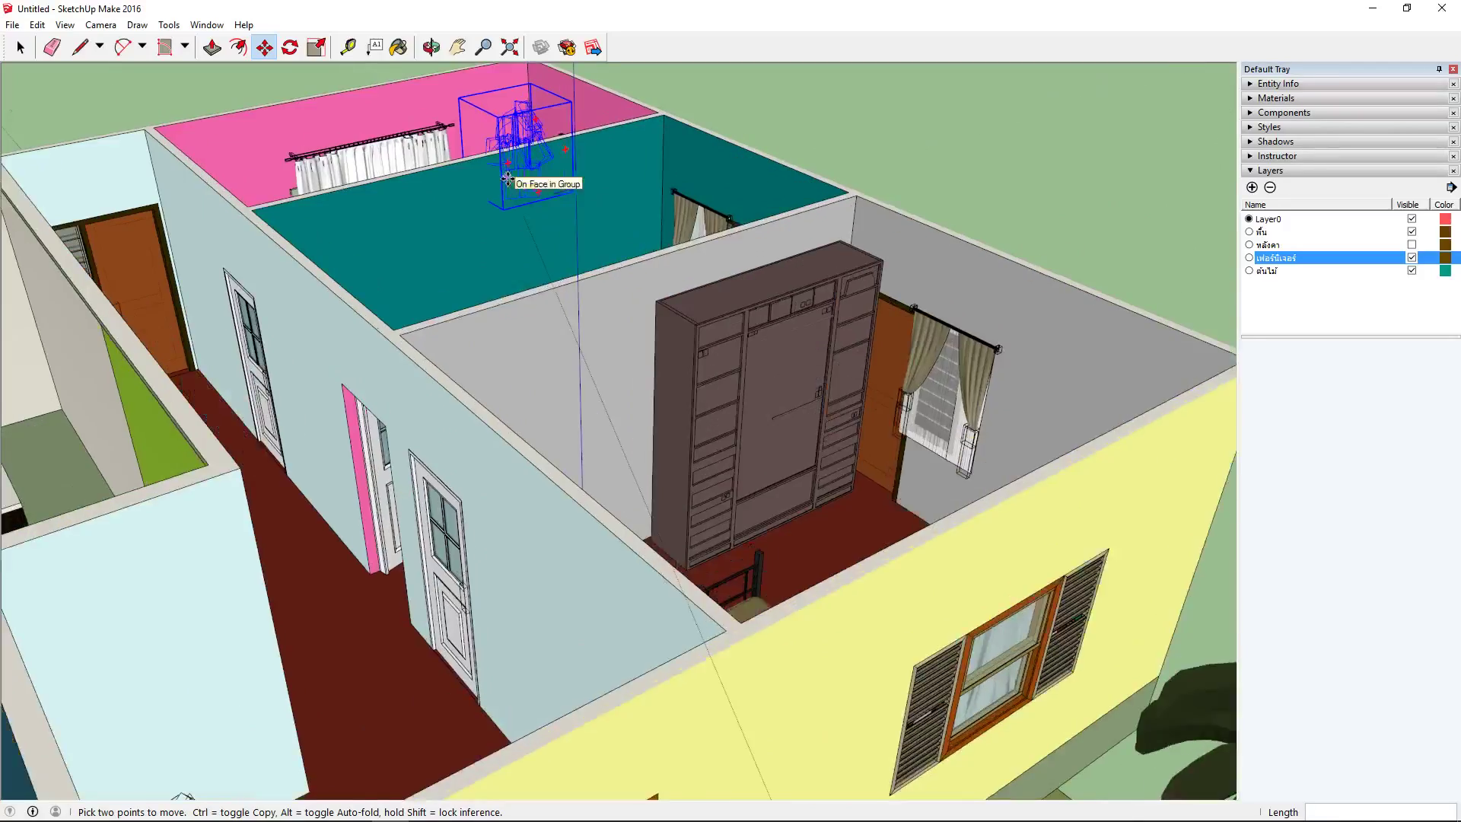
{"action": "scroll", "coordinate": [521, 251], "scroll_direction": "down", "scroll_amount": 5}
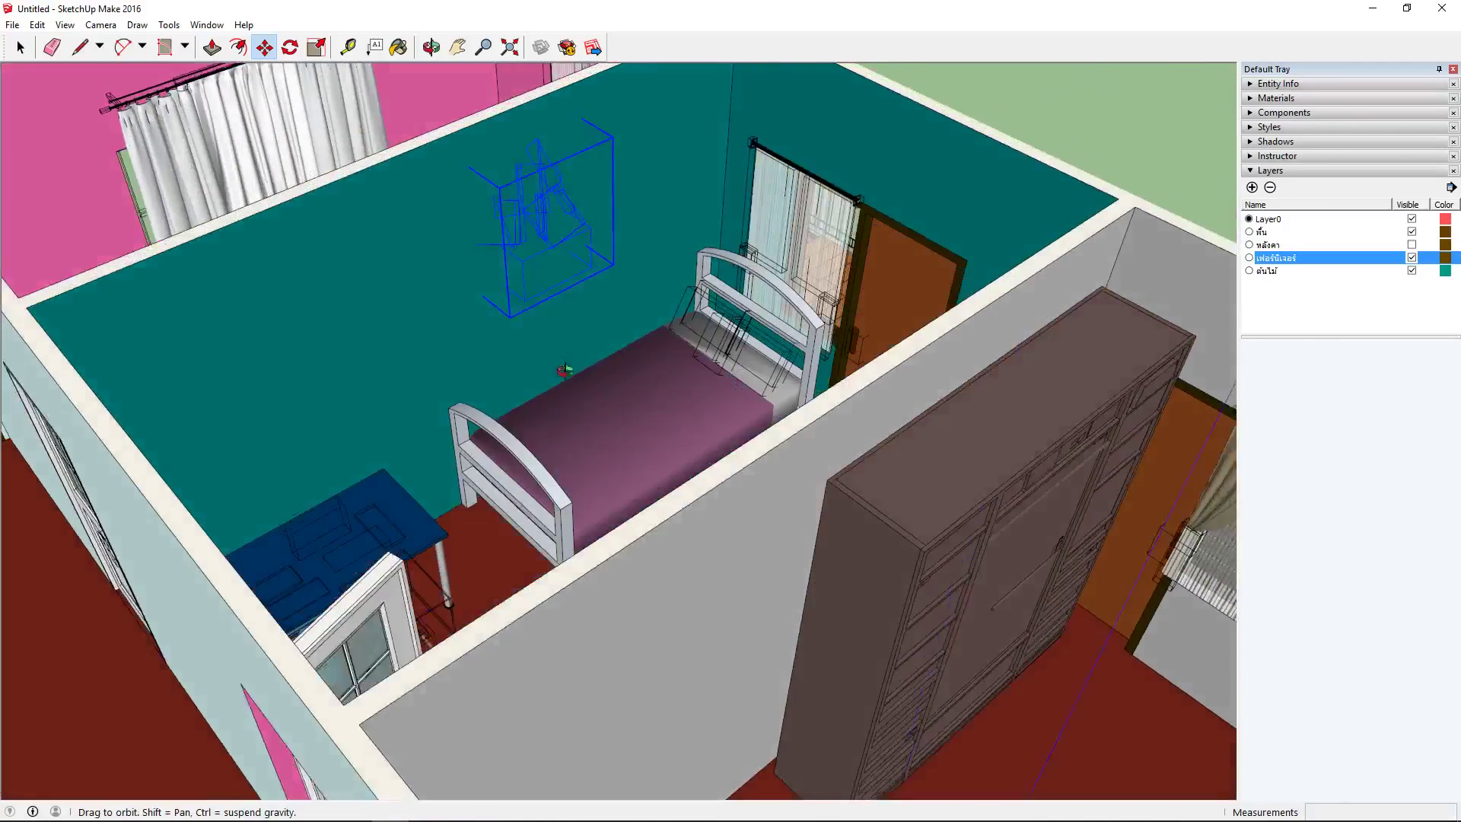
{"action": "scroll", "coordinate": [320, 582], "scroll_direction": "up", "scroll_amount": 3}
{"action": "scroll", "coordinate": [319, 582], "scroll_direction": "up", "scroll_amount": 5}
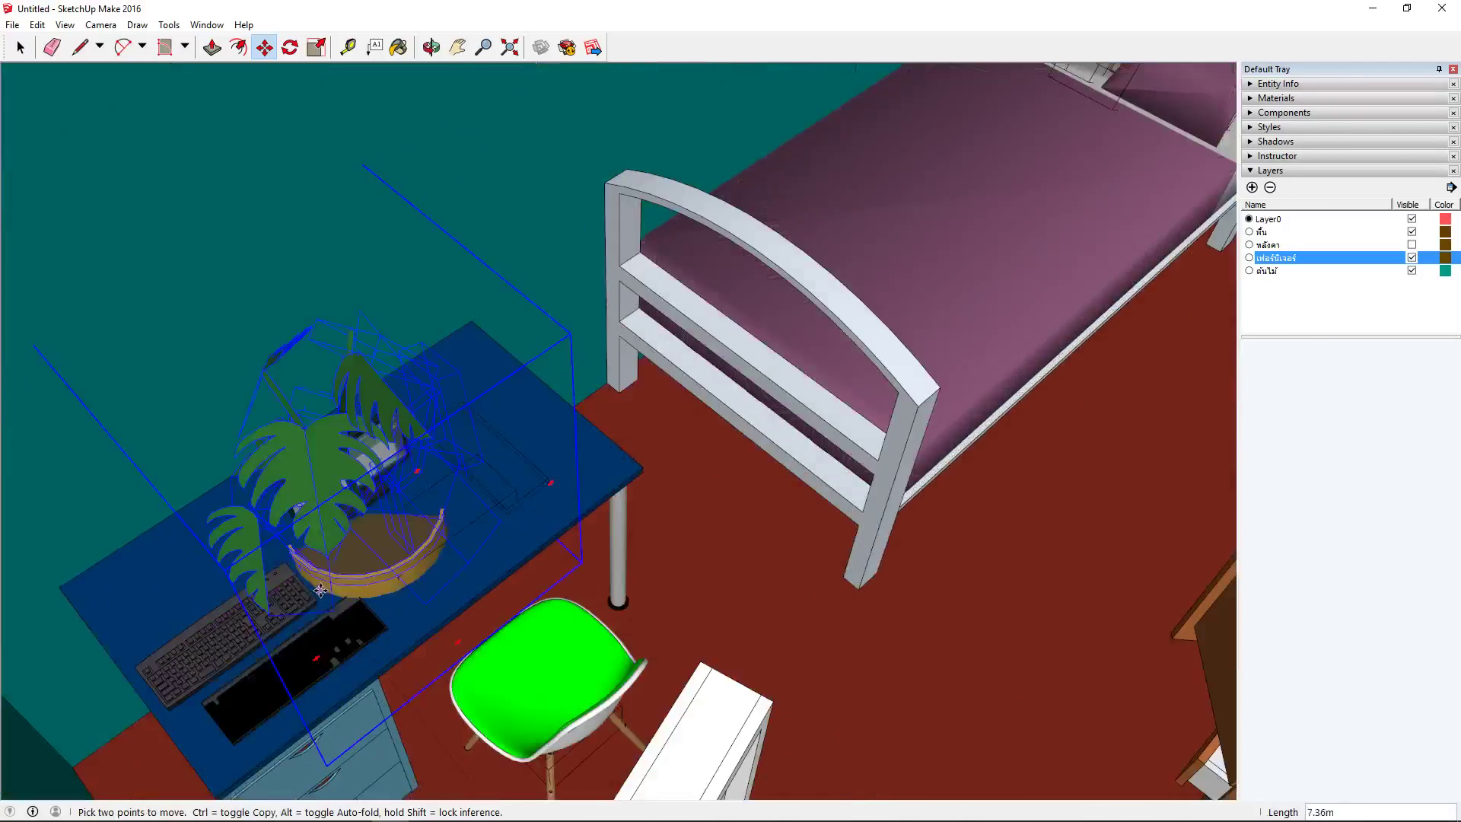
{"action": "middle_click_drag", "start_coordinate": [320, 582], "coordinate": [256, 593]}
{"action": "scroll", "coordinate": [563, 464], "scroll_direction": "up", "scroll_amount": 6}
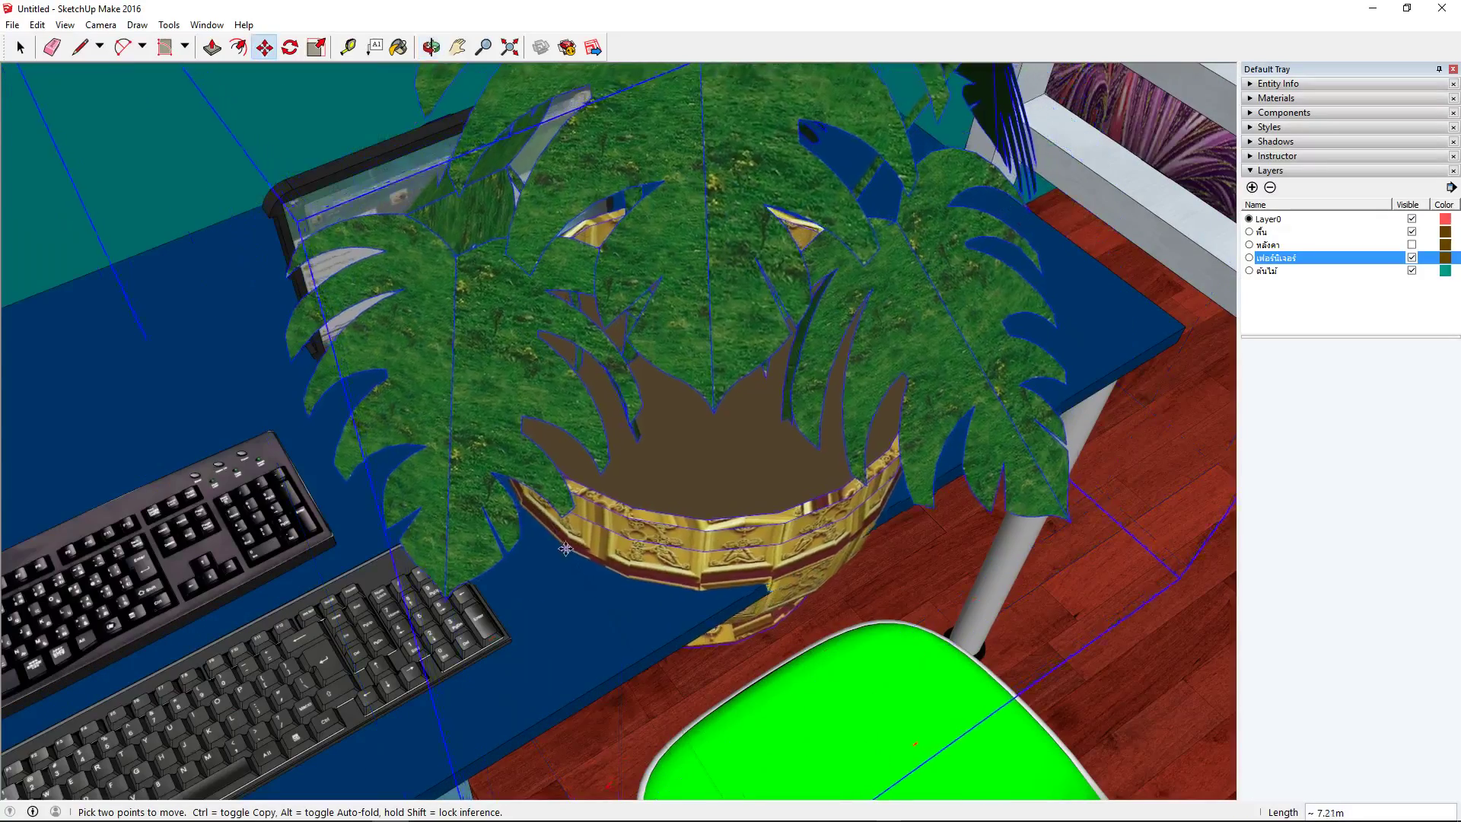
{"action": "middle_click_drag", "start_coordinate": [571, 542], "coordinate": [647, 586]}
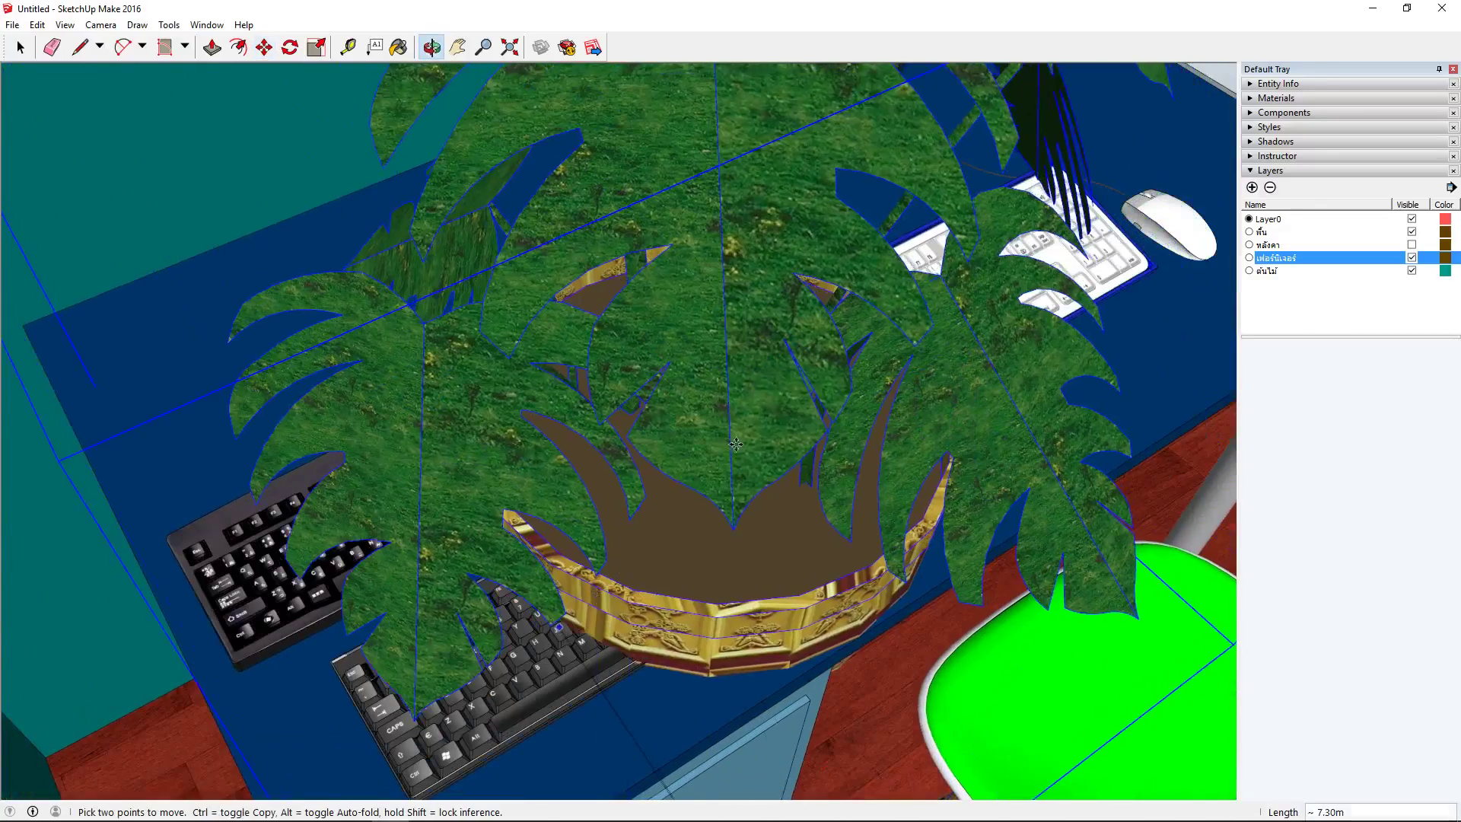
{"action": "scroll", "coordinate": [559, 626], "scroll_direction": "up", "scroll_amount": 5}
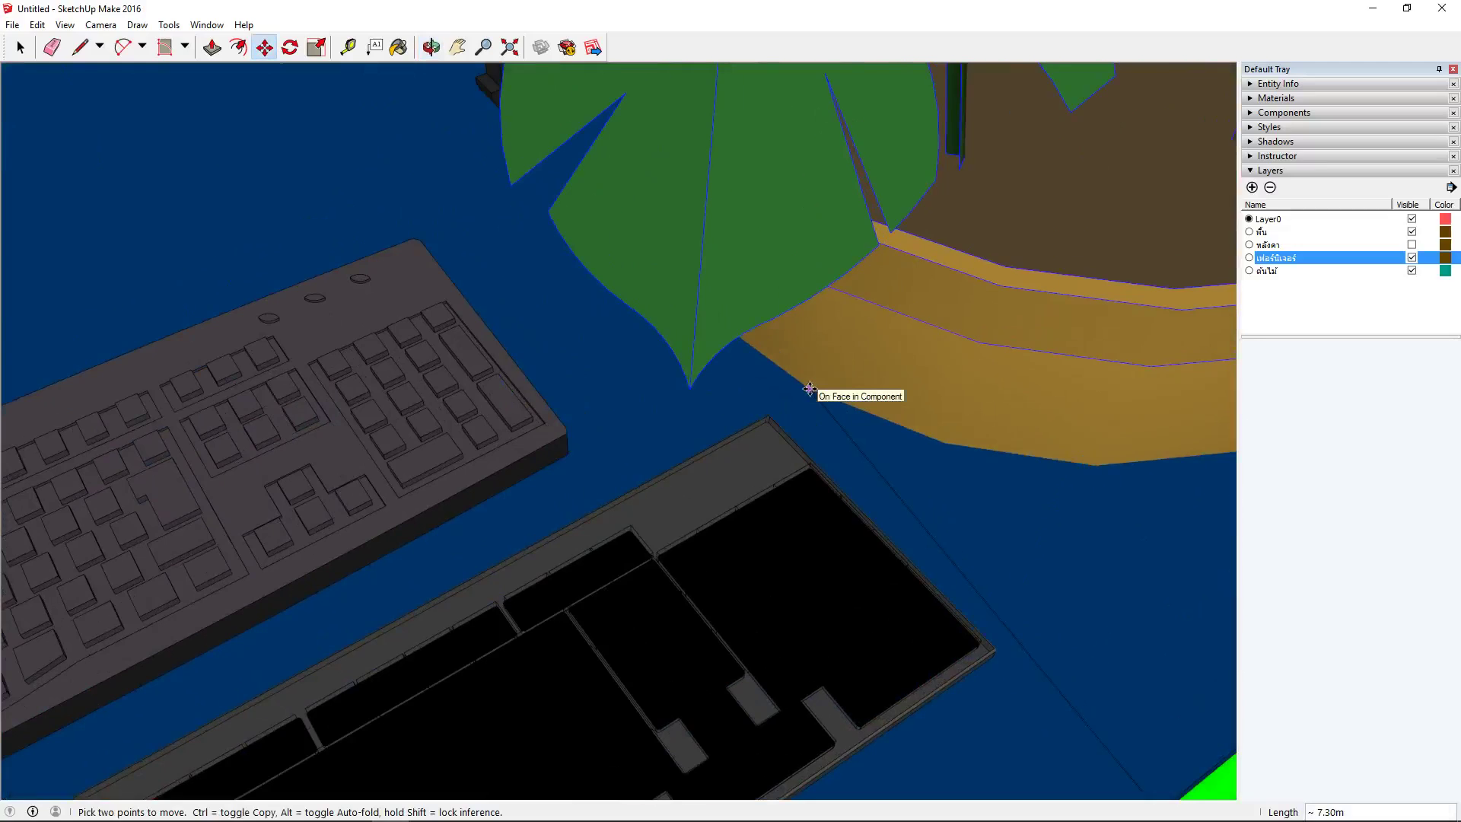
{"action": "scroll", "coordinate": [809, 388], "scroll_direction": "down", "scroll_amount": 5}
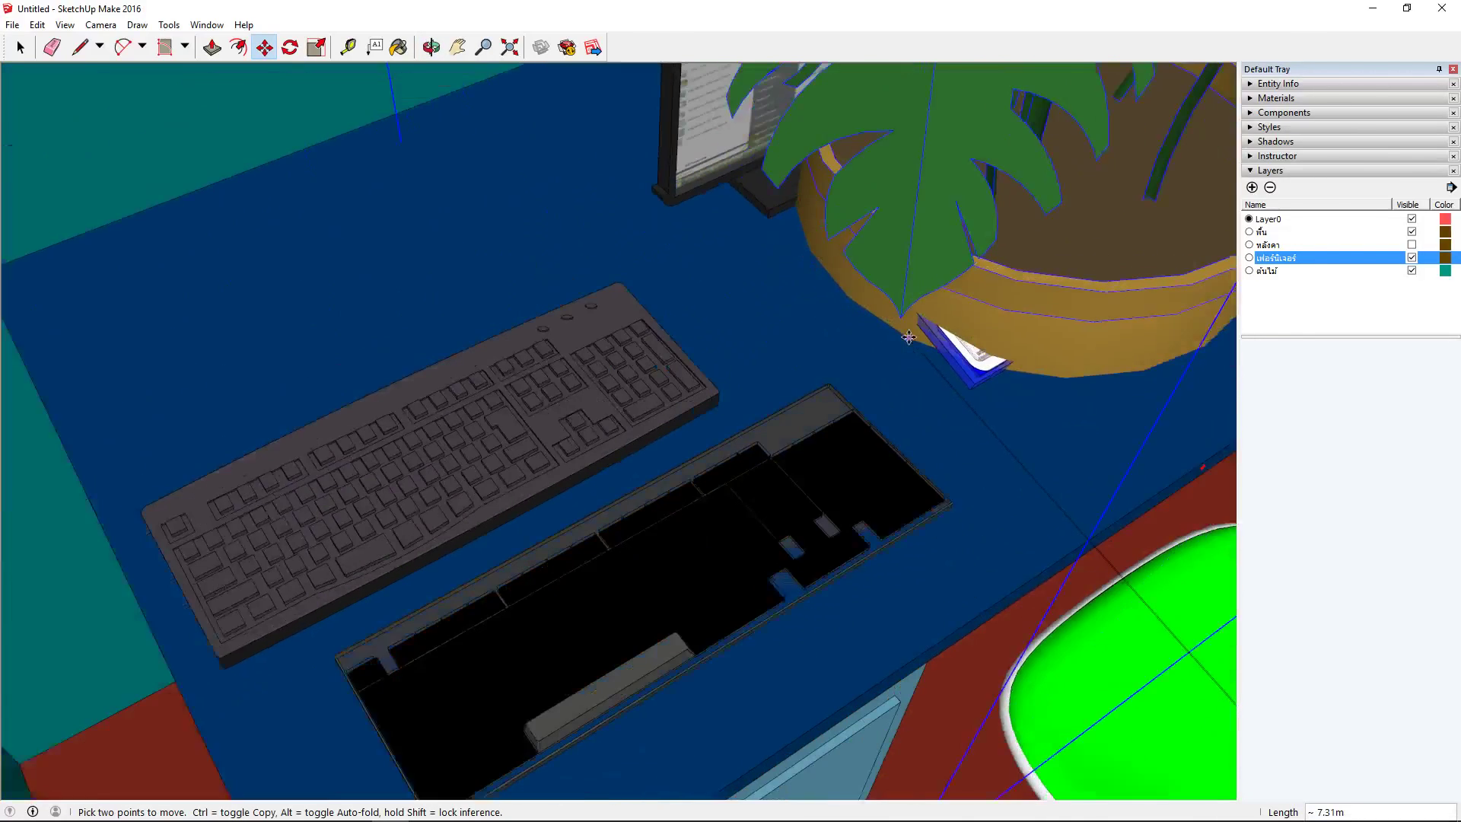
{"action": "scroll", "coordinate": [908, 337], "scroll_direction": "down", "scroll_amount": 1}
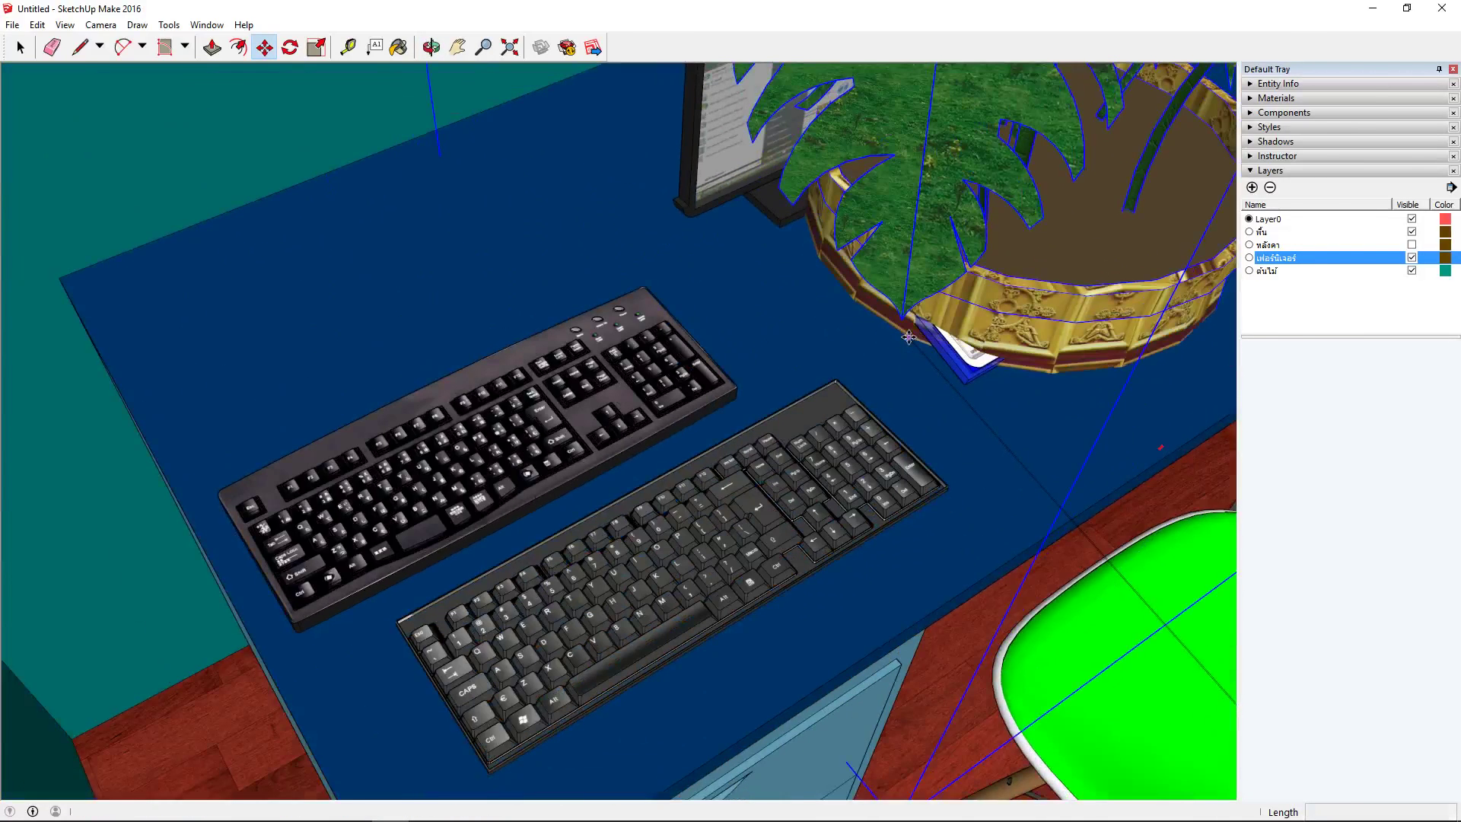
Cancel the plant move so it returns to the terrace, then zoom extents on the whole house
{"action": "key", "text": "Escape"}
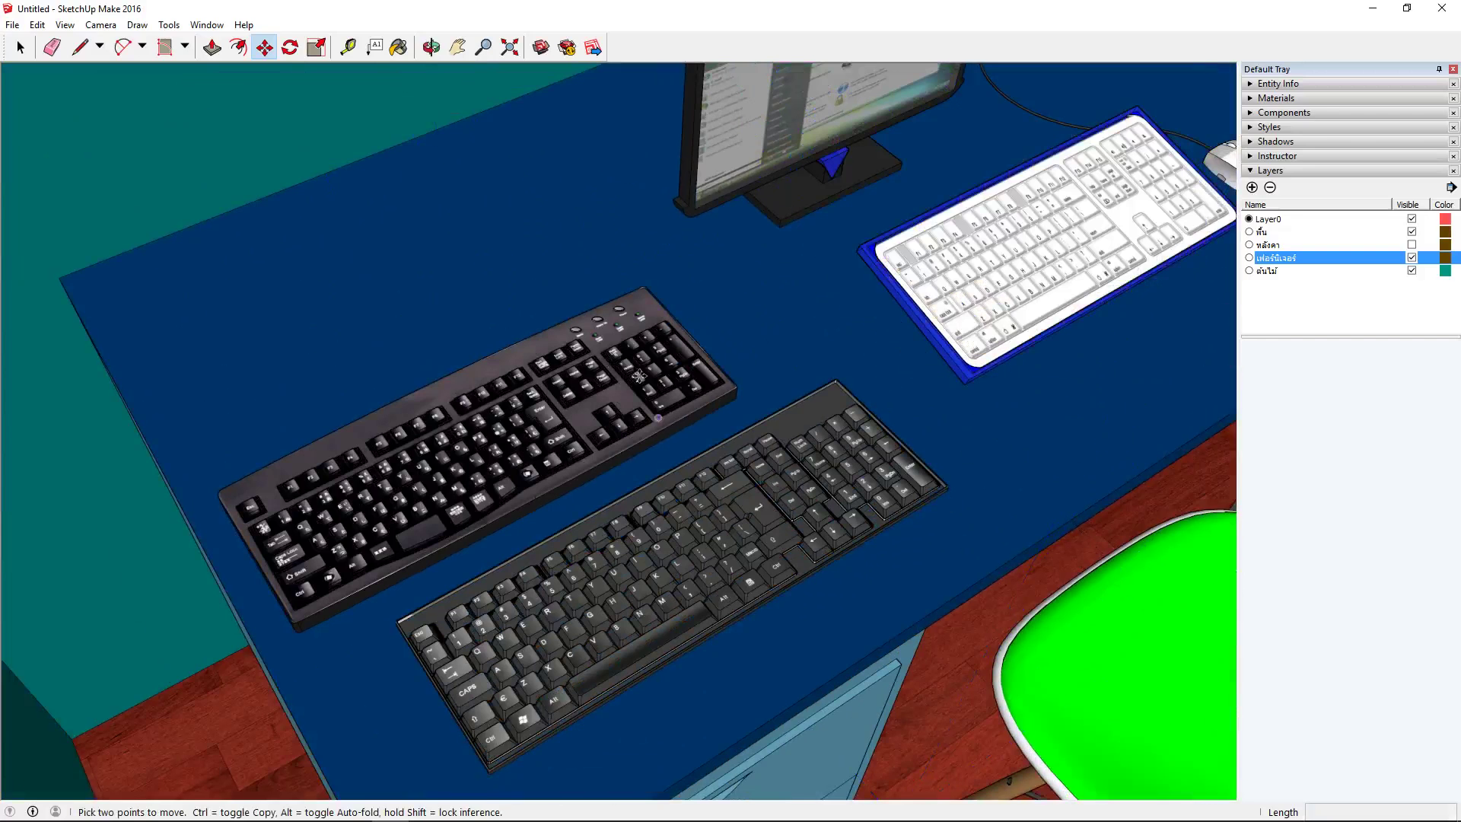
{"action": "scroll", "coordinate": [523, 413], "scroll_direction": "up", "scroll_amount": 3}
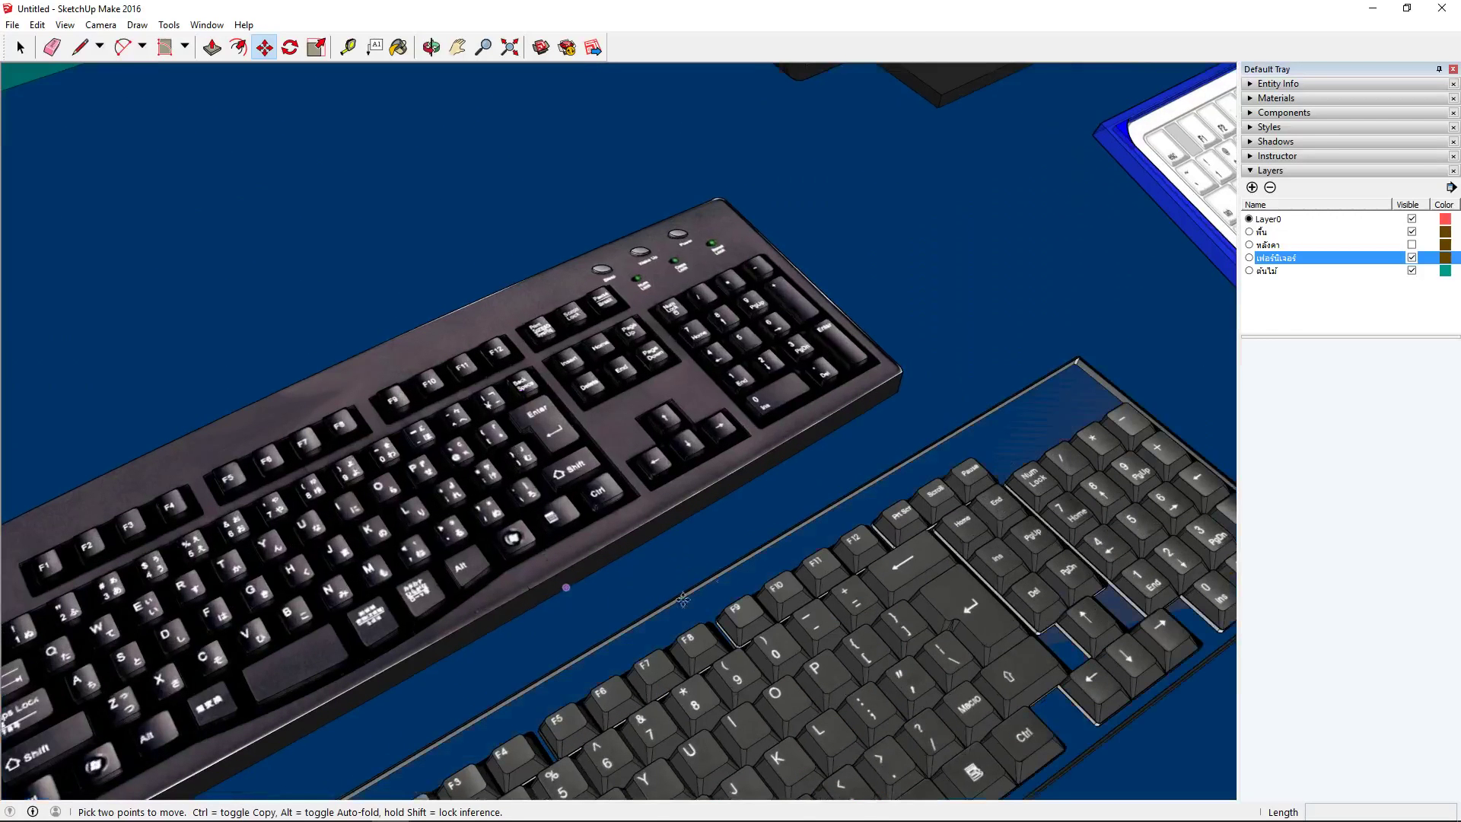
{"action": "middle_click_drag", "start_coordinate": [723, 578], "coordinate": [647, 511]}
{"action": "scroll", "coordinate": [647, 511], "scroll_direction": "down", "scroll_amount": 4}
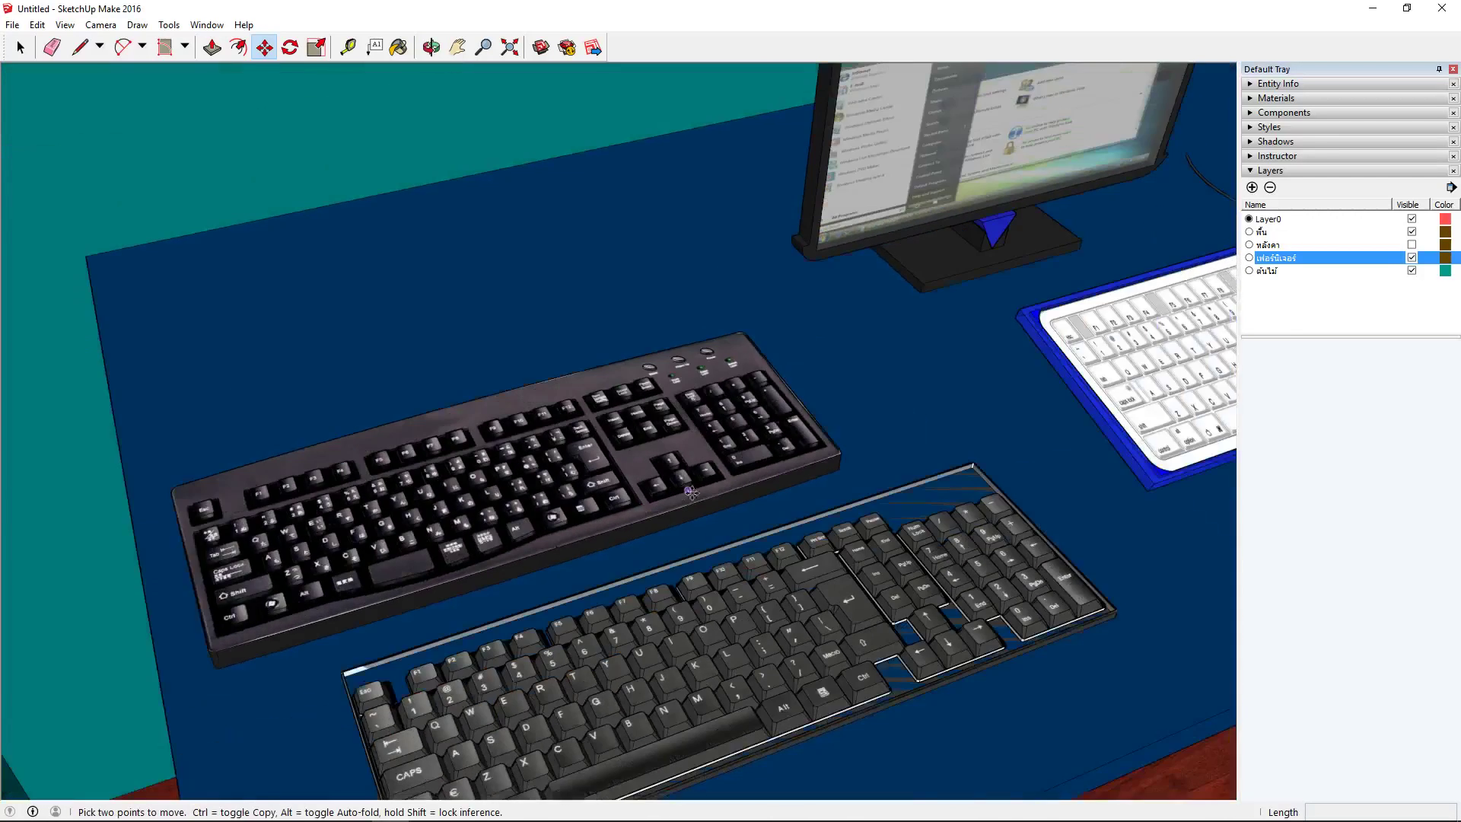
{"action": "scroll", "coordinate": [837, 624], "scroll_direction": "up", "scroll_amount": 5}
{"action": "scroll", "coordinate": [856, 582], "scroll_direction": "up", "scroll_amount": 2}
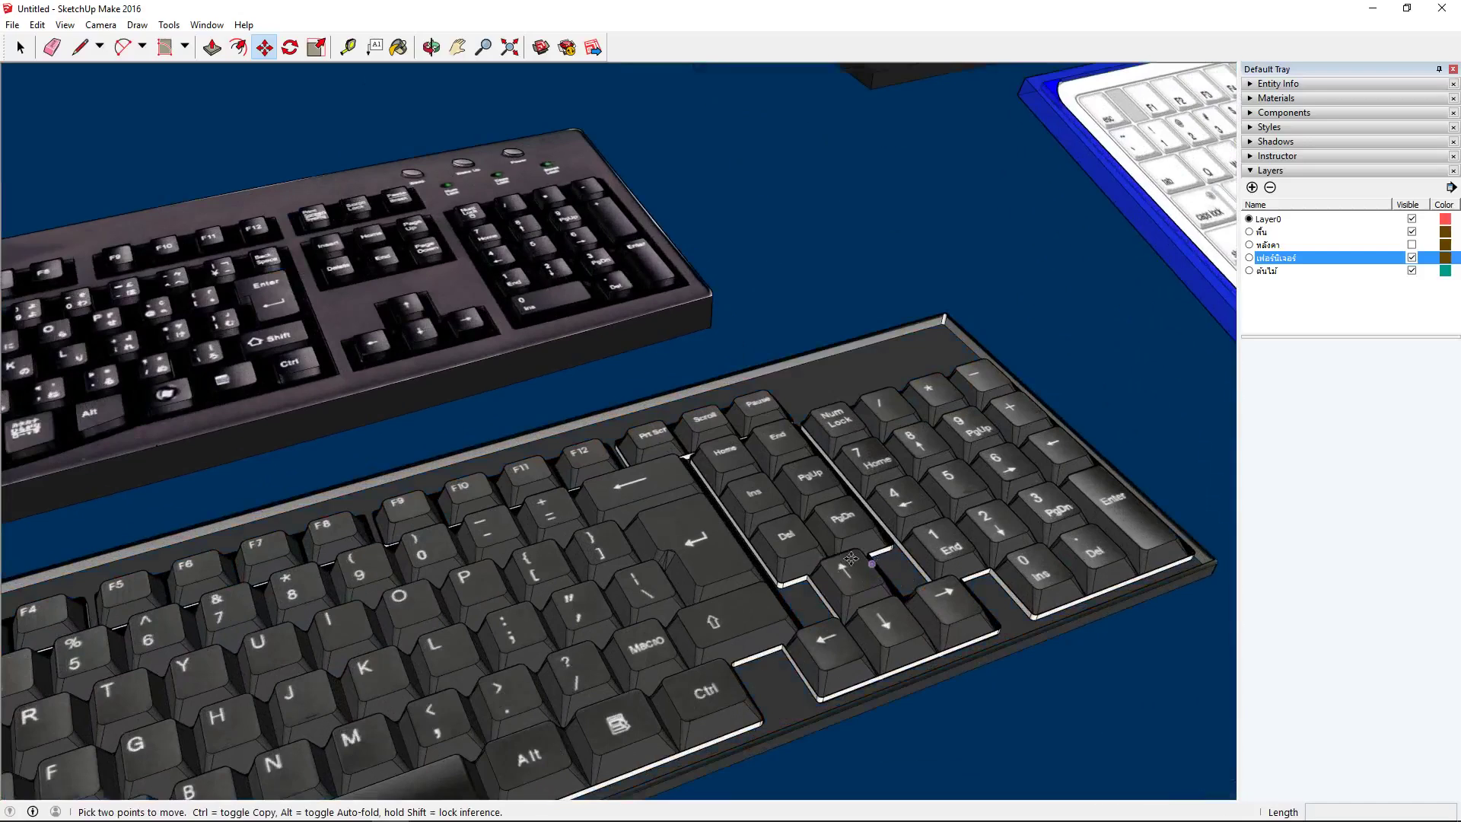
{"action": "scroll", "coordinate": [854, 586], "scroll_direction": "down", "scroll_amount": 3}
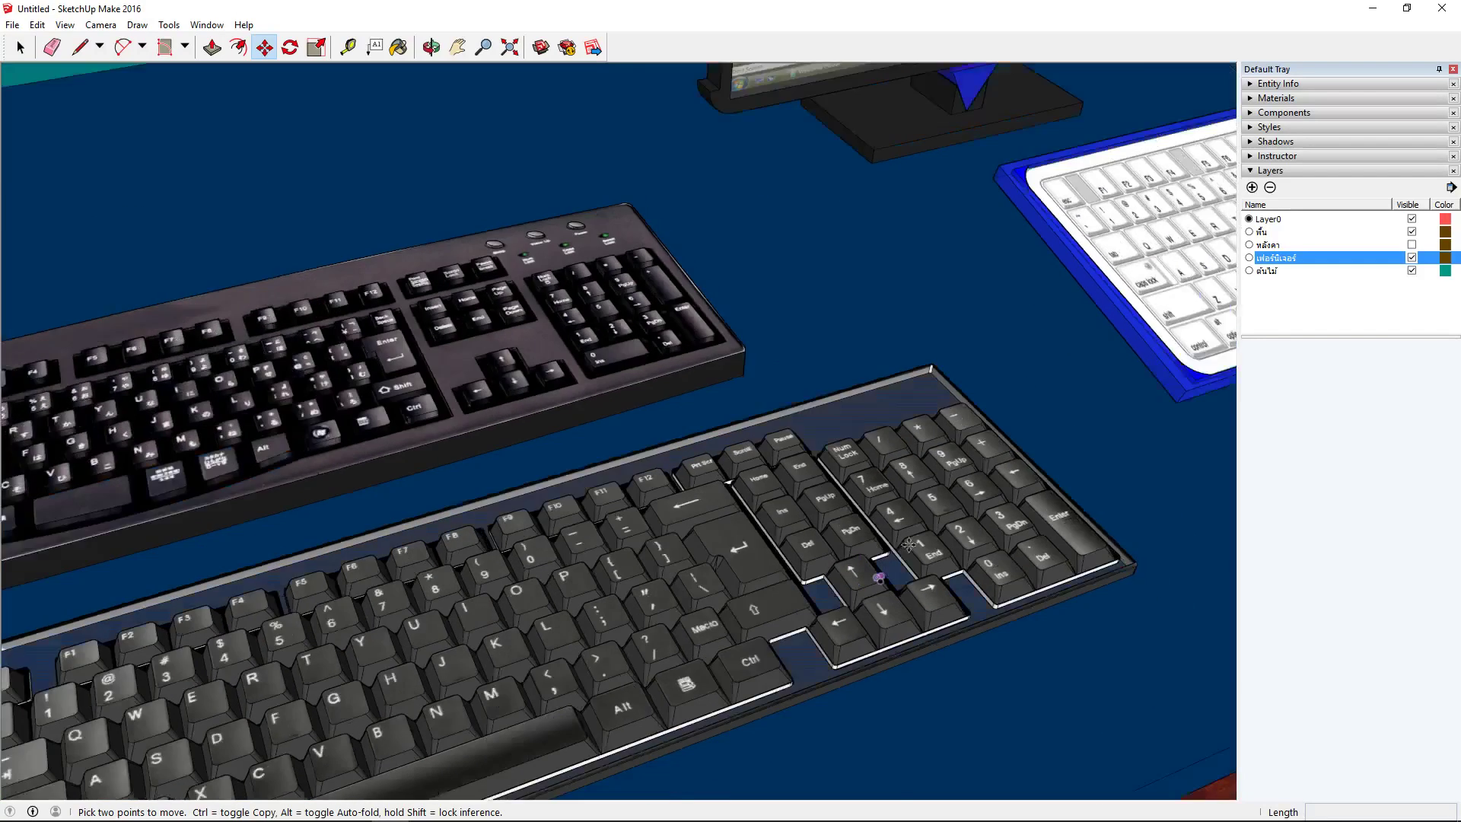
{"action": "scroll", "coordinate": [303, 613], "scroll_direction": "up", "scroll_amount": 1}
{"action": "scroll", "coordinate": [303, 612], "scroll_direction": "up", "scroll_amount": 4}
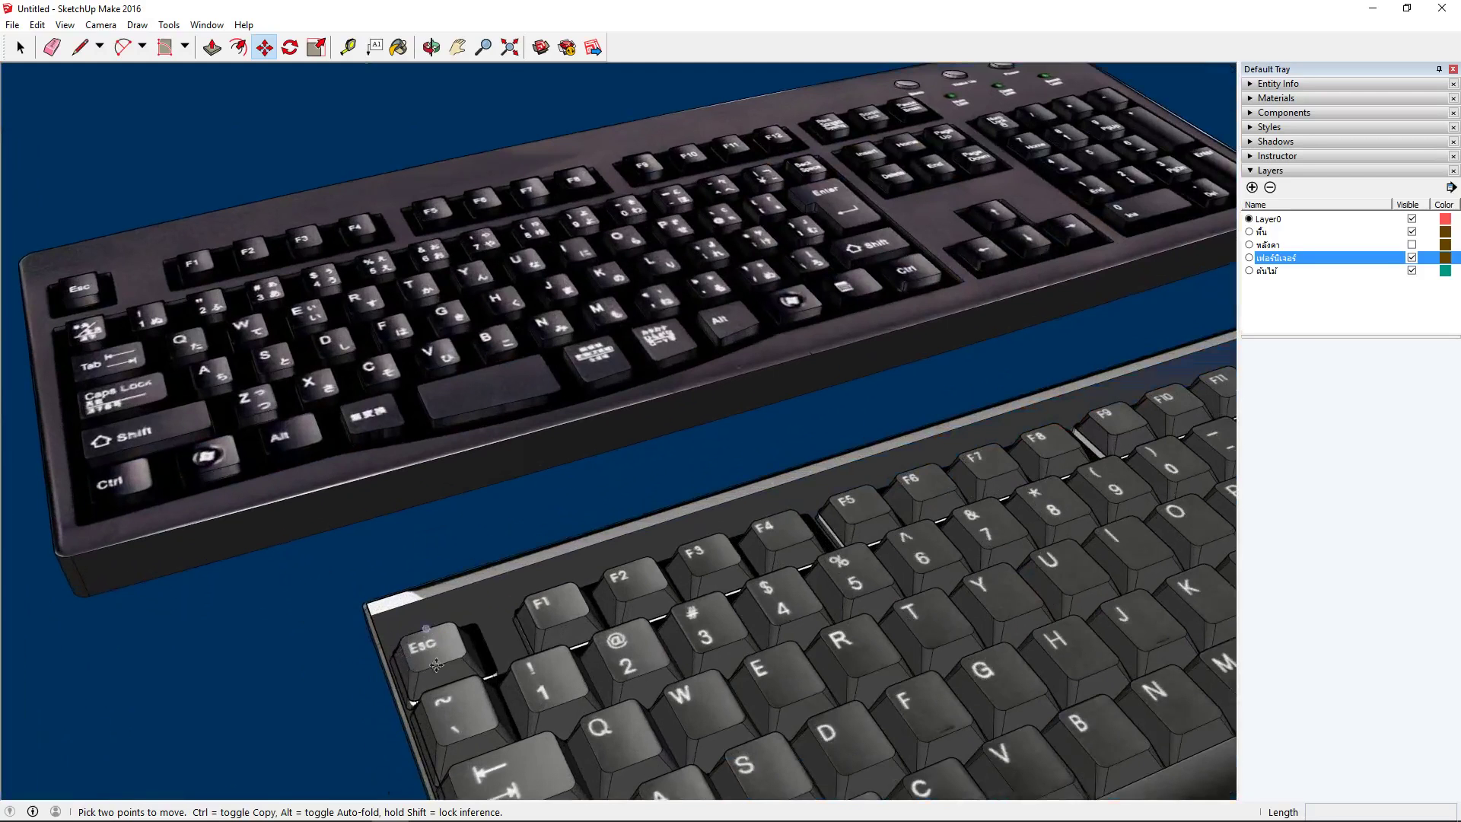
{"action": "scroll", "coordinate": [461, 647], "scroll_direction": "down", "scroll_amount": 2}
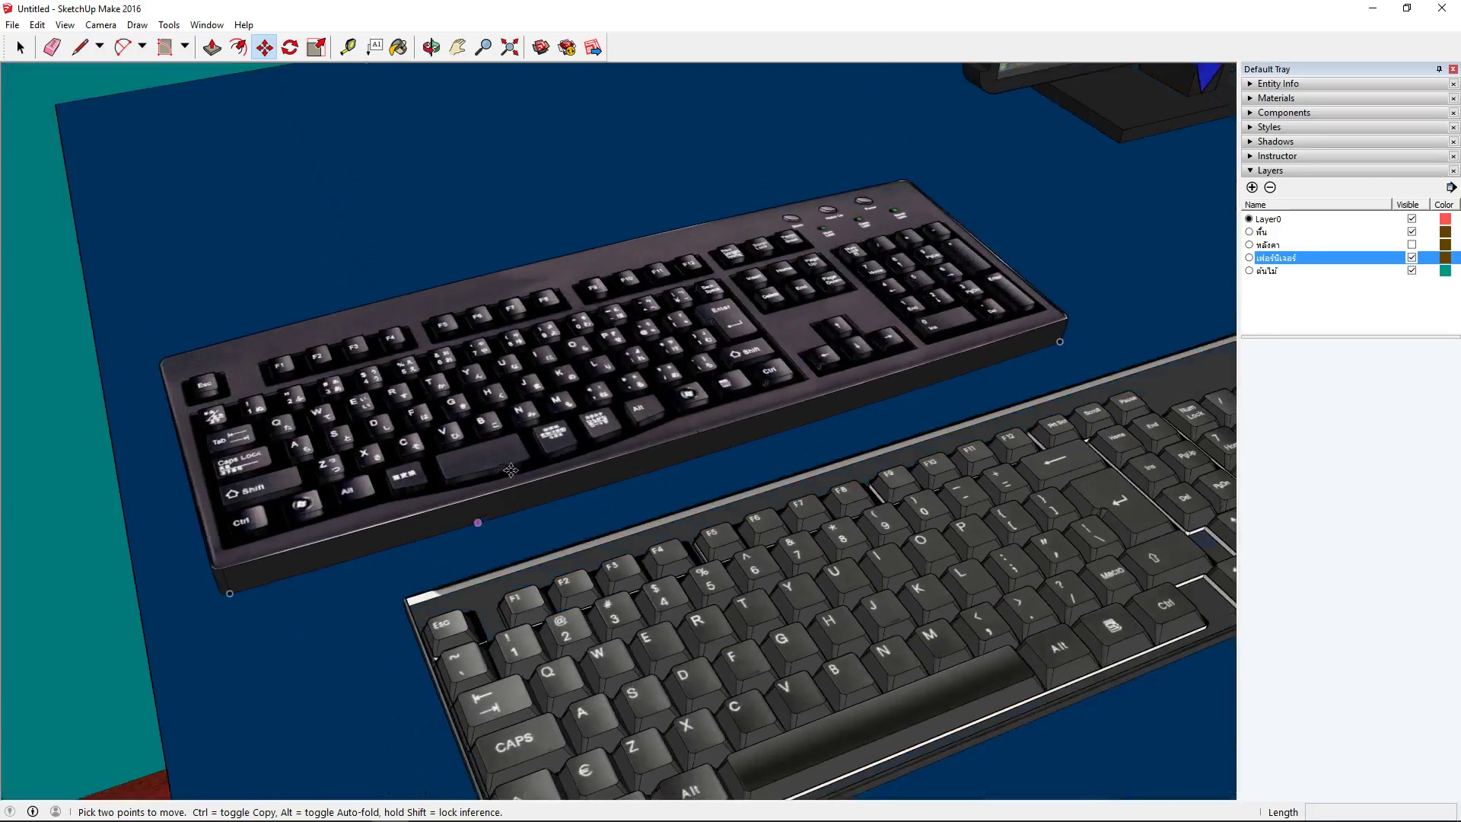
{"action": "scroll", "coordinate": [510, 470], "scroll_direction": "down", "scroll_amount": 5}
{"action": "scroll", "coordinate": [510, 422], "scroll_direction": "down", "scroll_amount": 1}
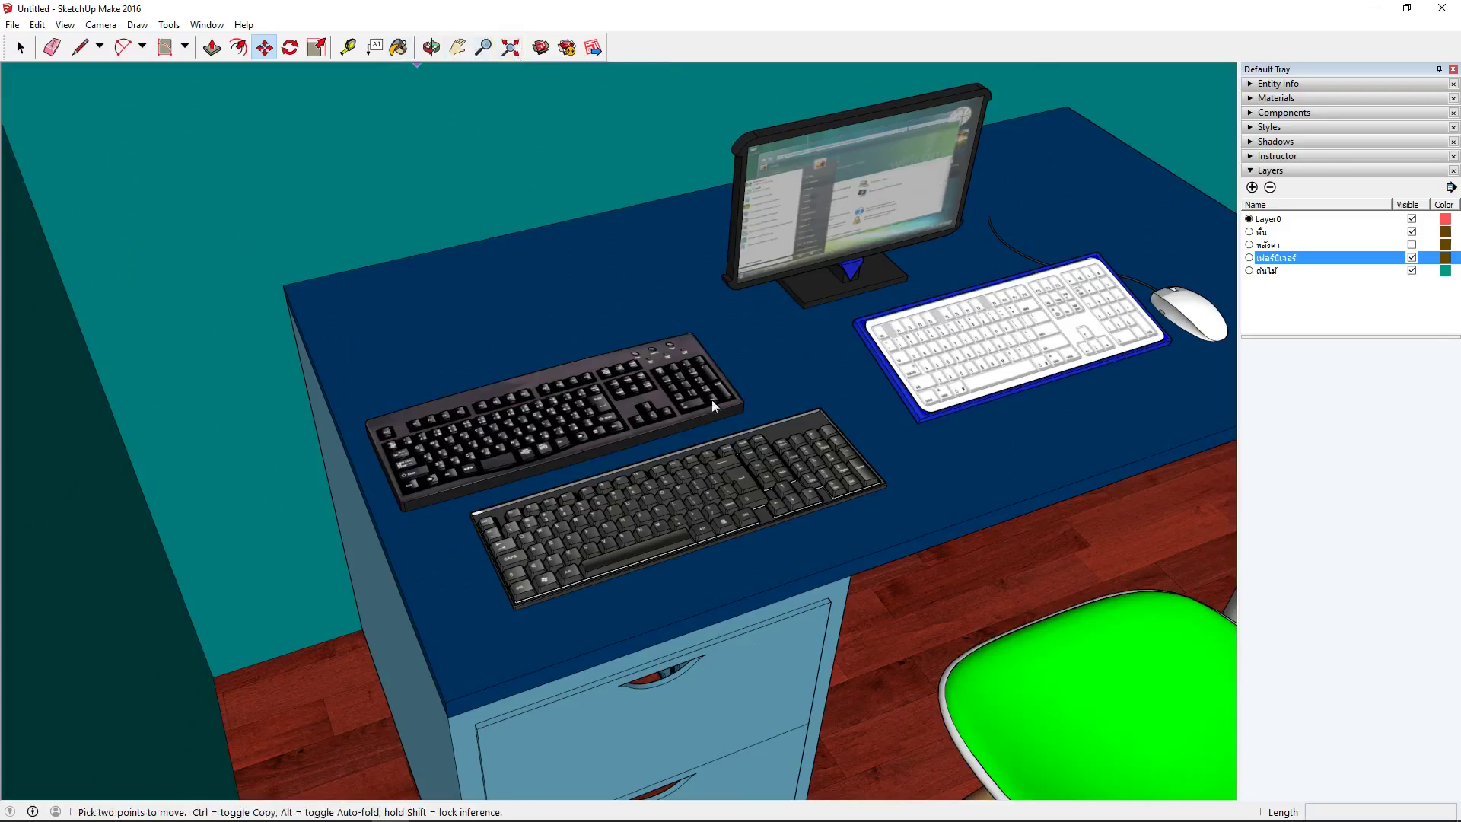
{"action": "key", "text": "shift+z"}
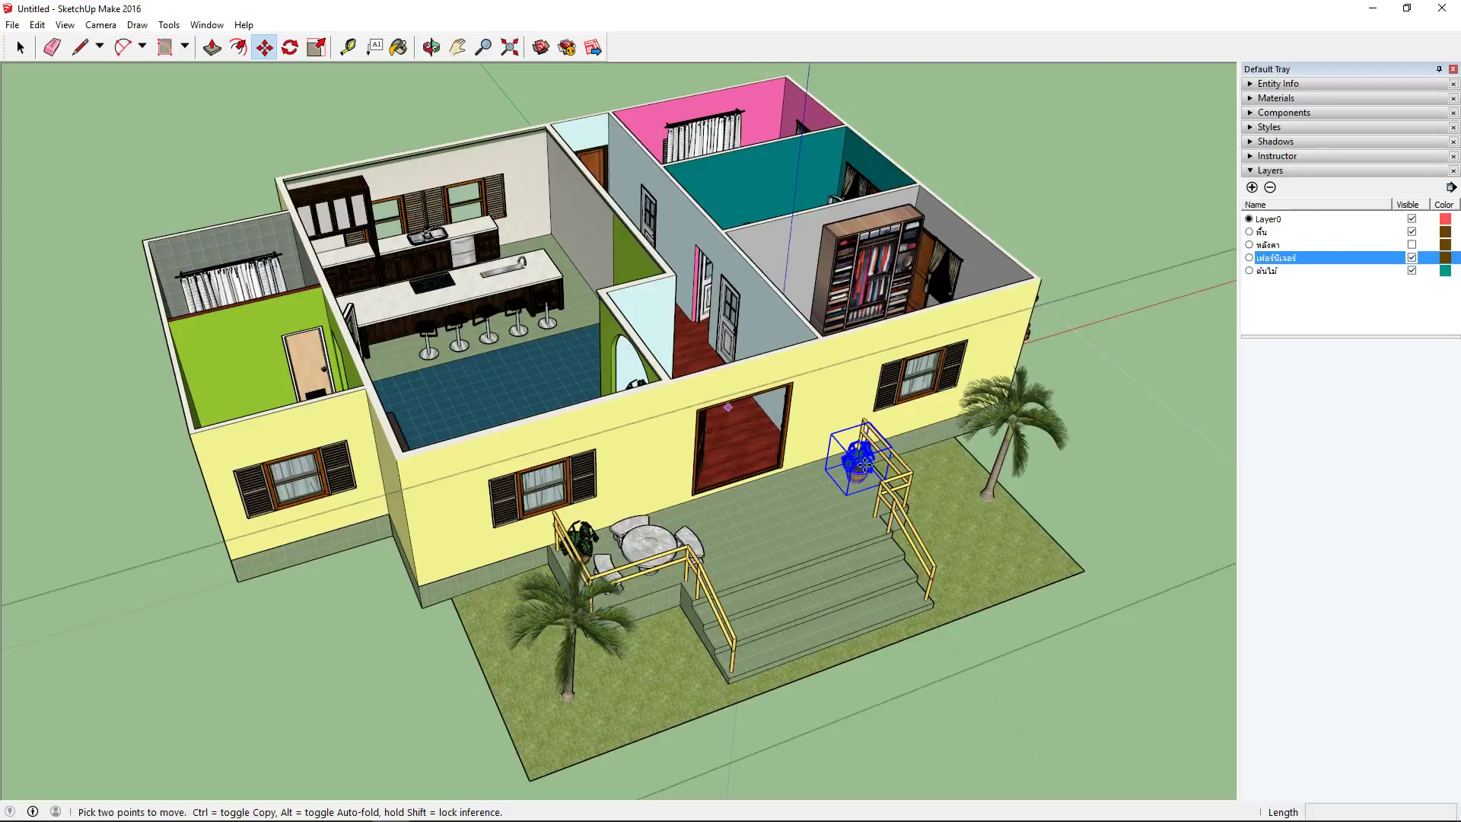
Move the plant 0.15 m onto the front wall, then raise it 2 m up the blue axis
{"action": "scroll", "coordinate": [856, 474], "scroll_direction": "up", "scroll_amount": 1}
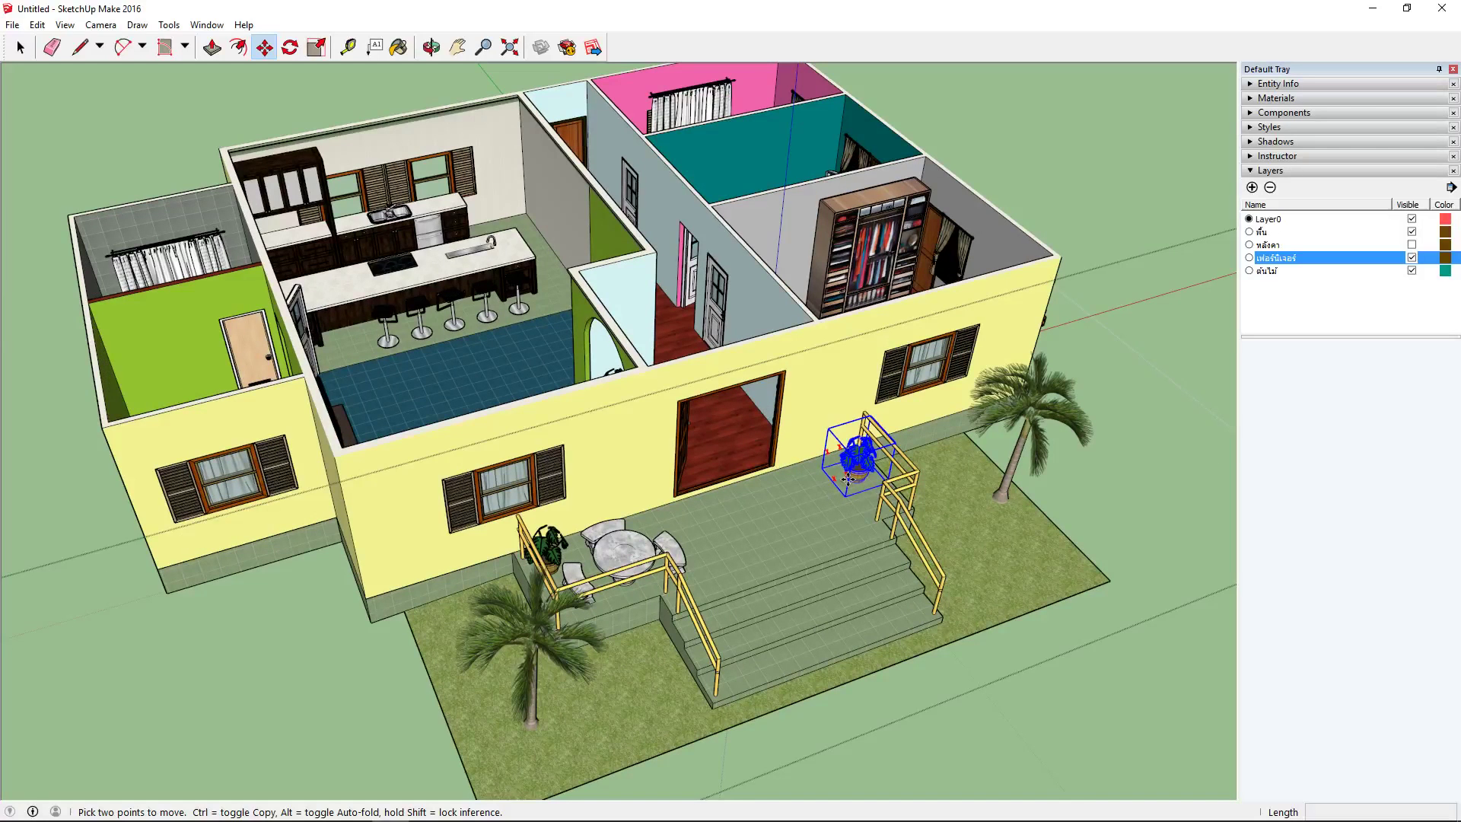
{"action": "type", "text": "0.15m"}
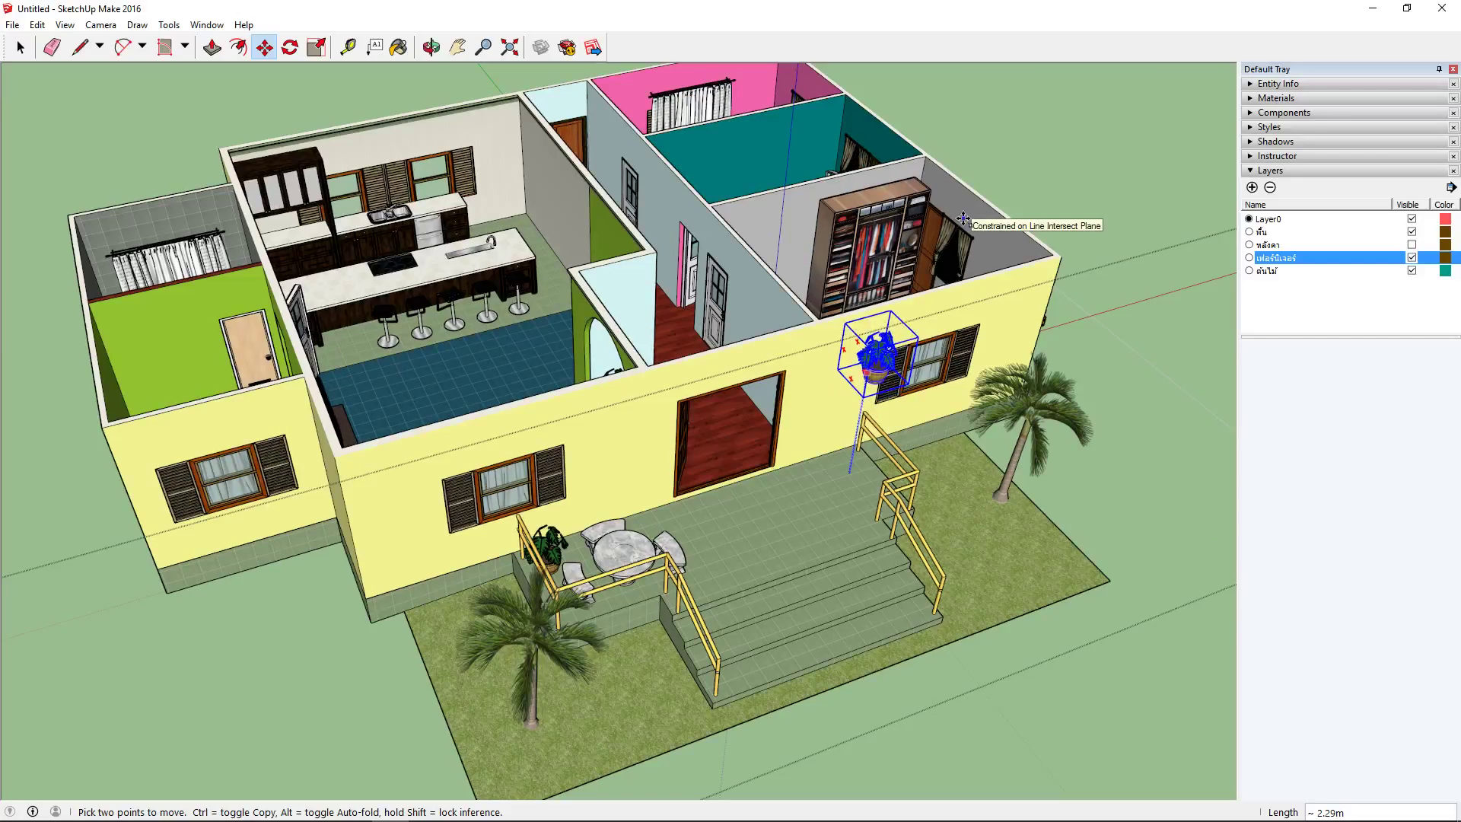
{"action": "type", "text": "2"}
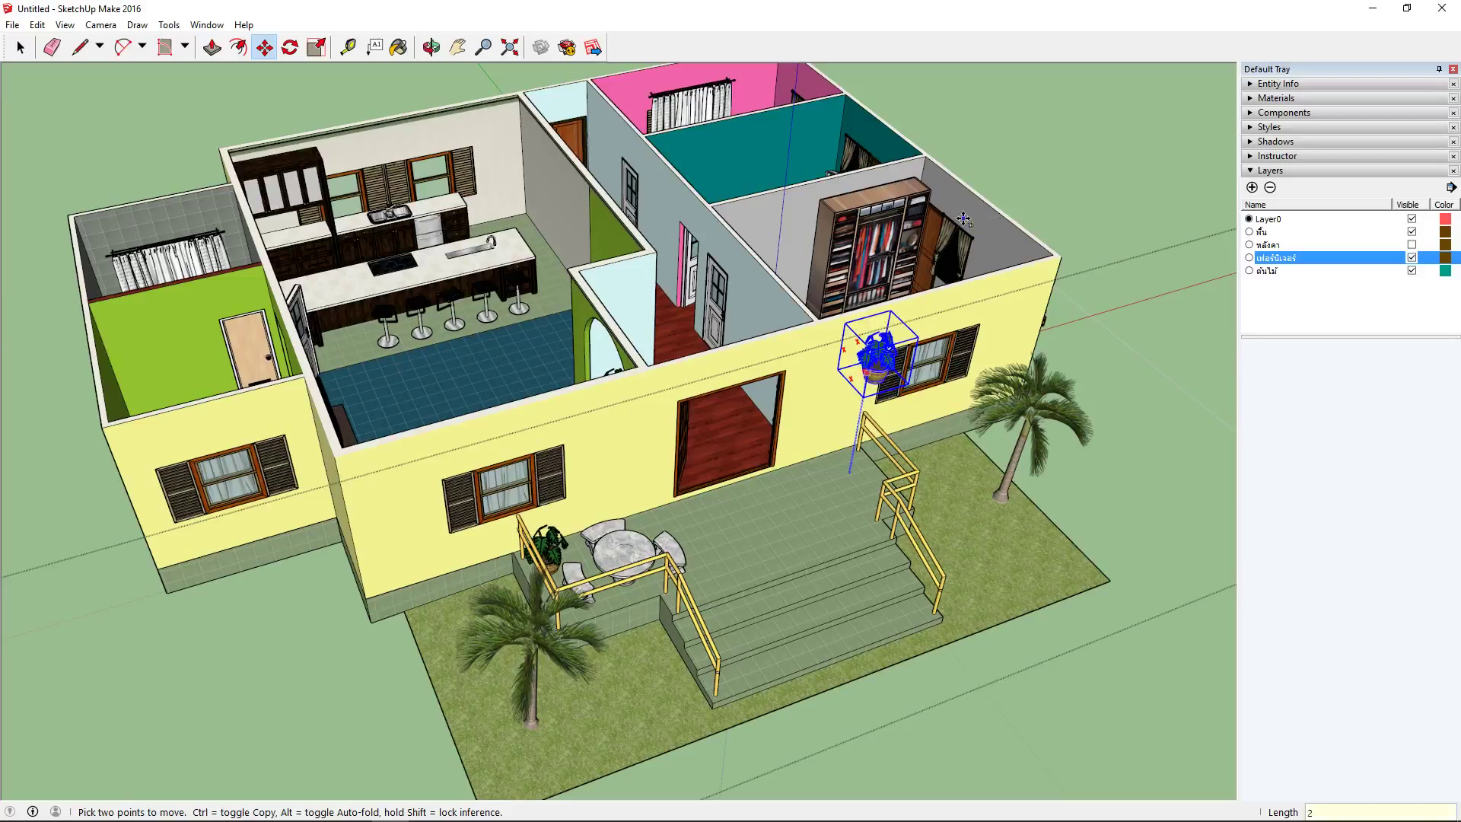
{"action": "key", "text": "Return"}
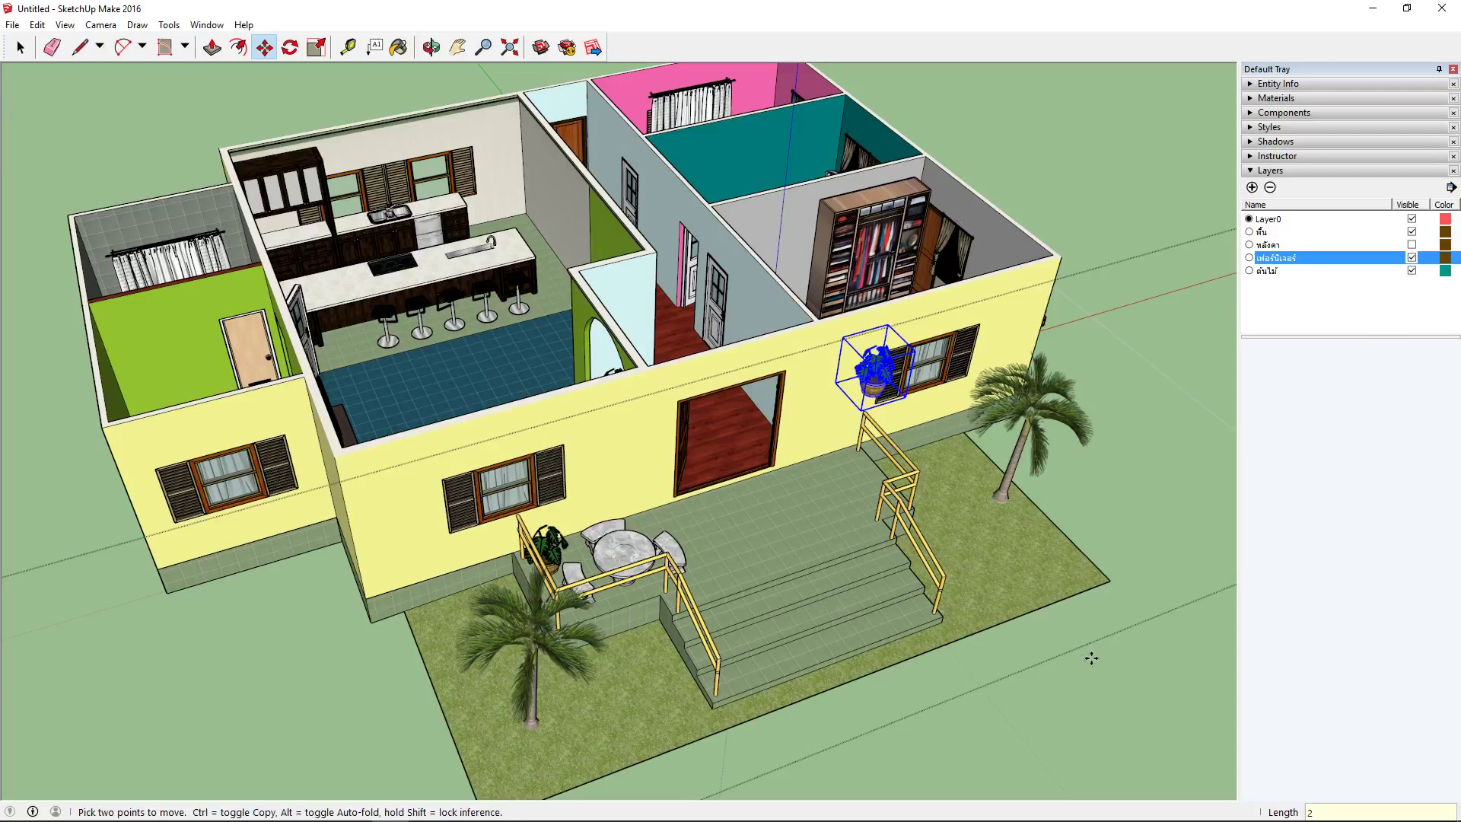
{"action": "key", "text": "space"}
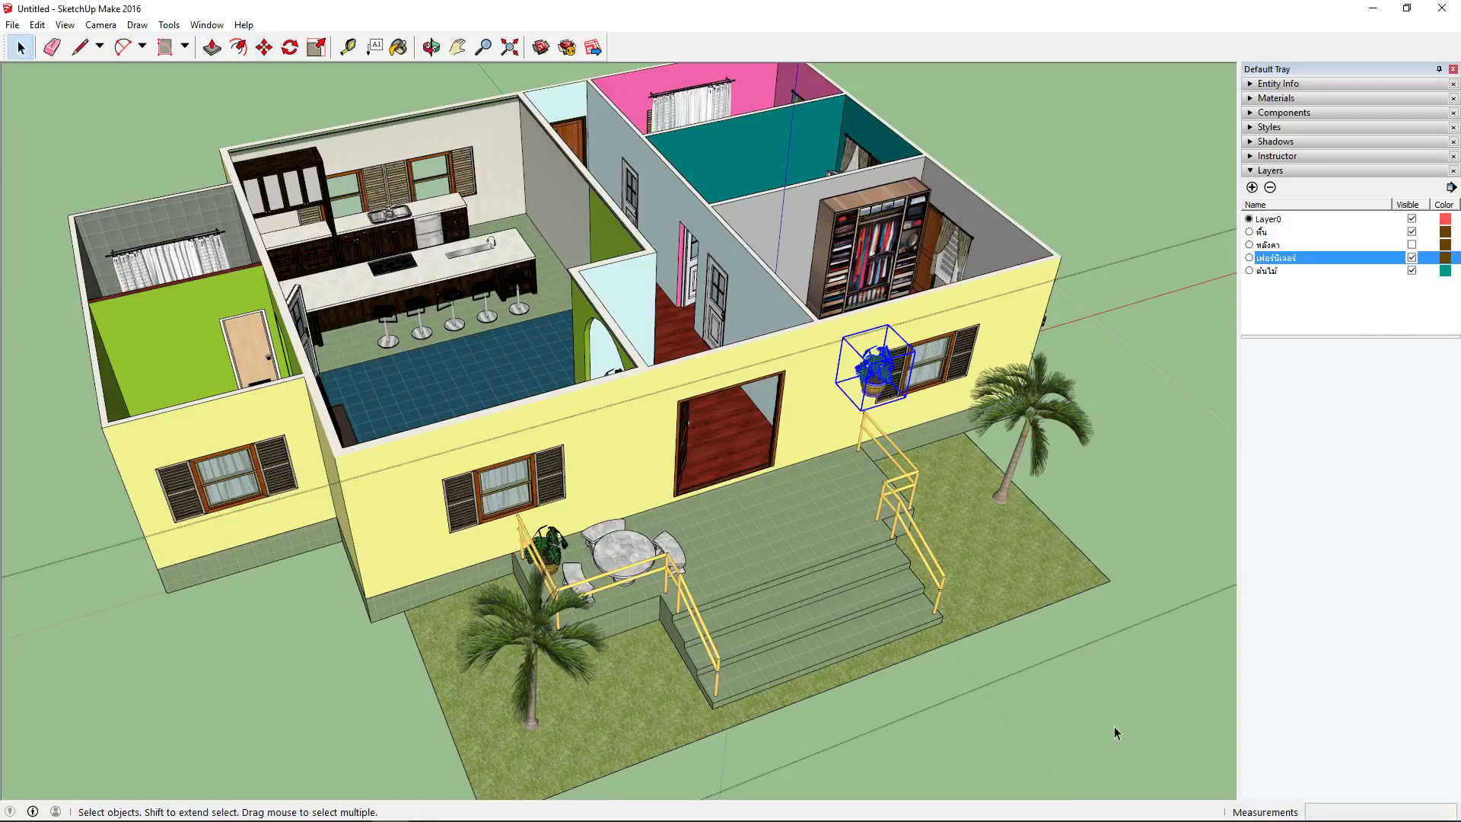
Deselect the plant and orbit to a frontal view showing it between the door and right window
{"action": "left_click", "coordinate": [1177, 502]}
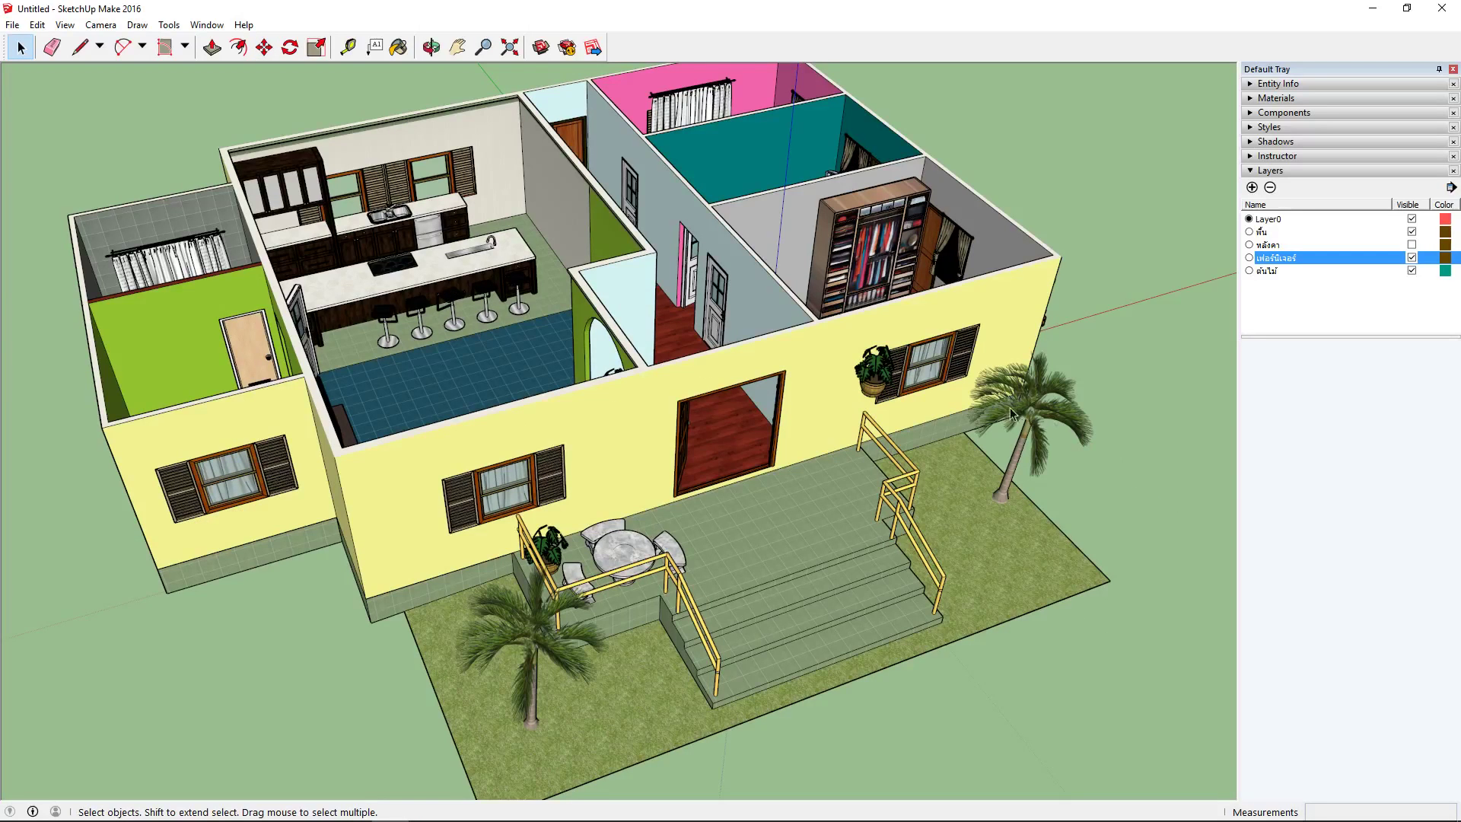
{"action": "scroll", "coordinate": [1016, 414], "scroll_direction": "down", "scroll_amount": 1}
{"action": "middle_click_drag", "start_coordinate": [837, 343], "coordinate": [983, 462]}
{"action": "scroll", "coordinate": [983, 462], "scroll_direction": "up", "scroll_amount": 2}
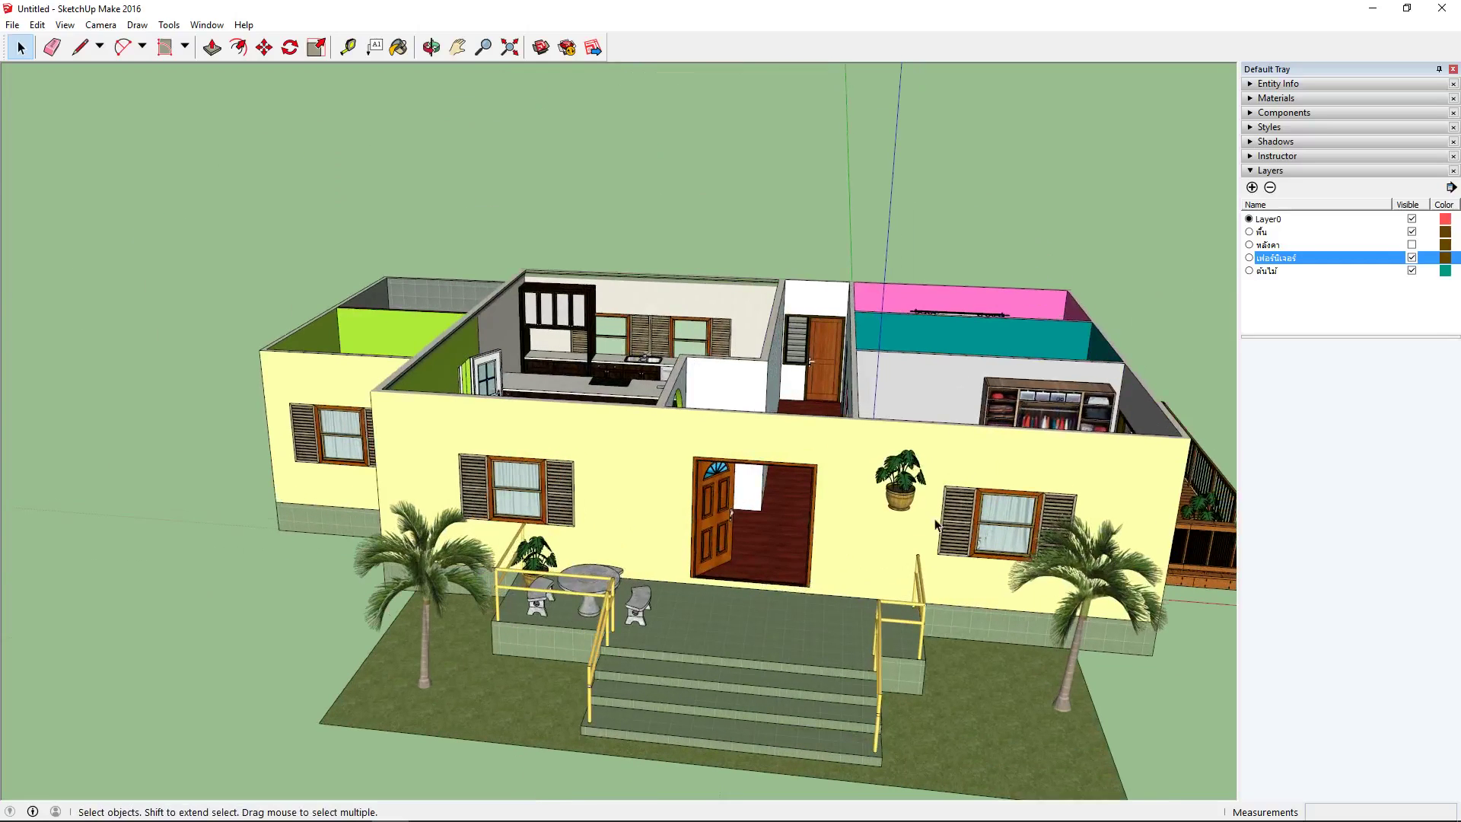
{"action": "middle_click_drag", "start_coordinate": [887, 508], "coordinate": [741, 394]}
{"action": "scroll", "coordinate": [1102, 456], "scroll_direction": "up", "scroll_amount": 3}
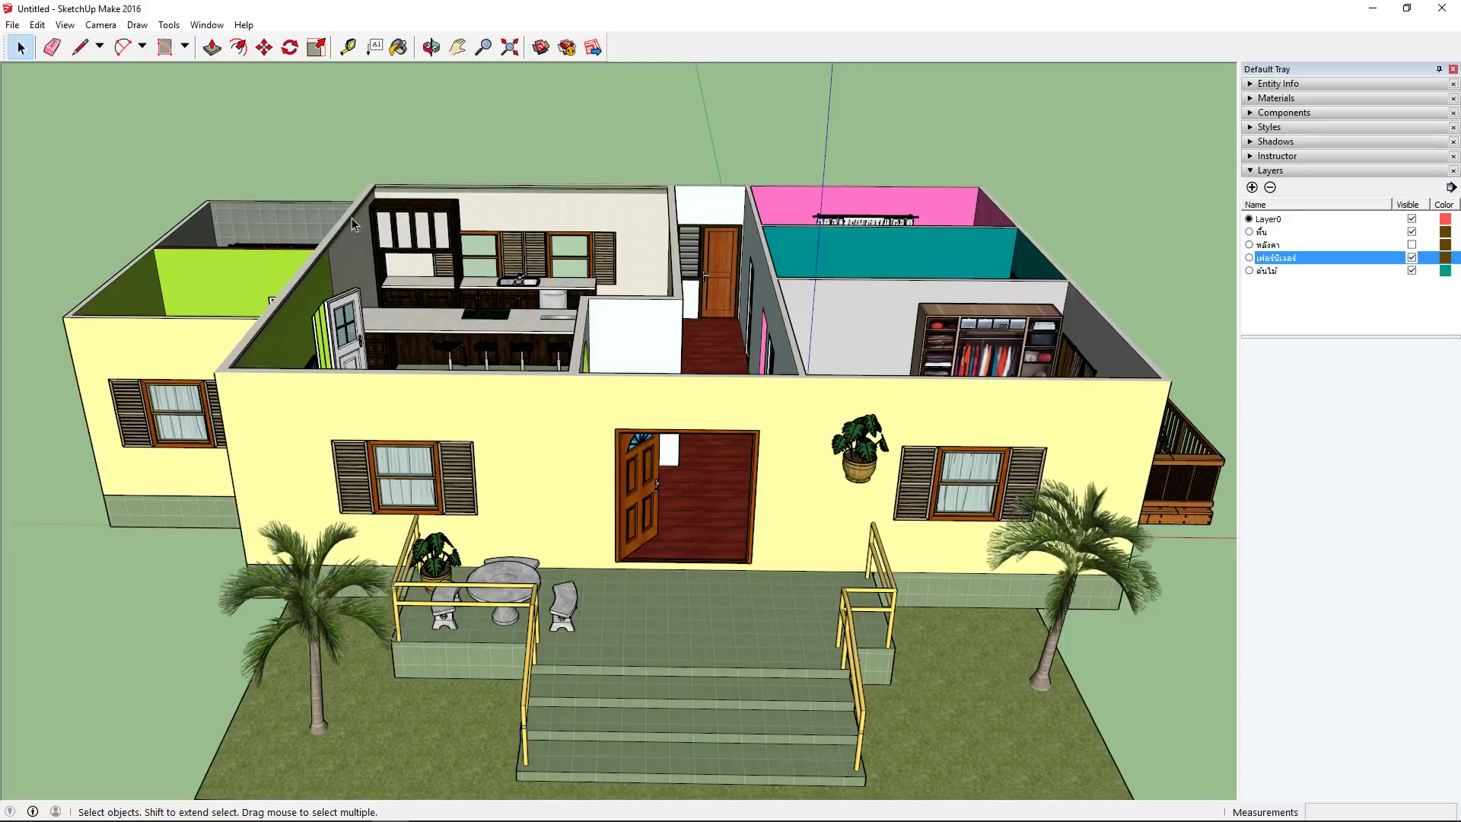
{"action": "scroll", "coordinate": [659, 373], "scroll_direction": "down", "scroll_amount": 3}
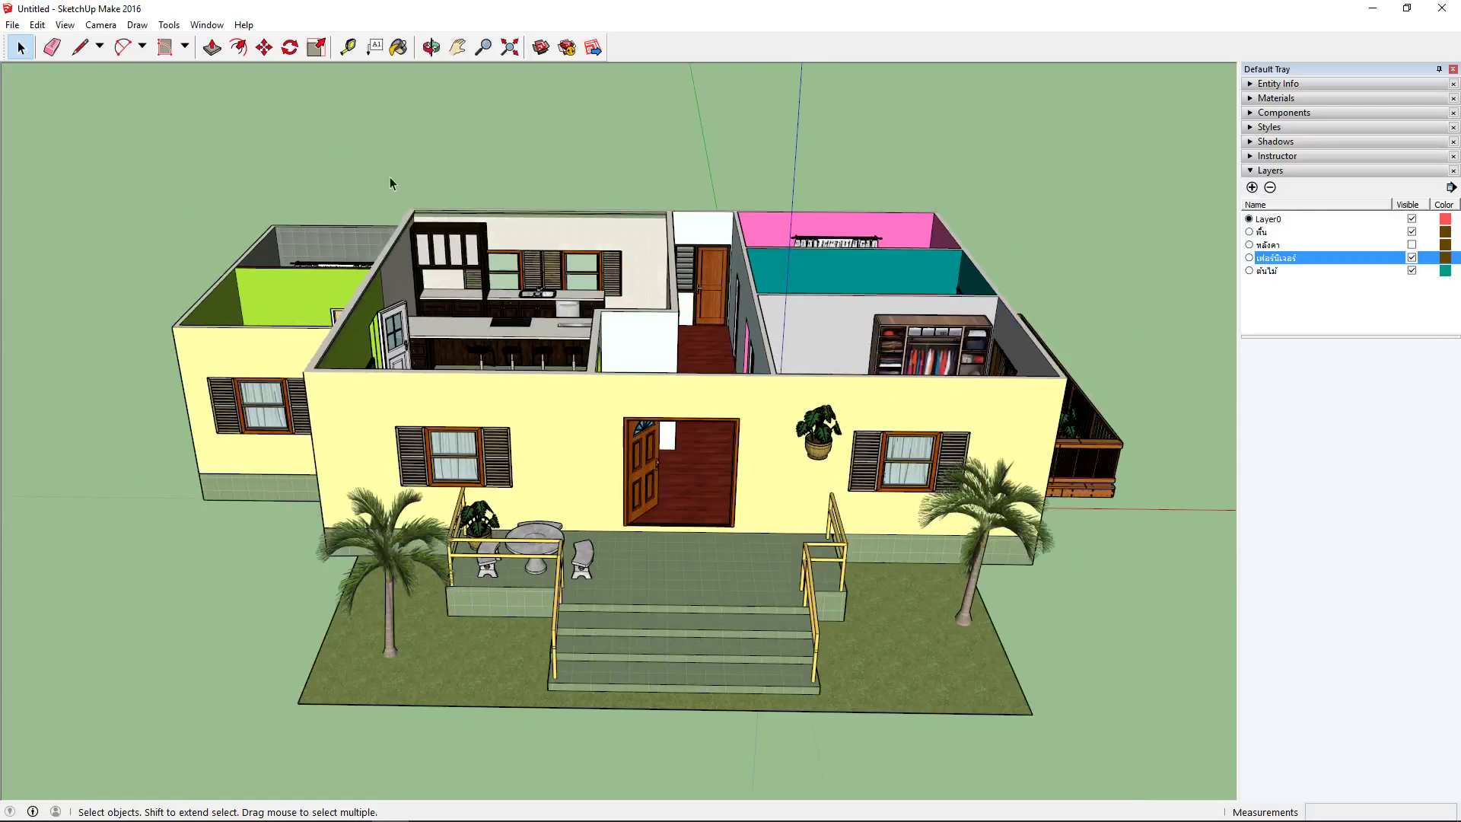
{"action": "left_click", "coordinate": [12, 25]}
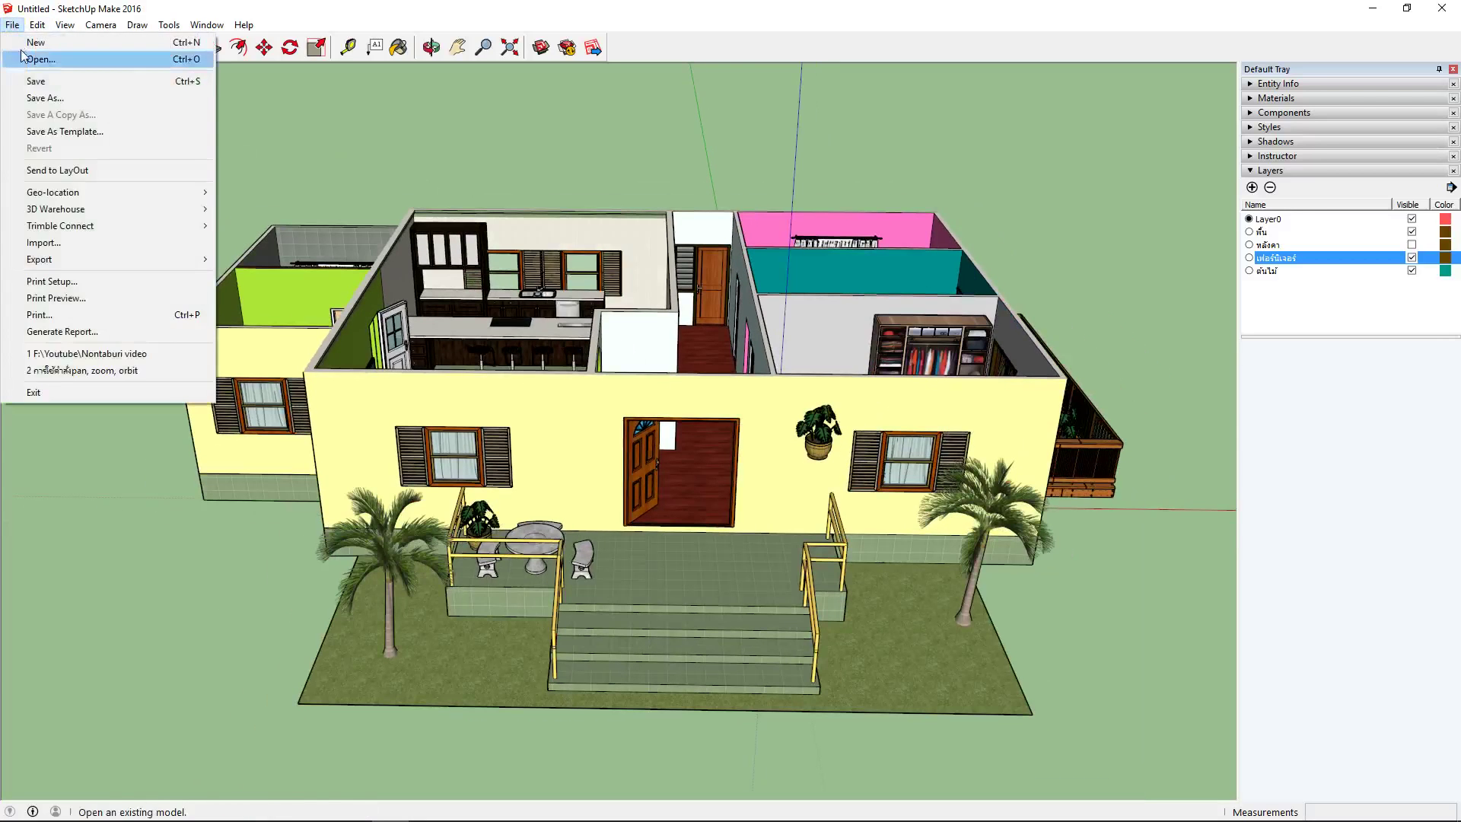
Save the model as 'my house' in the Documents folder via Save As
{"action": "left_click", "coordinate": [54, 103]}
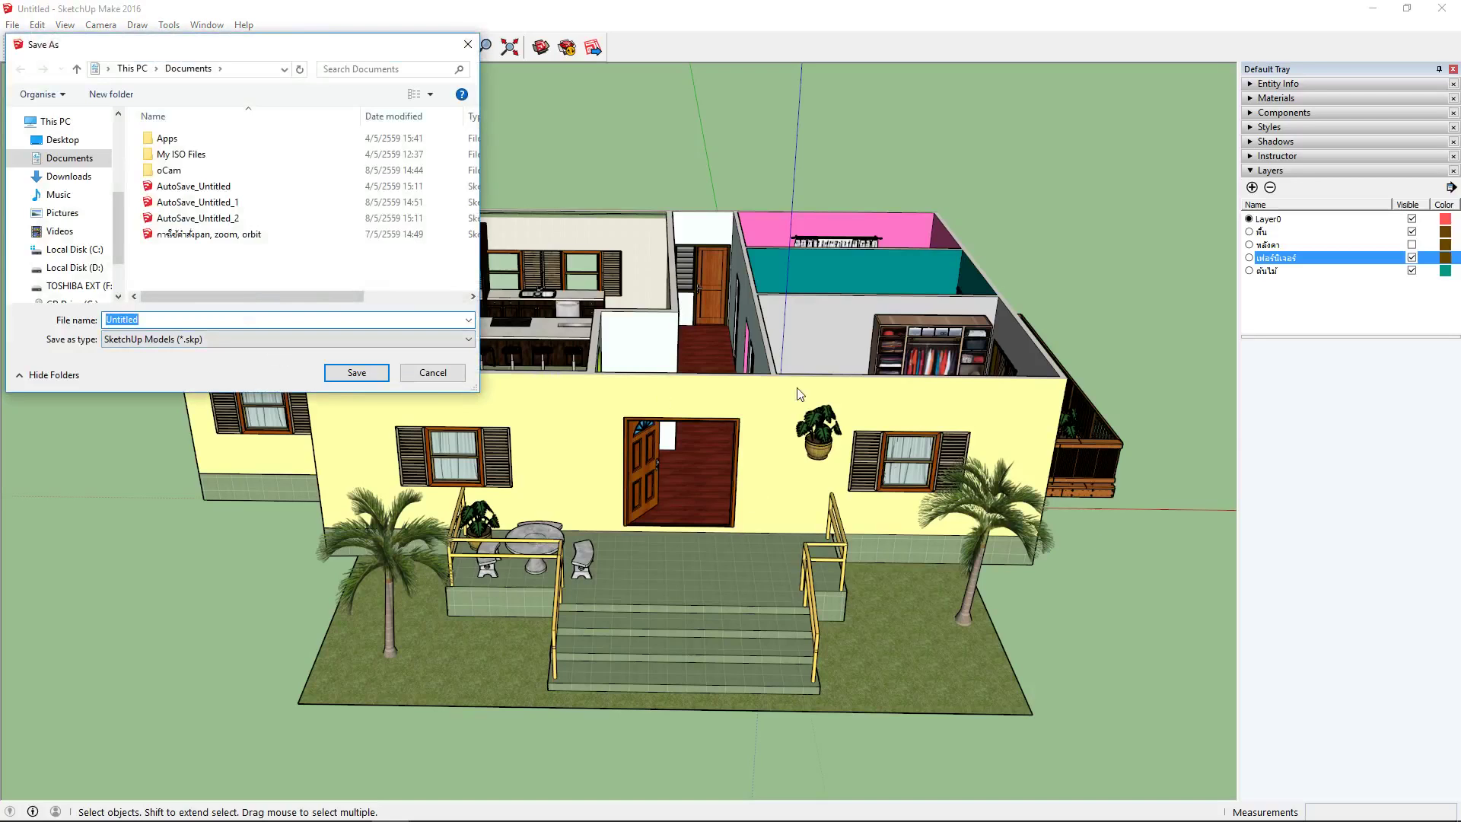
{"action": "type", "text": "my"}
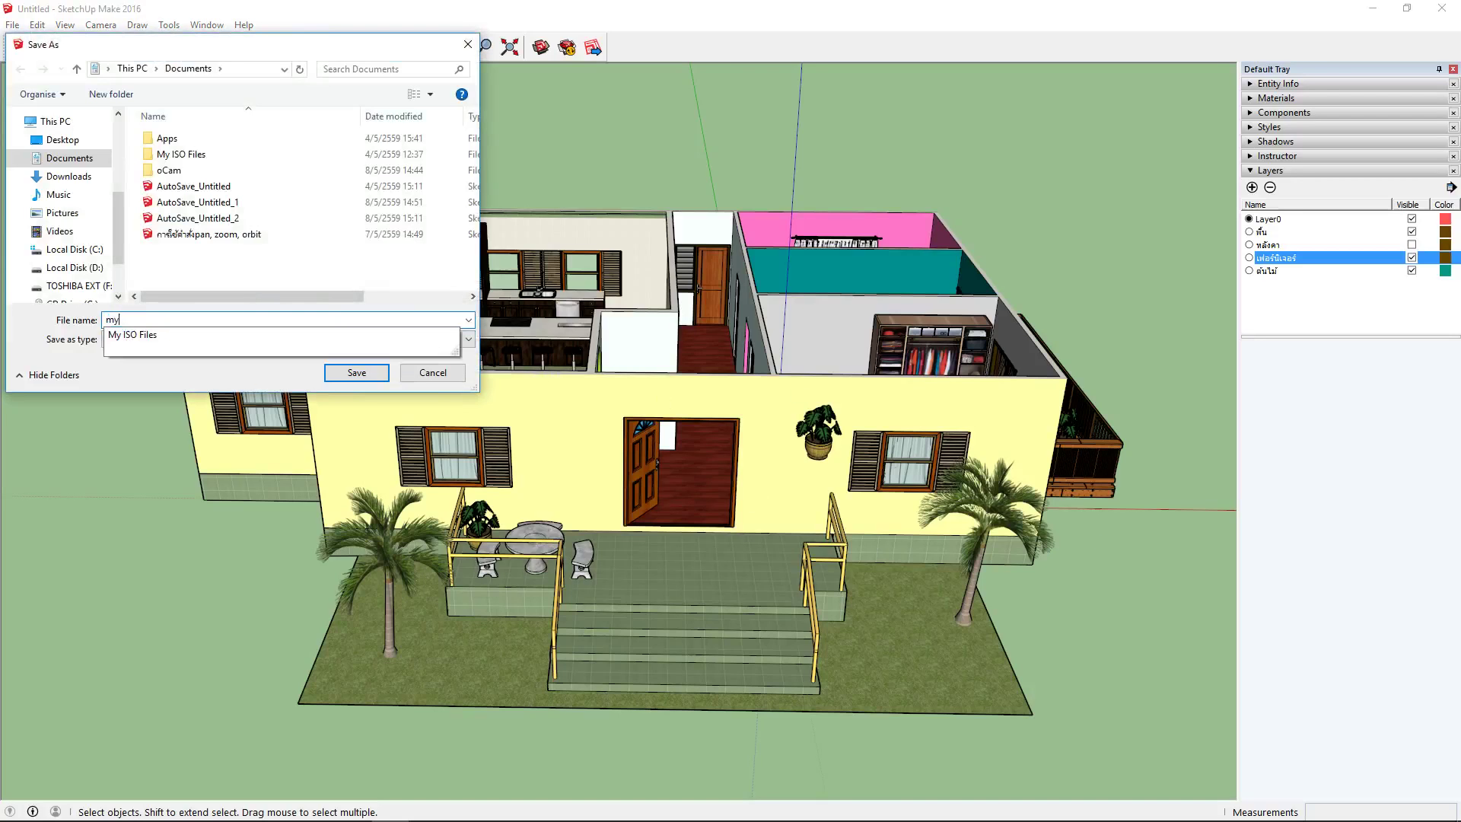
{"action": "type", "text": " house"}
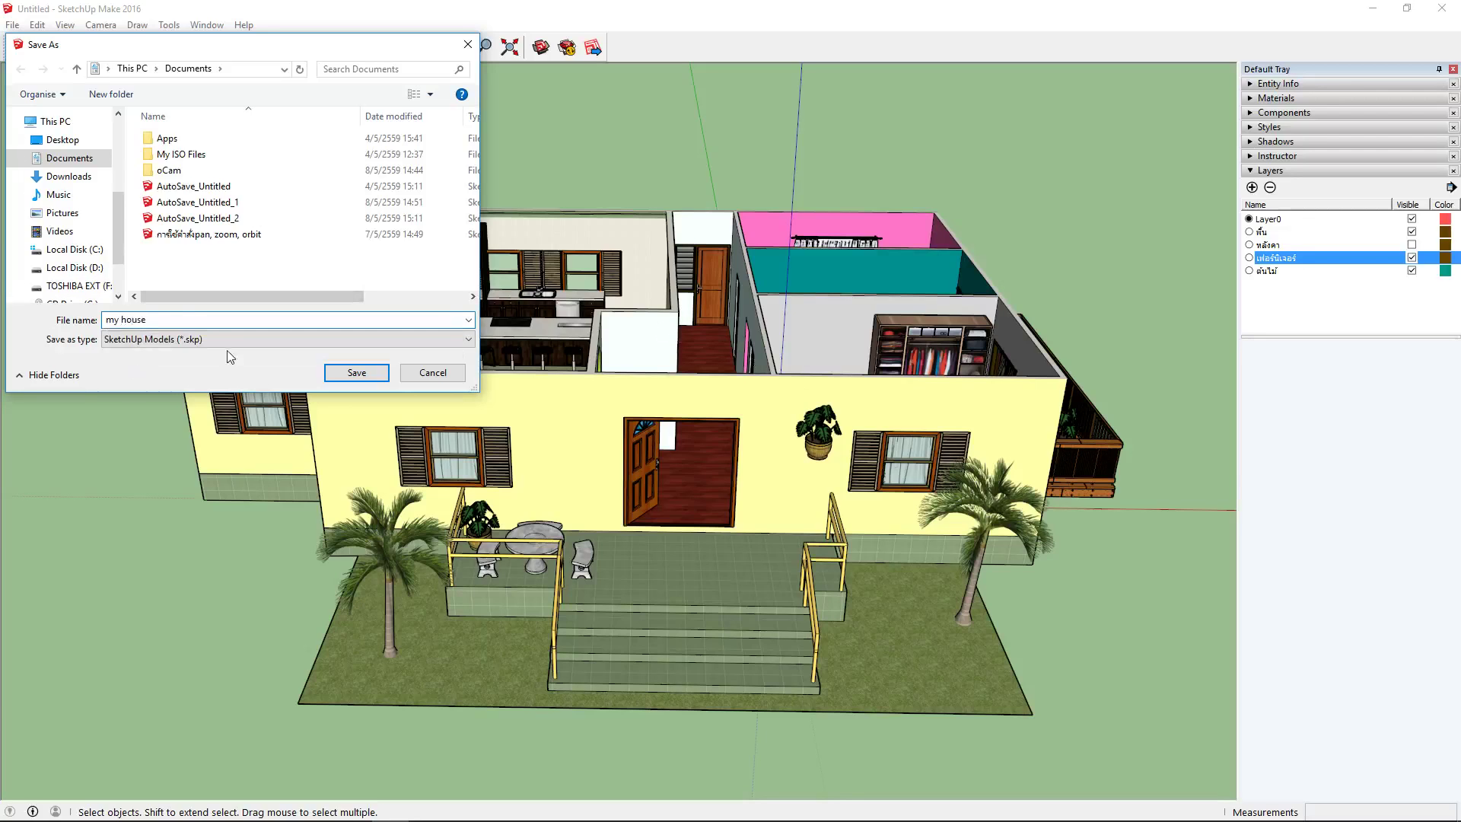
{"action": "left_click", "coordinate": [377, 378]}
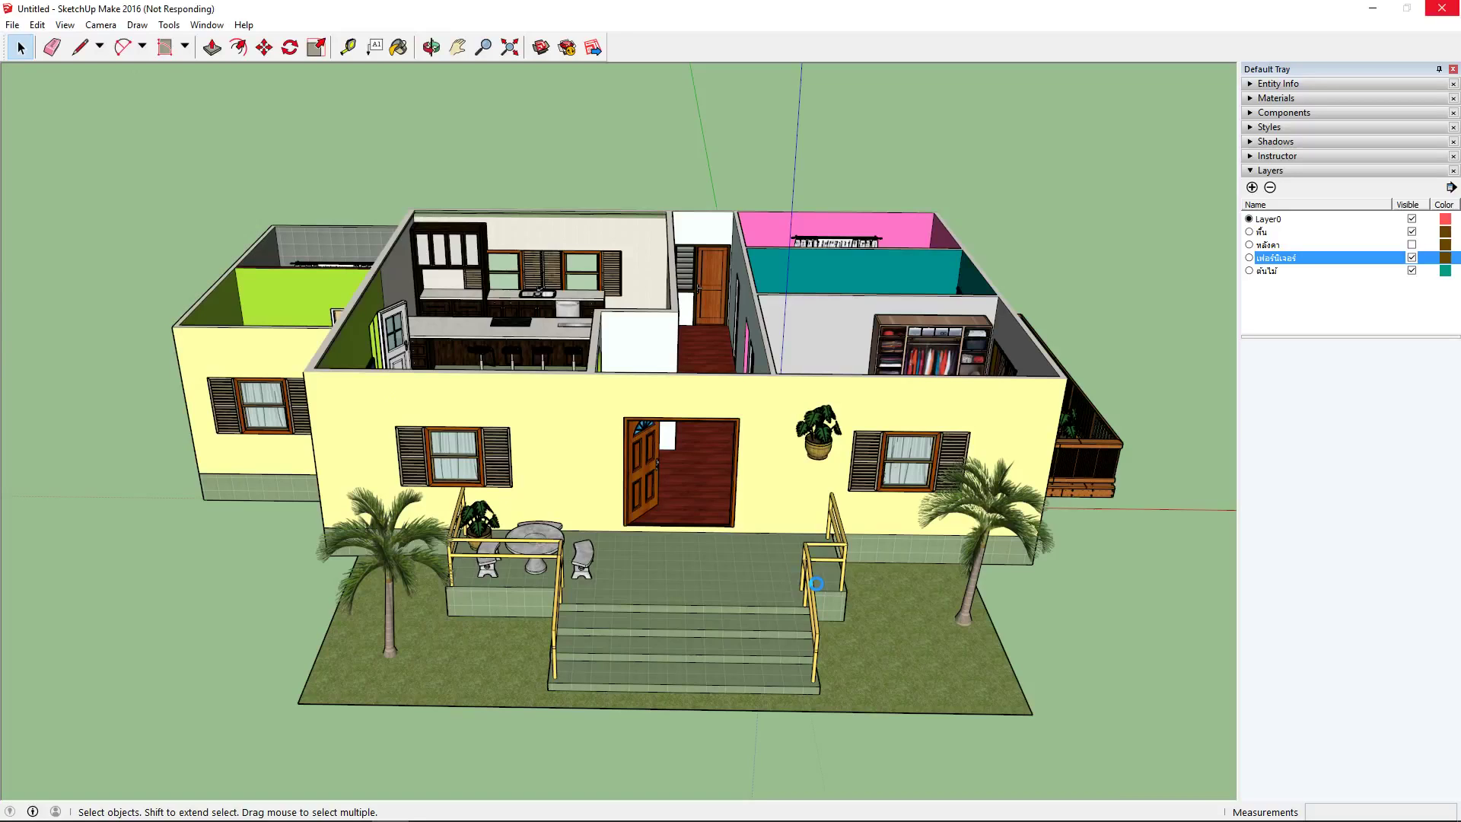
Restore the oCam recorder window from its taskbar button
{"action": "mouse_move", "coordinate": [356, 811]}
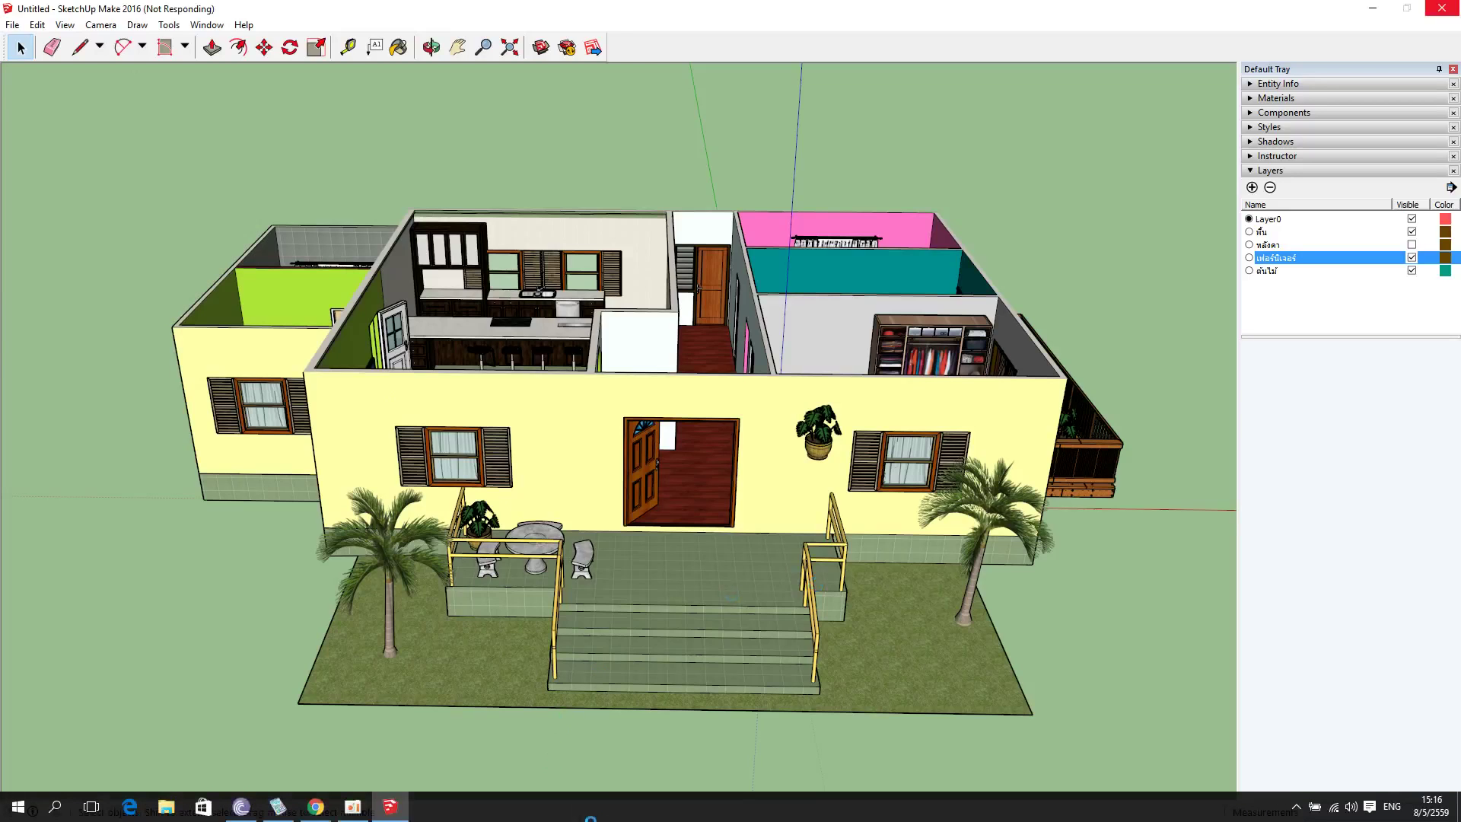
{"action": "left_click", "coordinate": [358, 813]}
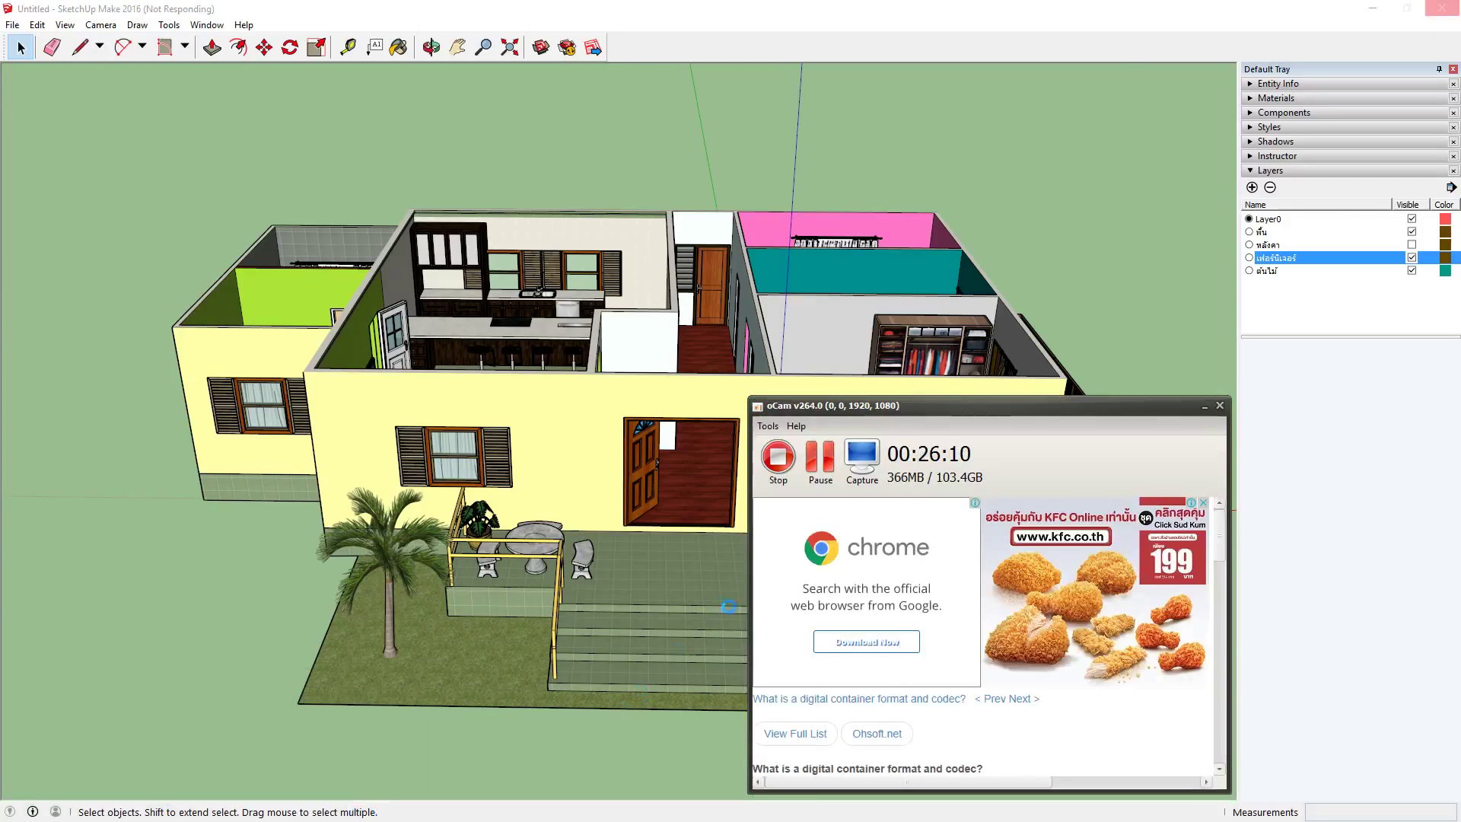